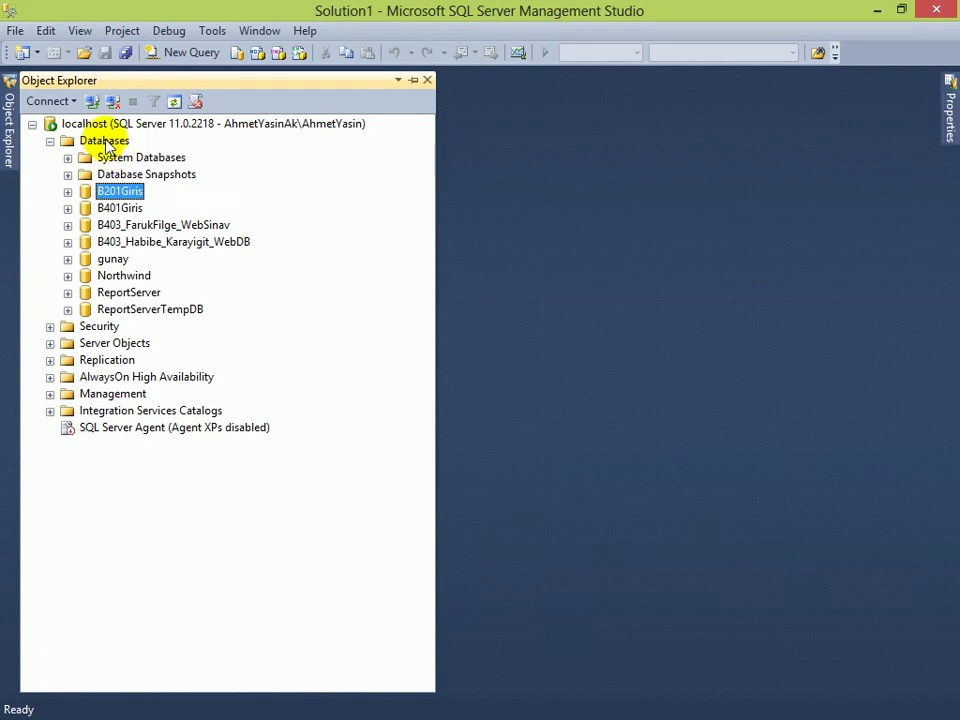
Step: Start a new database on the local server and name it B201_DVD_Dukkani
right_click(105, 143)
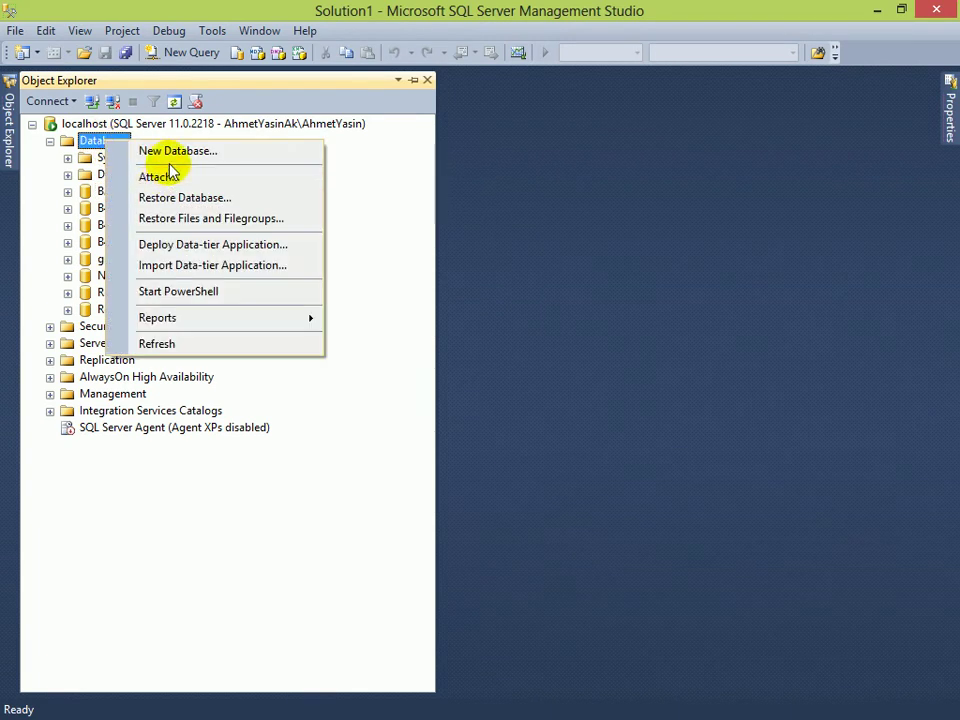
left_click(166, 155)
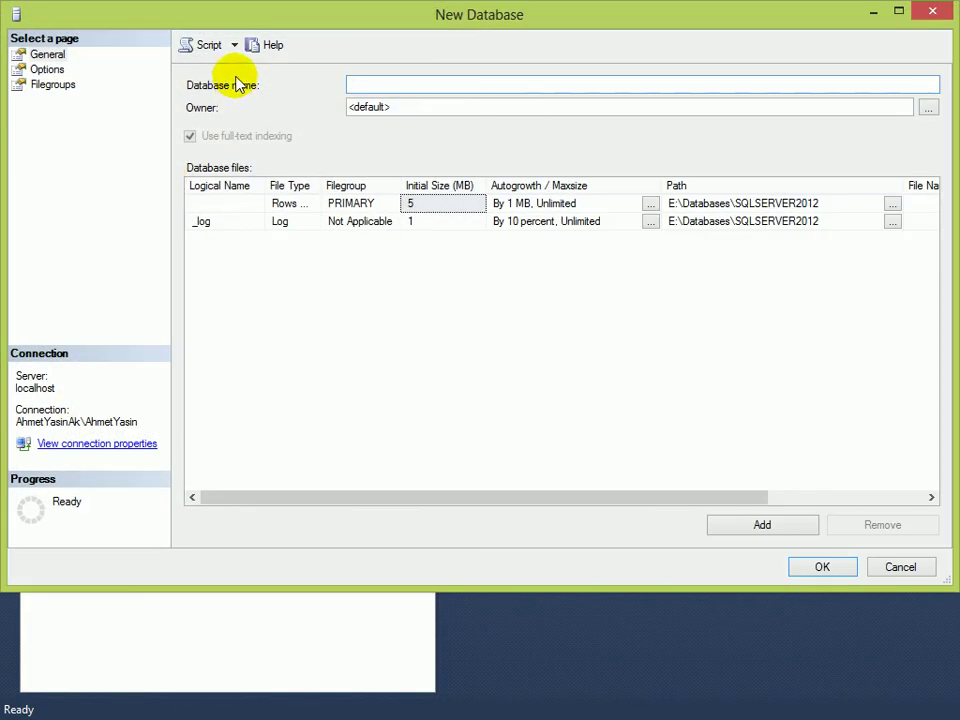
type("B202")
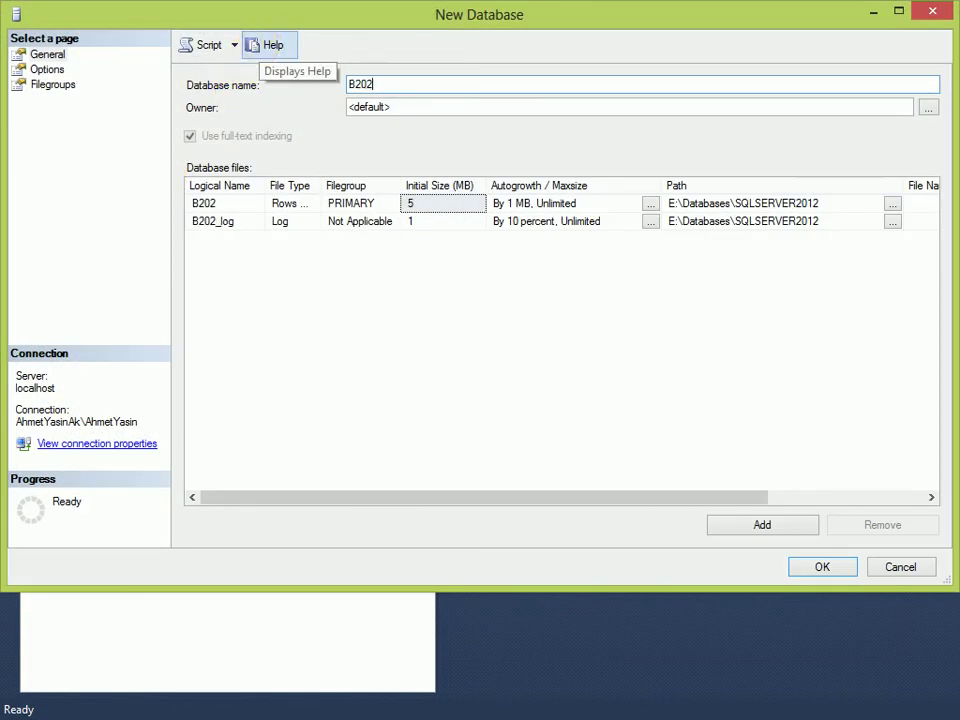
type("Film")
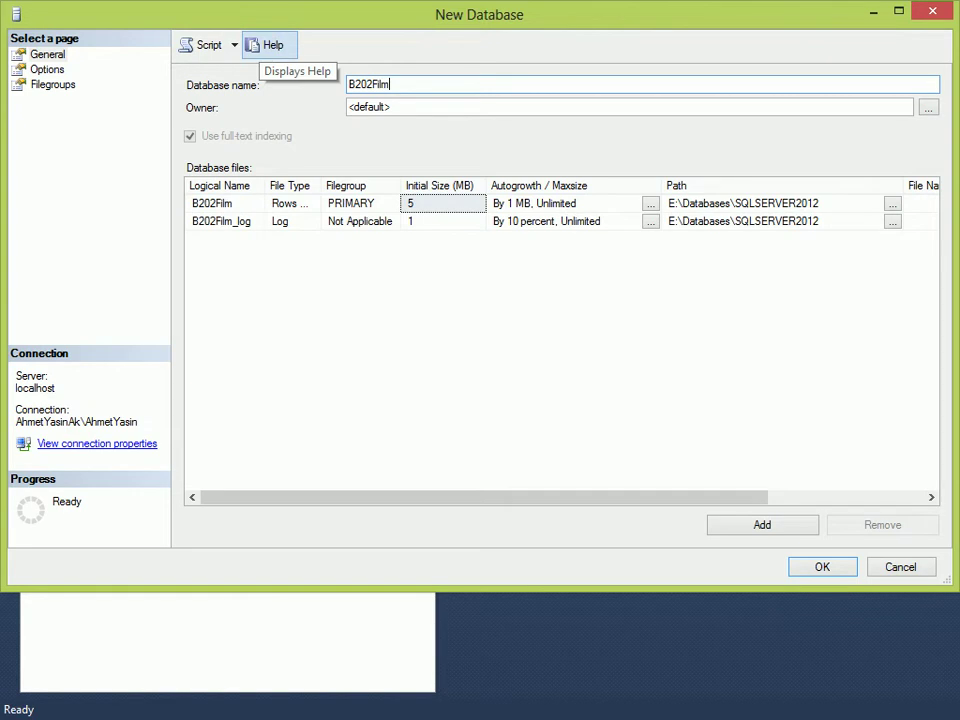
key("BackSpace")
key("BackSpace")
key("BackSpace")
key("BackSpace")
type("DVDDukk")
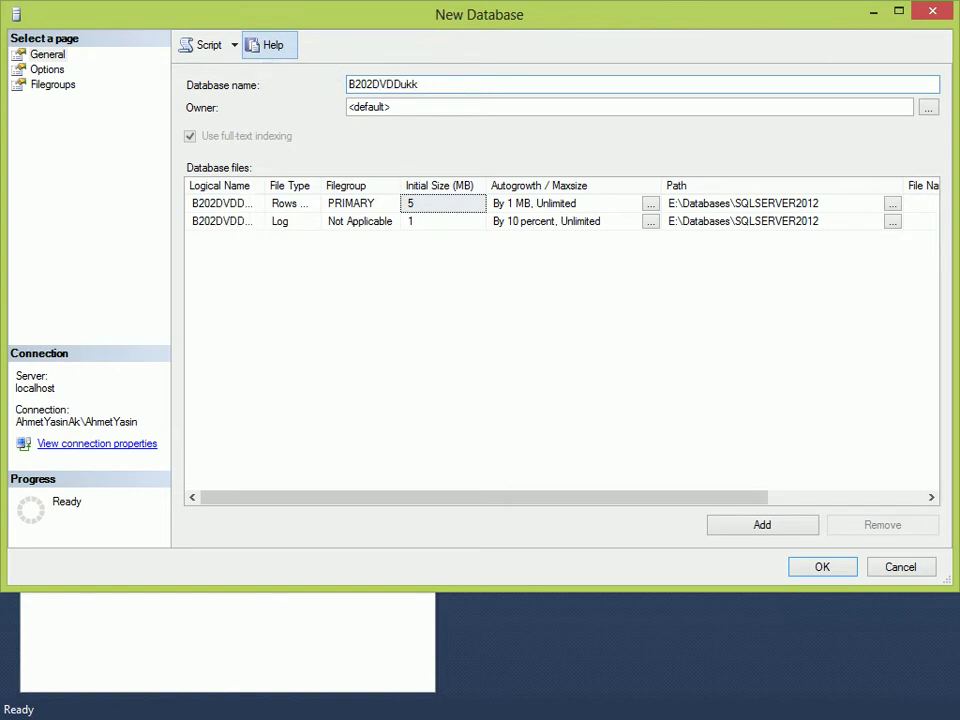
key("BackSpace")
key("BackSpace")
key("BackSpace")
key("BackSpace")
key("BackSpace")
key("BackSpace")
key("BackSpace")
type("_Dvd")
key("BackSpace")
key("BackSpace")
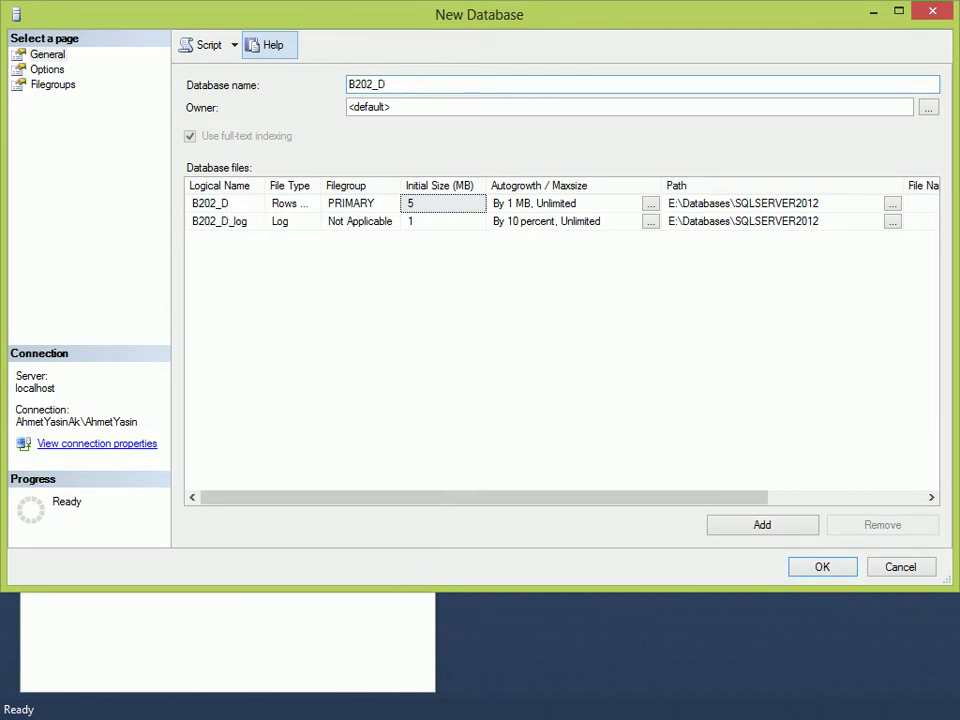
type("VD_Dukkani")
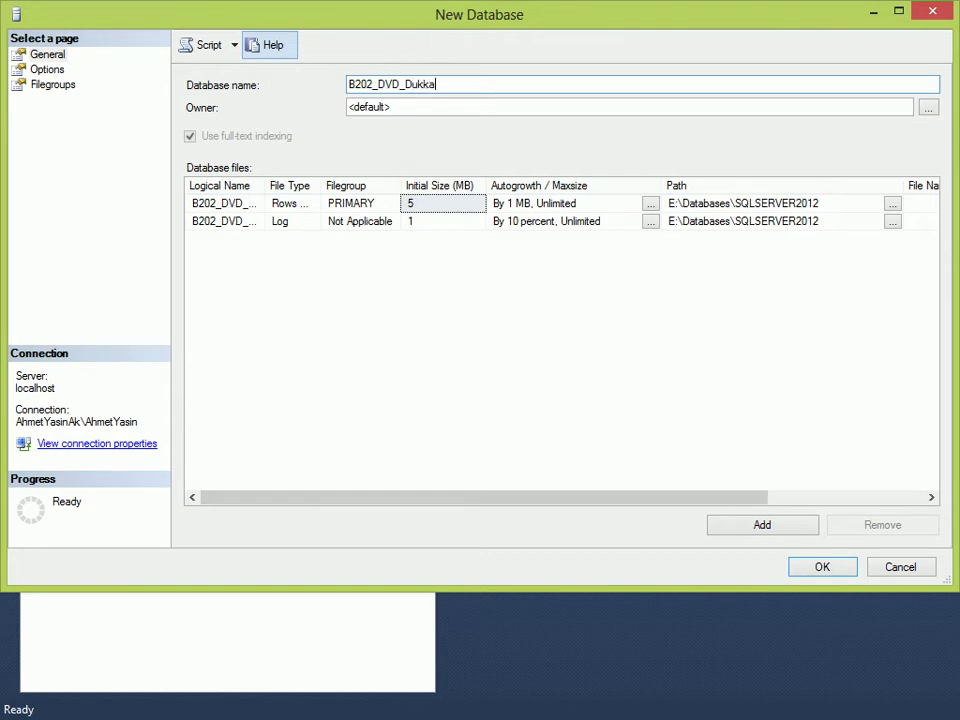
key("Left")
key("Left")
key("Left")
key("Left")
key("Left")
key("Left")
key("Left")
key("Left")
key("Left")
key("Left")
key("Left")
key("Left")
key("BackSpace")
type("1")
Step: Review the primary data file's initial size, autogrowth and path, and create the database with the default file settings
left_click(414, 203)
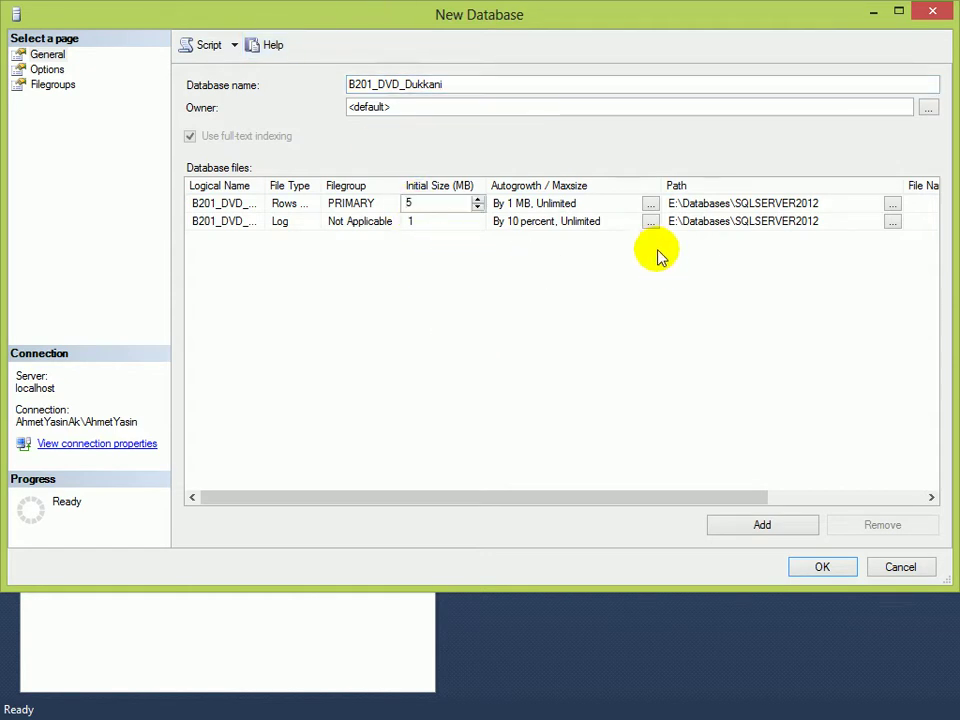
left_click(578, 202)
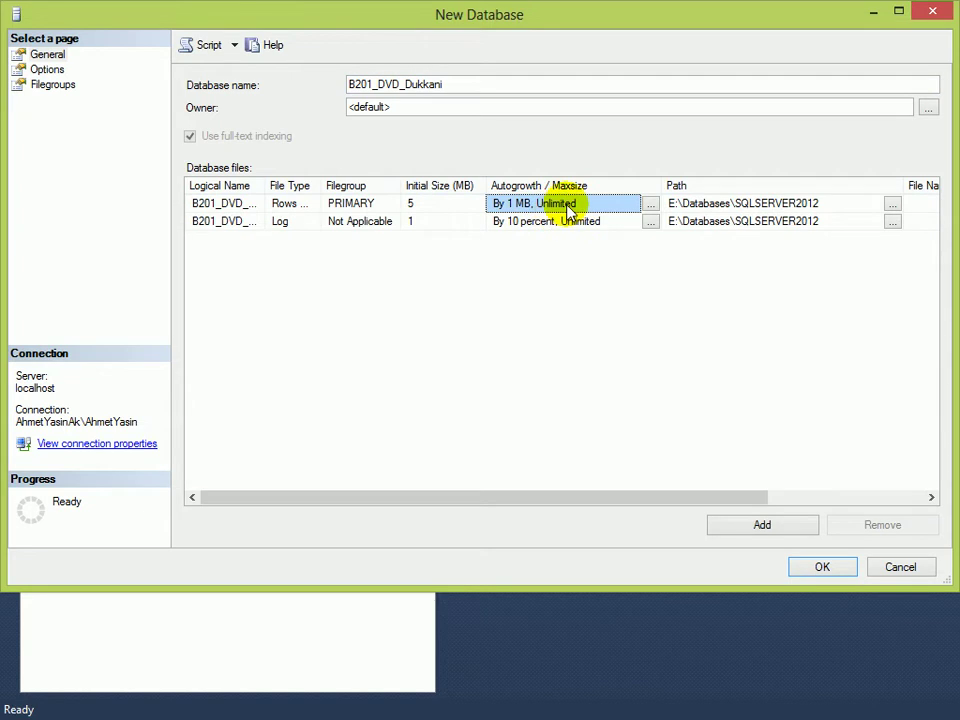
left_click(679, 203)
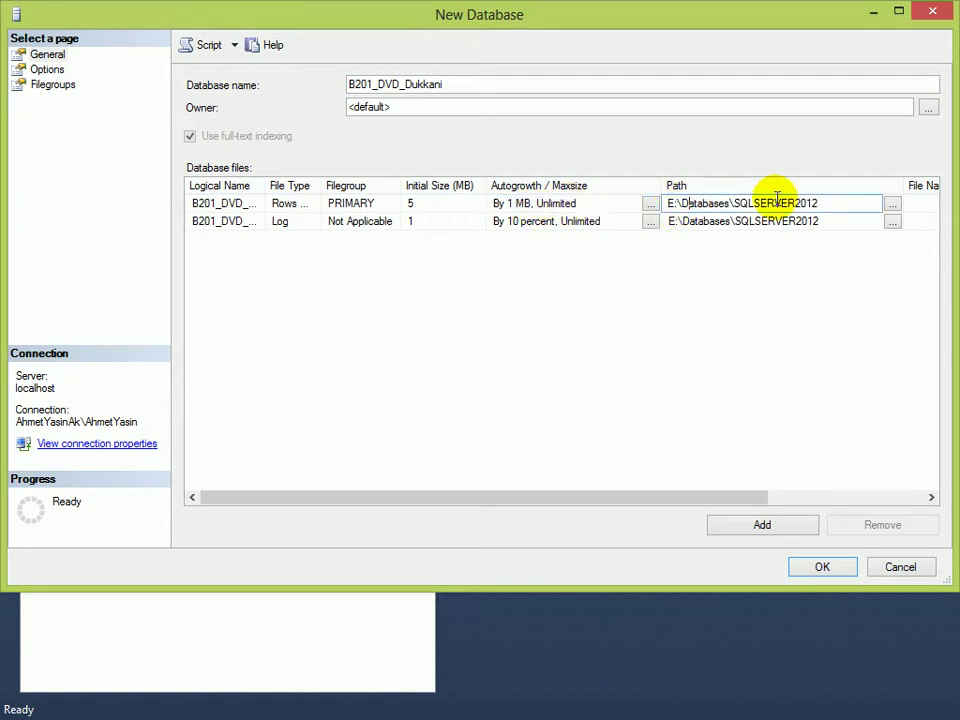
left_click_drag(746, 203, 779, 259)
left_click(707, 306)
left_click_drag(615, 497, 392, 426)
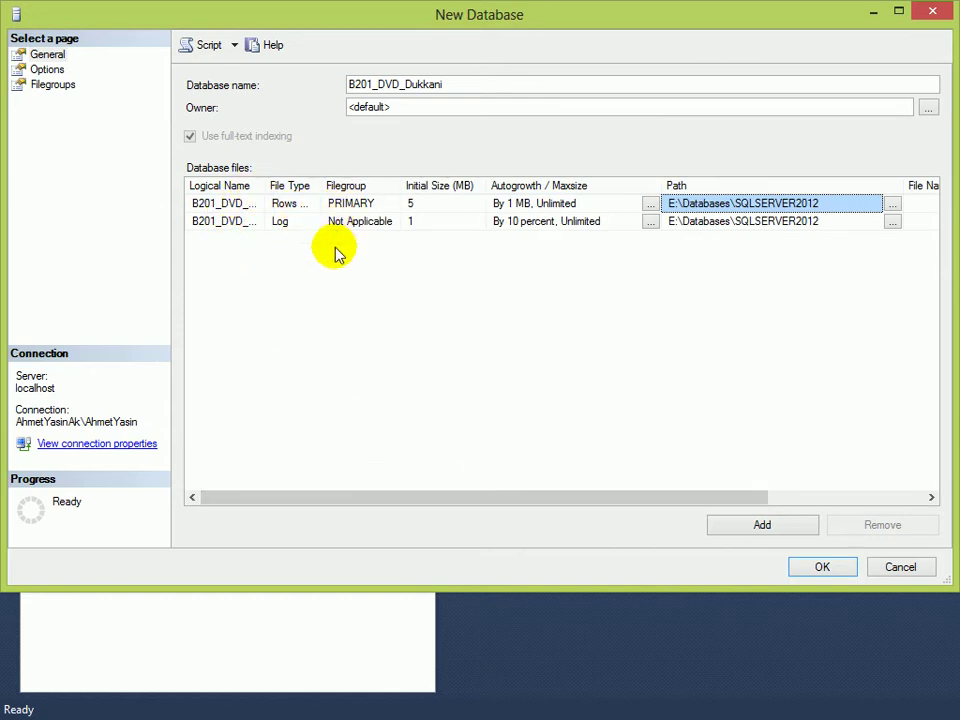
left_click(810, 567)
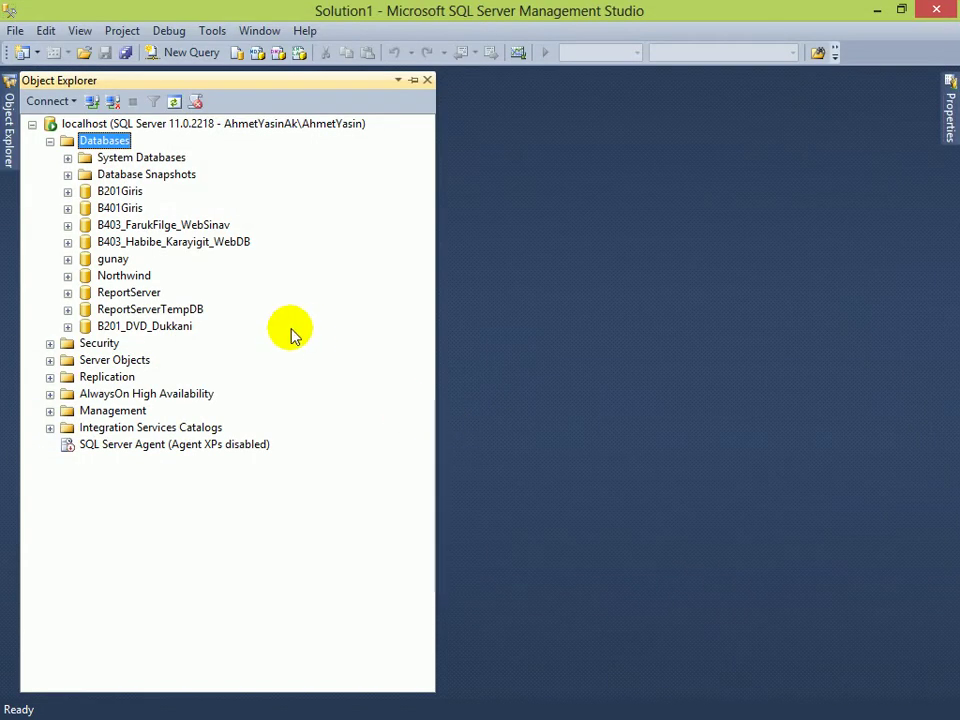
Step: Expand the B201_DVD_Dukkani database and create the support objects required for its database diagrams
left_click(67, 326)
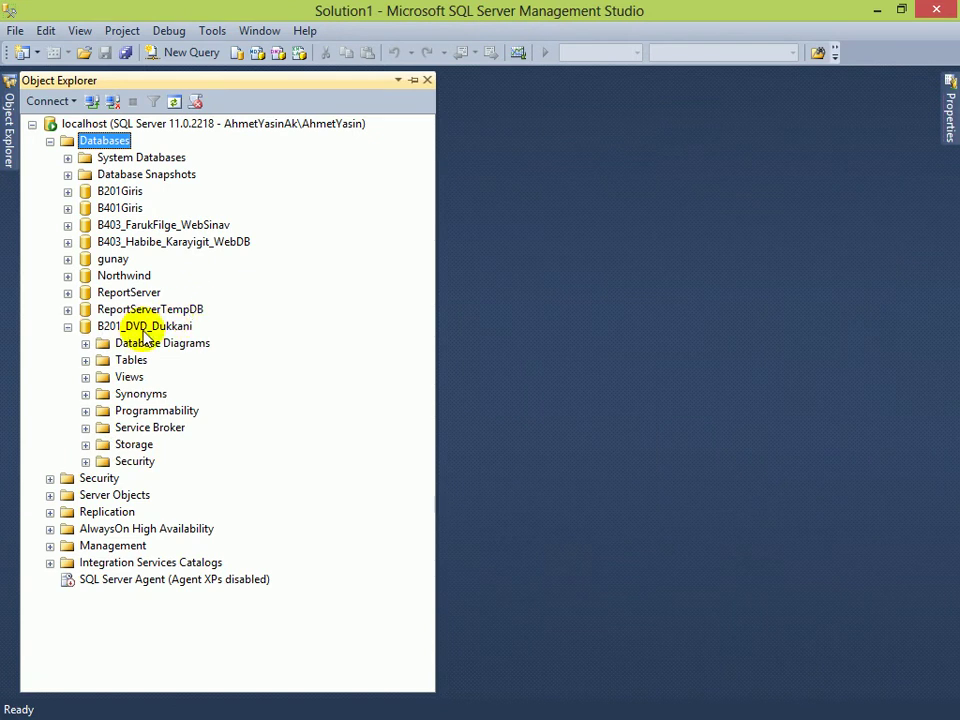
left_click(85, 345)
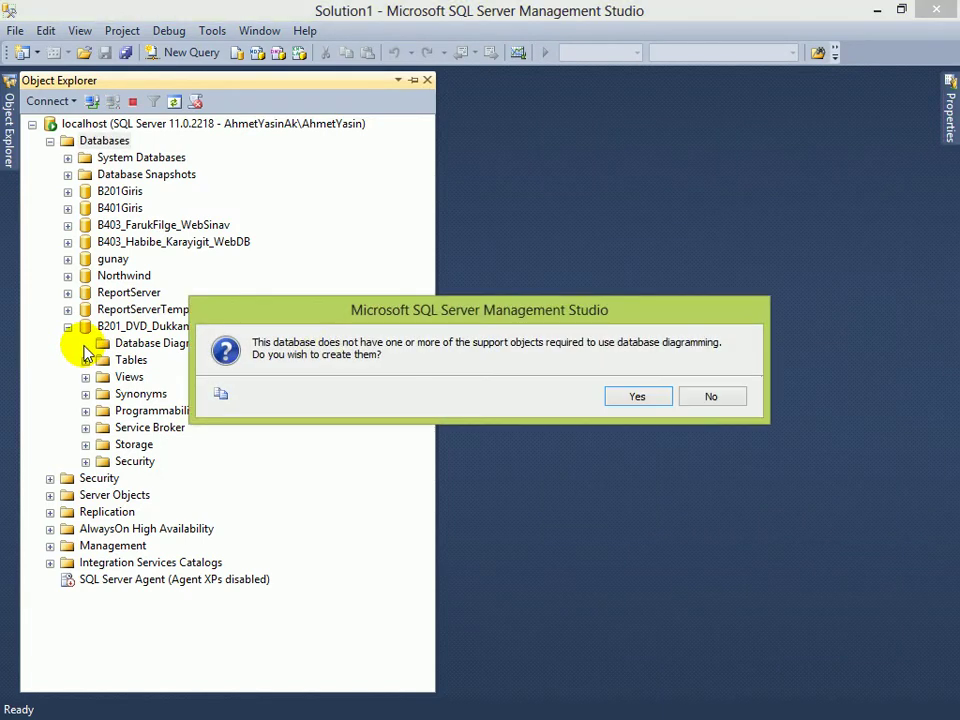
left_click(636, 395)
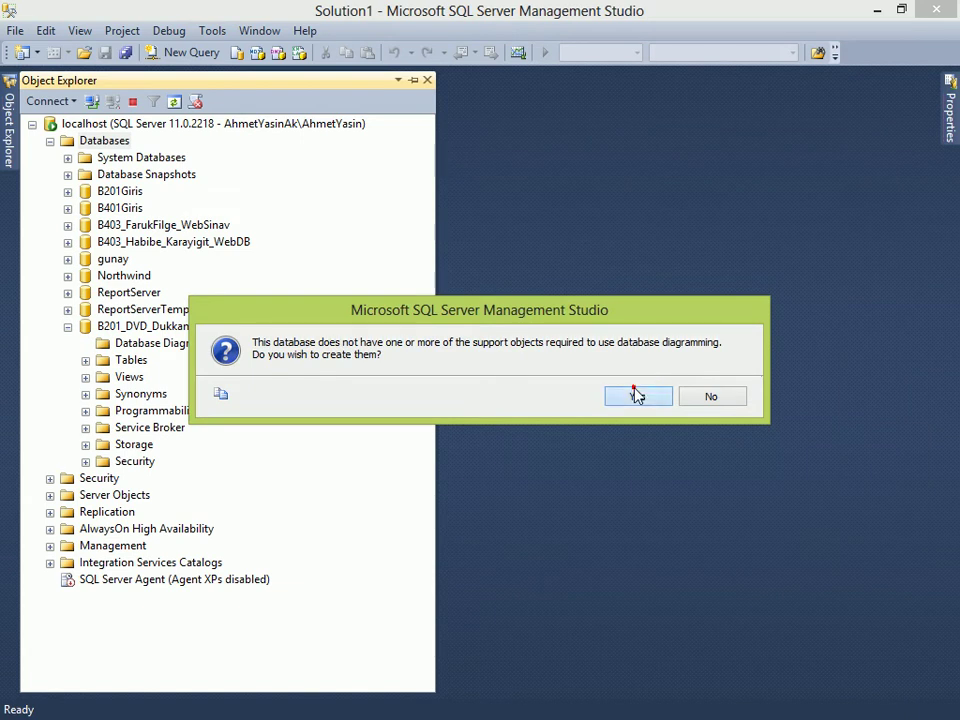
Step: Create a new database diagram in B201_DVD_Dukkani without adding existing tables, and save it
right_click(145, 343)
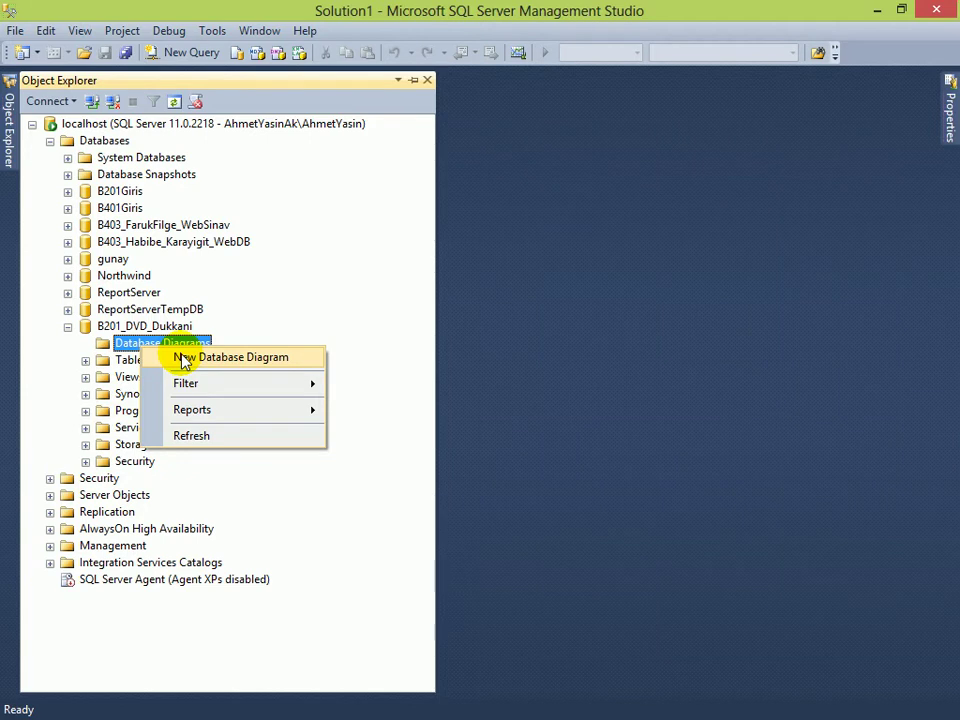
left_click(182, 358)
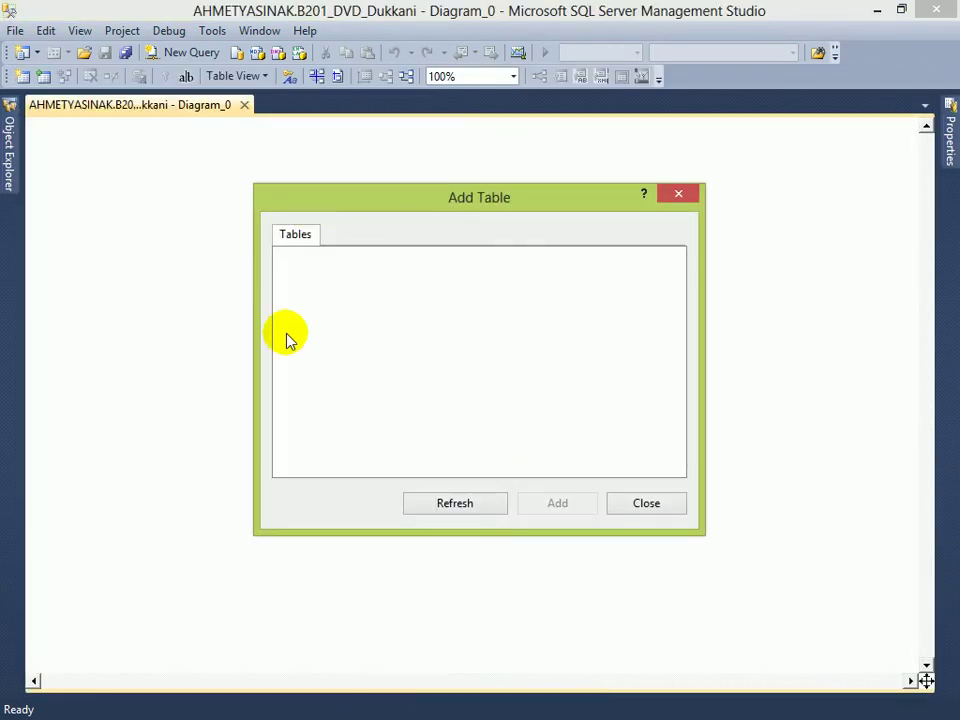
left_click(643, 504)
left_click(124, 52)
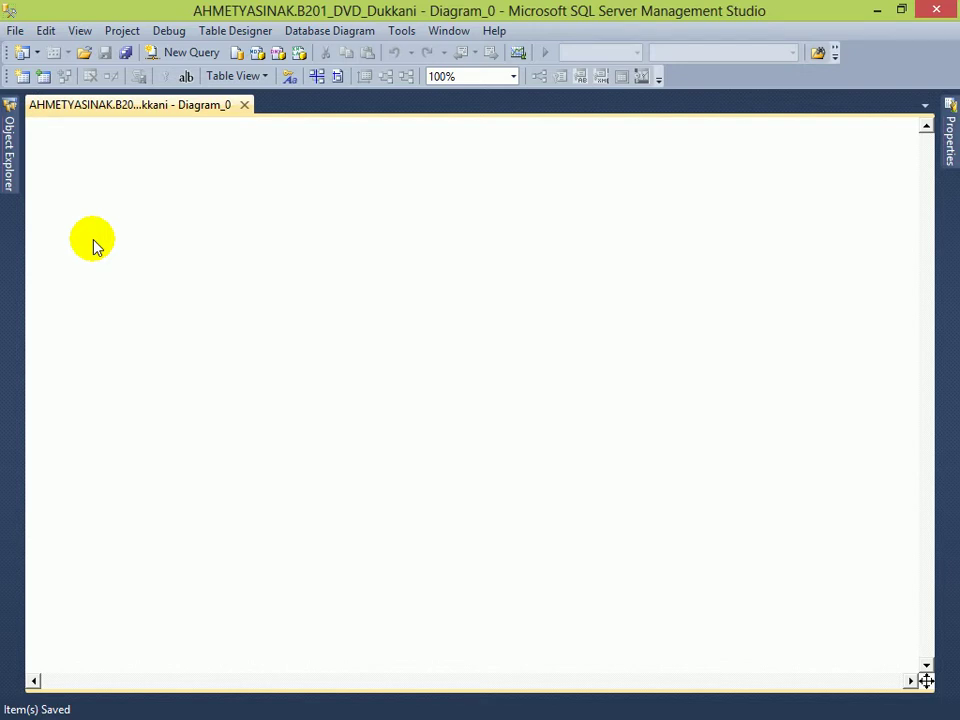
Step: Add a new table named Filmler to the diagram
right_click(415, 214)
left_click(478, 227)
type("Filmler")
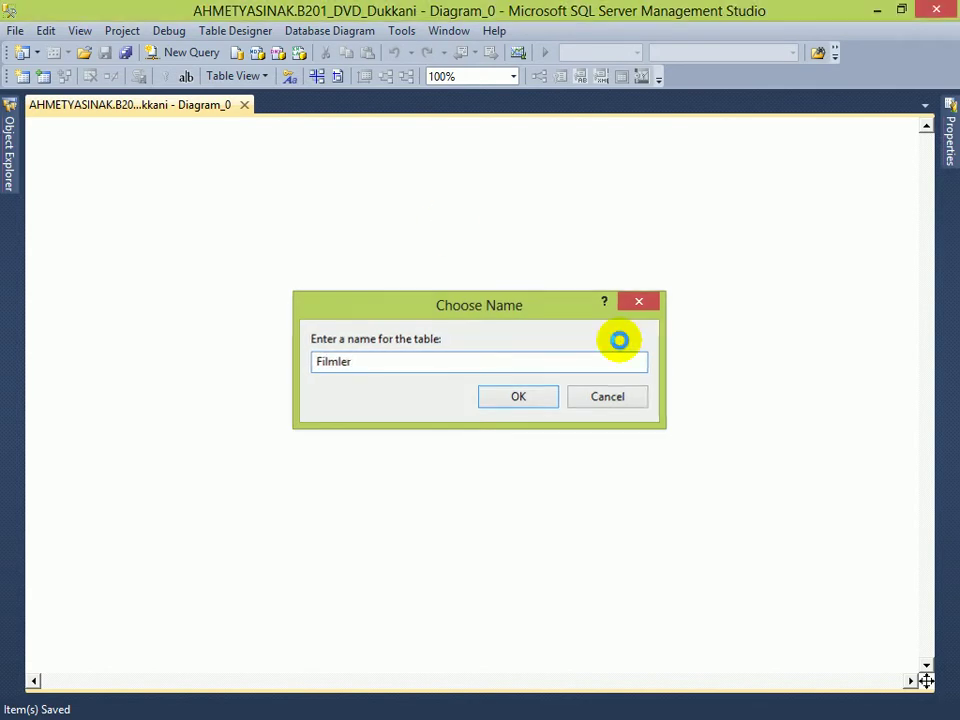
key("Return")
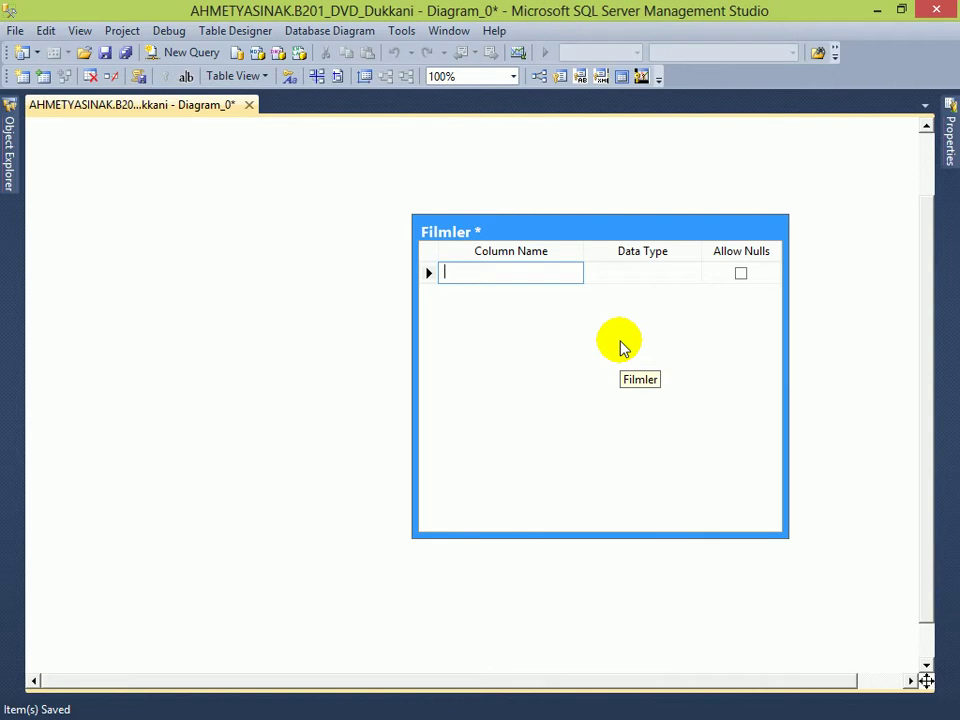
Step: Add a FilmId column with data type int to the Filmler table
type("FilmId")
key("Tab")
type("ntimage")
key("Tab")
key("Return")
key("alt+Down")
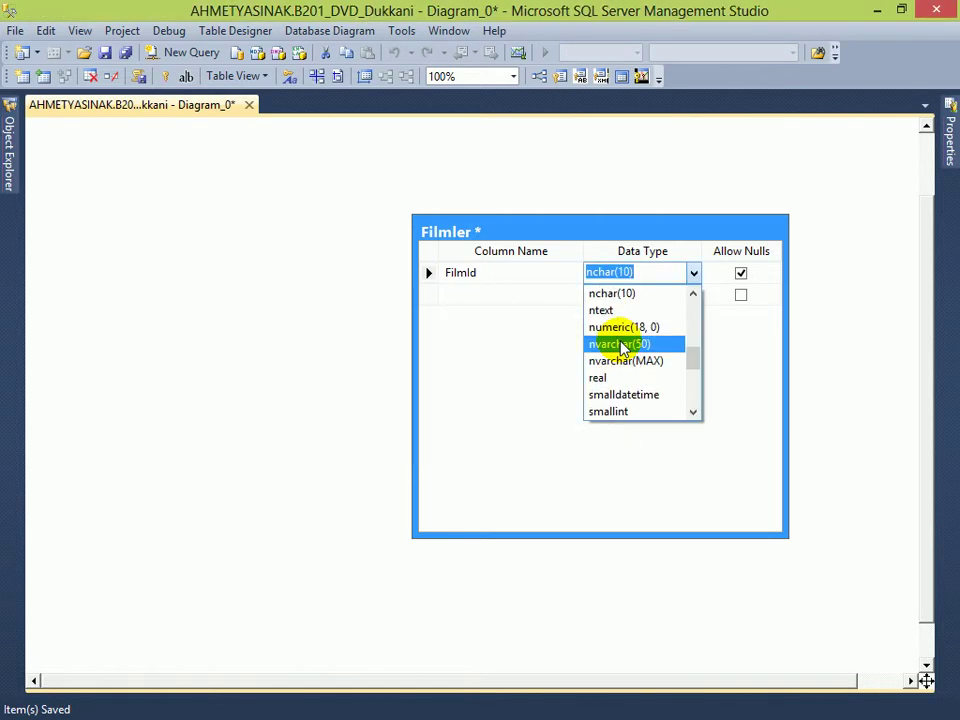
key("Escape")
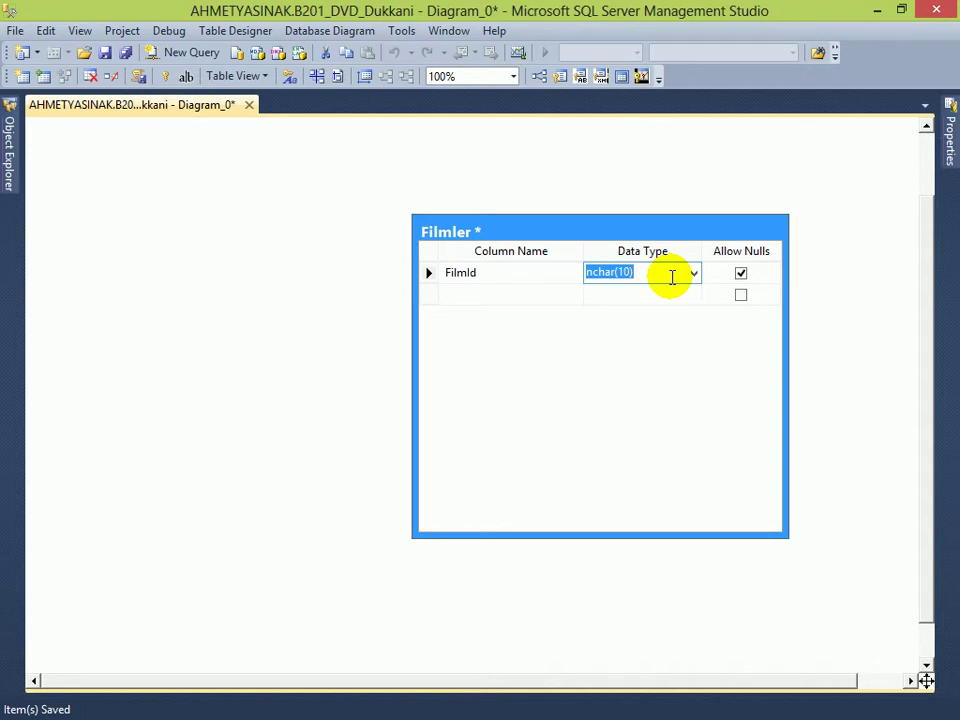
type("image")
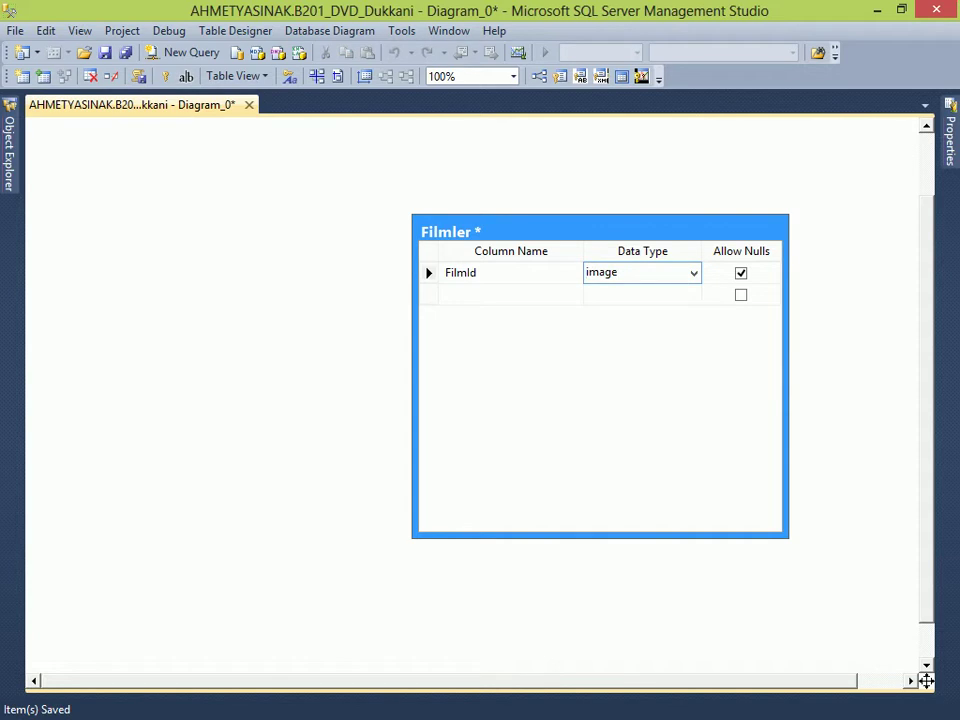
key("shift+Right")
key("shift+Right")
key("shift+Right")
key("shift+Right")
key("shift+Right")
type("int")
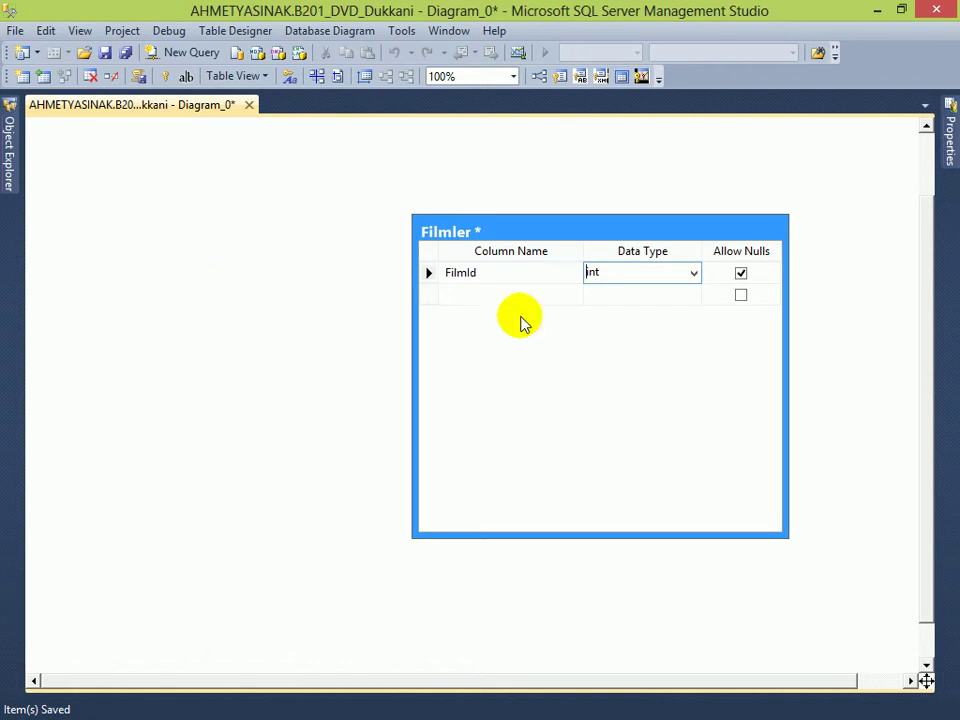
double_click(605, 274)
left_click(478, 296)
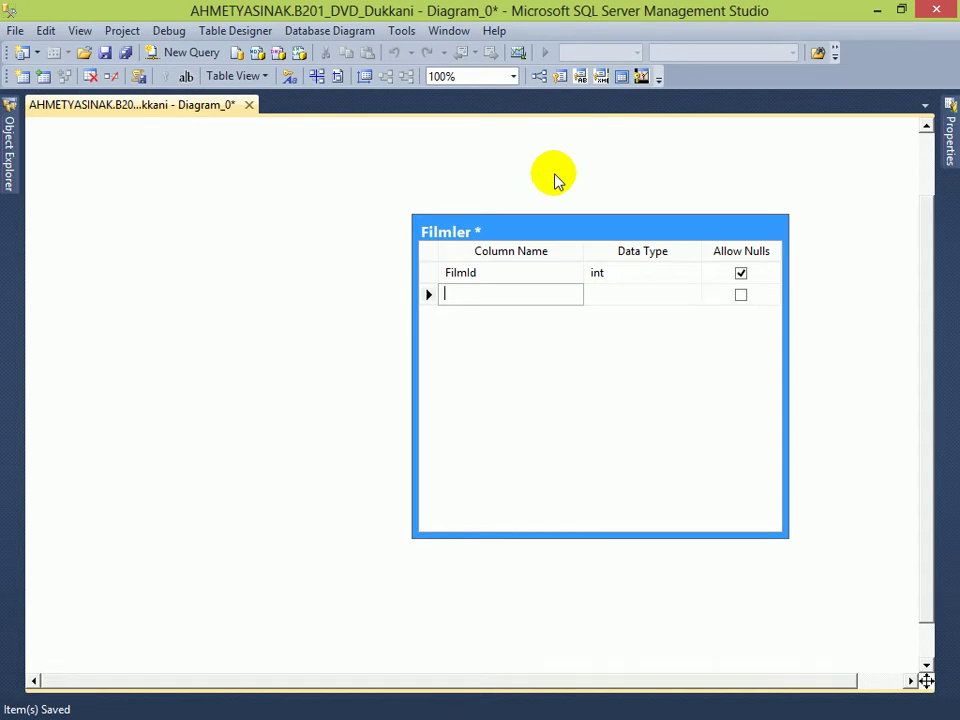
Step: Make FilmId the primary key of Filmler and move the table toward the diagram's upper-left area
left_click(512, 272)
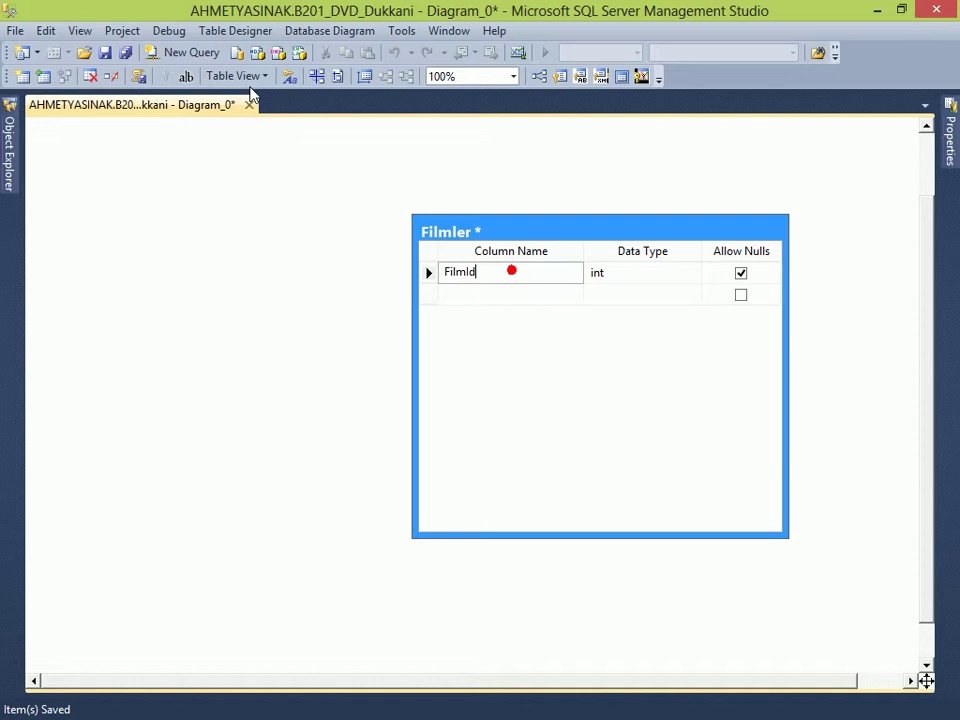
left_click(169, 74)
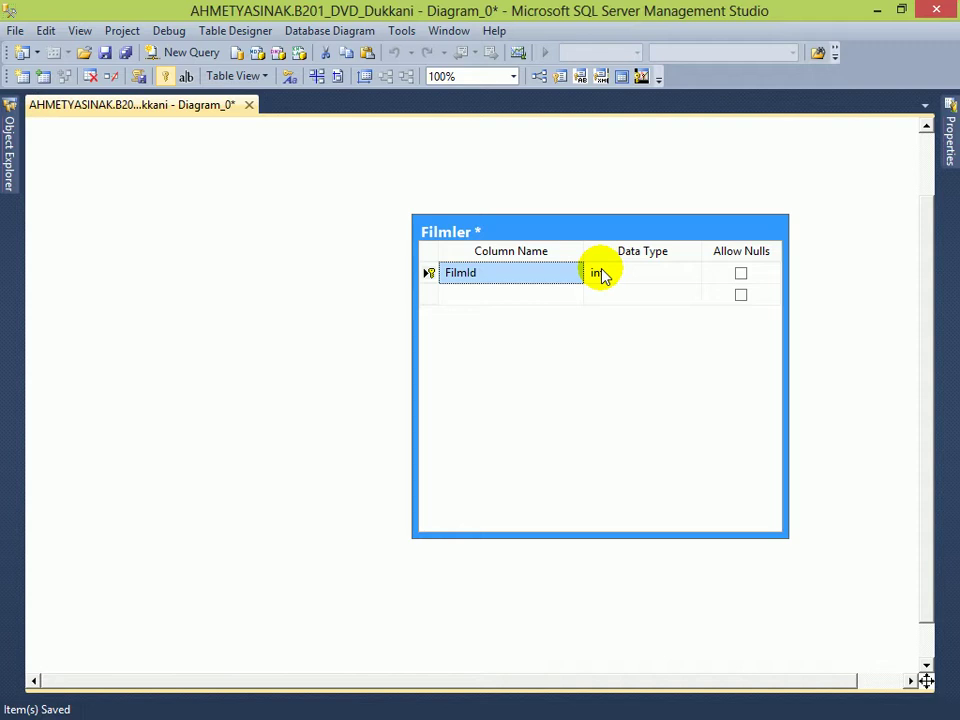
left_click(544, 272)
left_click_drag(546, 231, 388, 192)
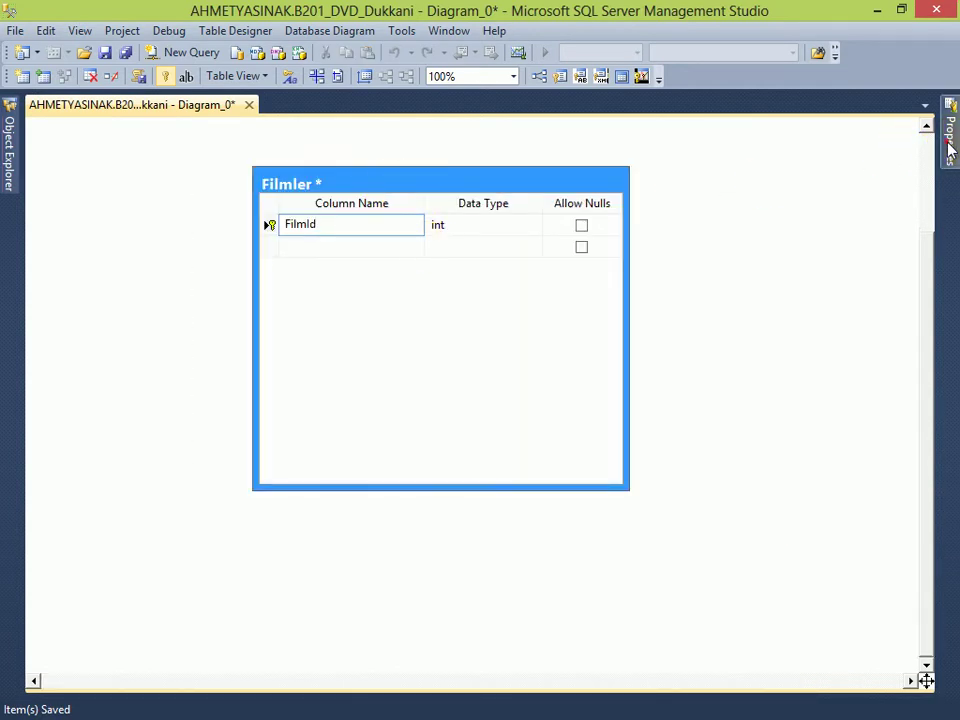
Step: Turn on the identity specification for the FilmId column by setting Is Identity to Yes
mouse_move(949, 132)
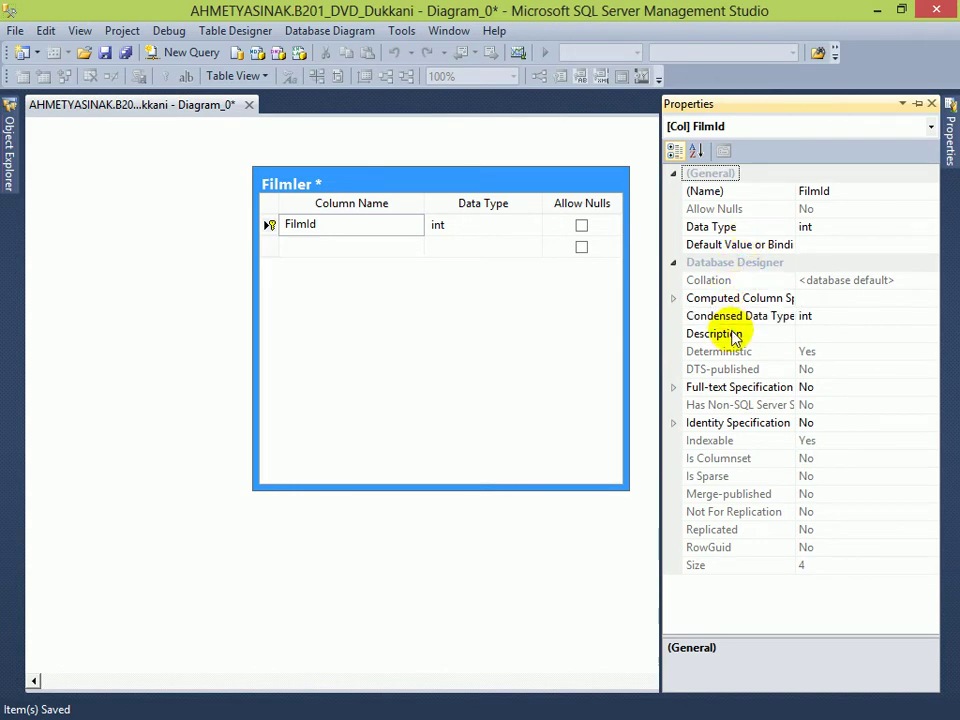
left_click(708, 430)
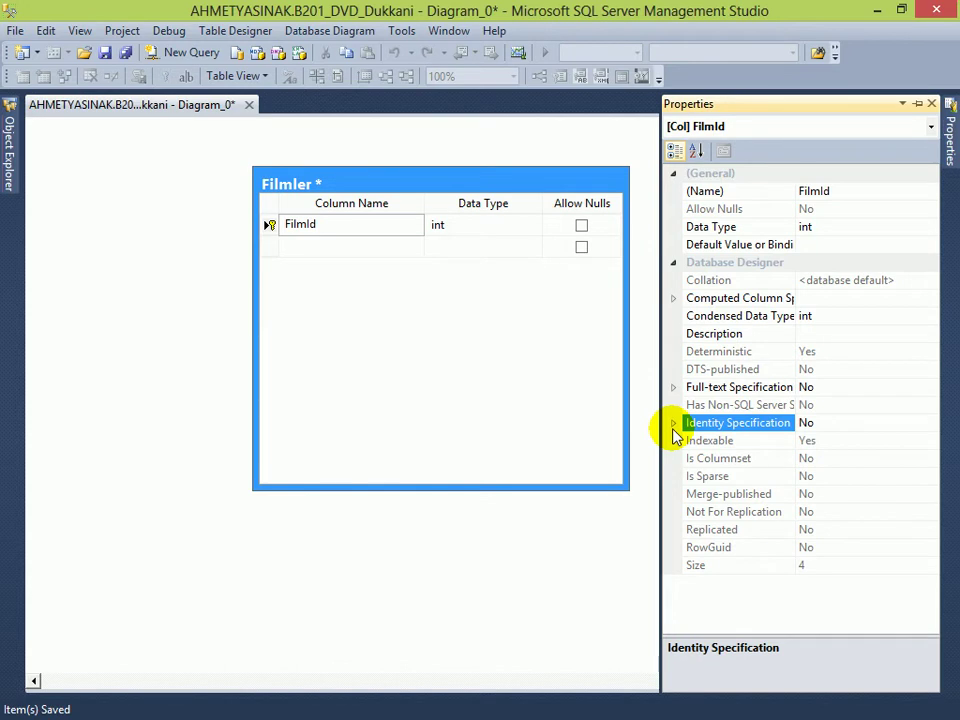
left_click(674, 424)
left_click(756, 440)
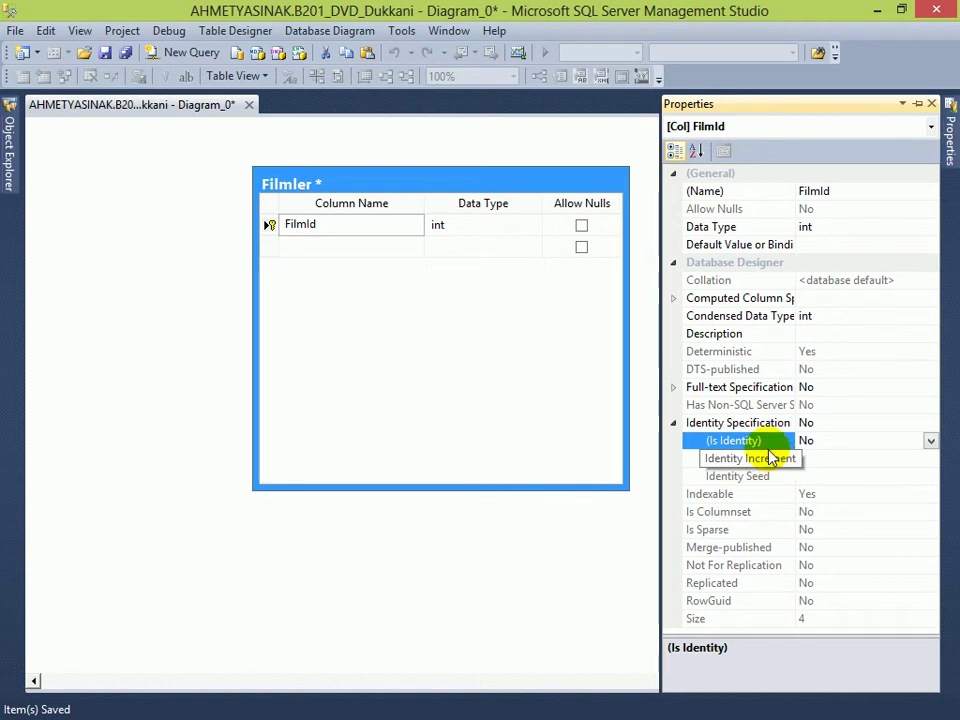
double_click(771, 443)
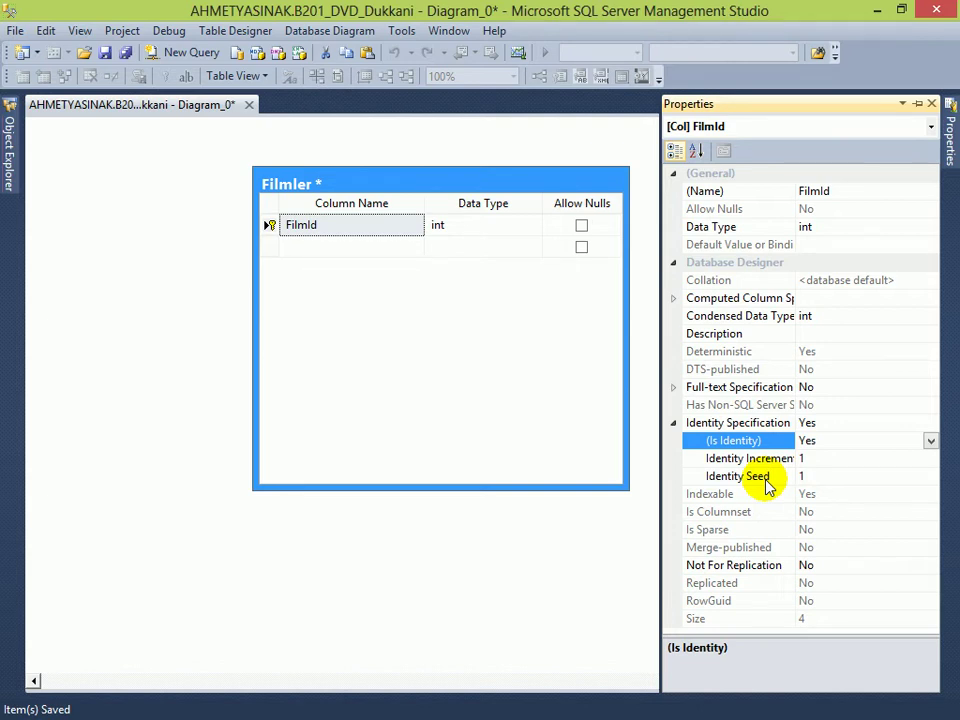
Step: Add a column named FilmAdi below FilmId in the Filmler table
left_click(300, 250)
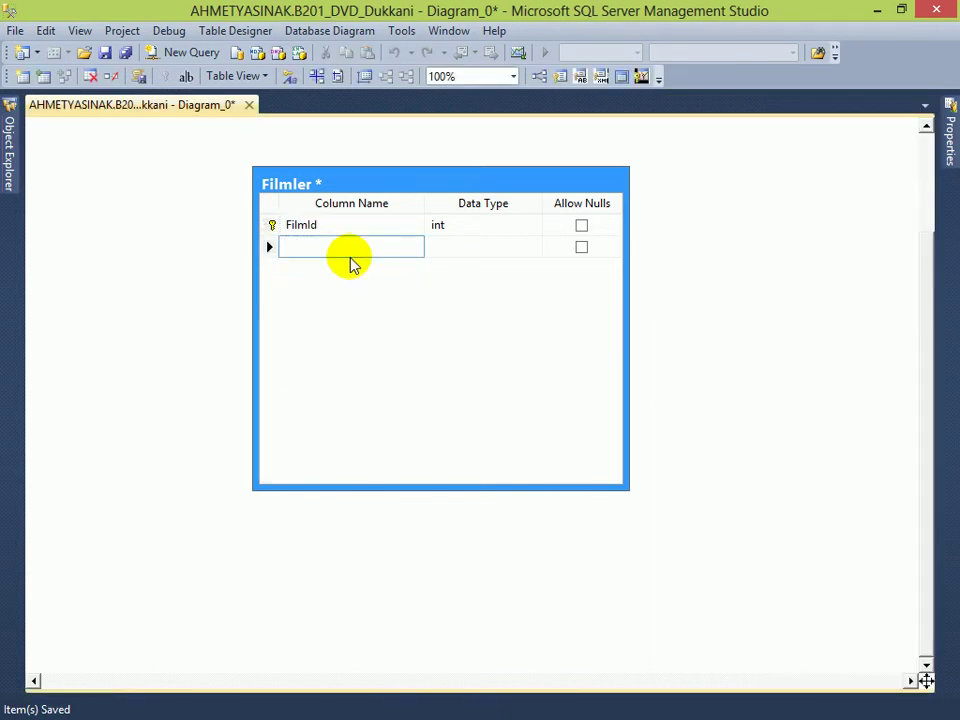
type("Film")
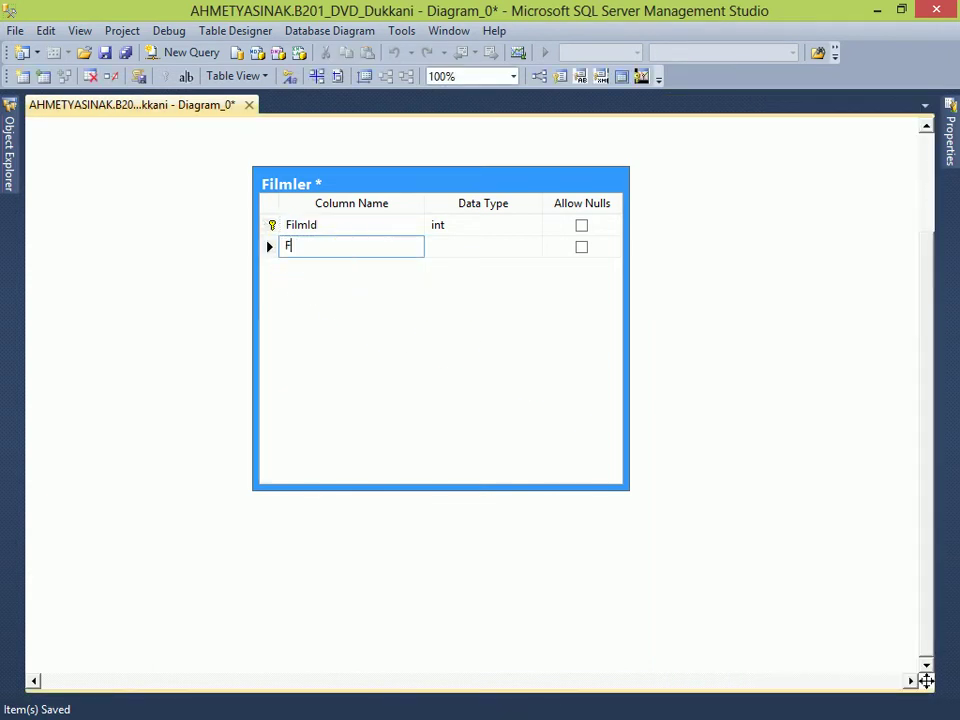
key("BackSpace")
key("BackSpace")
key("BackSpace")
key("BackSpace")
type("FilmAdi")
key("Tab")
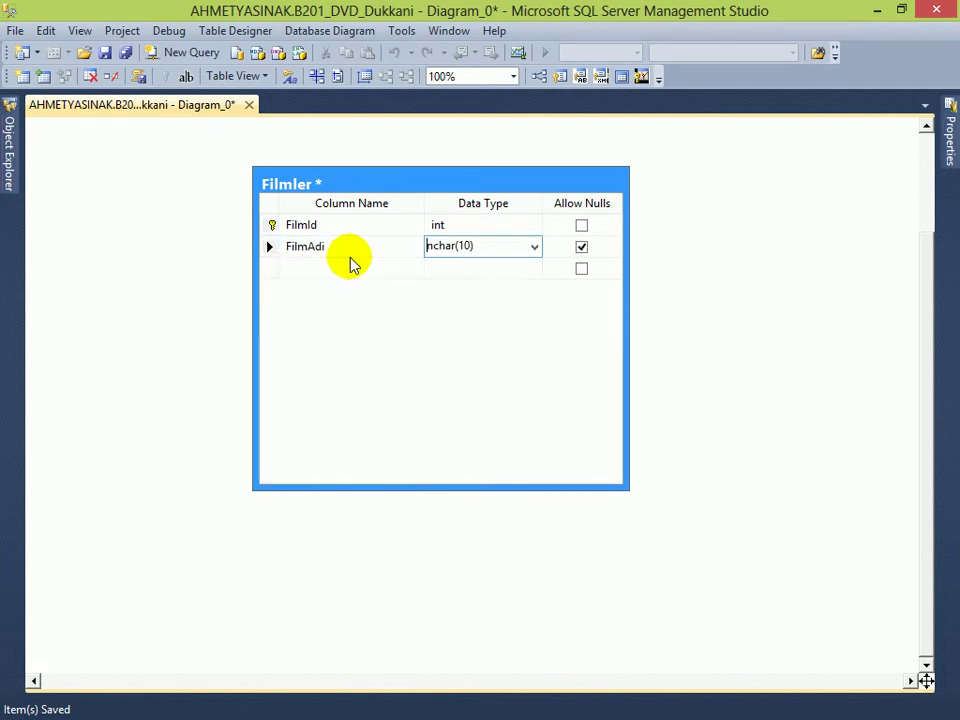
Step: Set the data type of the FilmAdi column to nvarchar(50)
key("Right")
type("var")
key("Tab")
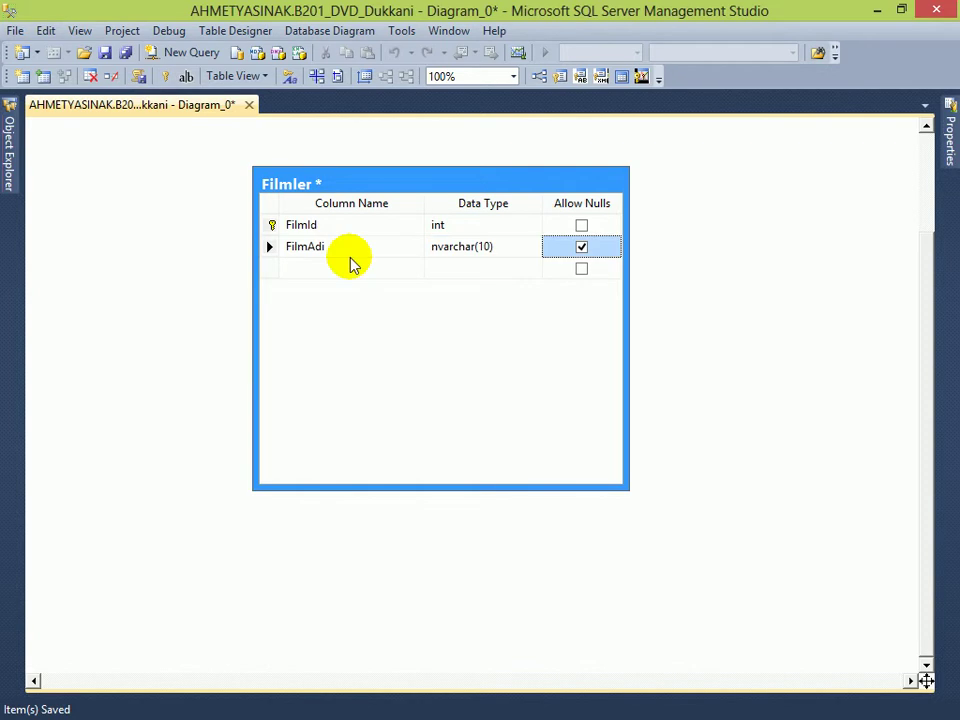
left_click(482, 246)
left_click(490, 250)
left_click(480, 249)
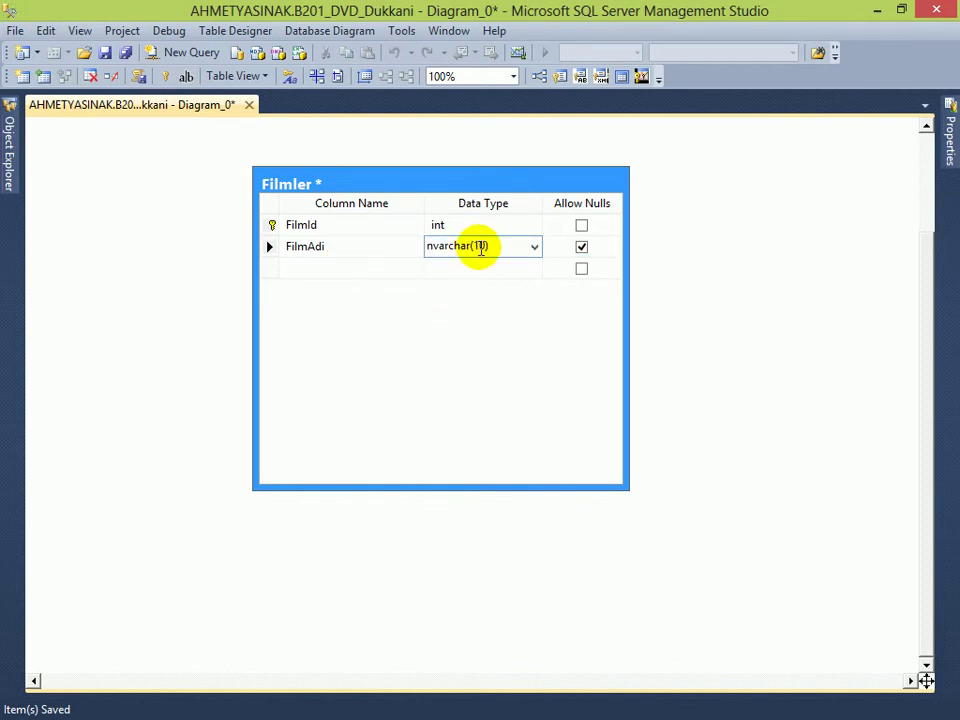
key("BackSpace")
type("5")
key("Tab")
key("Tab")
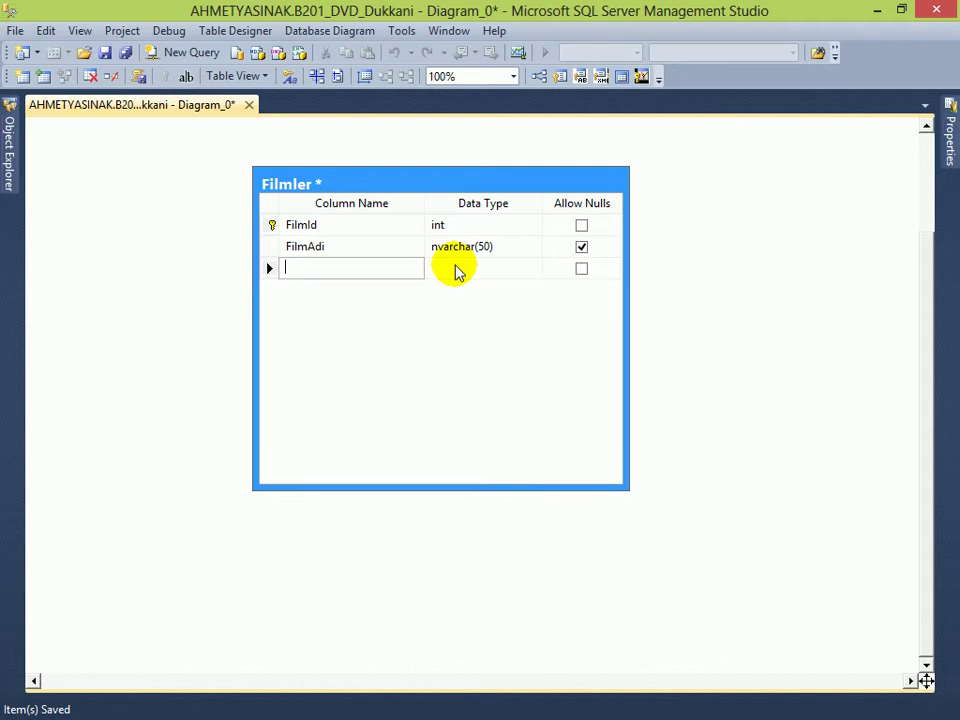
Step: Add a Konu column with data type nvarchar(100) to the Filmler table
type("Konu")
left_click(456, 264)
key("Right")
type("var")
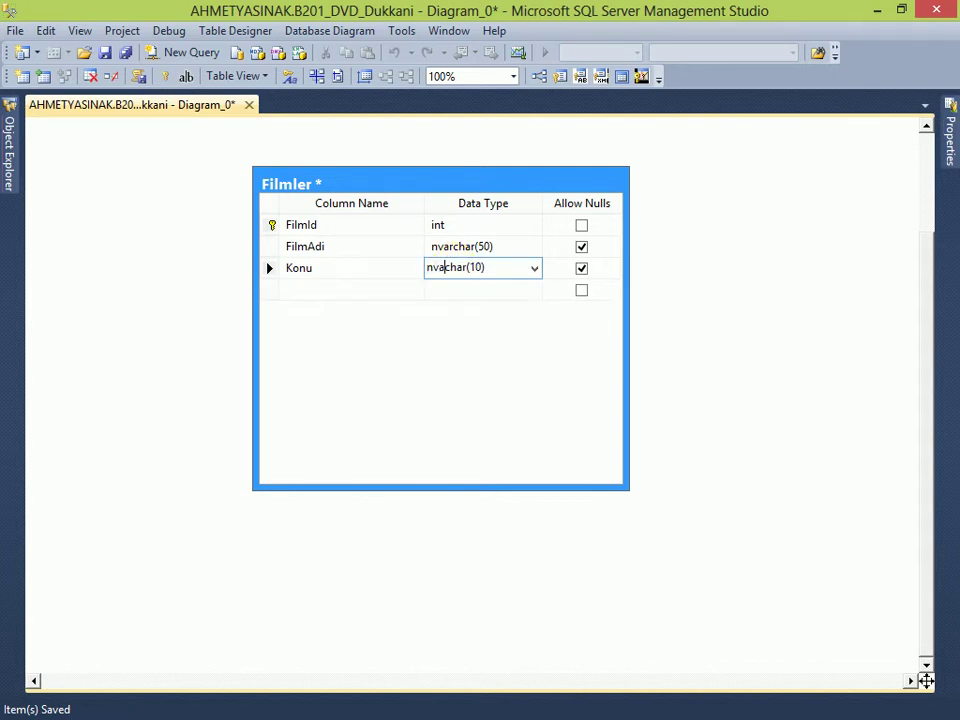
key("Right")
key("Right")
key("Right")
key("Right")
key("Right")
key("Right")
type("0")
key("Tab")
key("Tab")
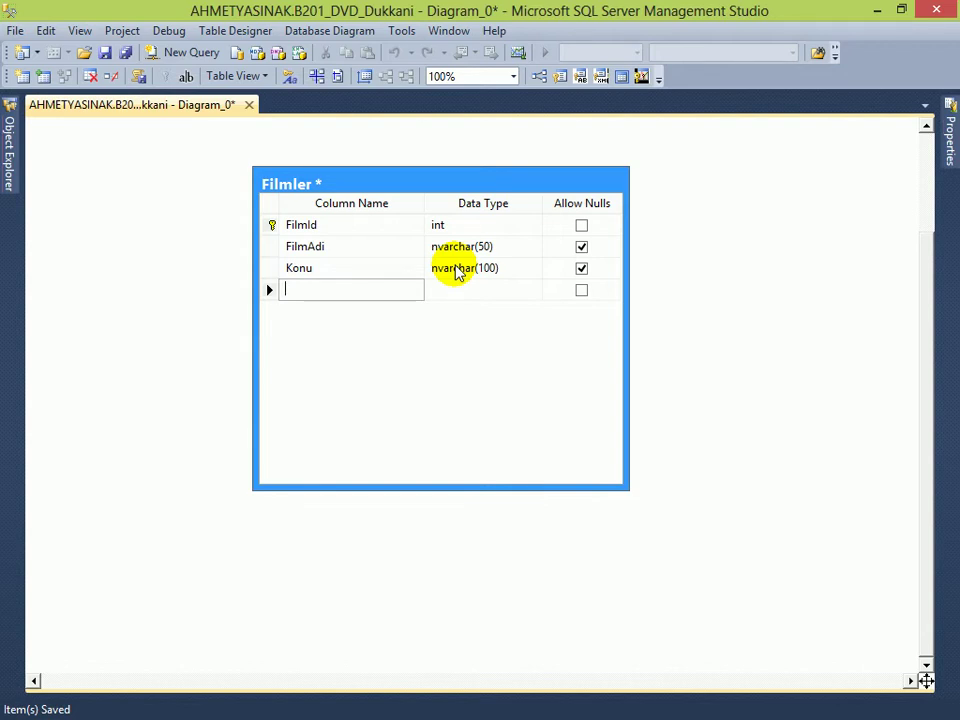
Step: Move the Filmler table to the diagram's upper-left area and autosize it to fit its columns
left_click_drag(388, 184, 203, 172)
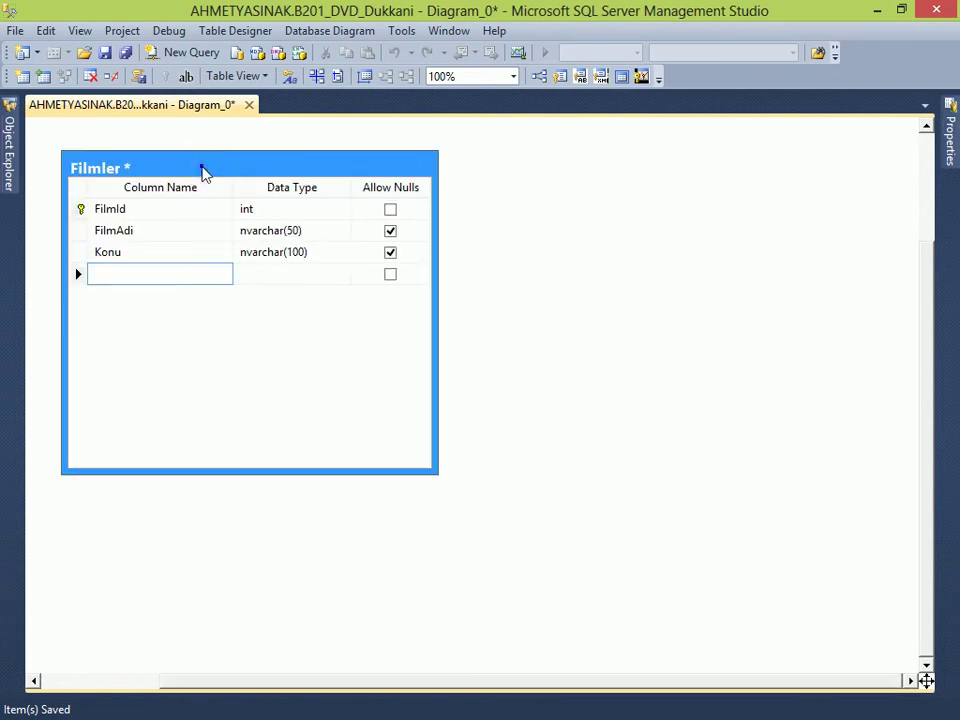
right_click(203, 172)
left_click(276, 331)
Step: Add a new table named FilmTurleri to the diagram beside Filmler
right_click(463, 189)
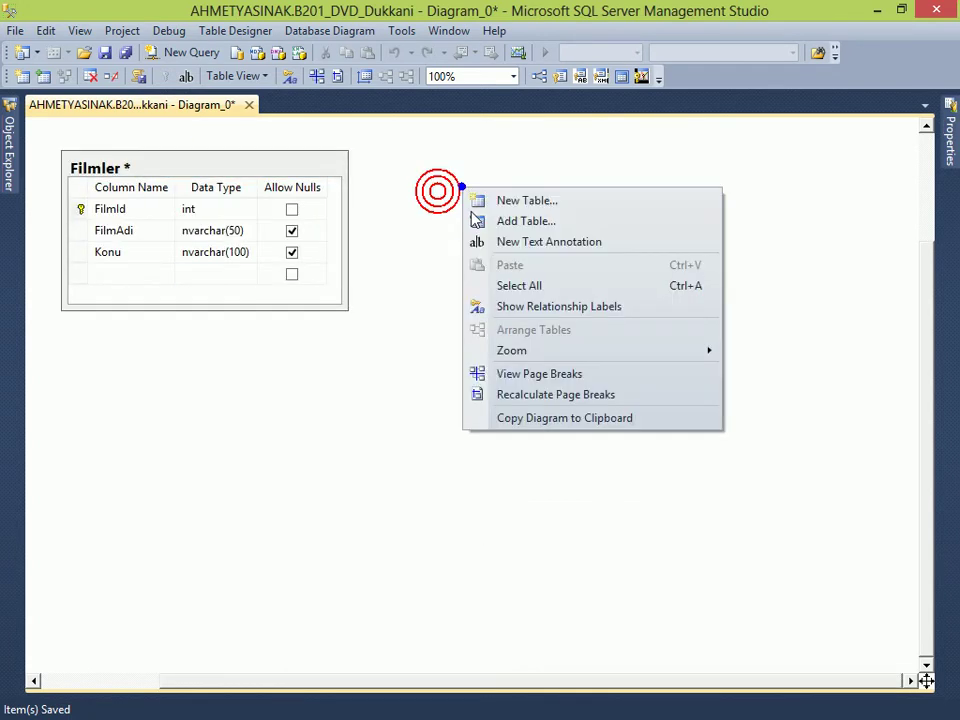
left_click(510, 200)
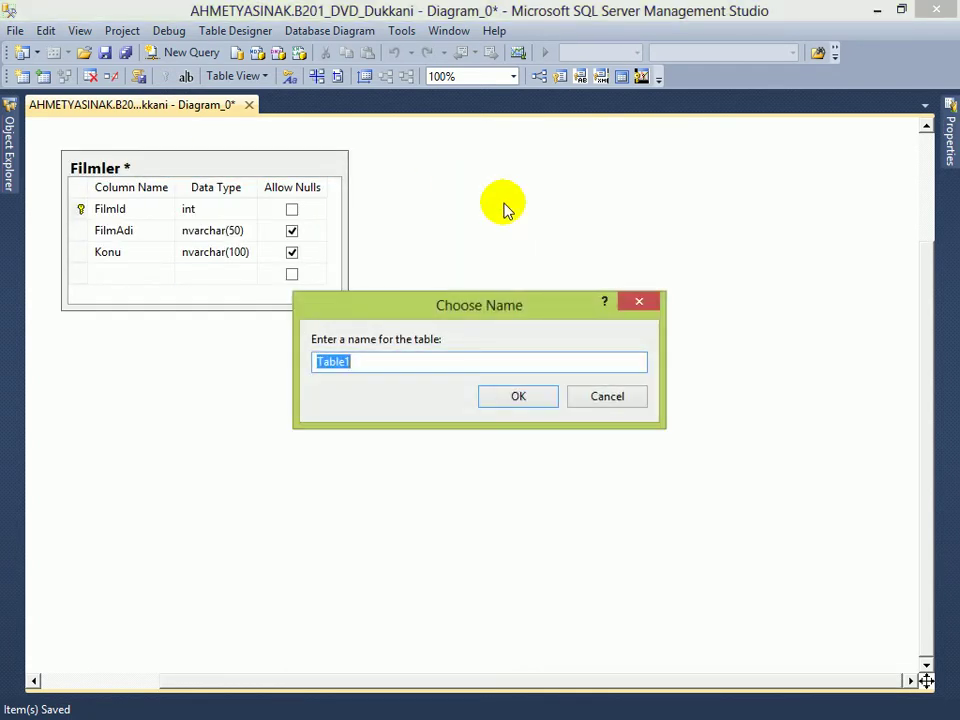
type("Fil")
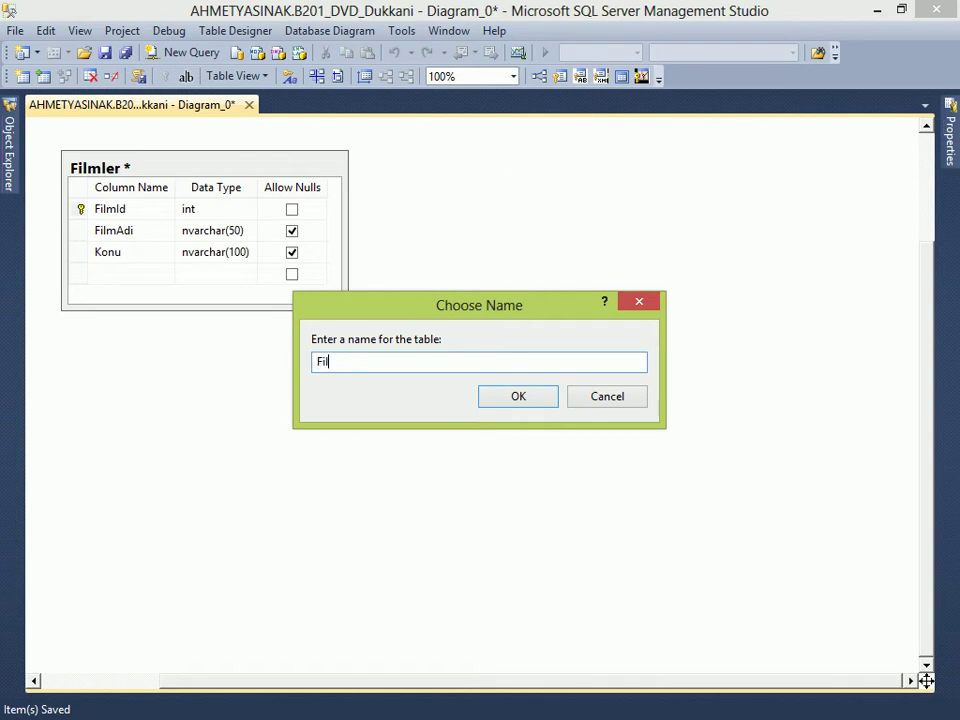
type("mTurleri")
key("Return")
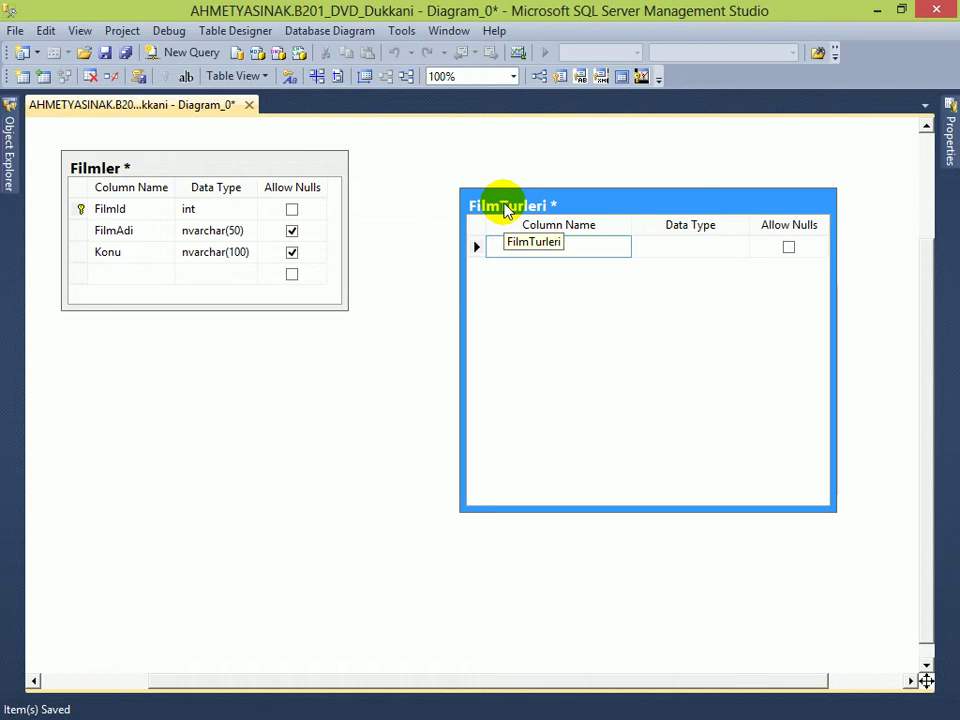
Step: Add a TurId column with data type int to the FilmTurleri table
type("F")
key("BackSpace")
type("TurId")
key("Tab")
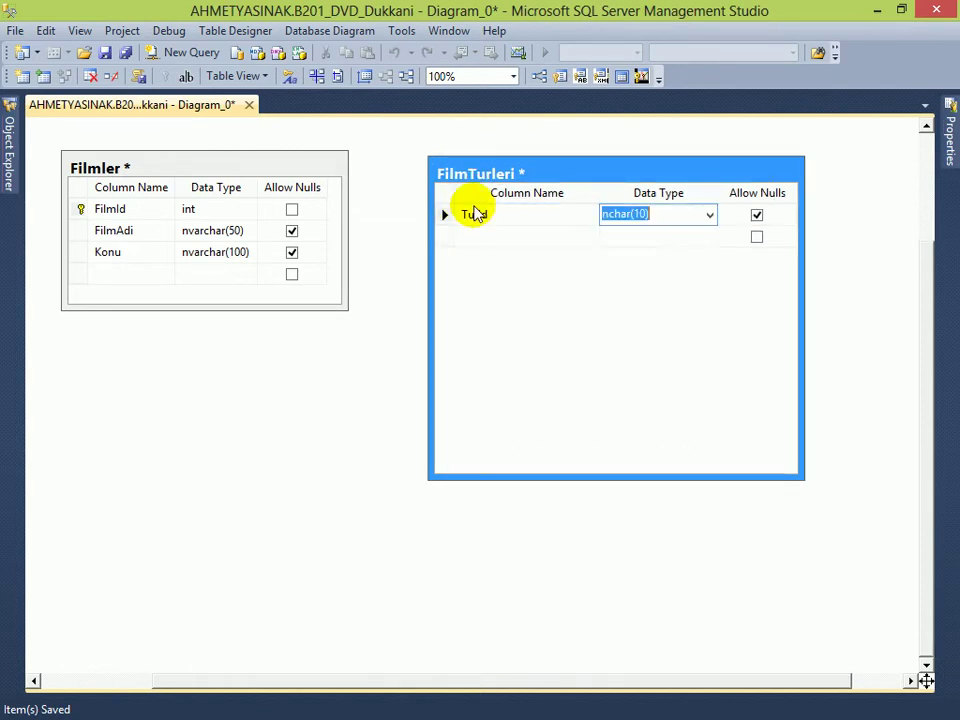
type("image")
key("Down")
left_click(675, 214)
double_click(664, 214)
type("int")
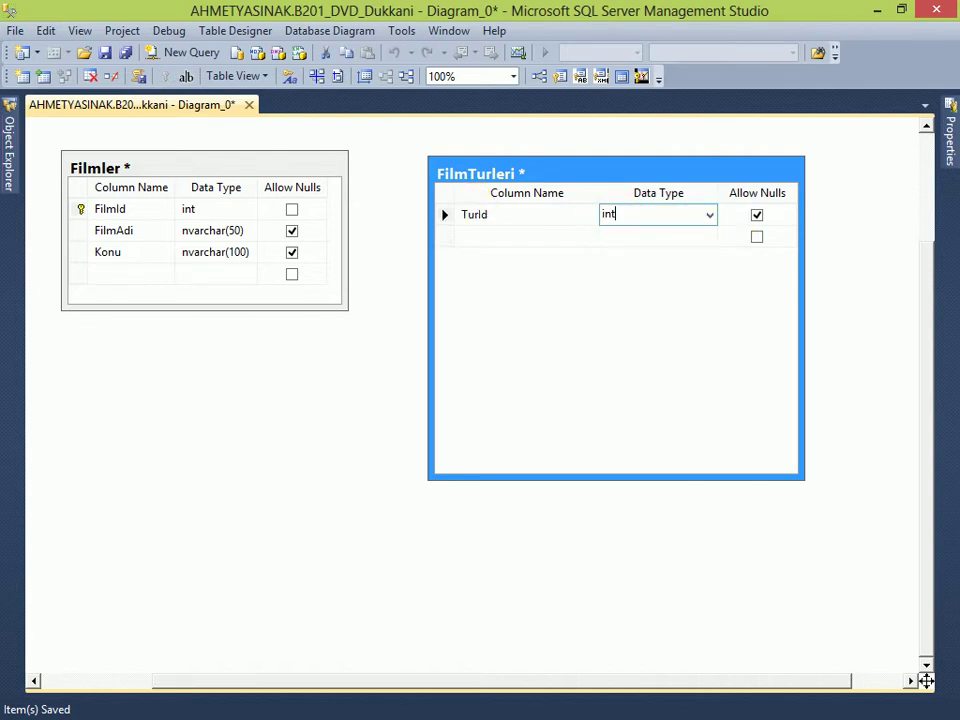
left_click(564, 235)
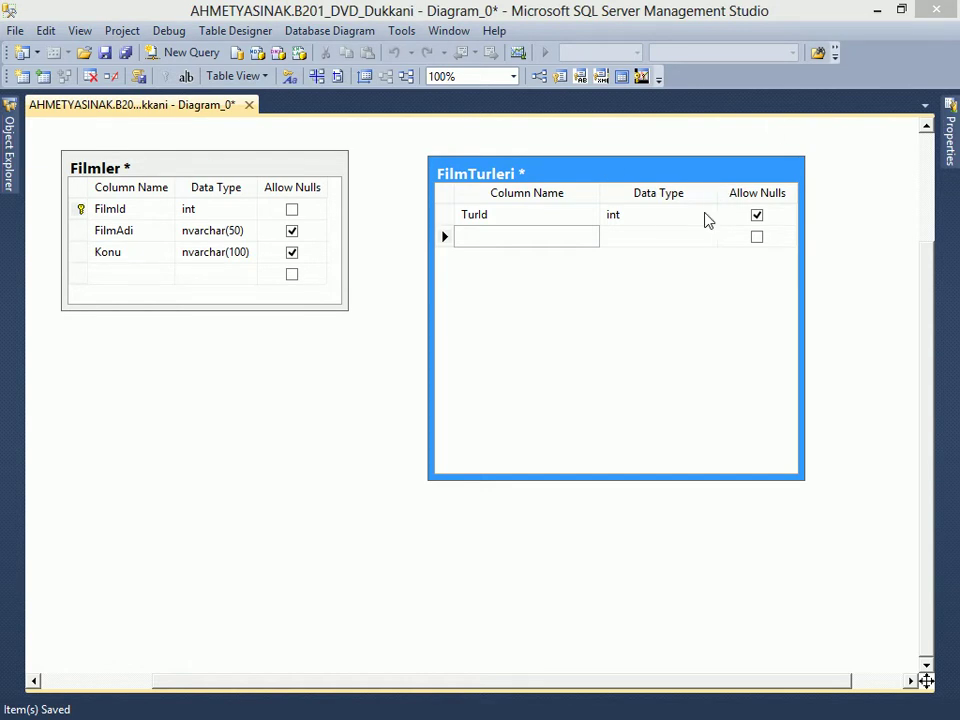
left_click(634, 236)
left_click(636, 214)
left_click(531, 232)
left_click(621, 214)
left_click(630, 215)
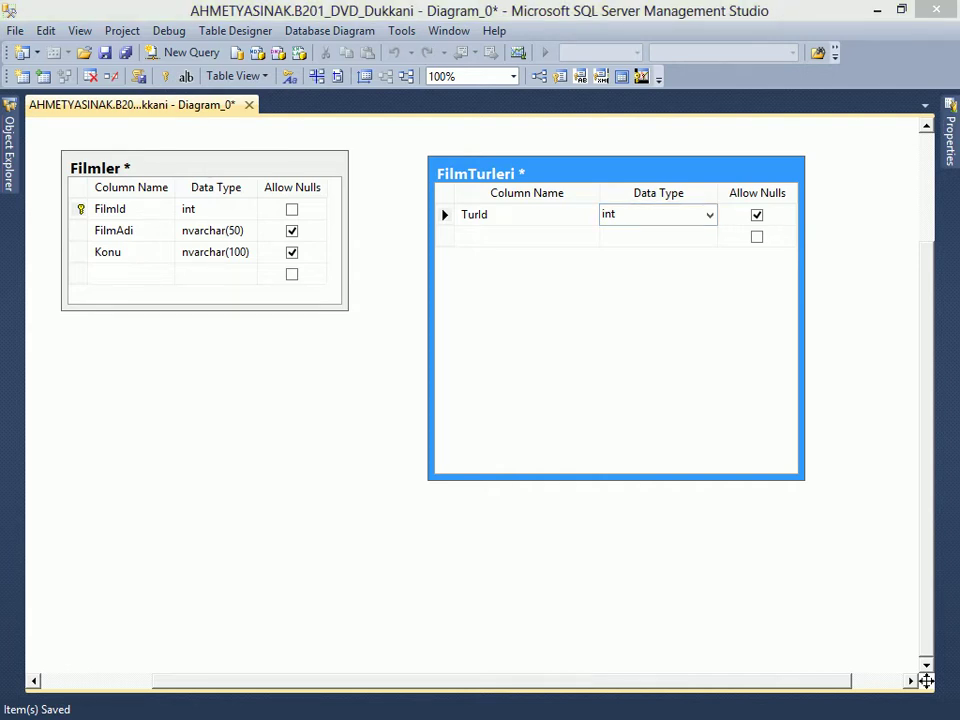
left_click(500, 237)
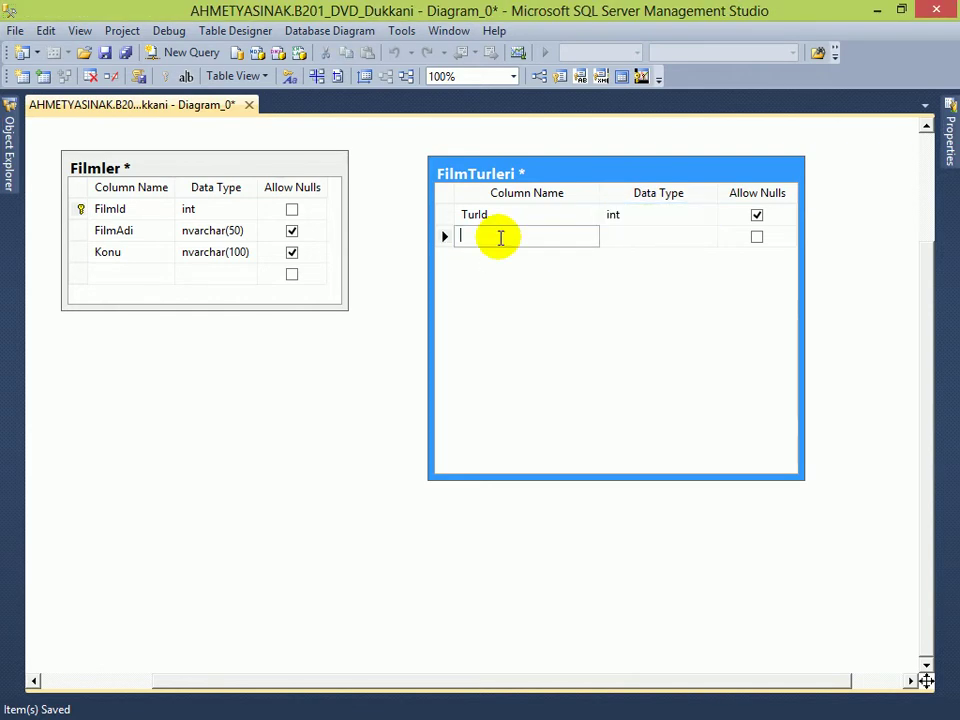
Step: Make TurId the primary key of FilmTurleri and set its Is Identity property to Yes
left_click(510, 216)
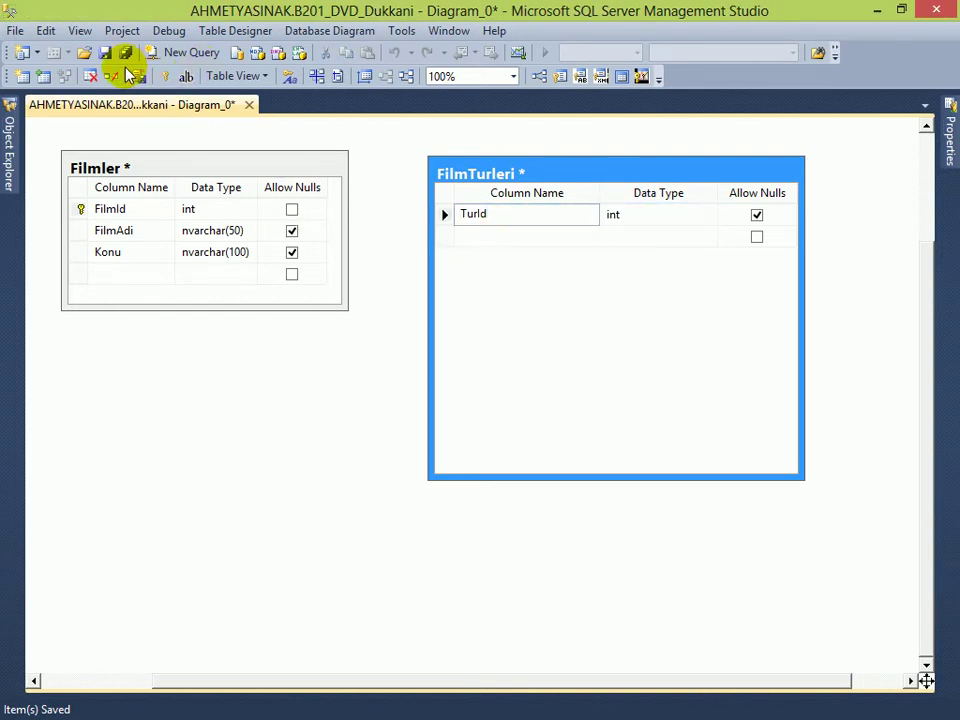
left_click(172, 76)
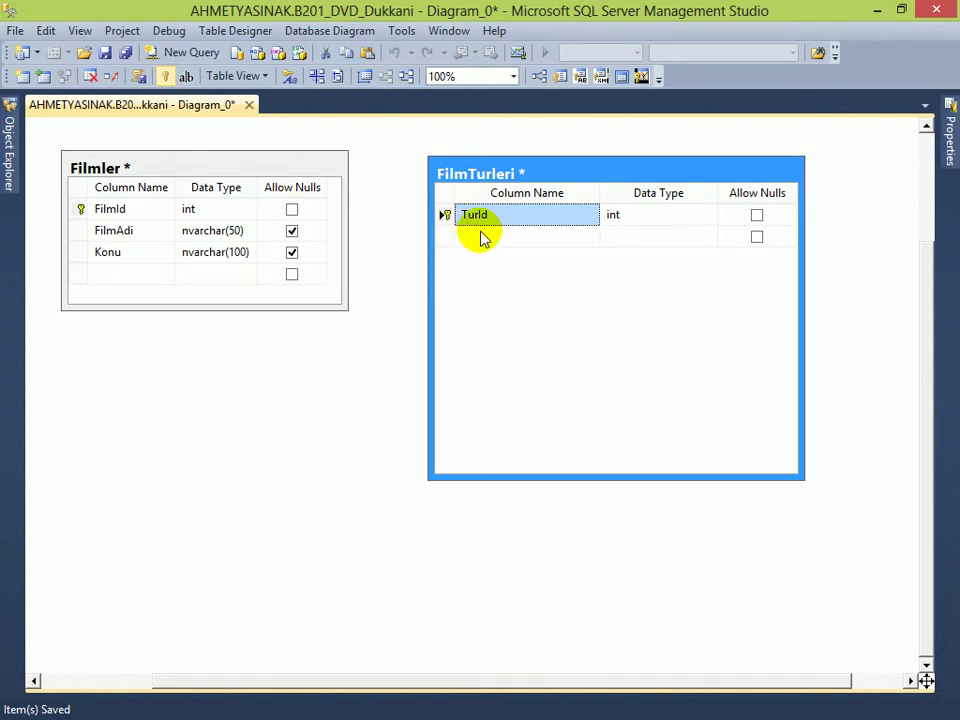
key("F4")
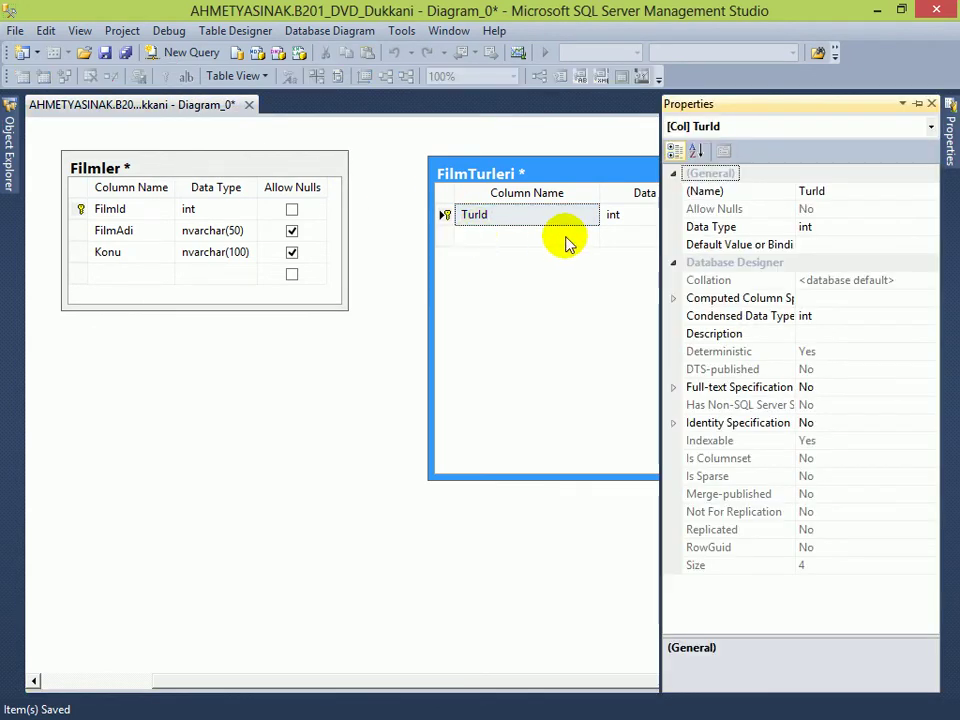
left_click(673, 422)
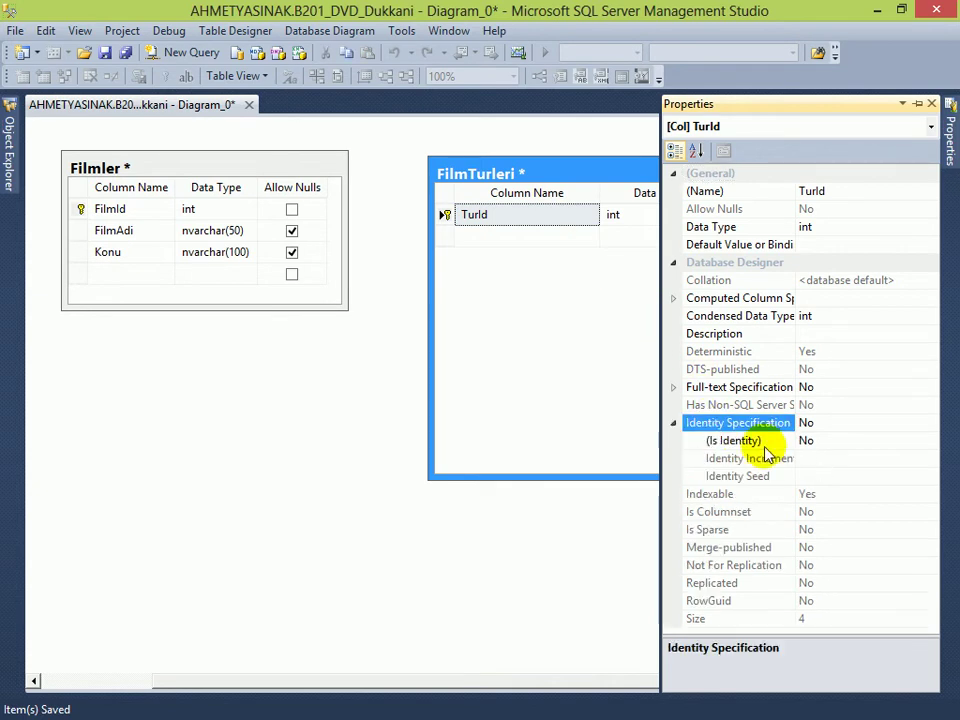
double_click(764, 445)
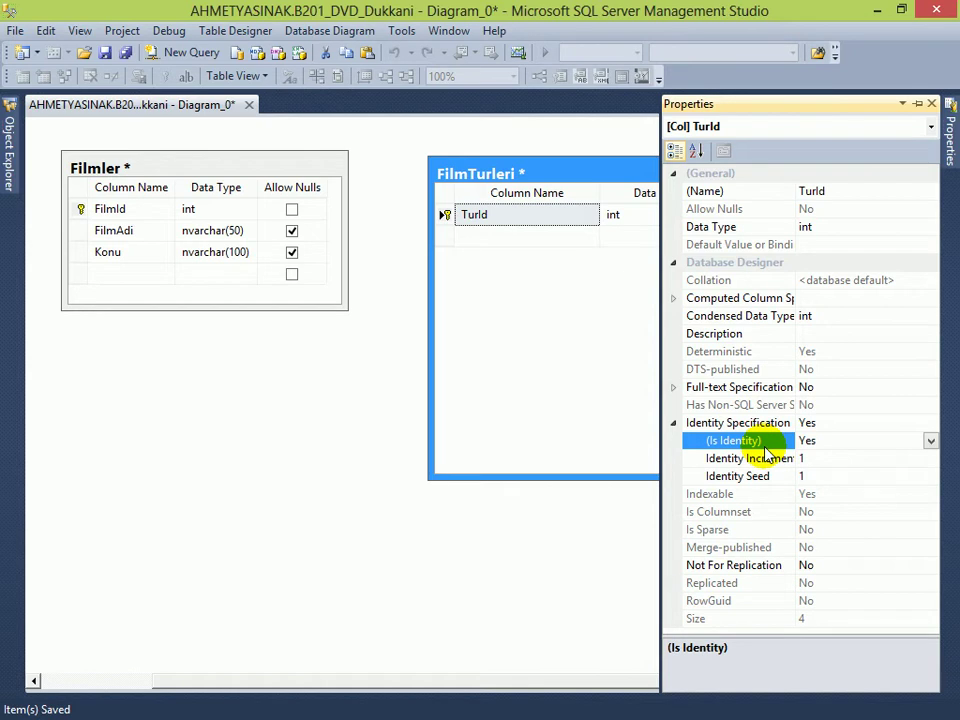
Step: Add a TurAdi column with data type nvarchar(50) to the FilmTurleri table
left_click(489, 248)
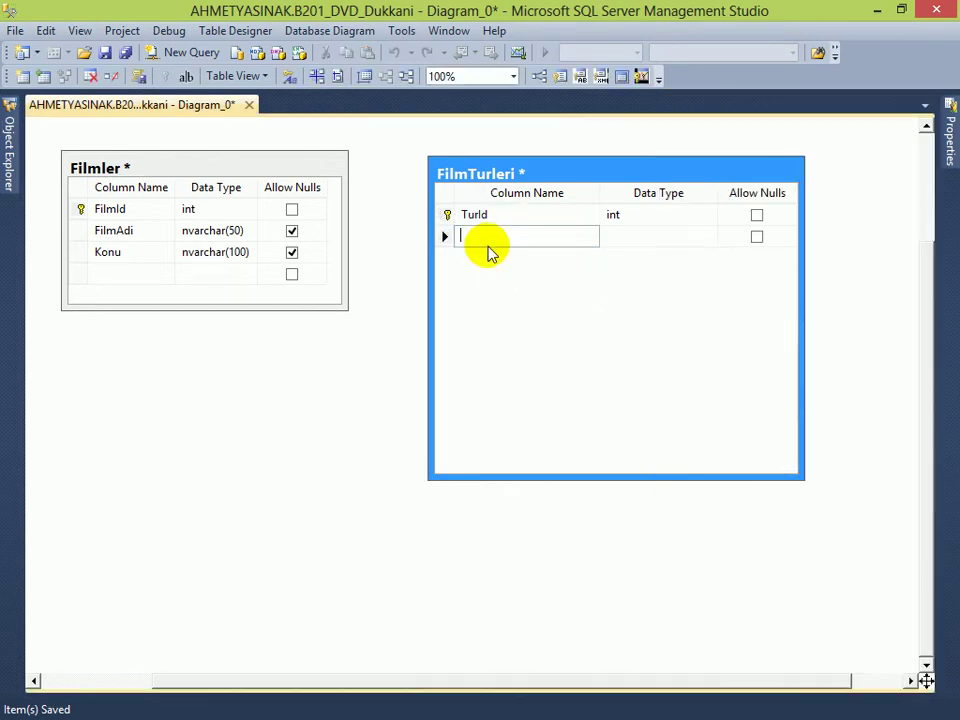
type("TurAdi")
key("Tab")
key("End")
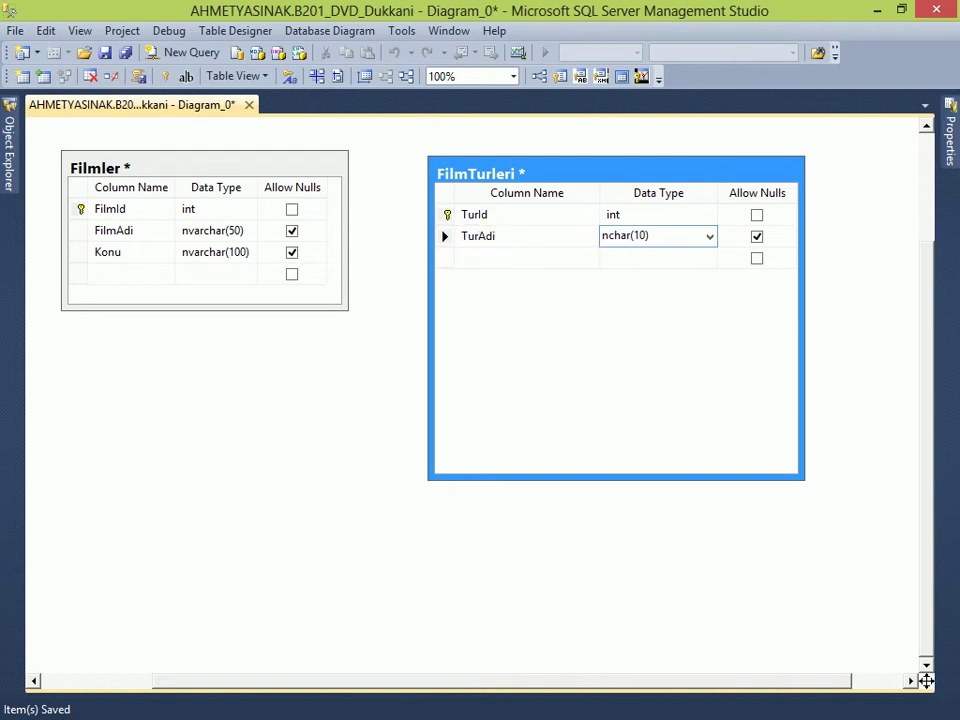
type("va")
key("Right")
key("Right")
key("Delete")
type("5")
key("Tab")
left_click(489, 254)
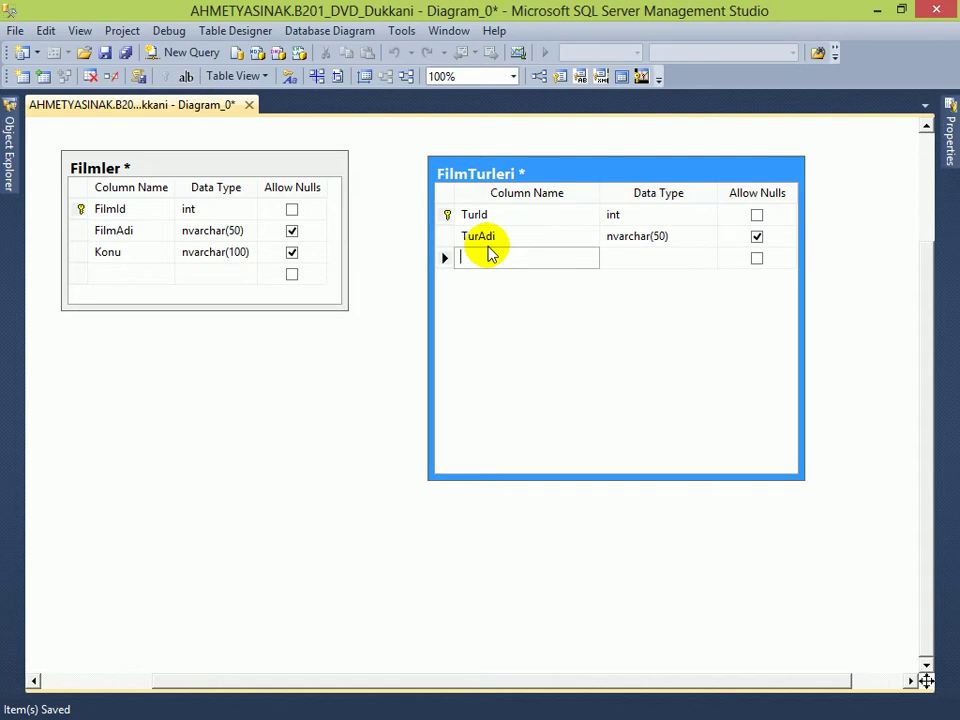
Step: Autosize the FilmTurleri table and move it farther away from Filmler, leaving a wide gap between the two tables
left_click_drag(499, 171, 568, 171)
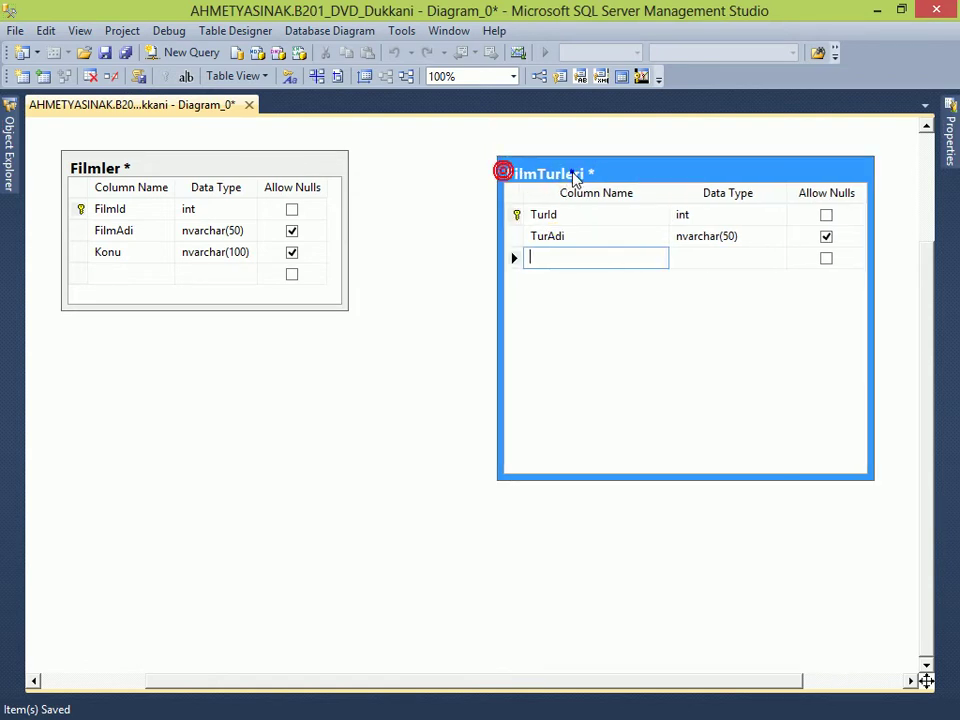
right_click(570, 172)
left_click(621, 336)
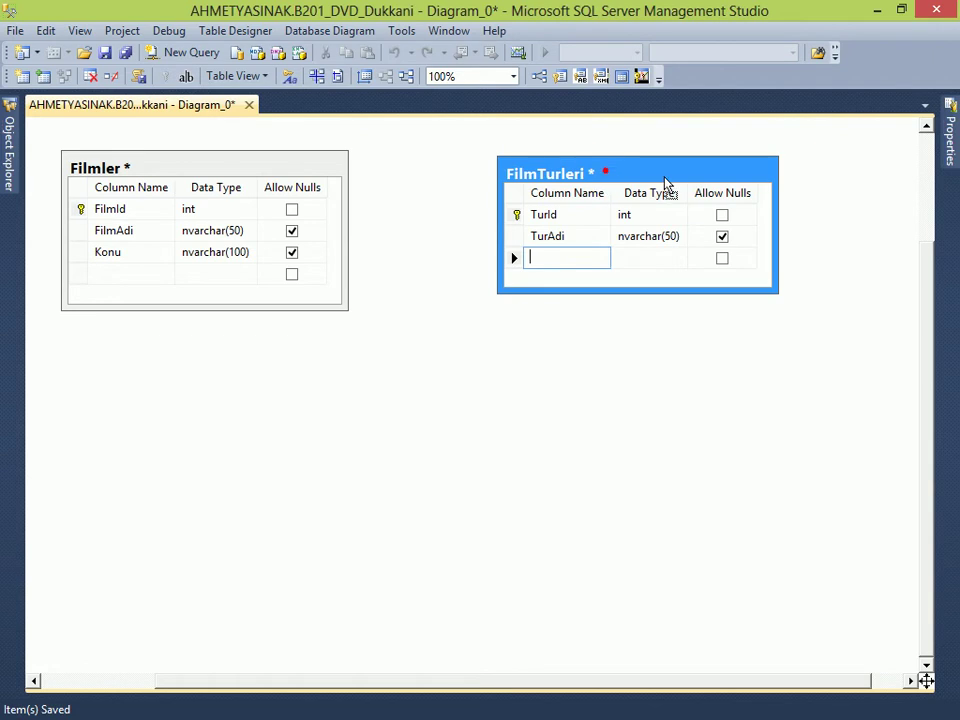
left_click_drag(651, 180, 747, 180)
left_click(527, 366)
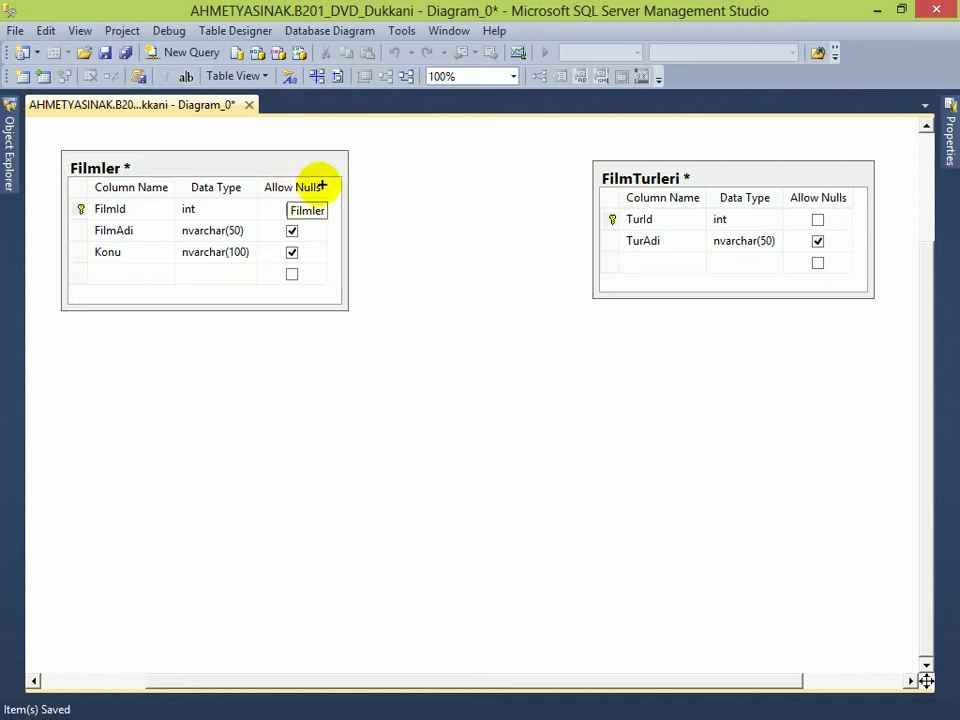
mouse_move(361, 167)
left_mouse_down()
mouse_move(521, 175)
mouse_move(557, 167)
mouse_move(553, 156)
mouse_move(553, 185)
left_mouse_up()
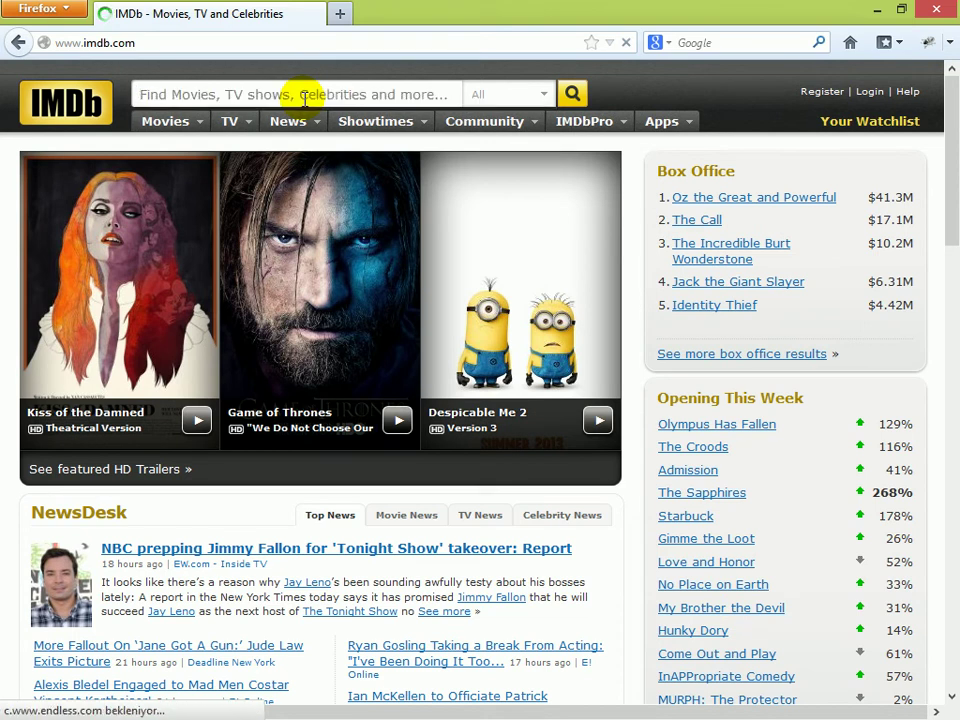
Step: Switch to IMDb in Firefox, search for inception and open the page of the 2010 film Inception
left_click(304, 98)
type("inception")
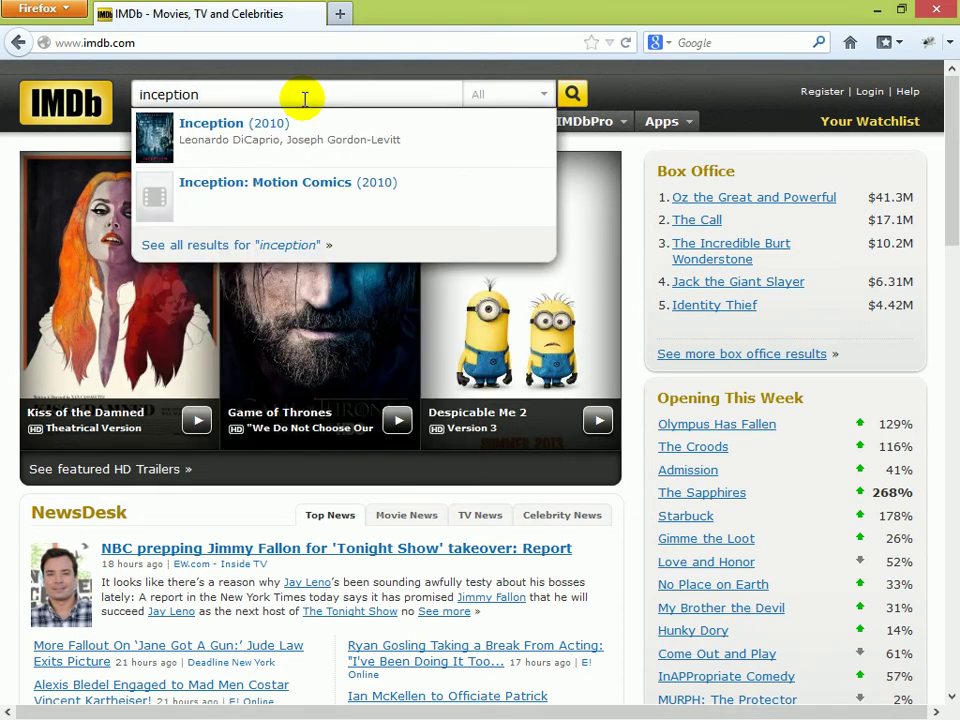
left_click(294, 130)
mouse_move(287, 125)
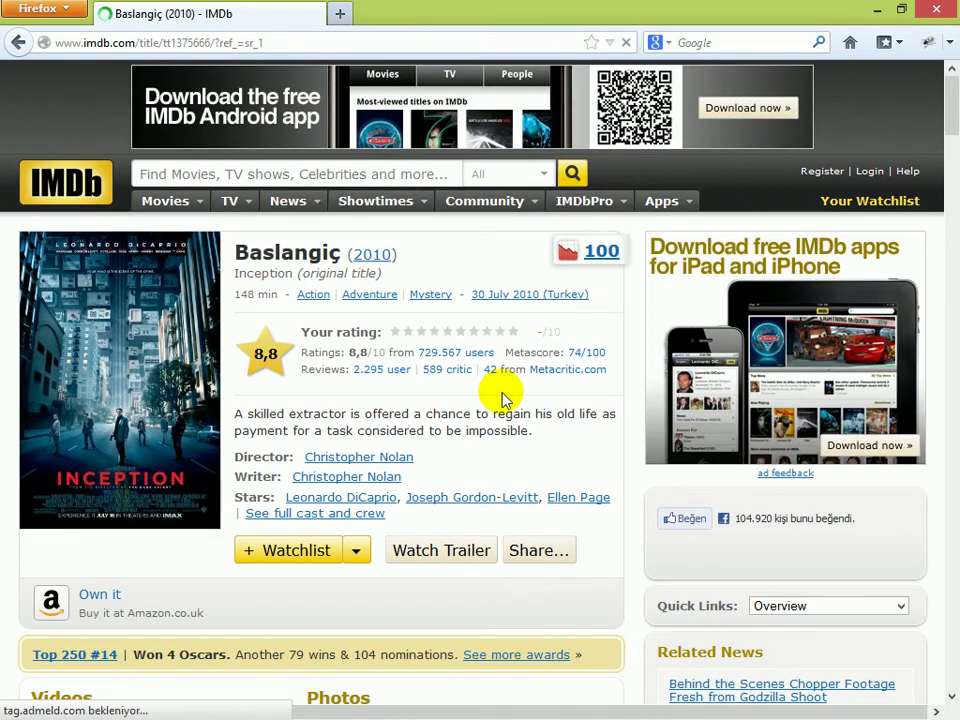
scroll(503, 398, "down", 2)
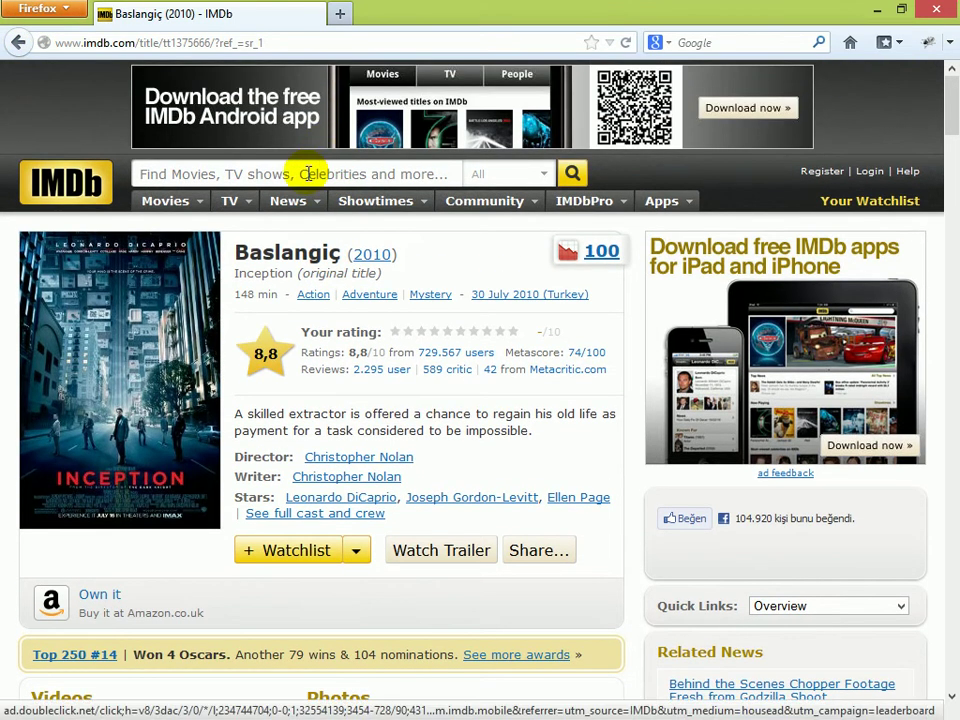
Step: Search IMDb for shawsan, open the page of the 1994 film The Shawshank Redemption, and return to the database diagram
left_click(306, 170)
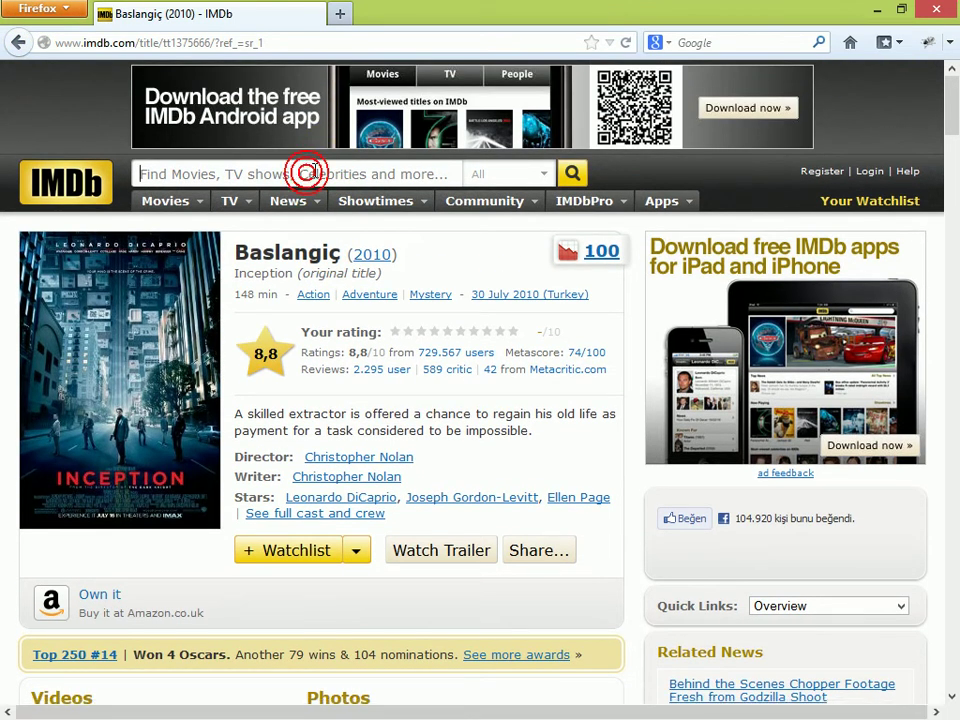
type("shawsan")
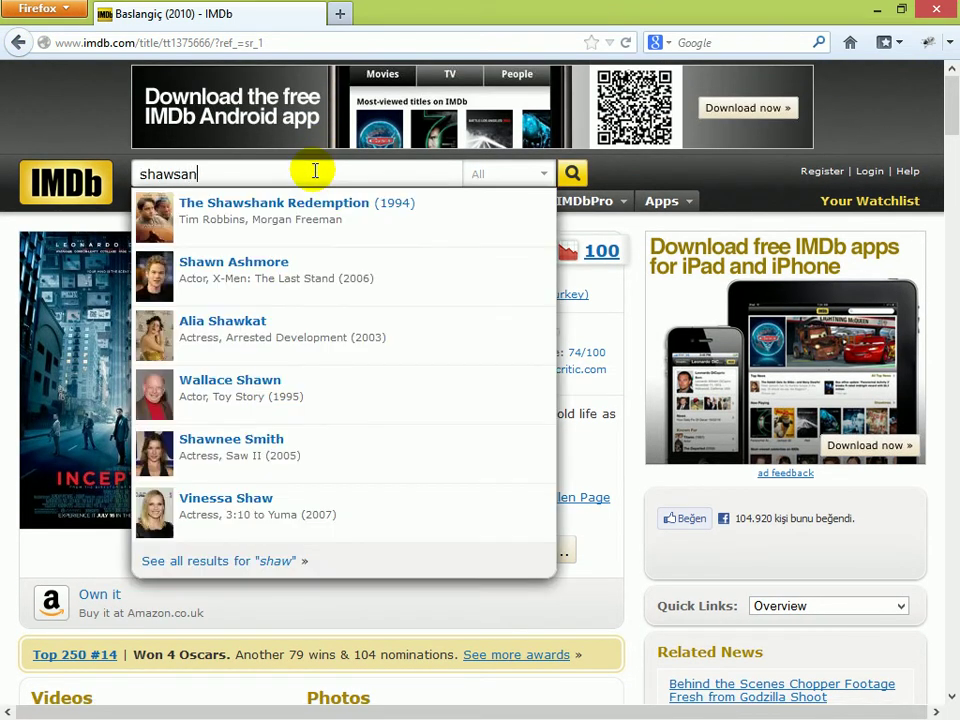
key("Down")
key("Return")
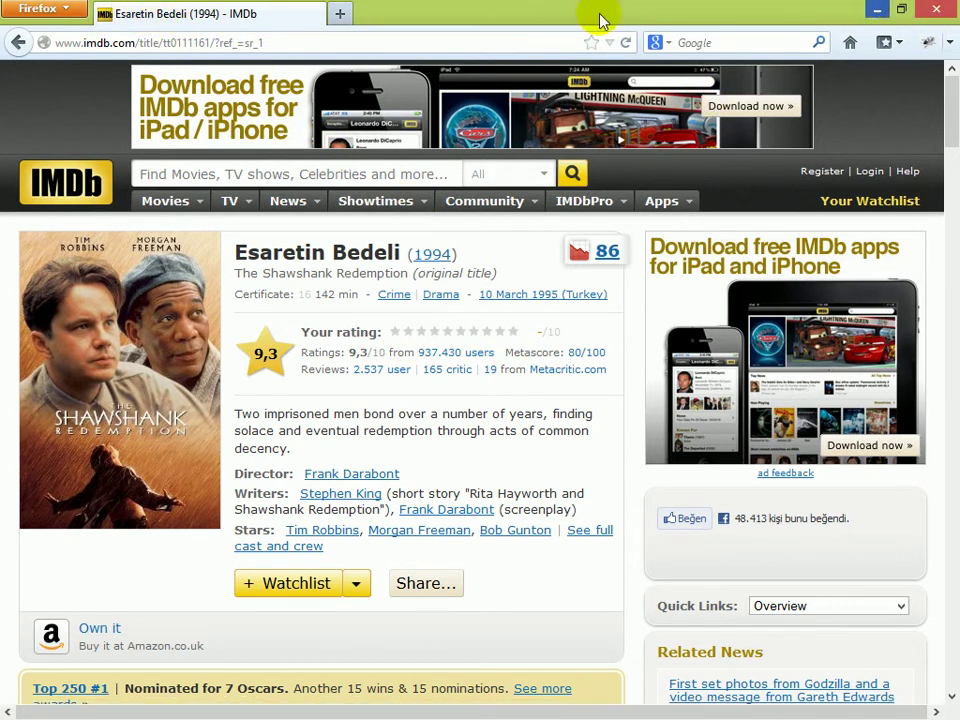
left_click(875, 14)
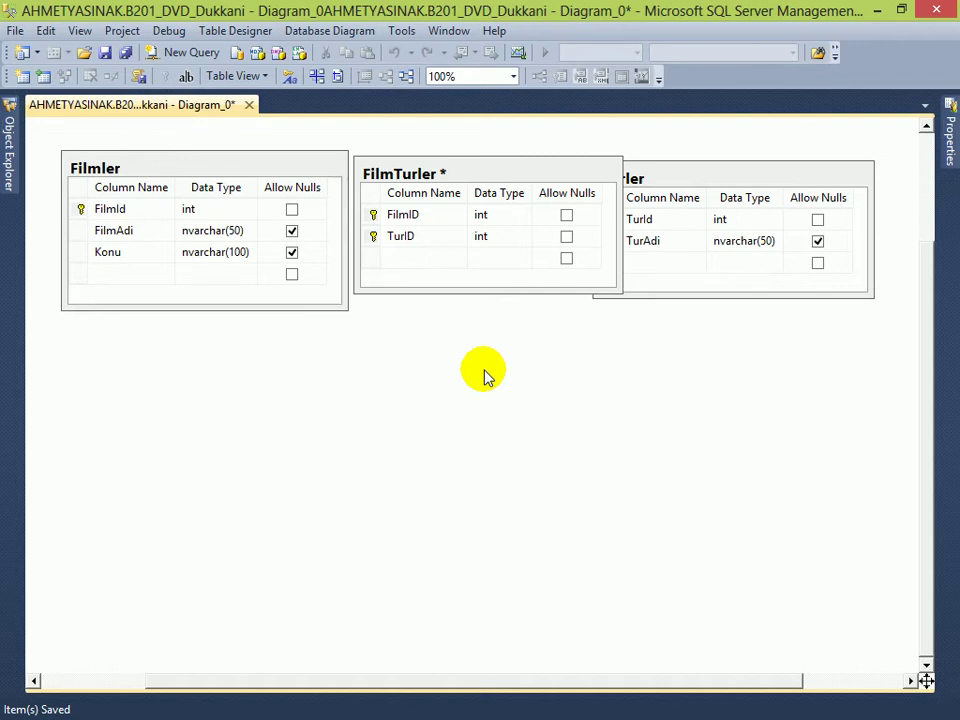
Step: Save the diagram and line up the Filmler, FilmTurler and Turler tables side by side in one row without overlaps
left_click(105, 52)
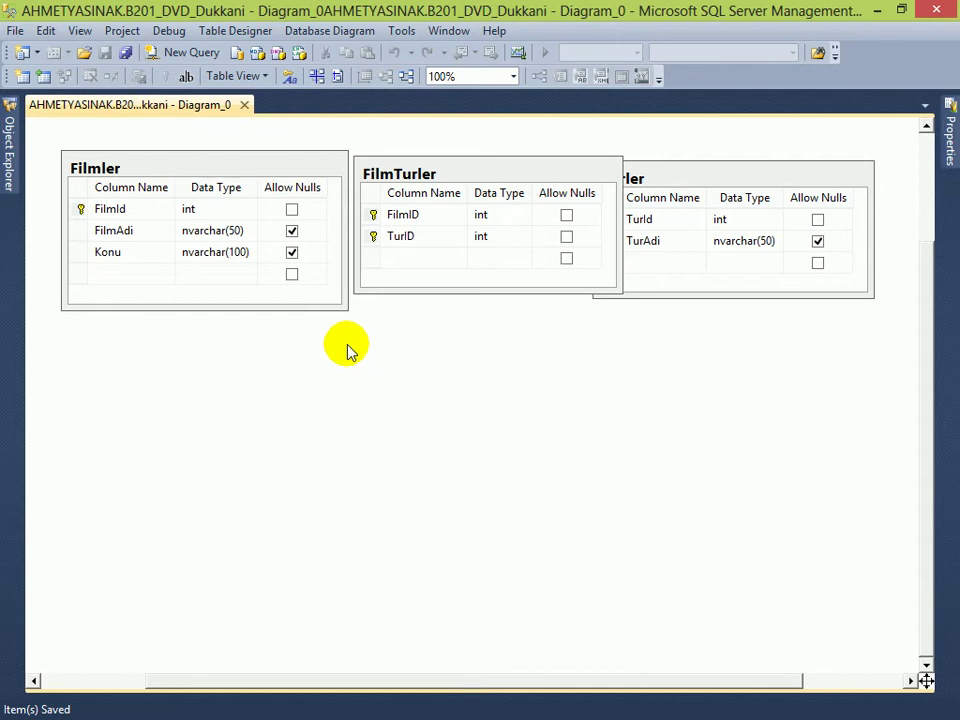
left_click_drag(660, 180, 699, 188)
left_click(458, 342)
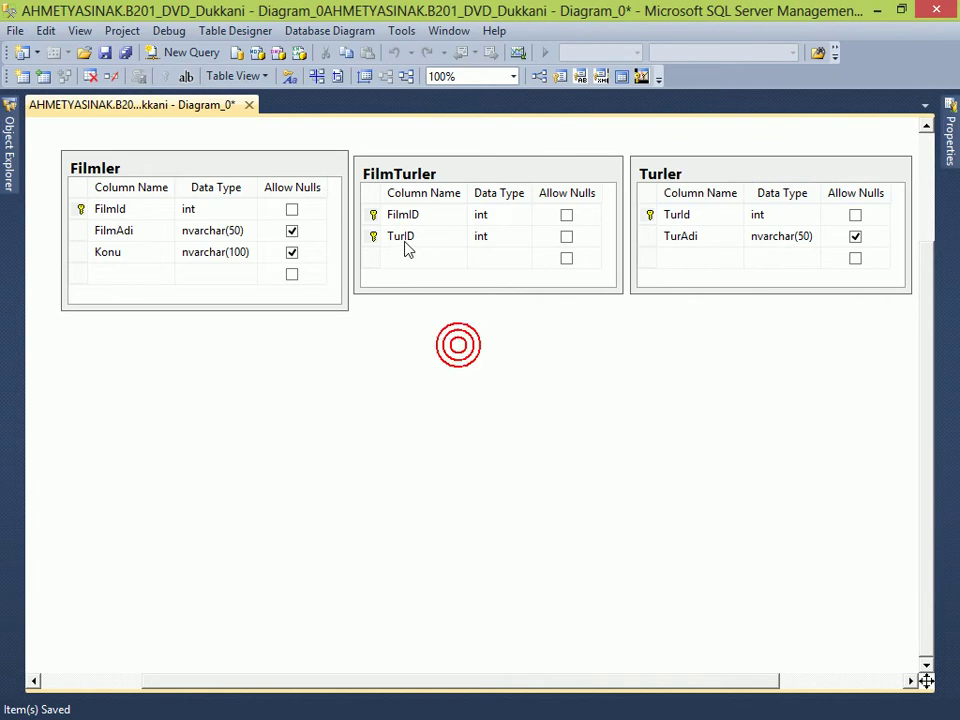
left_click_drag(735, 384, 525, 161)
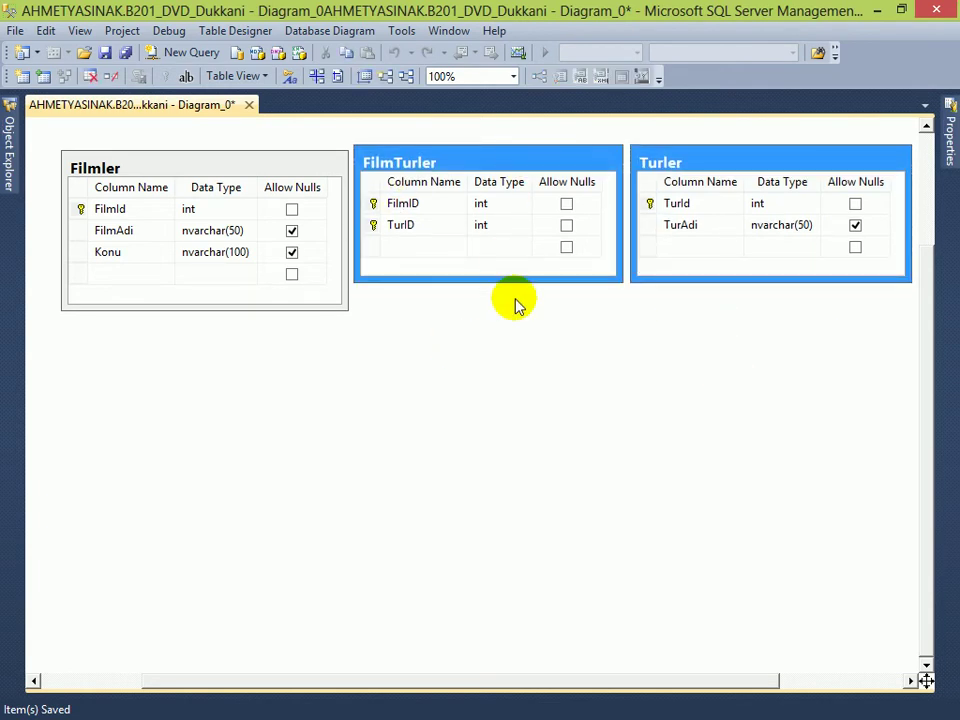
left_click(287, 167)
left_click_drag(287, 167, 285, 161)
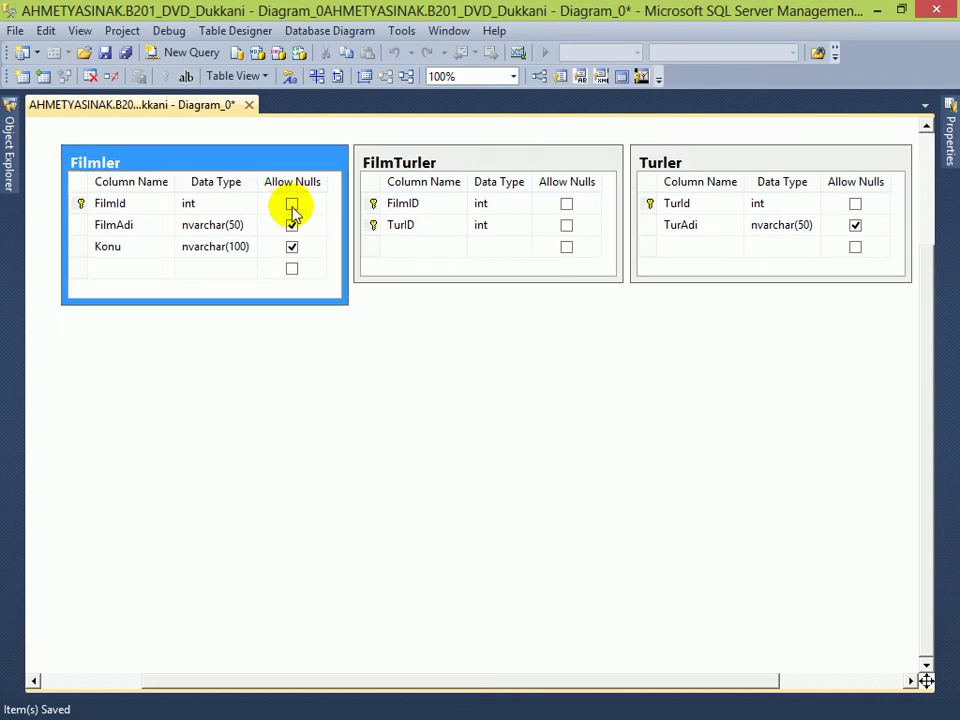
left_click(345, 328)
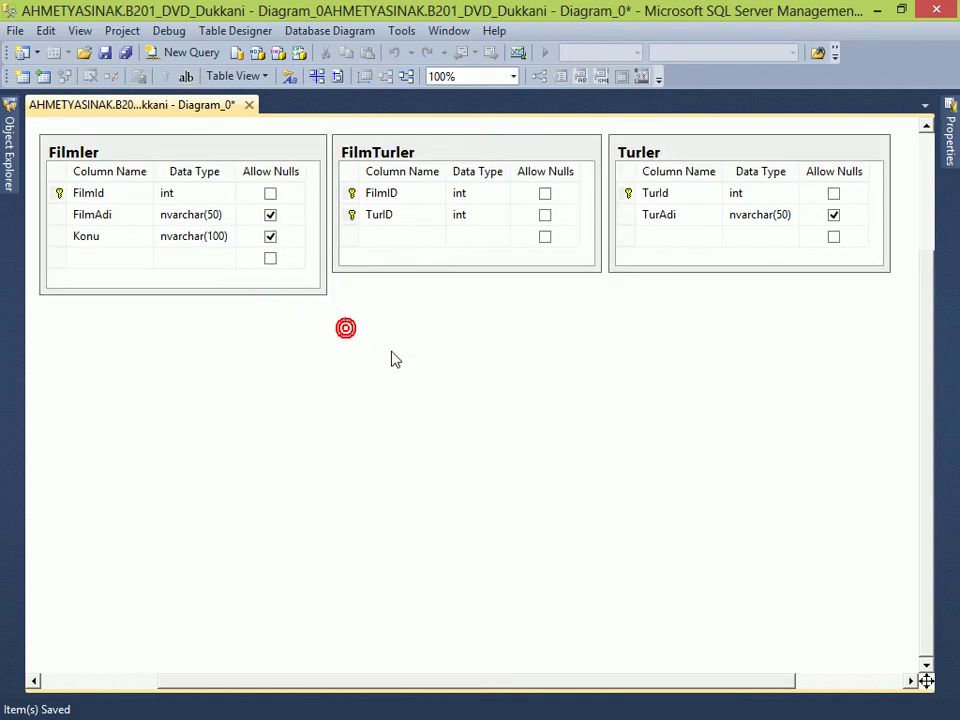
left_click(403, 394)
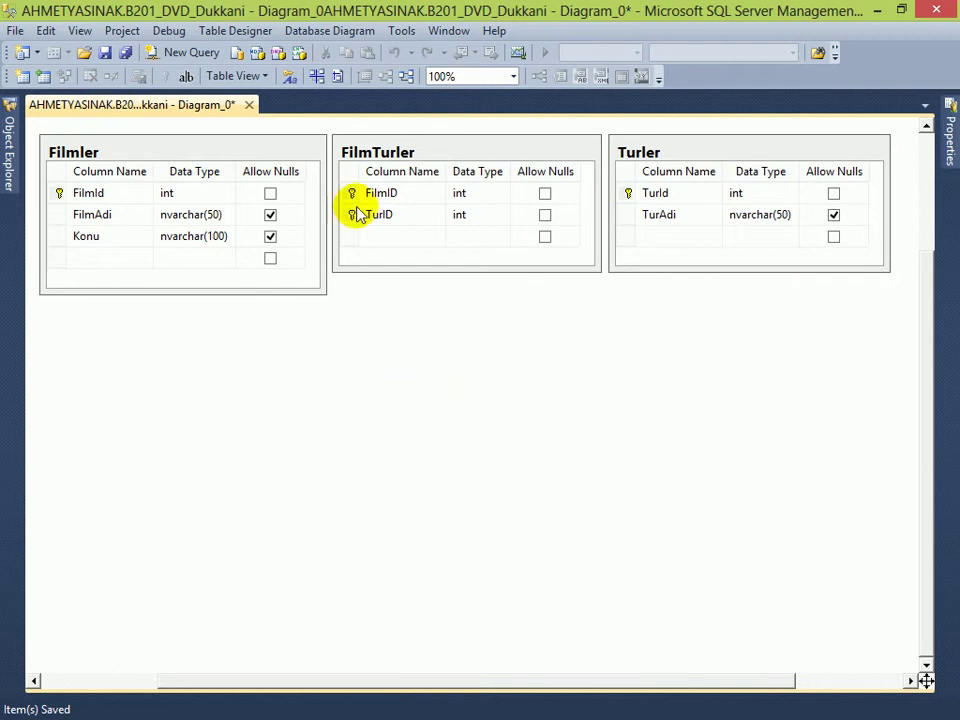
Step: Create a foreign key relationship from TurId in the Turler table to TurID in FilmTurler
left_click_drag(628, 193, 378, 218)
key("Return")
key("Return")
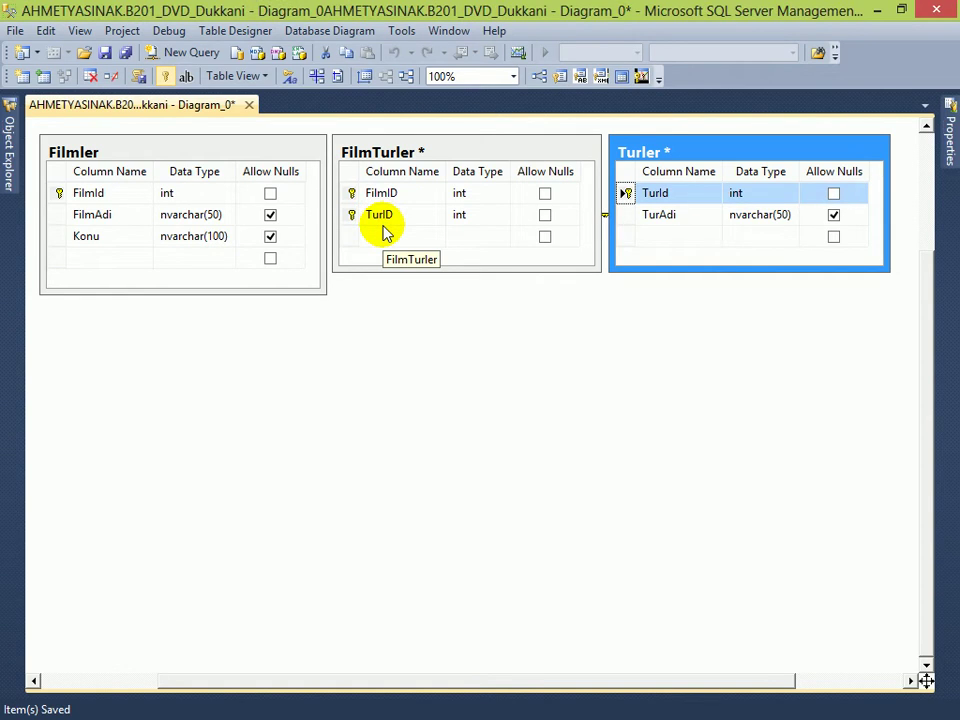
Step: Create a foreign key relationship from FilmId in Filmler to FilmID in FilmTurler, and save the diagram
left_click(60, 195)
left_click_drag(60, 195, 369, 199)
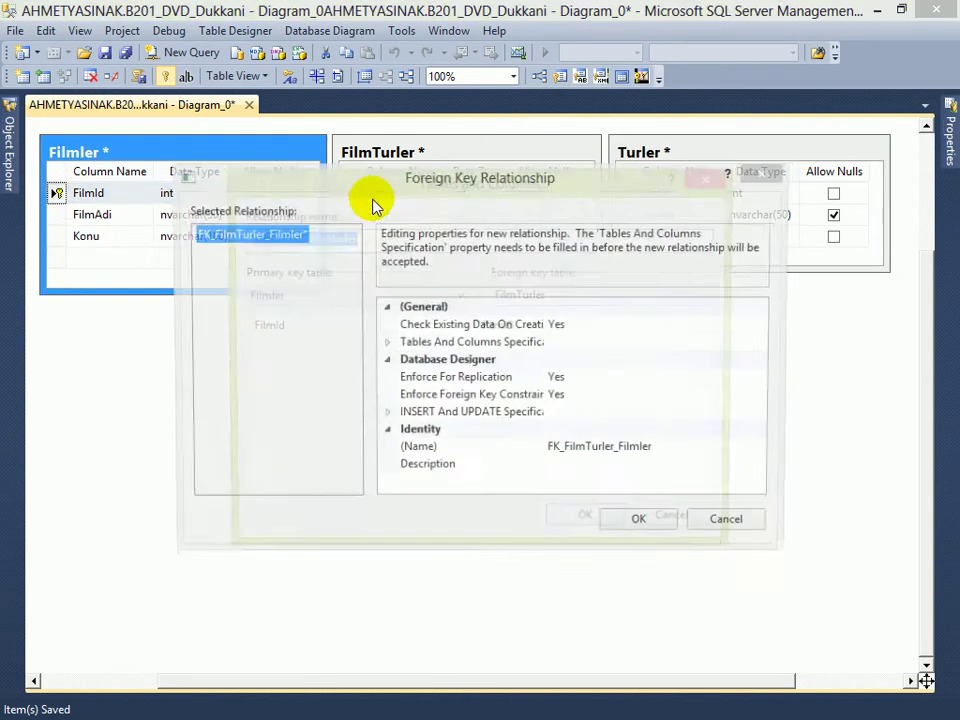
key("Return")
key("Return")
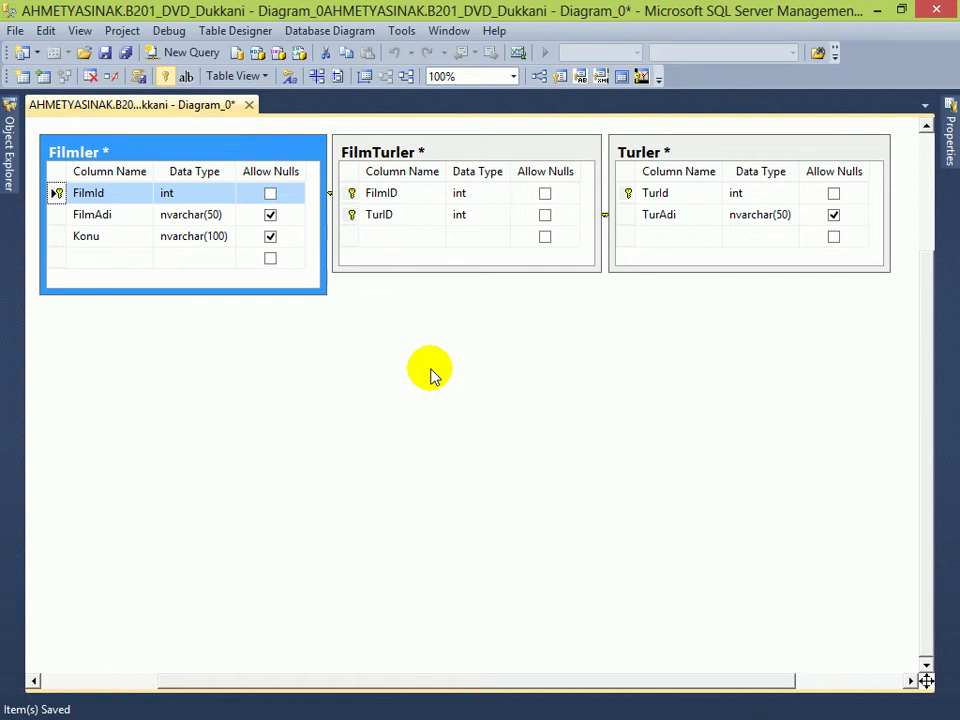
left_click(422, 343)
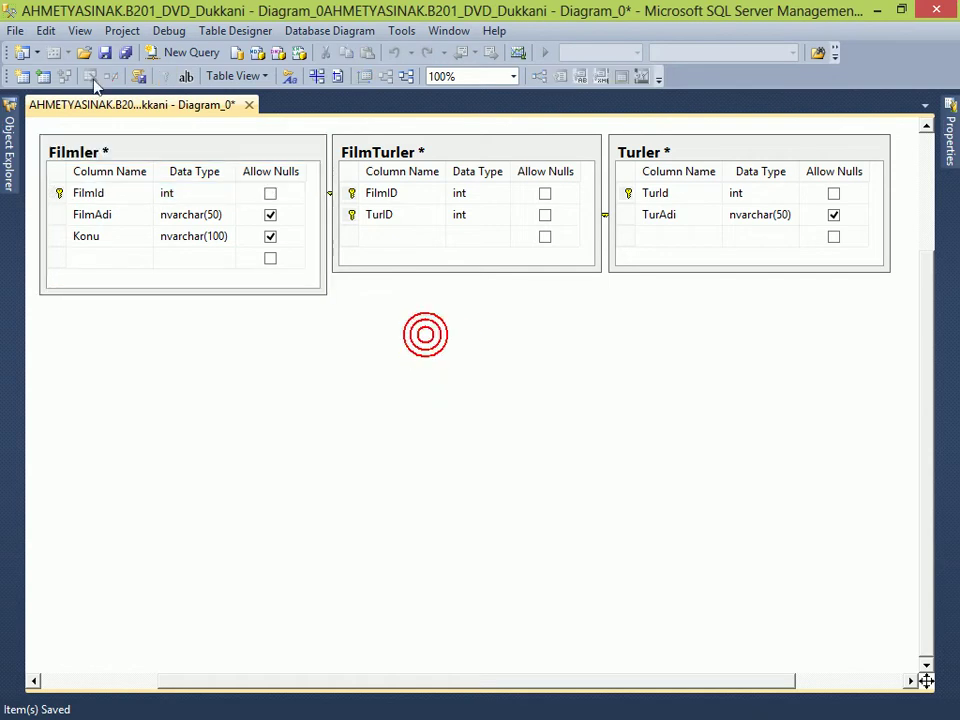
left_click(104, 52)
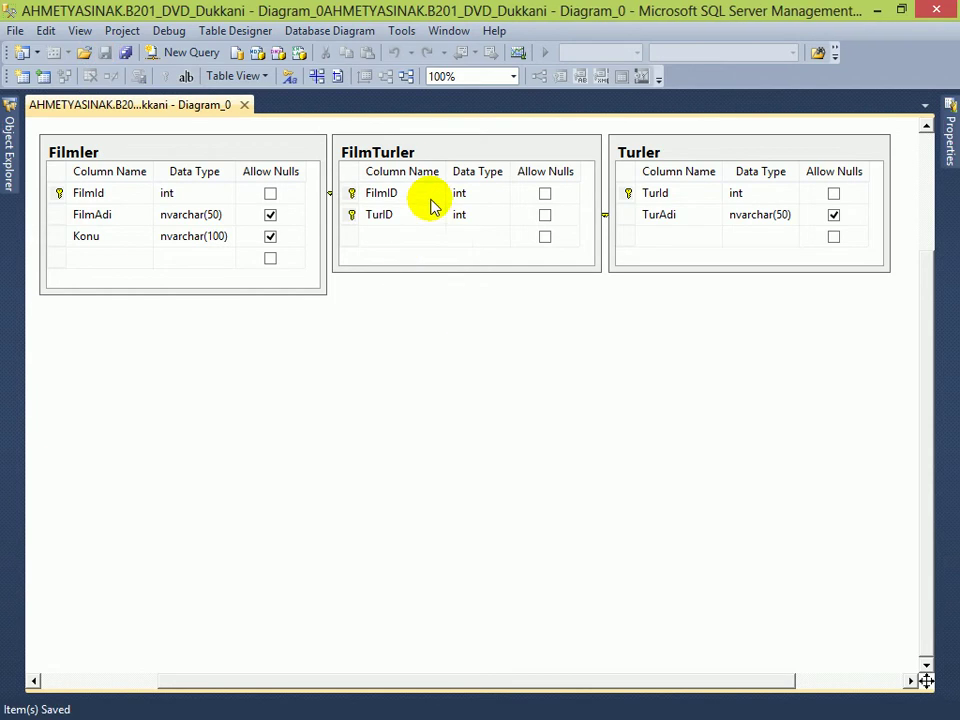
Step: Switch the FilmTurler and Turler tables to the Column Names table view
left_click(482, 154)
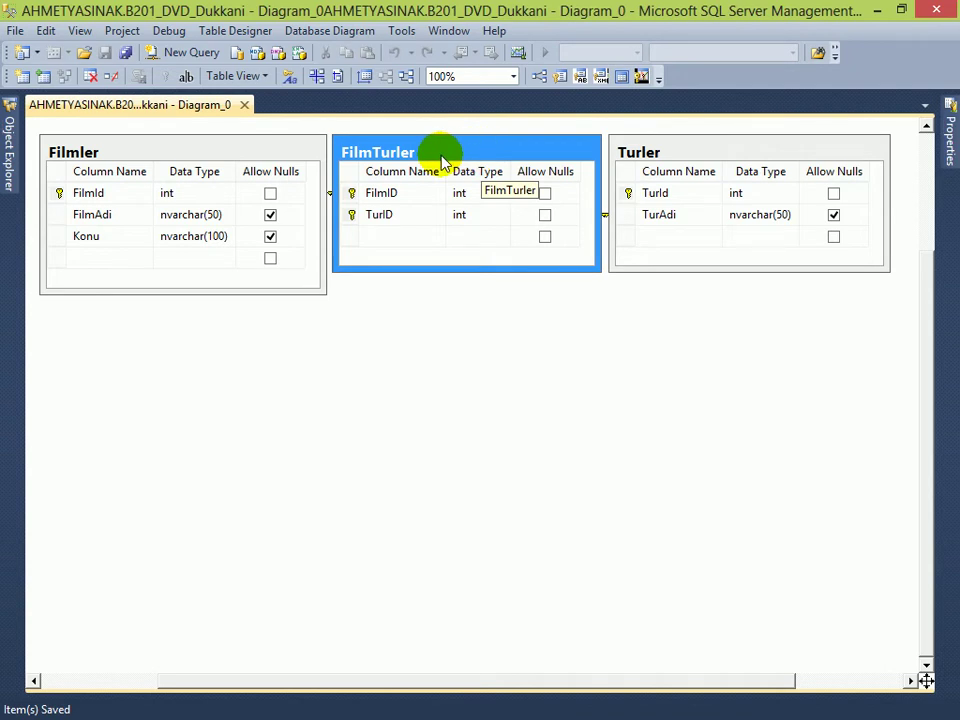
right_click(441, 155)
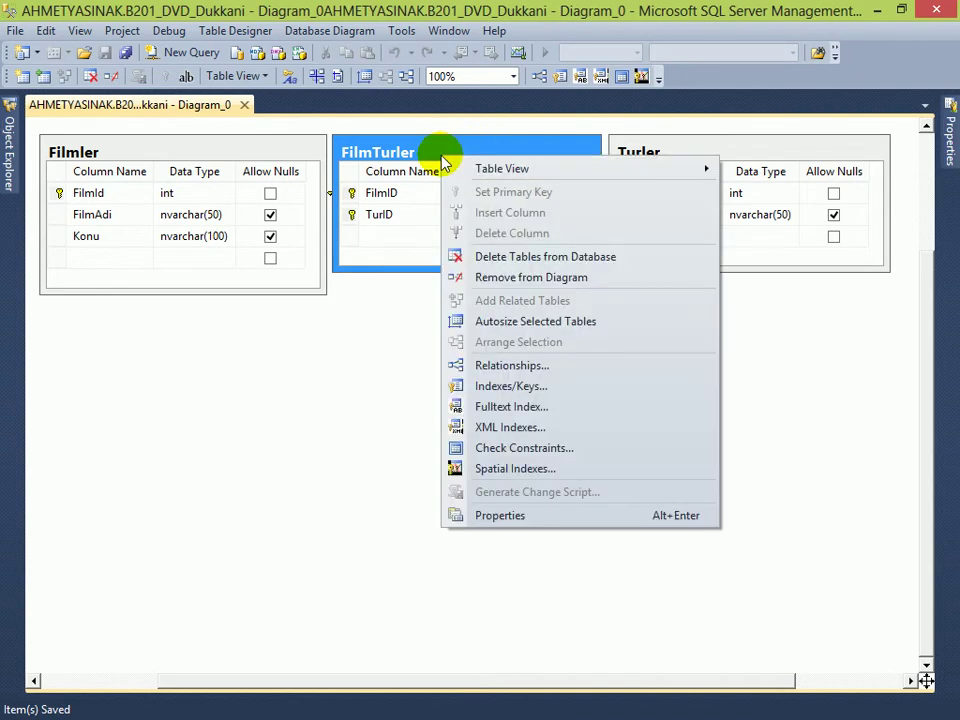
mouse_move(700, 169)
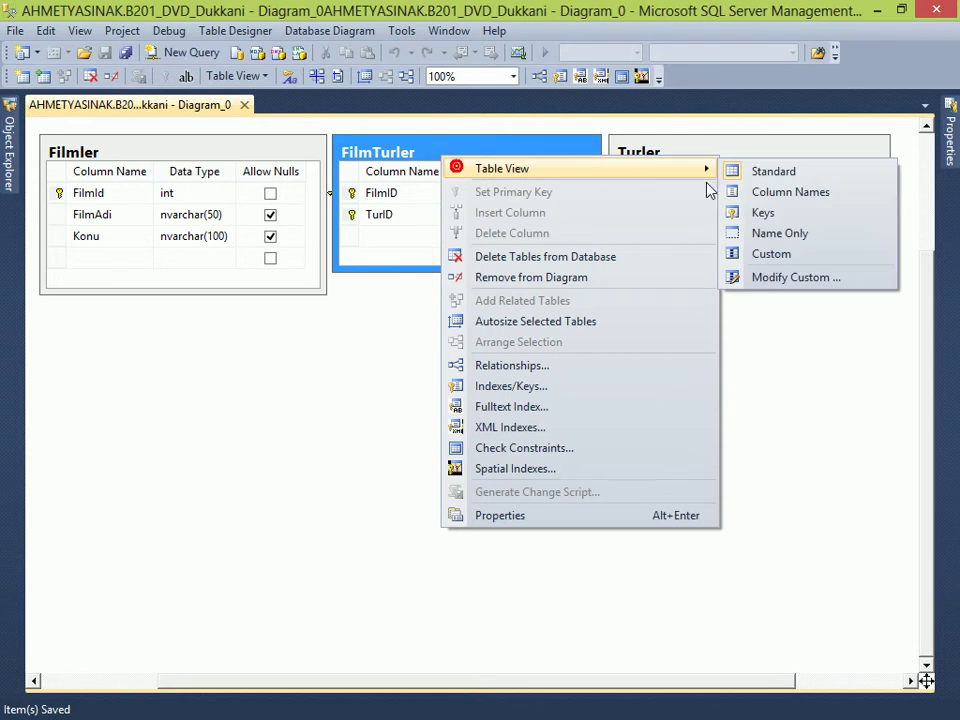
left_click(756, 200)
left_click(748, 146)
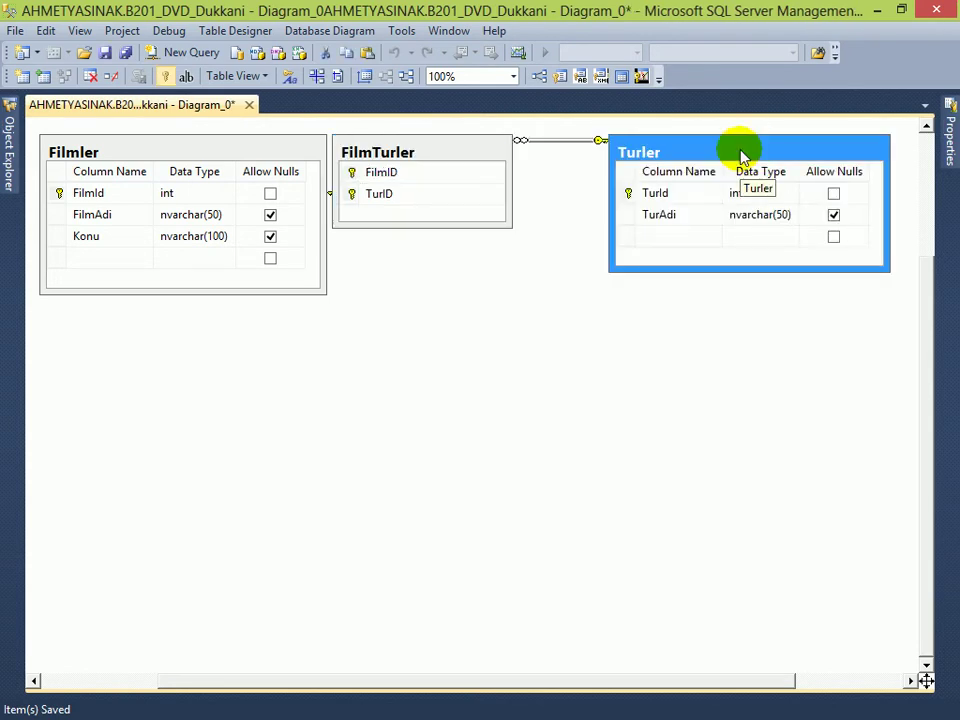
right_click(741, 157)
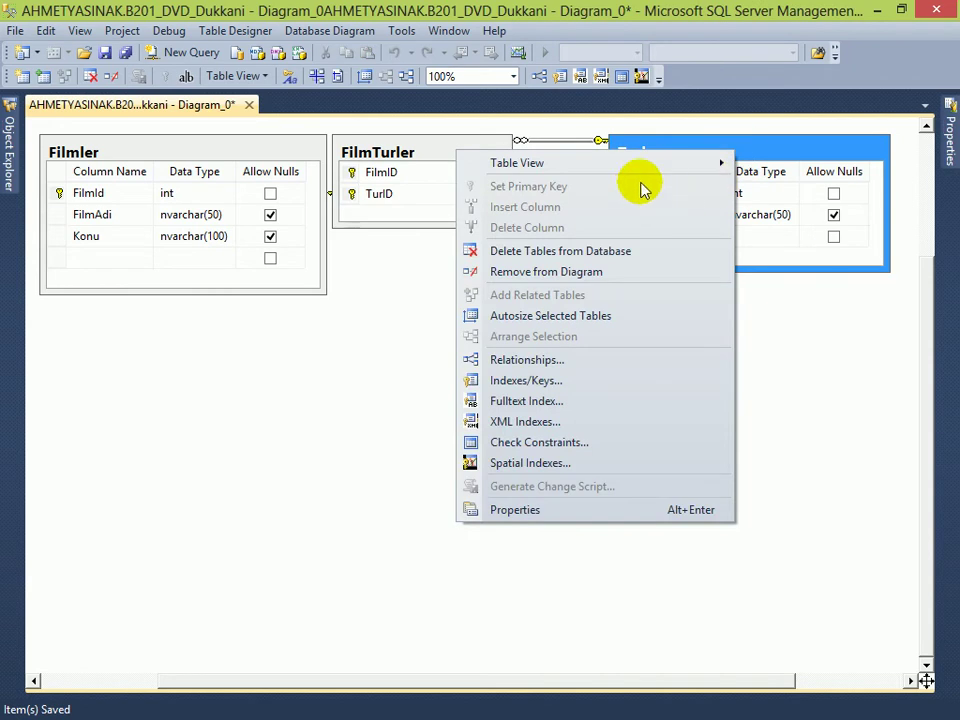
mouse_move(634, 172)
left_click(775, 188)
Step: Autosize the Turler and FilmTurler tables
right_click(677, 146)
left_click(509, 316)
right_click(429, 151)
left_click(497, 318)
Step: Space the Turler and FilmTurler tables apart beside Filmler, leaving gaps that show both relationship lines
left_click_drag(660, 152, 555, 165)
left_click(564, 313)
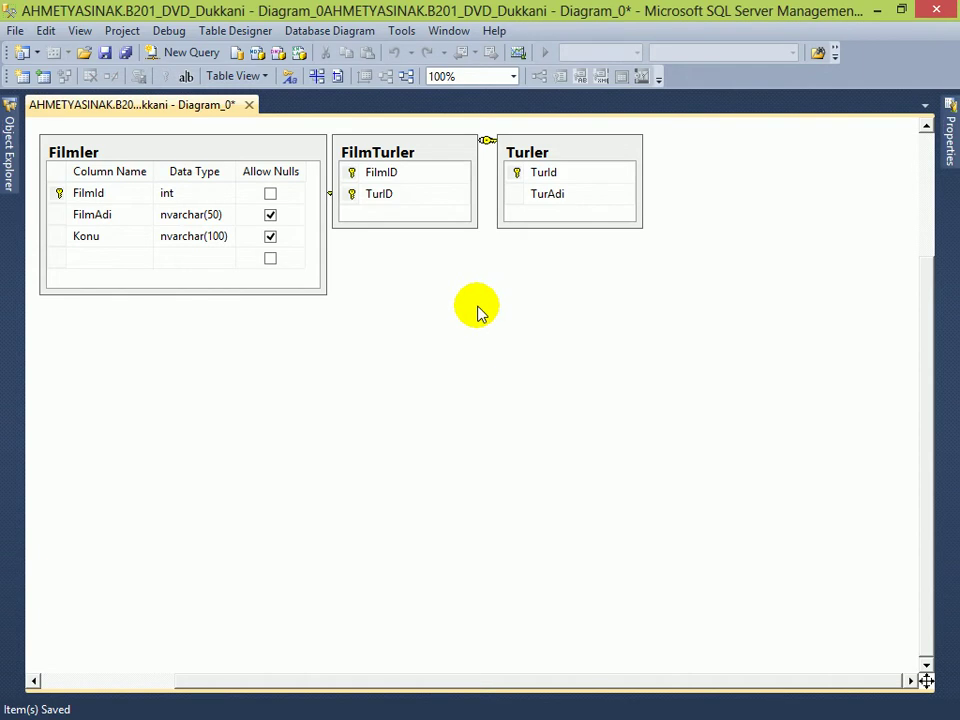
left_click_drag(547, 152, 706, 158)
left_click_drag(425, 153, 543, 180)
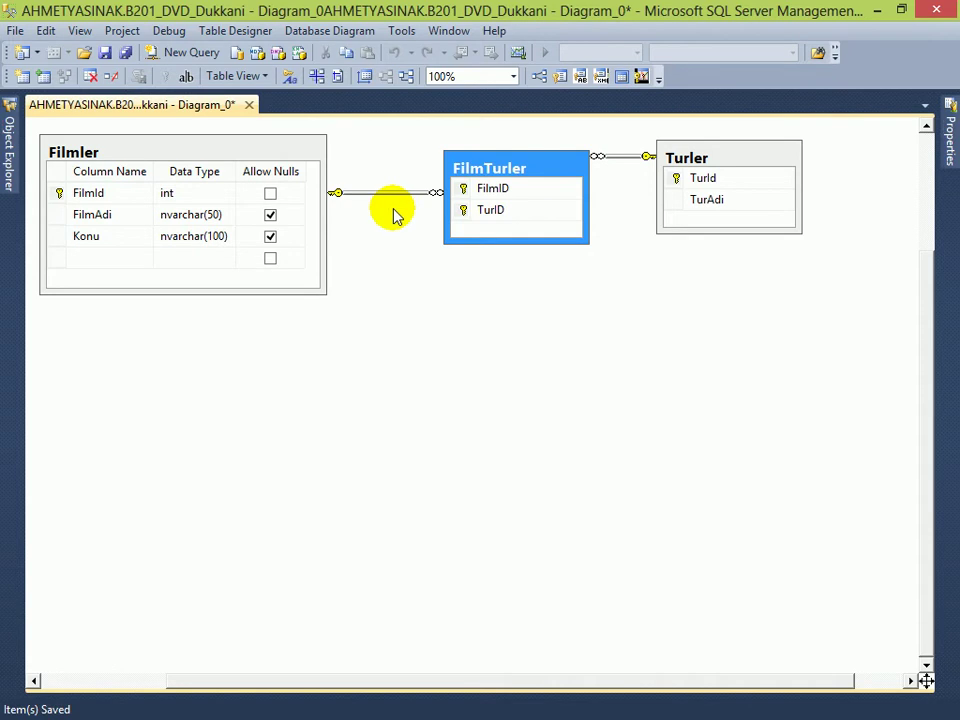
left_click(400, 340)
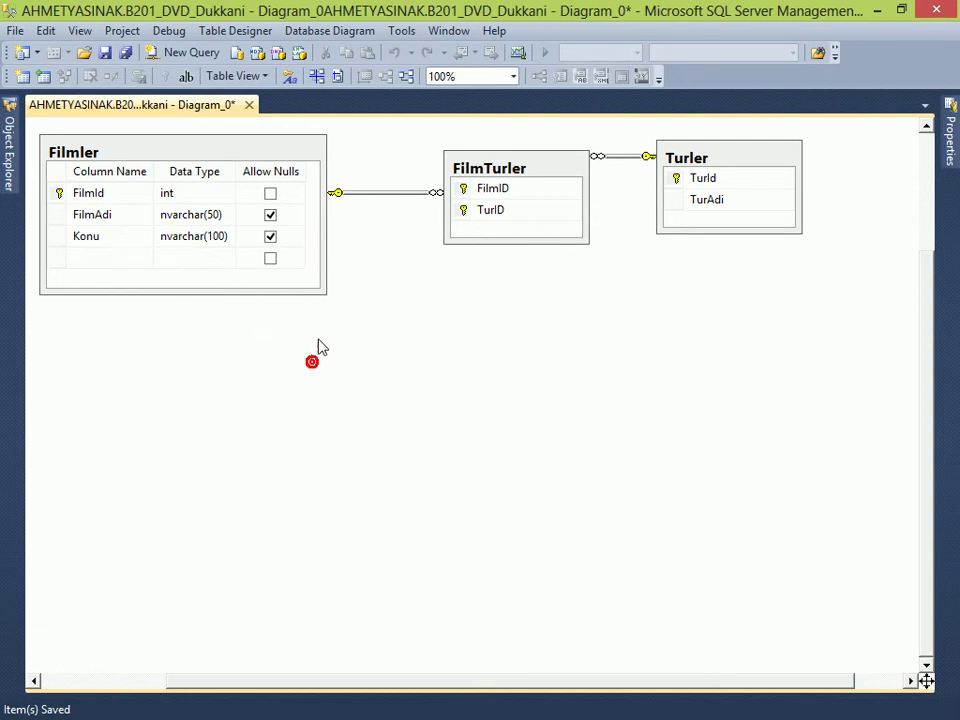
left_click(114, 258)
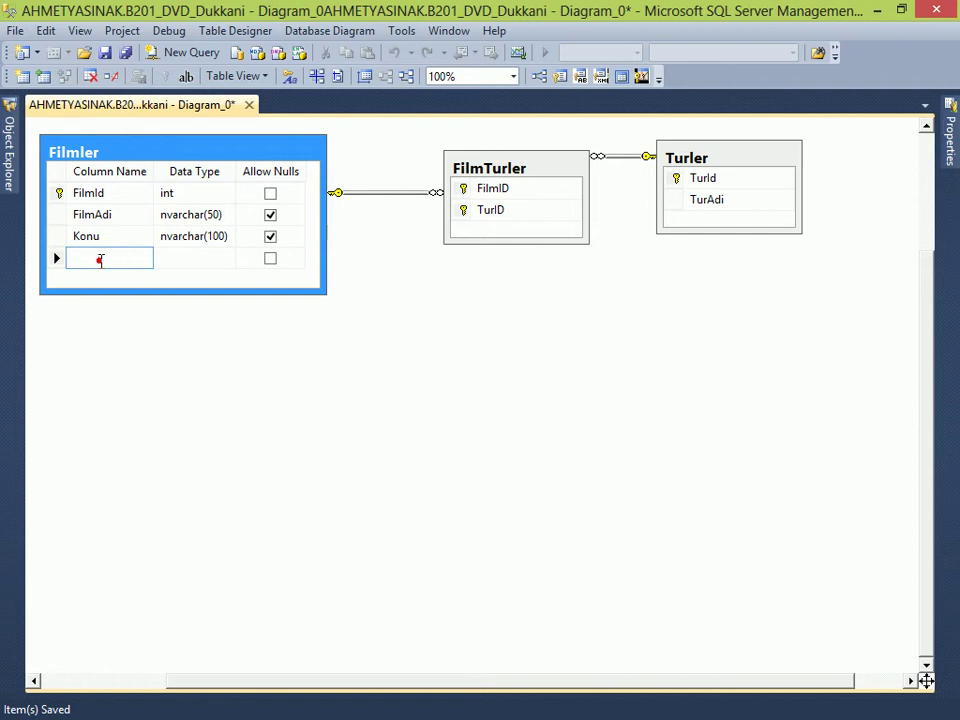
left_click(96, 360)
left_click(94, 253)
left_click(507, 415)
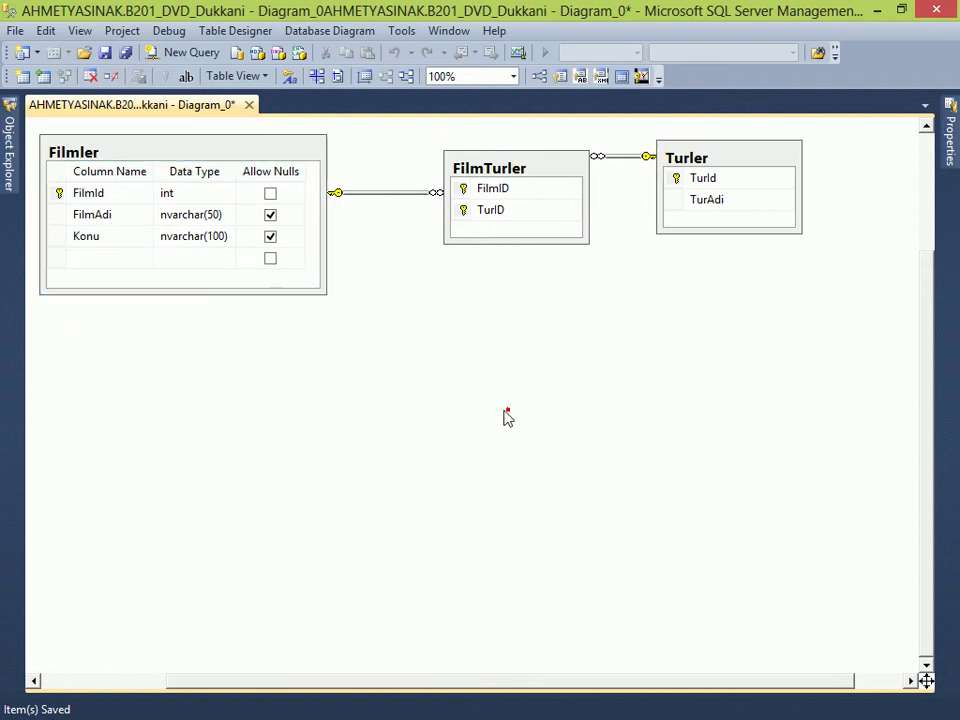
Step: Create a new table named Oyuncular in the empty diagram area below FilmTurler
right_click(424, 278)
left_click(467, 292)
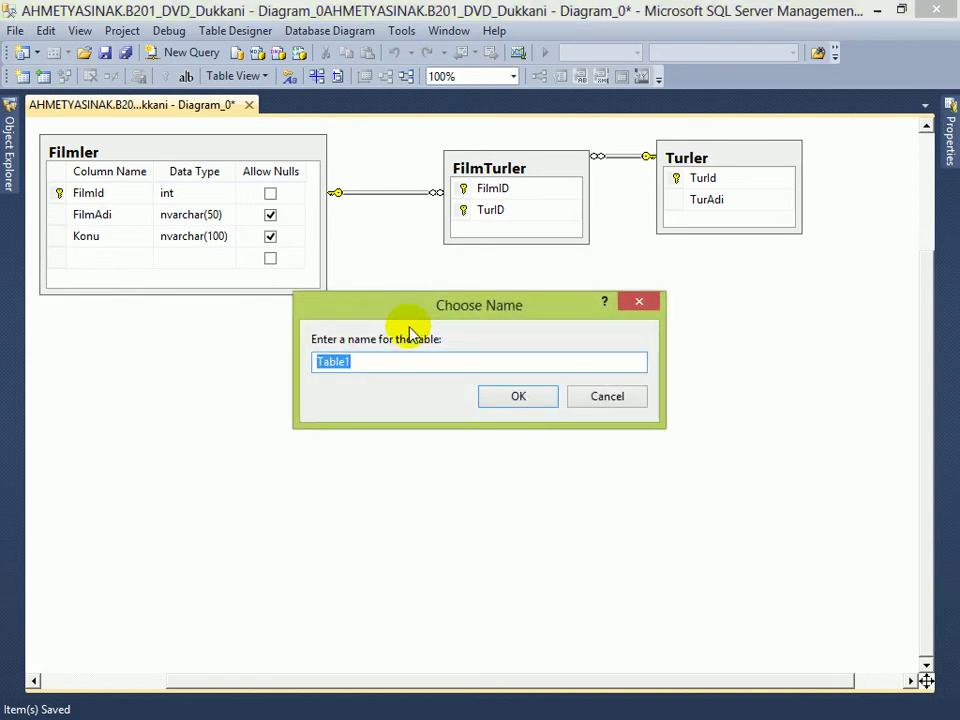
type("Oyuncular")
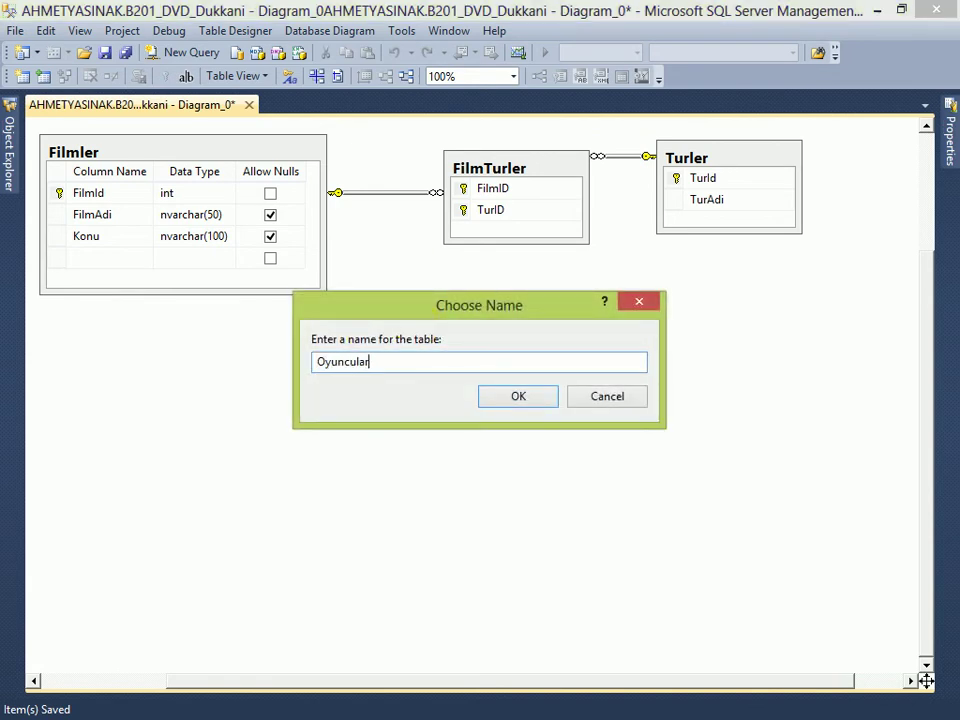
key("Return")
Step: Add an OyuncuId column with data type int to the Oyuncular table
type("O")
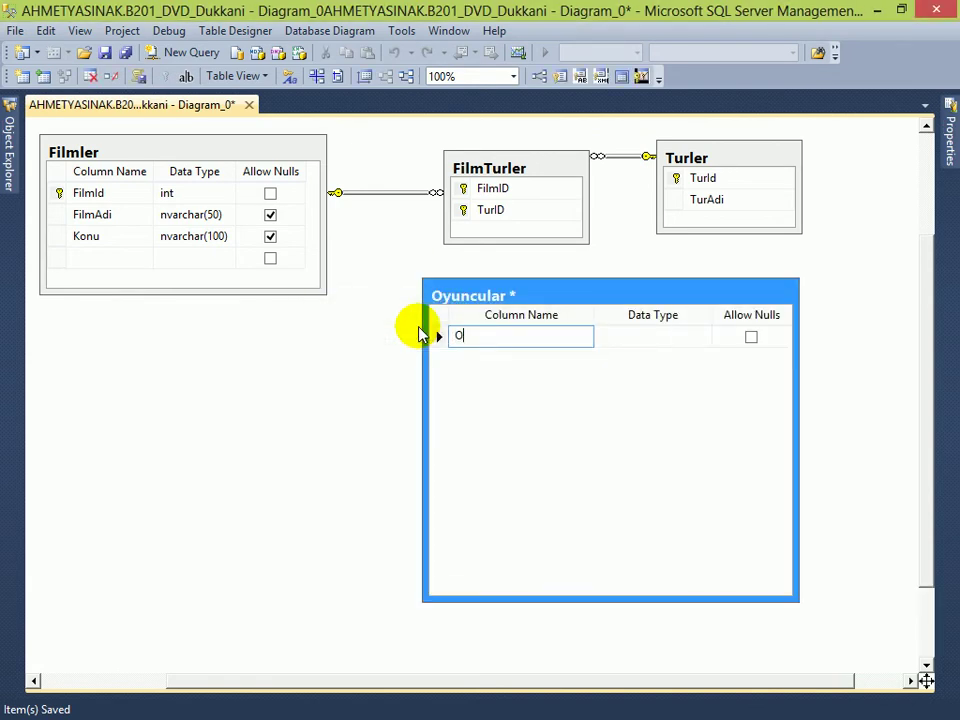
type("yuncuId")
key("Tab")
type("image")
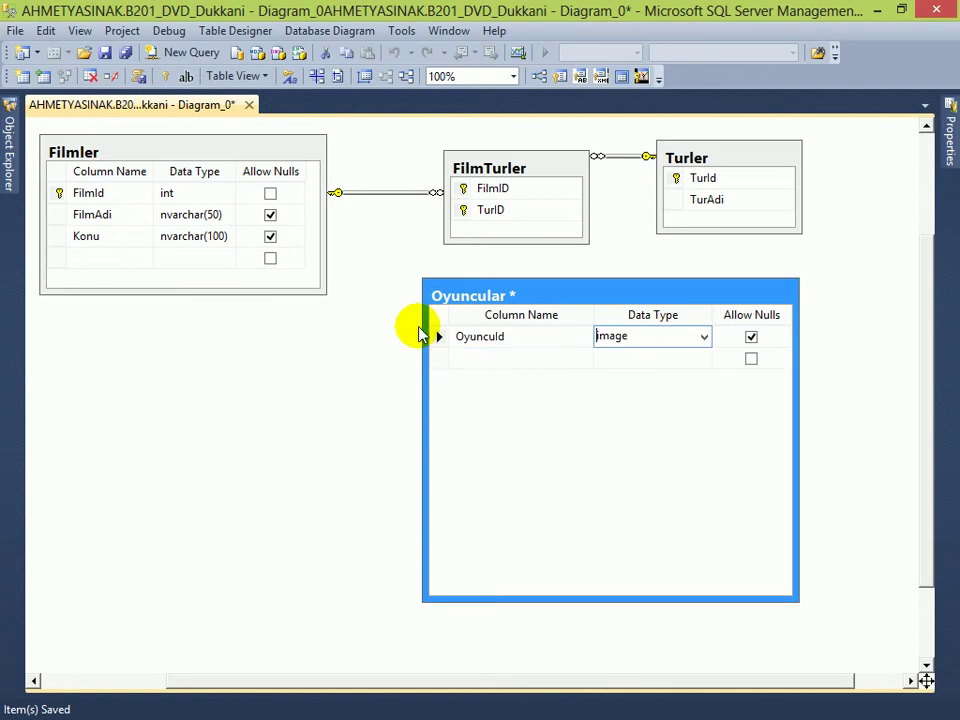
key("shift+Right")
key("shift+Right")
key("shift+Right")
key("shift+Right")
key("shift+Right")
type("tint")
key("Home")
key("Delete")
key("Tab")
key("Tab")
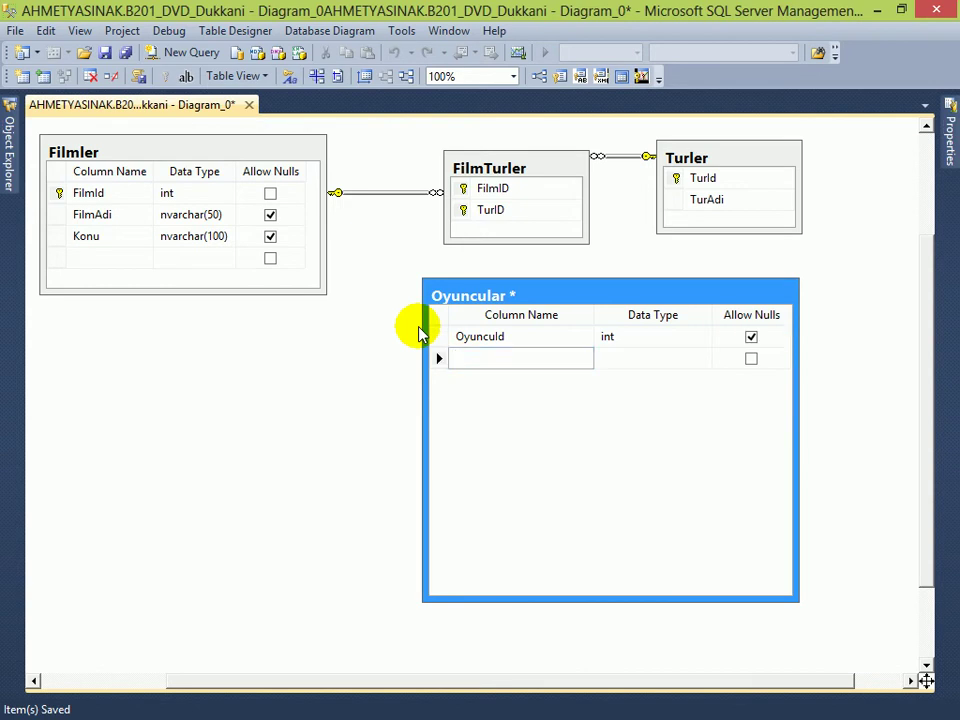
Step: Make OyuncuId the primary key of Oyuncular and set its Is Identity property to Yes
key("Up")
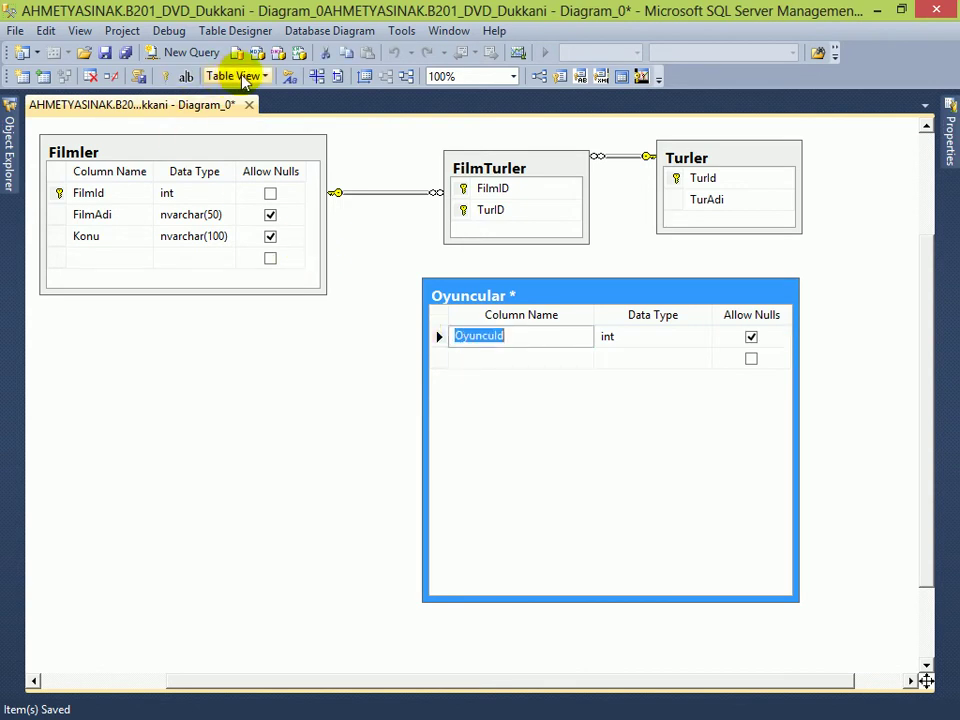
left_click(161, 78)
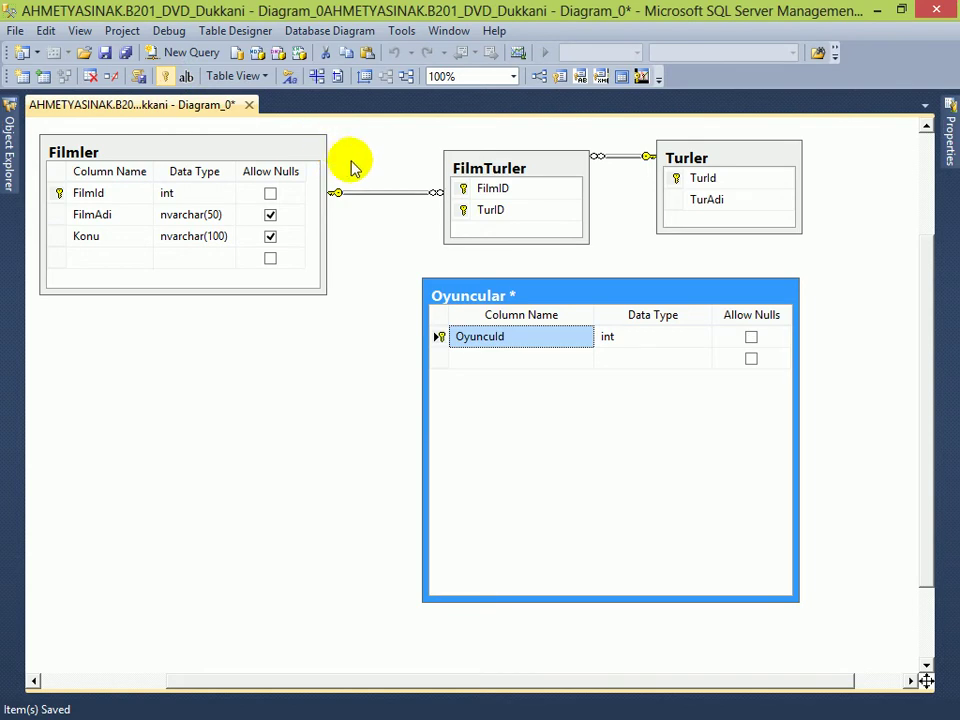
key("F4")
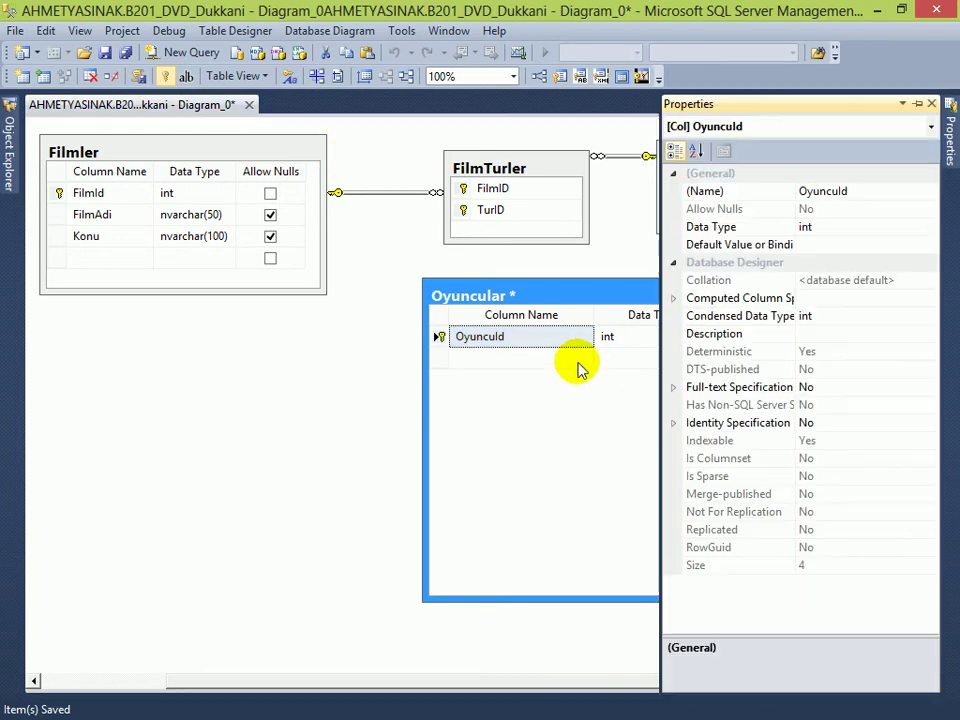
left_click(654, 424)
double_click(715, 421)
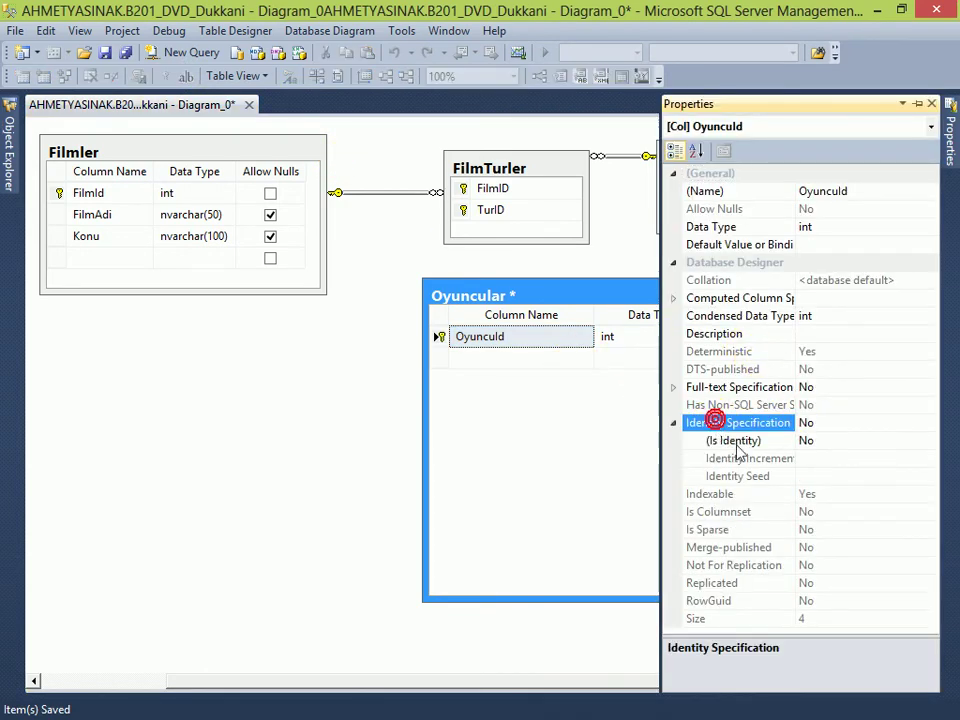
left_click(733, 442)
double_click(736, 445)
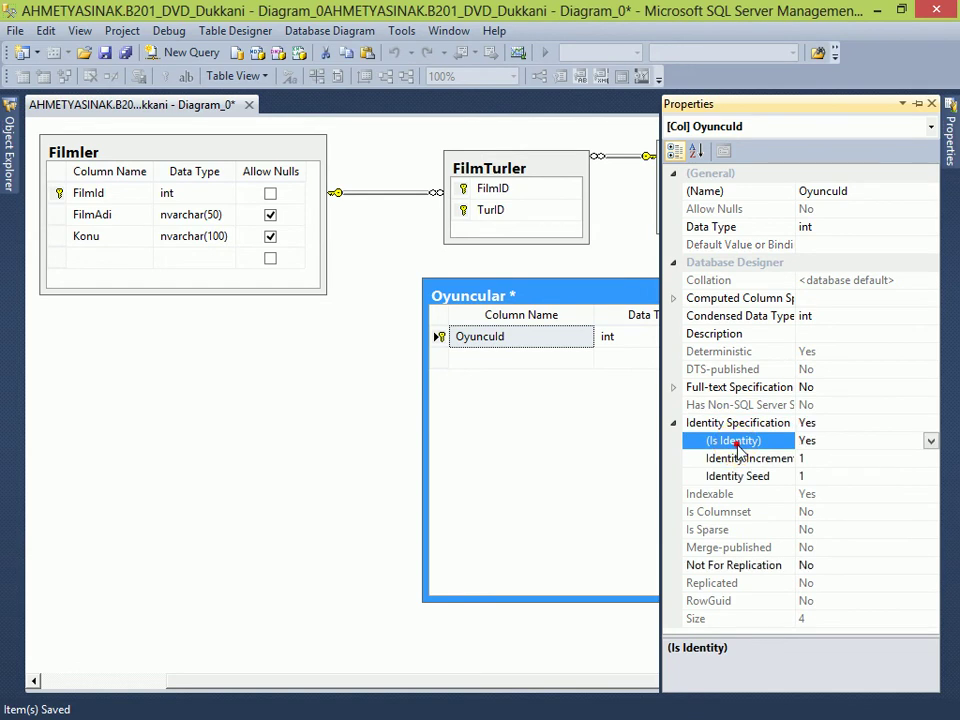
Step: Add an Adi column with data type nvarchar(10) to the Oyuncular table
left_click(542, 439)
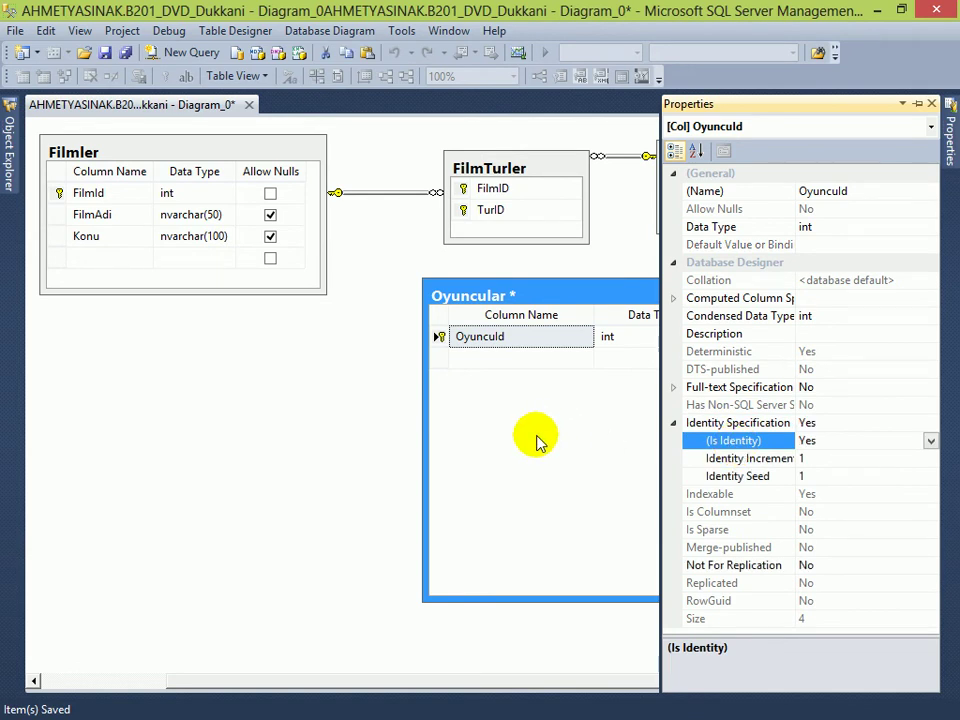
left_click(536, 360)
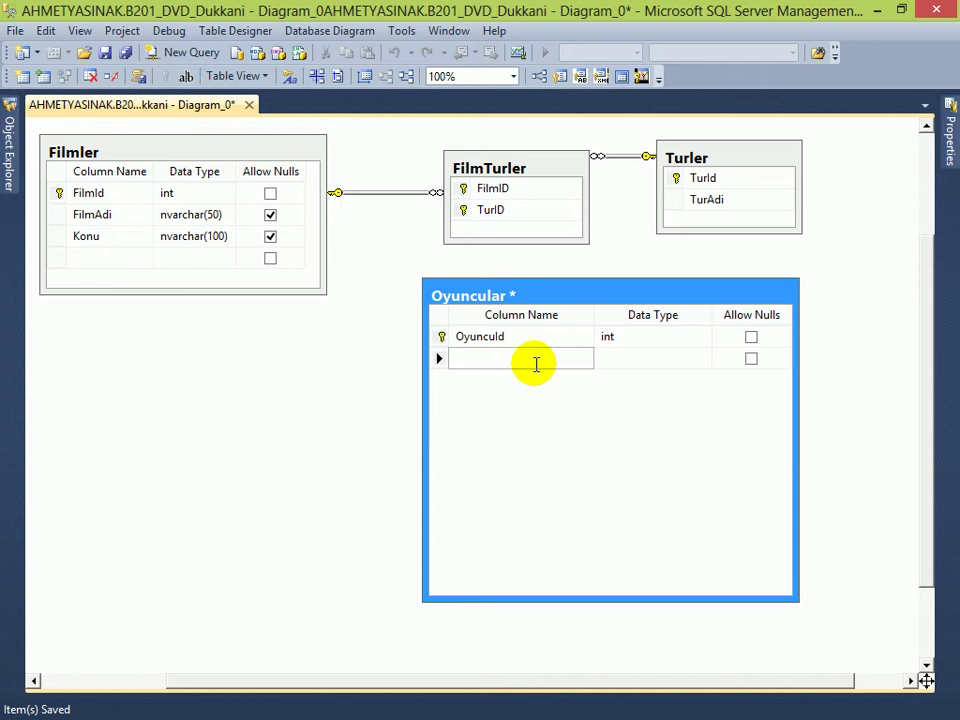
type("Adi")
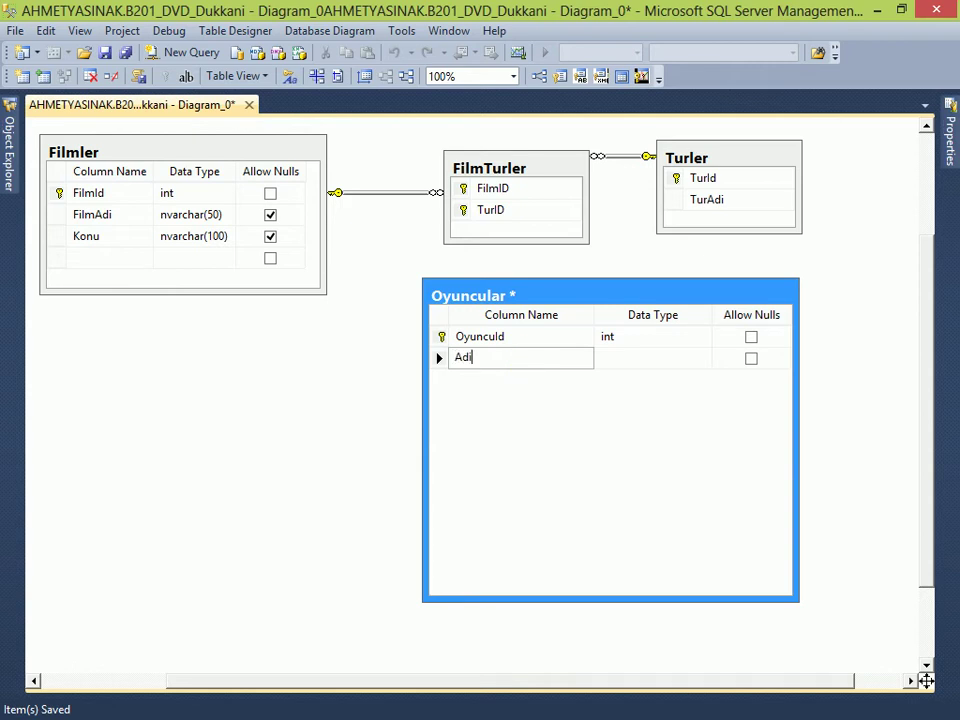
key("Tab")
key("Home")
key("Right")
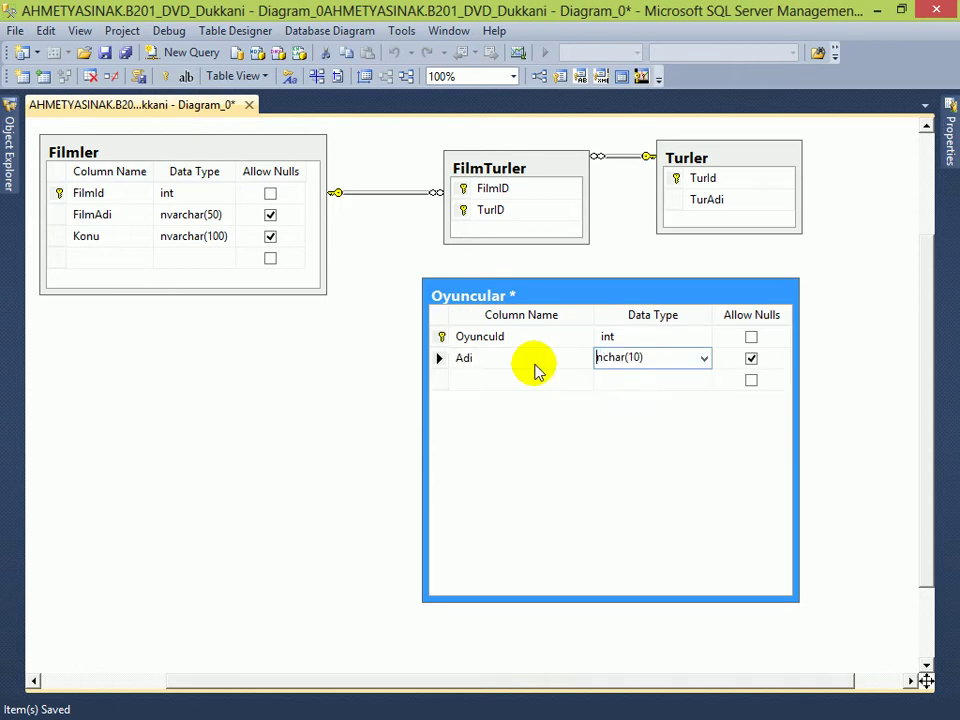
type("var")
key("Tab")
key("Tab")
Step: Add a Soyadi column with data type nvarchar(10) below Adi in the Oyuncular table
type("Soyadi")
key("Tab")
key("Home")
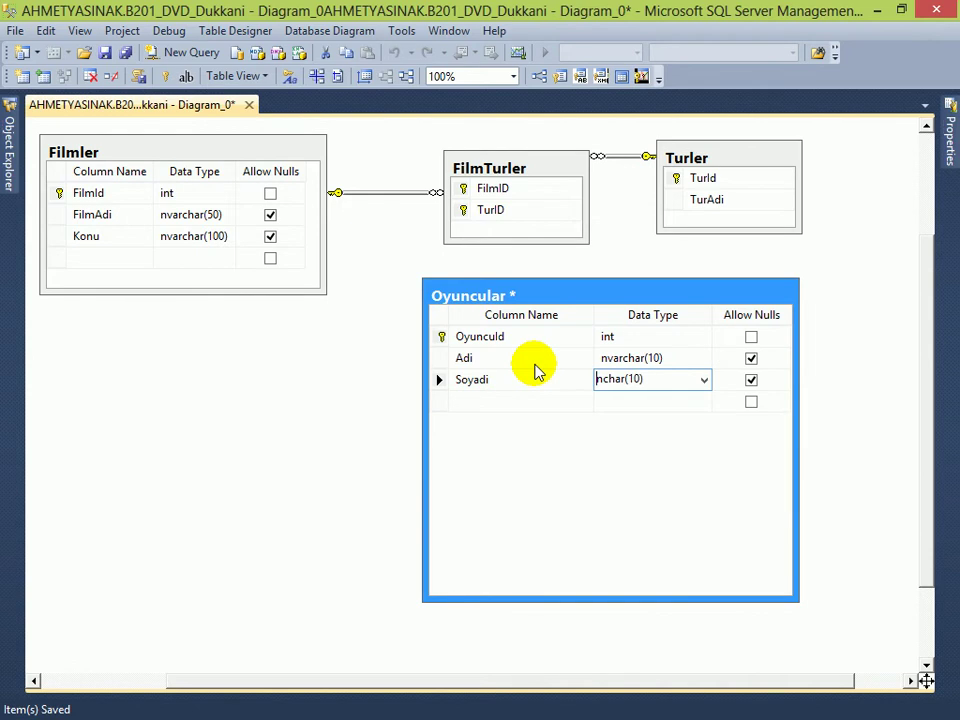
type("var")
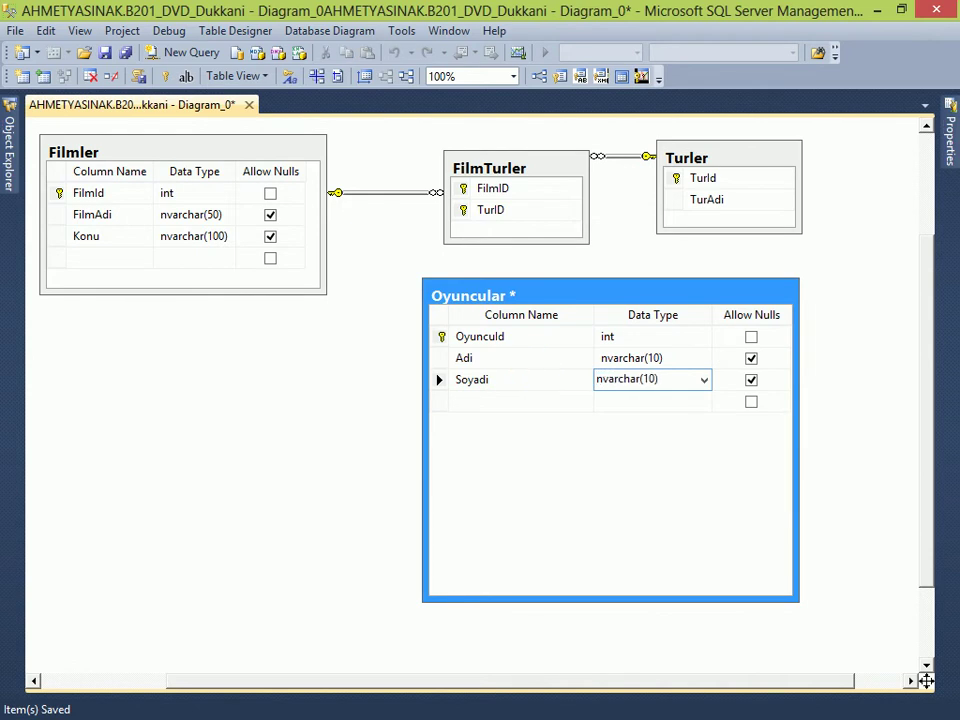
key("Tab")
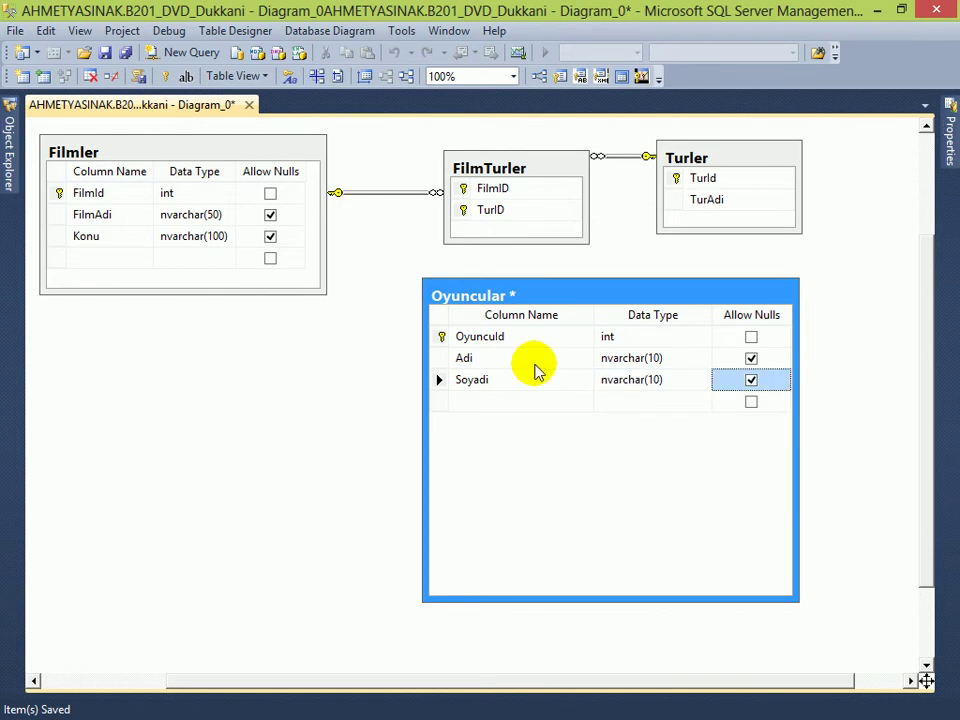
Step: Set the data type of both Adi and Soyadi in Oyuncular to nvarchar(50)
left_click(632, 360)
left_click(647, 357)
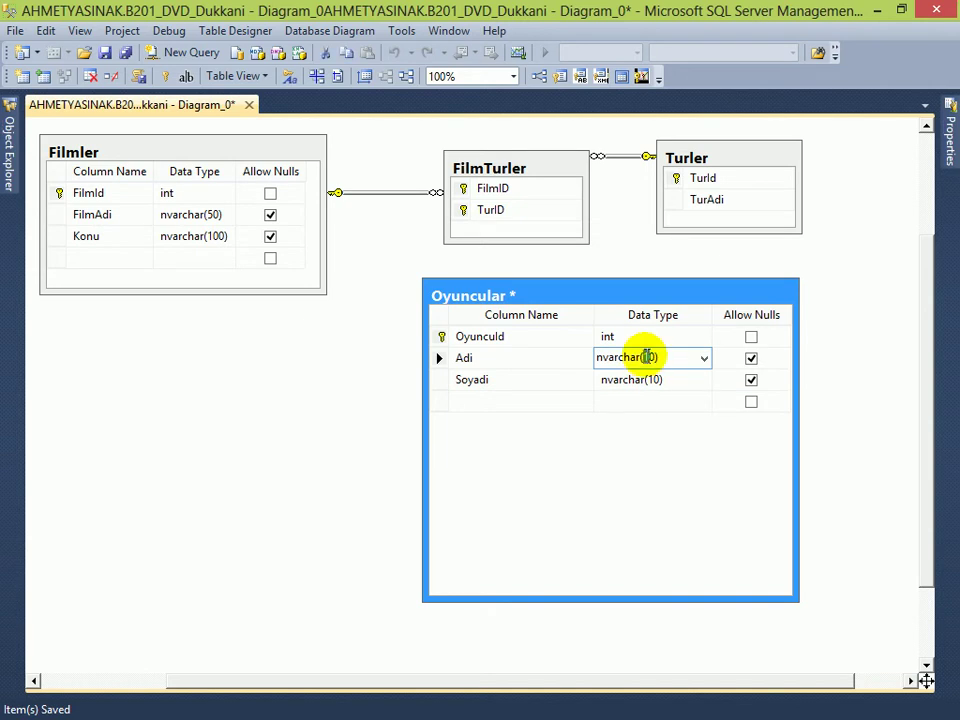
key("BackSpace")
type("5")
left_click(649, 379)
left_click(647, 379)
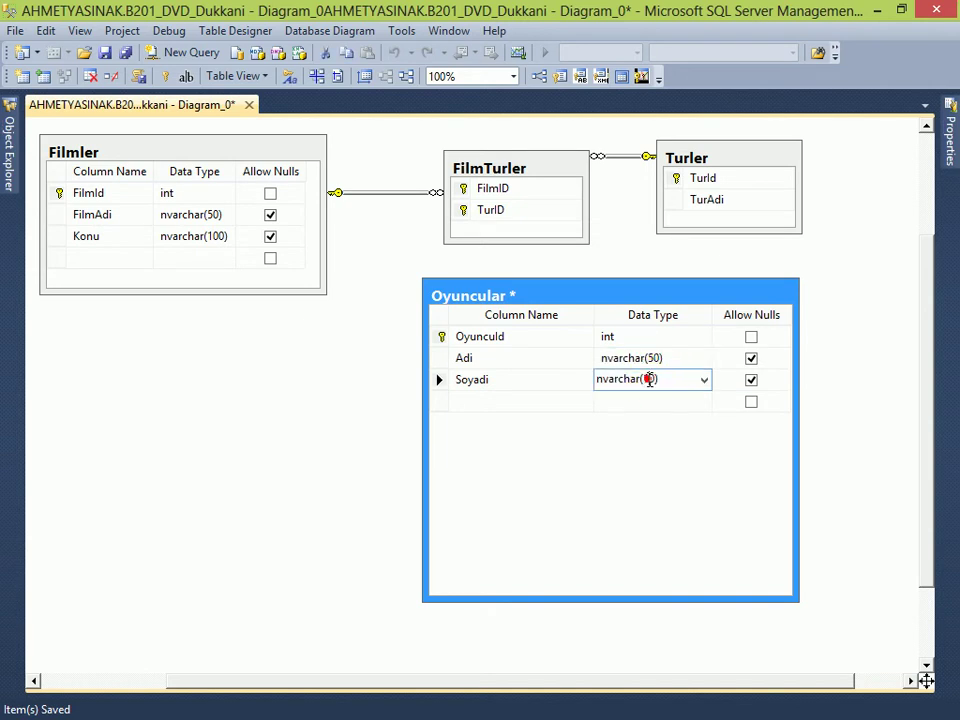
key("BackSpace")
type("5")
left_click(600, 416)
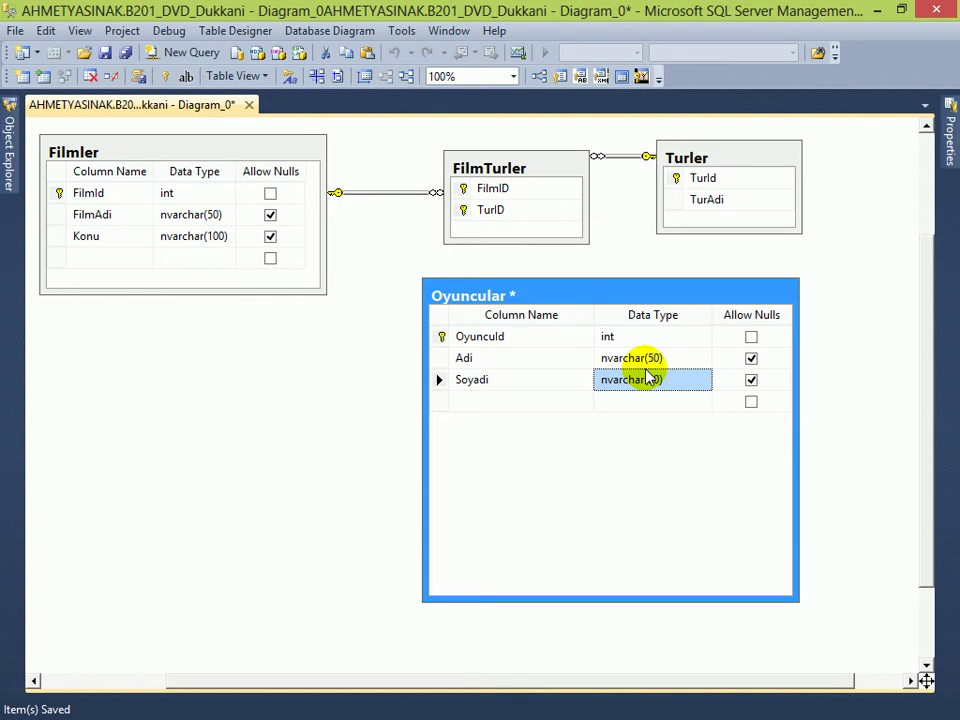
Step: Autosize the Oyuncular table and place it below Turler, leaving room for another table between it and Filmler
left_click(514, 296)
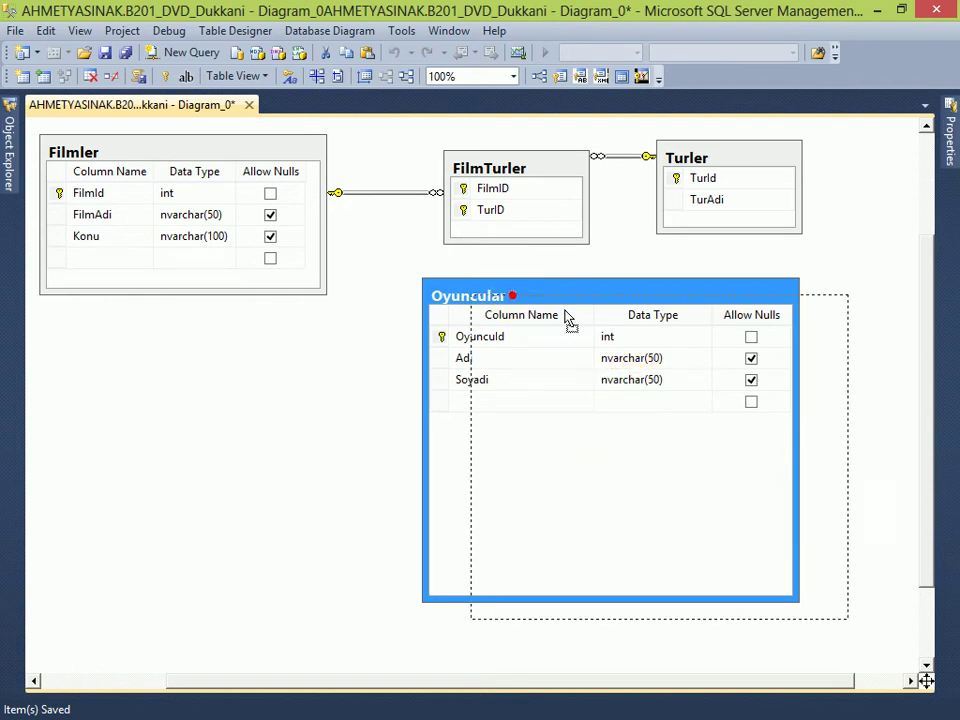
left_click_drag(565, 316, 581, 343)
right_click(628, 321)
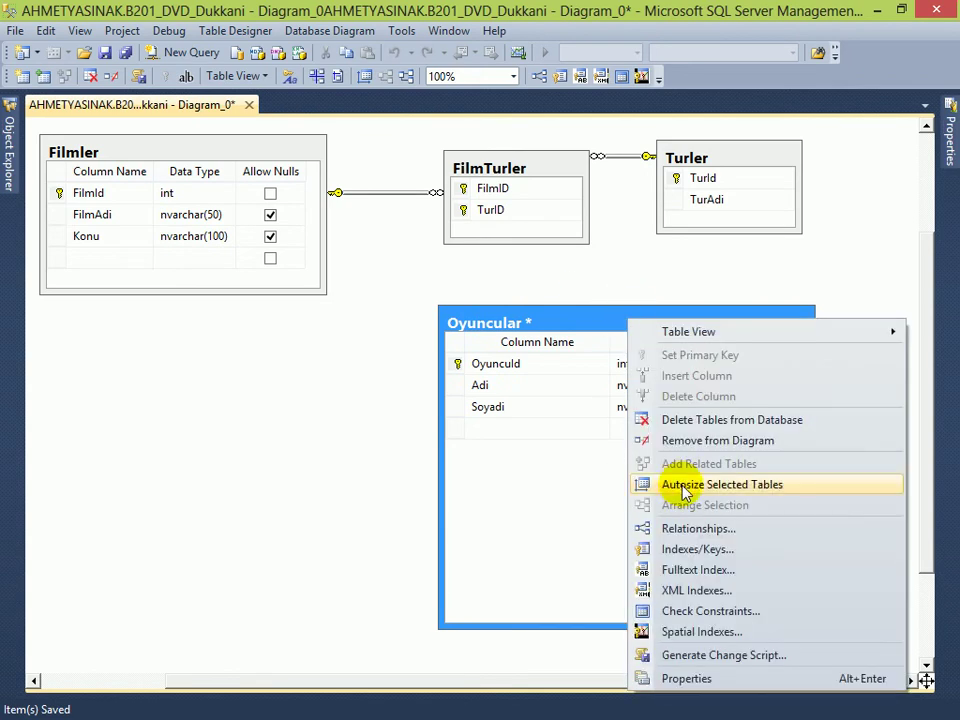
left_click(683, 488)
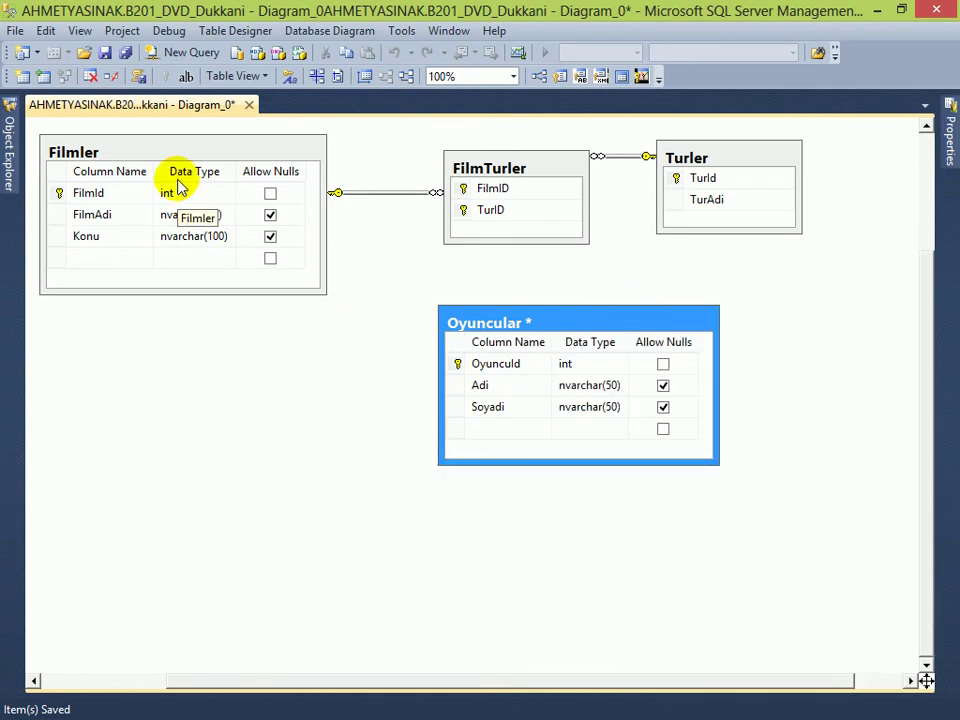
left_click(136, 154)
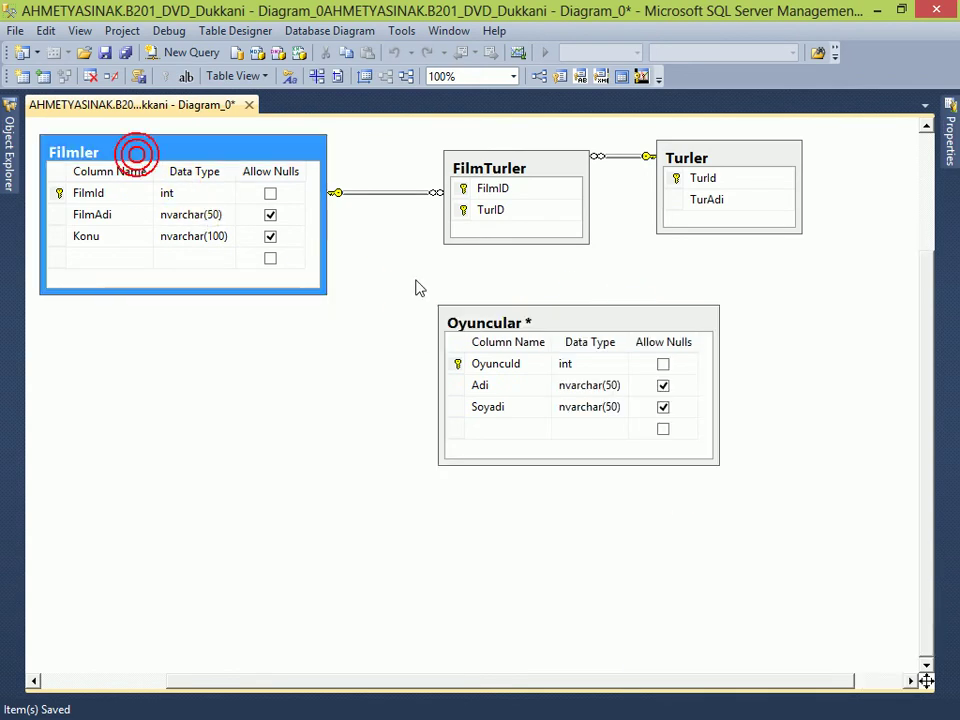
left_click(581, 326)
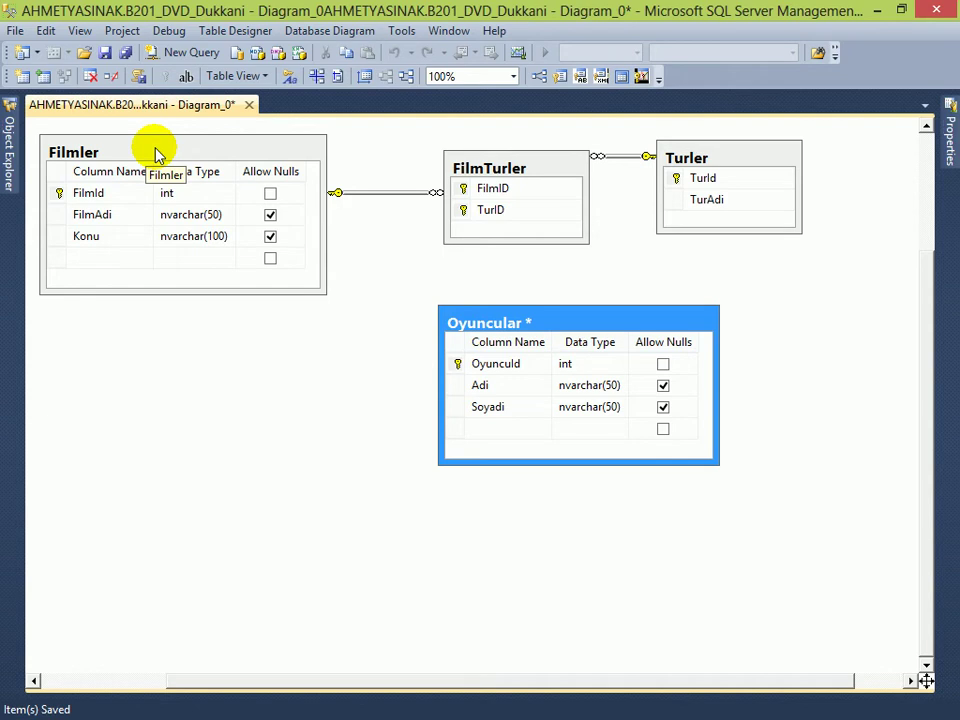
left_click_drag(567, 315, 731, 296)
Step: Create a new table named FilmOyuncular and place it below Filmler, clear of the Oyuncular table
right_click(407, 285)
left_click(456, 311)
type("FilmOyuncular")
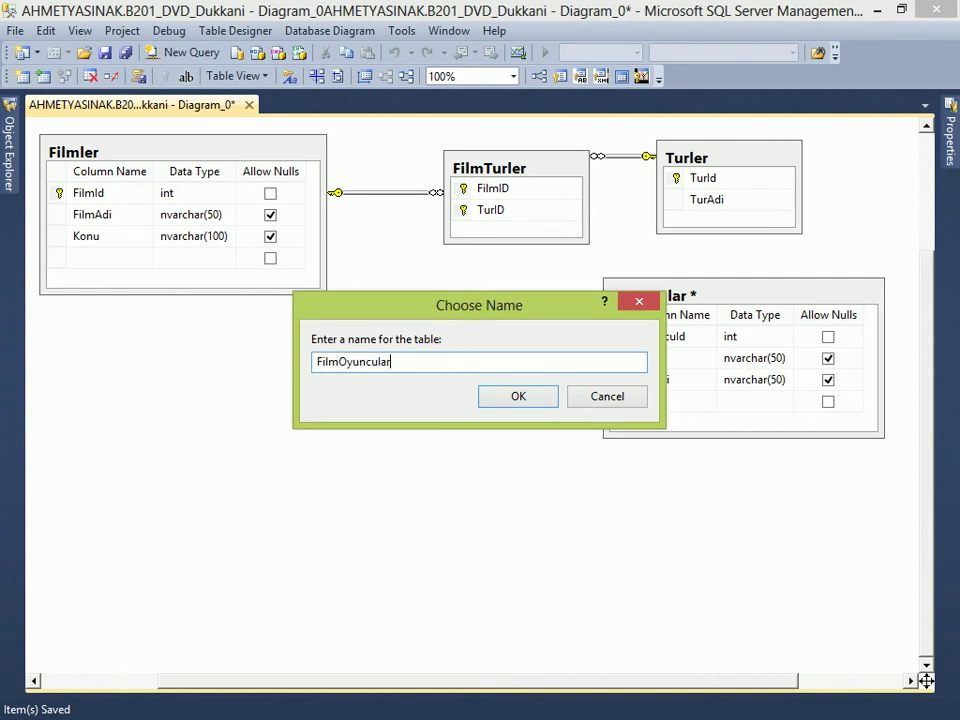
key("Return")
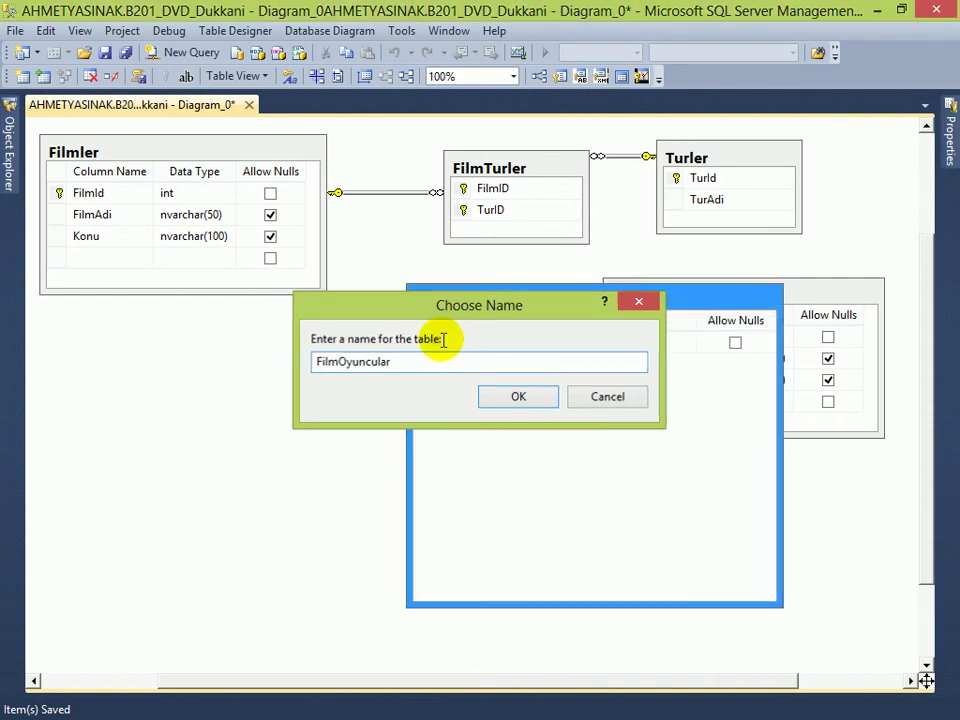
left_click_drag(549, 298, 268, 350)
Step: Add an OyuncuID column with data type int to the FilmOyuncular table
type("Oyuncu")
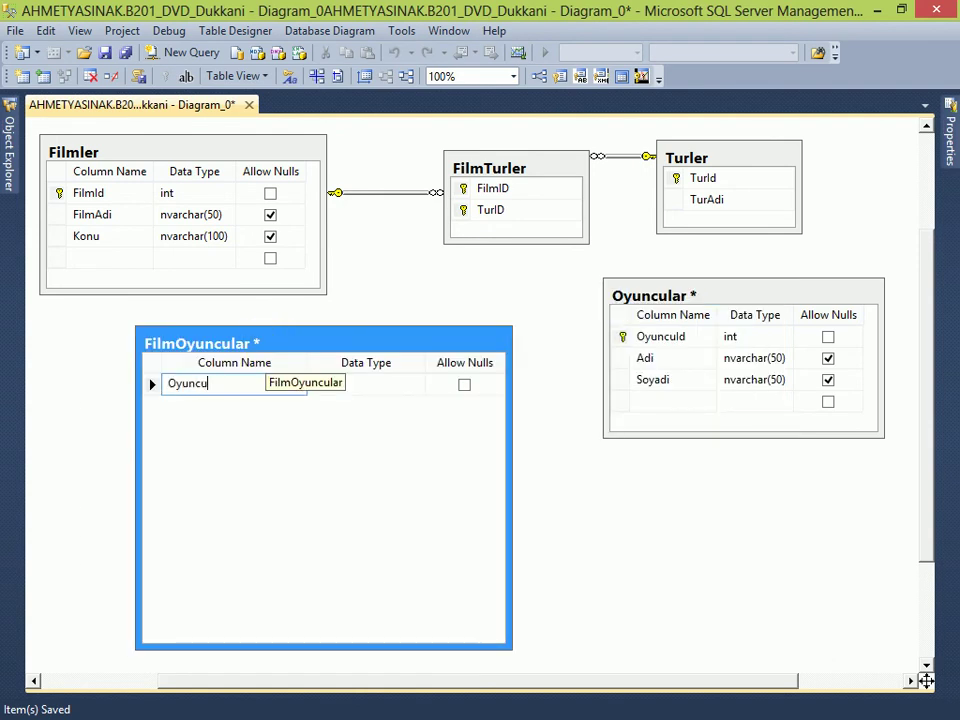
type("ID")
key("Tab")
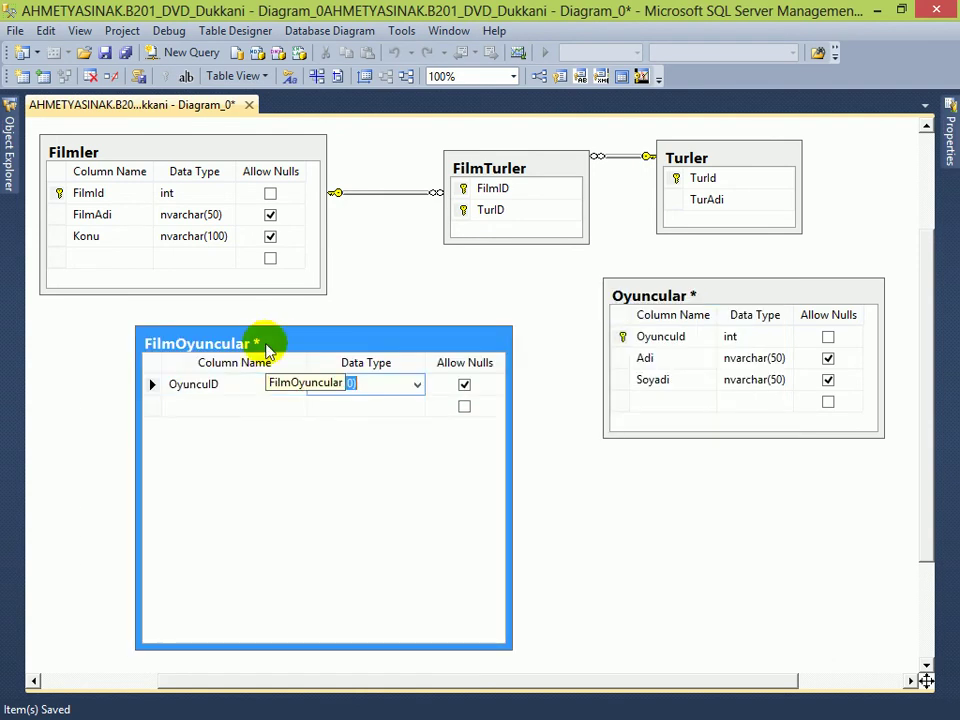
type("image")
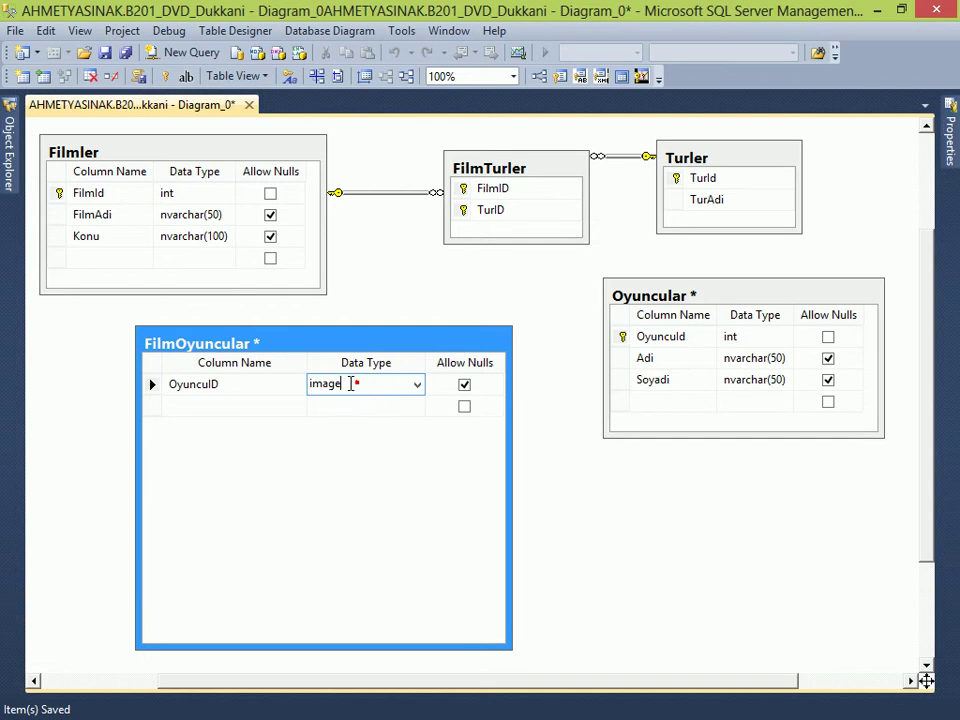
double_click(316, 386)
type("int")
Step: Add a FilmID column with data type int below OyuncuID in the FilmOyuncular table
left_click(200, 405)
type("FilmID")
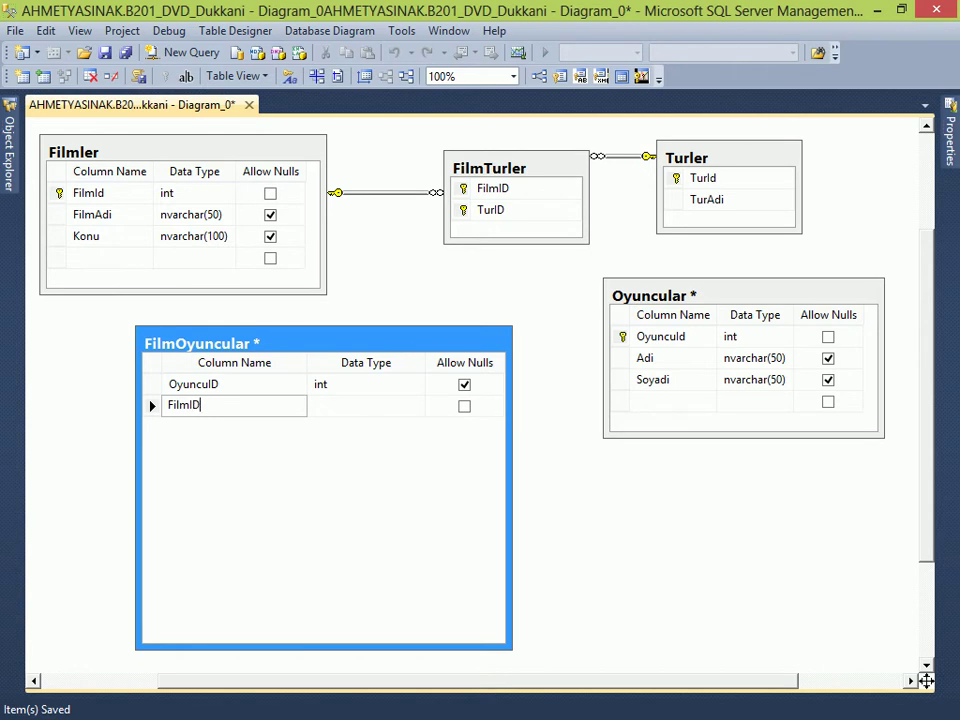
key("Tab")
type("i")
type("mag")
type("int")
key("Tab")
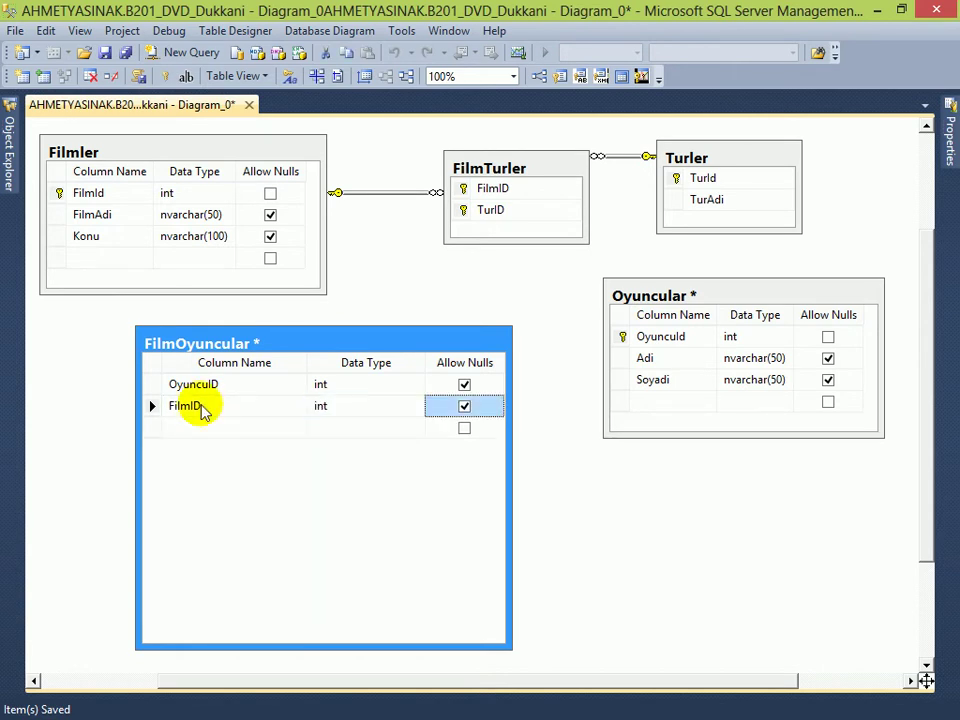
Step: Make OyuncuID and FilmID together the composite primary key of FilmOyuncular
left_click(152, 384)
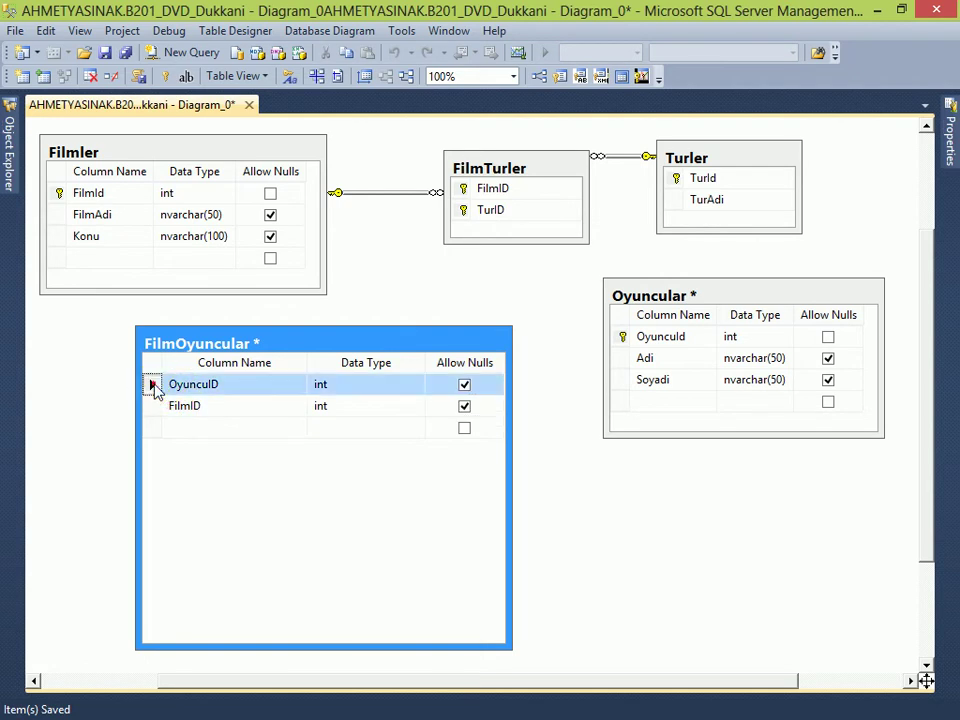
left_click(153, 405, "shift")
left_click(165, 76)
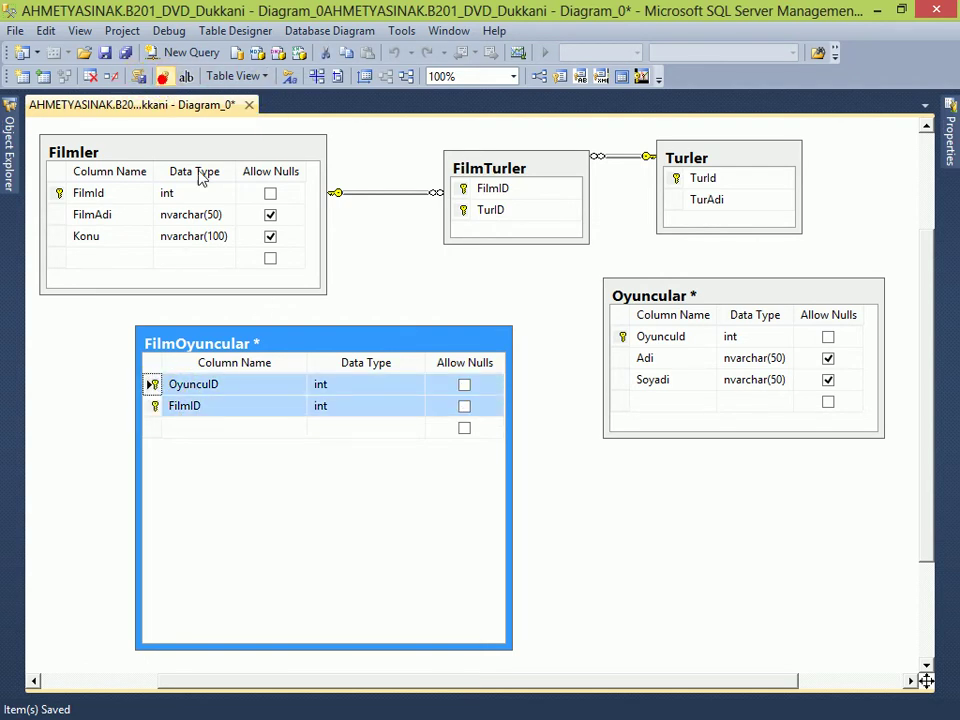
Step: Move the FilmOyuncular table closer to Oyuncular and autosize it to fit its columns
left_click_drag(345, 343, 462, 326)
right_click(403, 332)
left_click(553, 488)
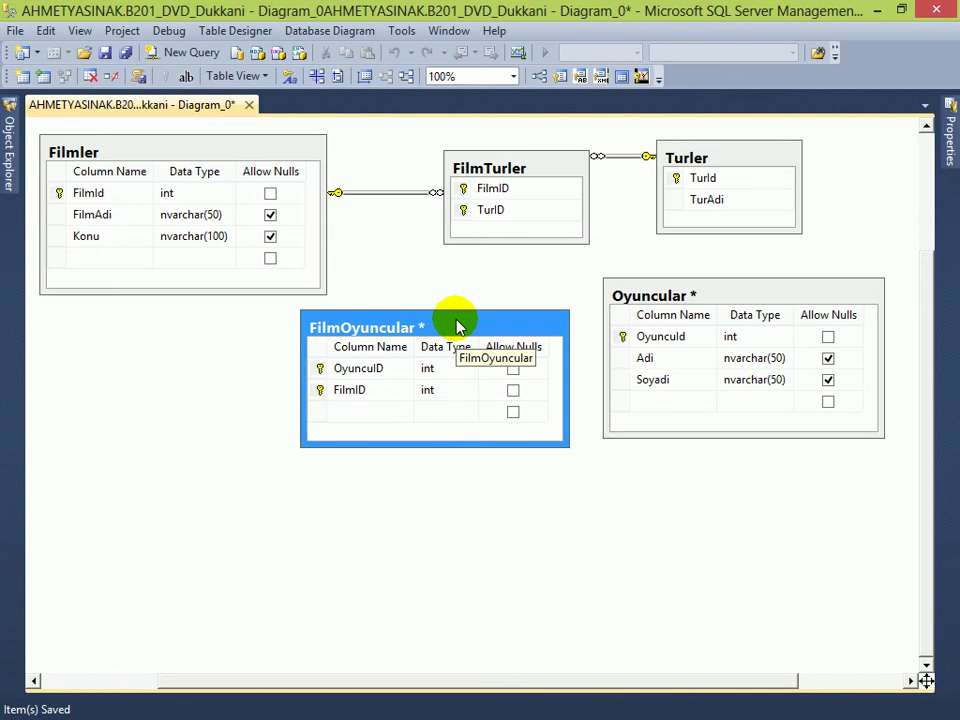
left_click(354, 392)
left_click(365, 369)
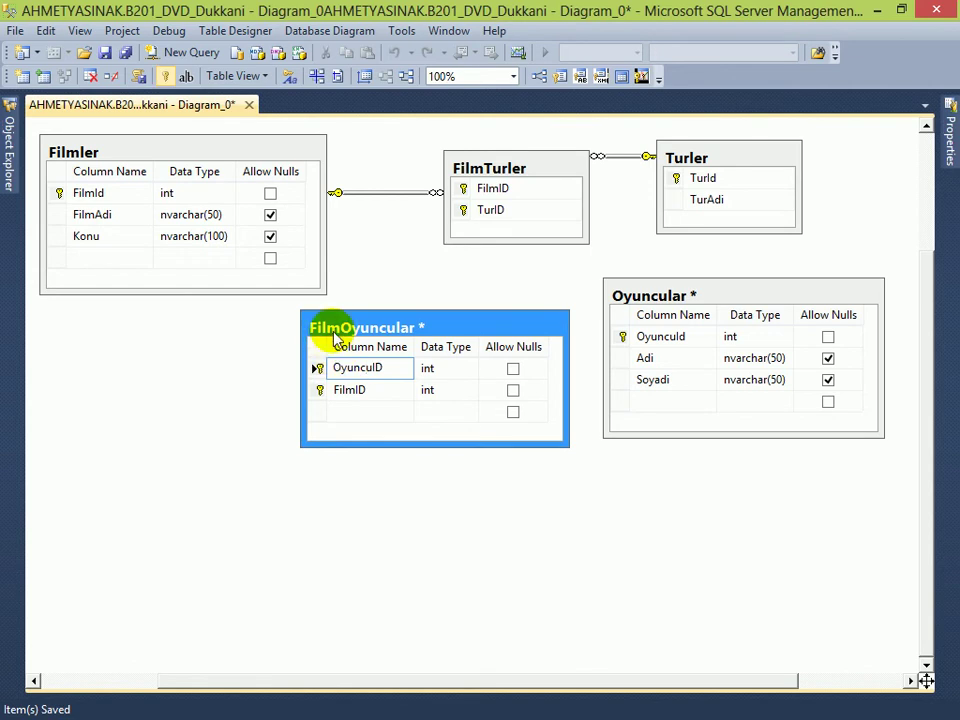
left_click(157, 147)
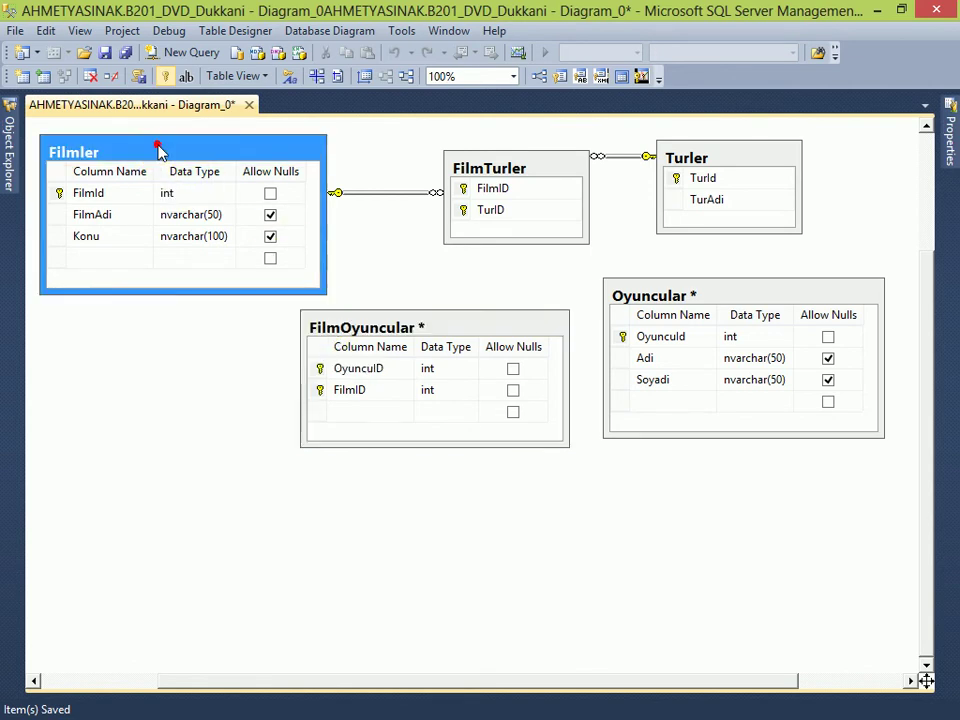
left_click(352, 370)
left_click(348, 390)
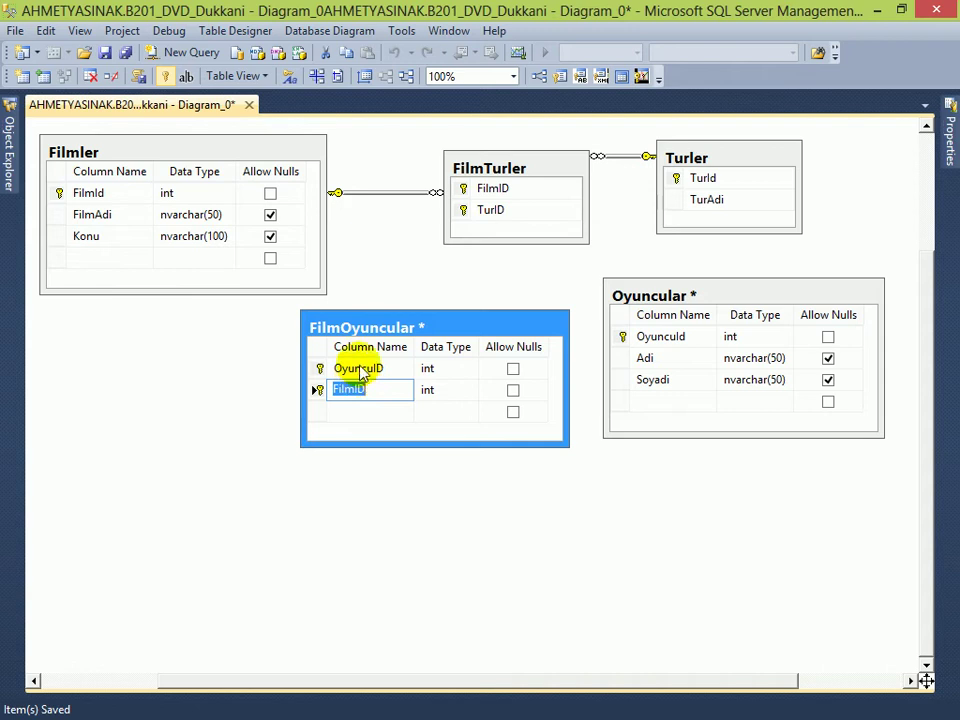
Step: Create the FK_FilmOyuncular_Filmler relationship from FilmId in Filmler to FilmID in FilmOyuncular
left_click_drag(62, 196, 336, 390)
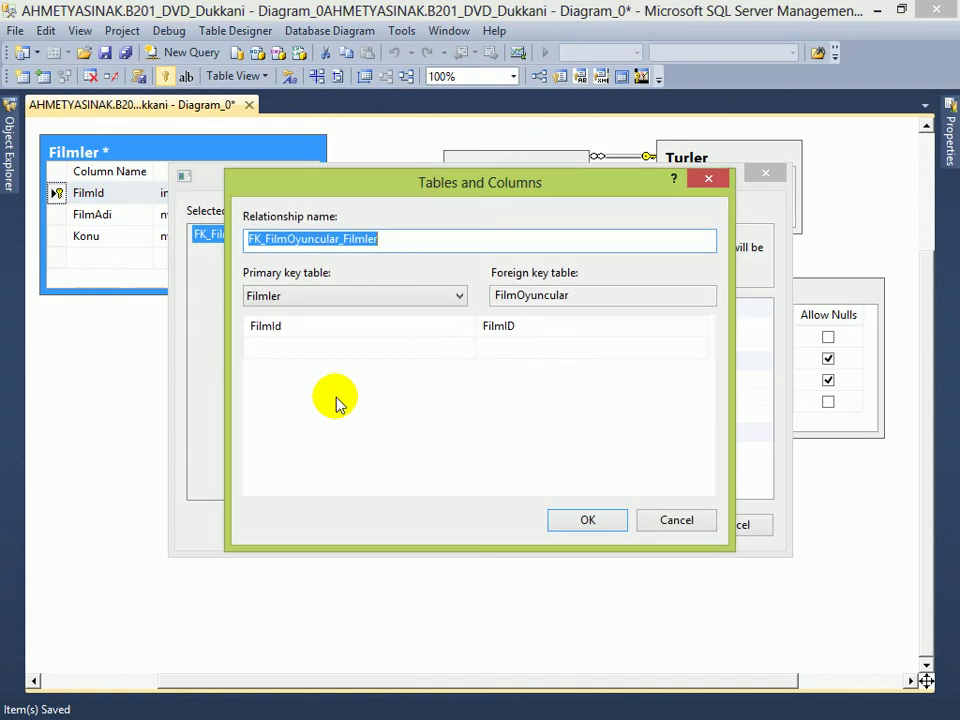
key("Return")
key("Return")
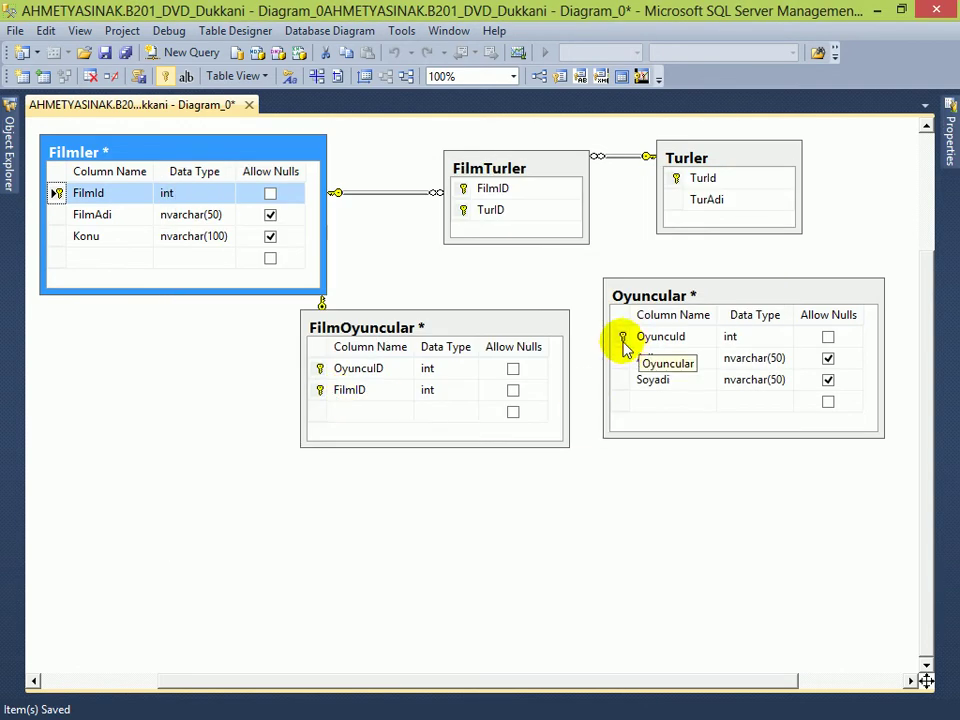
Step: Create a relationship from OyuncuId in Oyuncular to OyuncuID in FilmOyuncular and save the diagram
left_click_drag(624, 340, 366, 369)
key("Return")
key("Return")
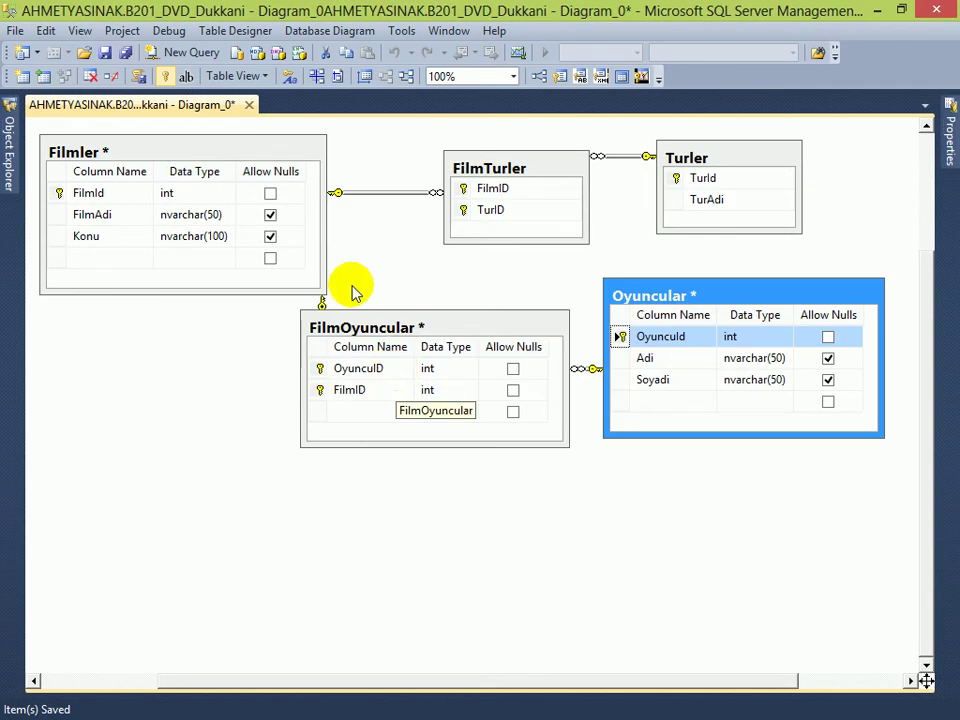
left_click(124, 51)
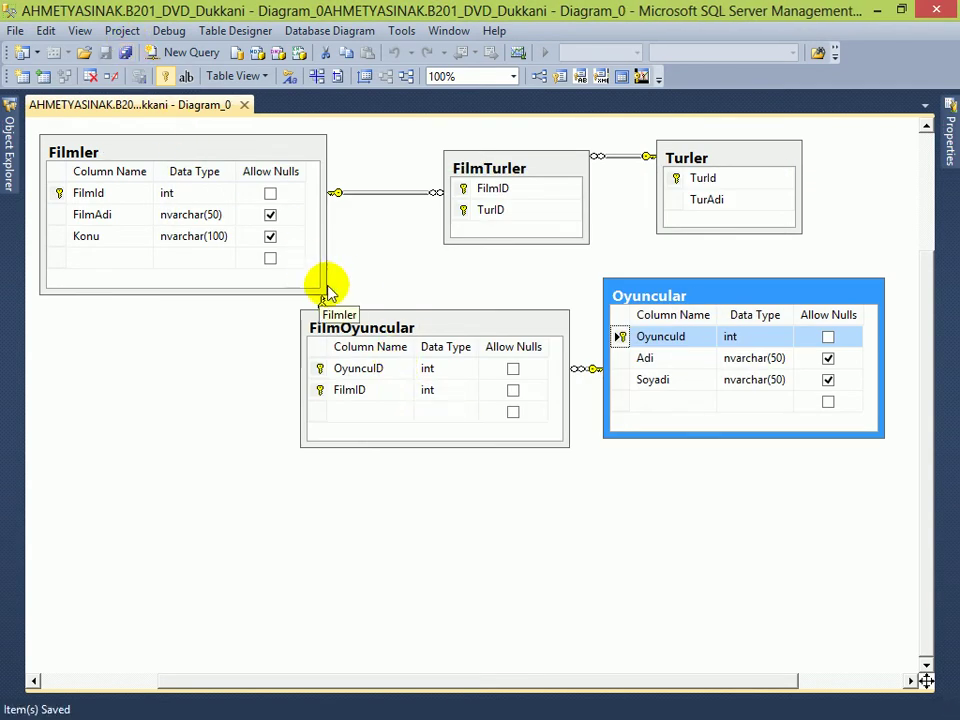
Step: Switch the FilmOyuncular table to the Column Names view
left_click(420, 330)
right_click(420, 333)
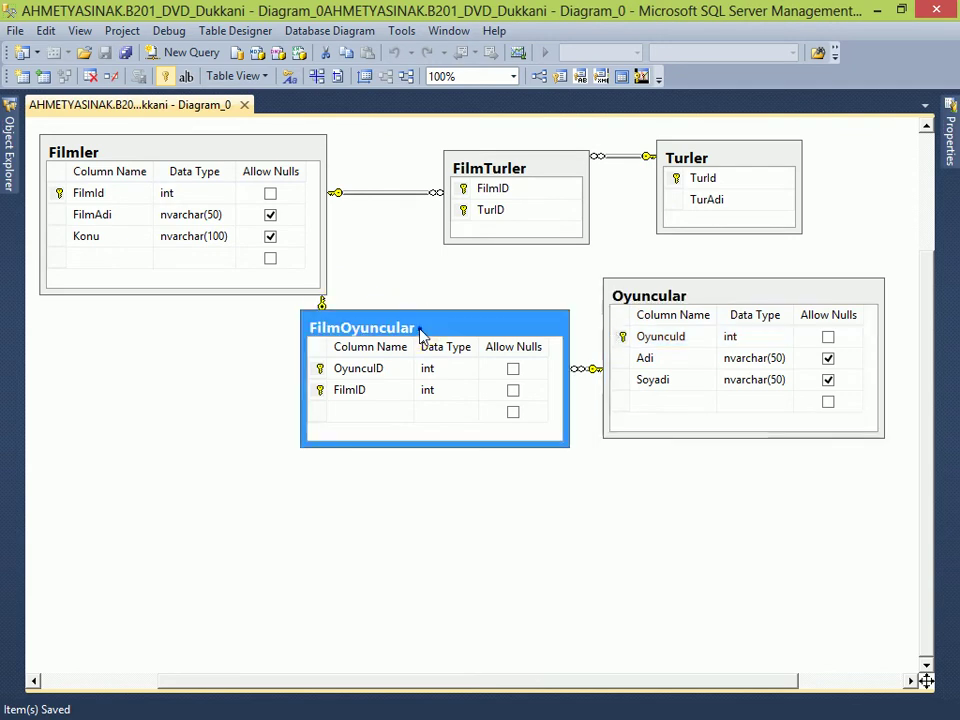
left_click(375, 332)
left_click(390, 294)
left_click(381, 332)
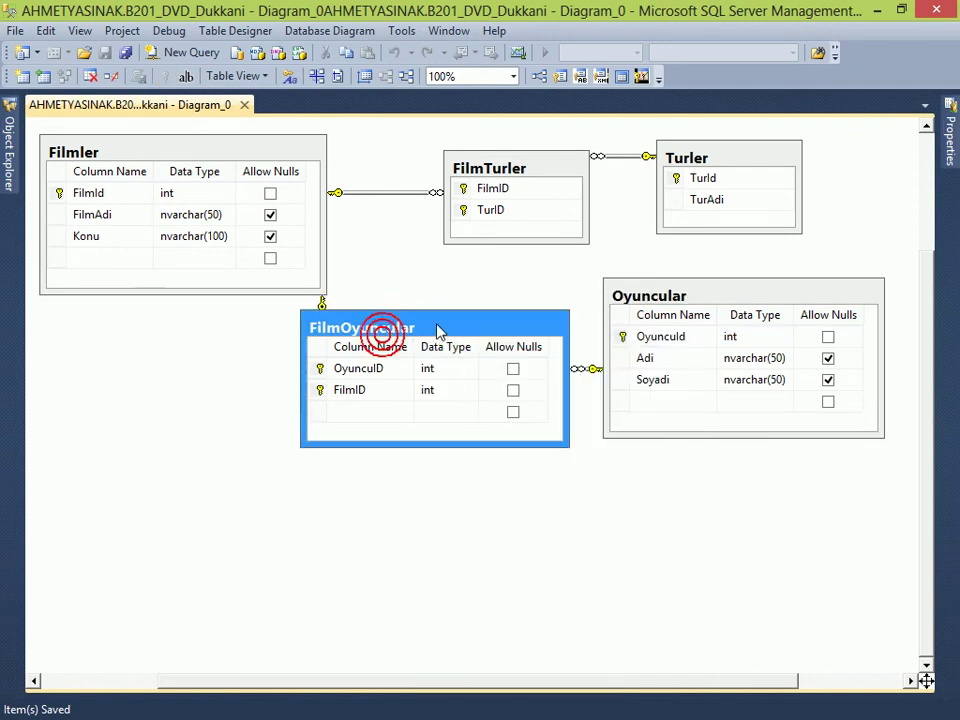
right_click(439, 326)
mouse_move(482, 343)
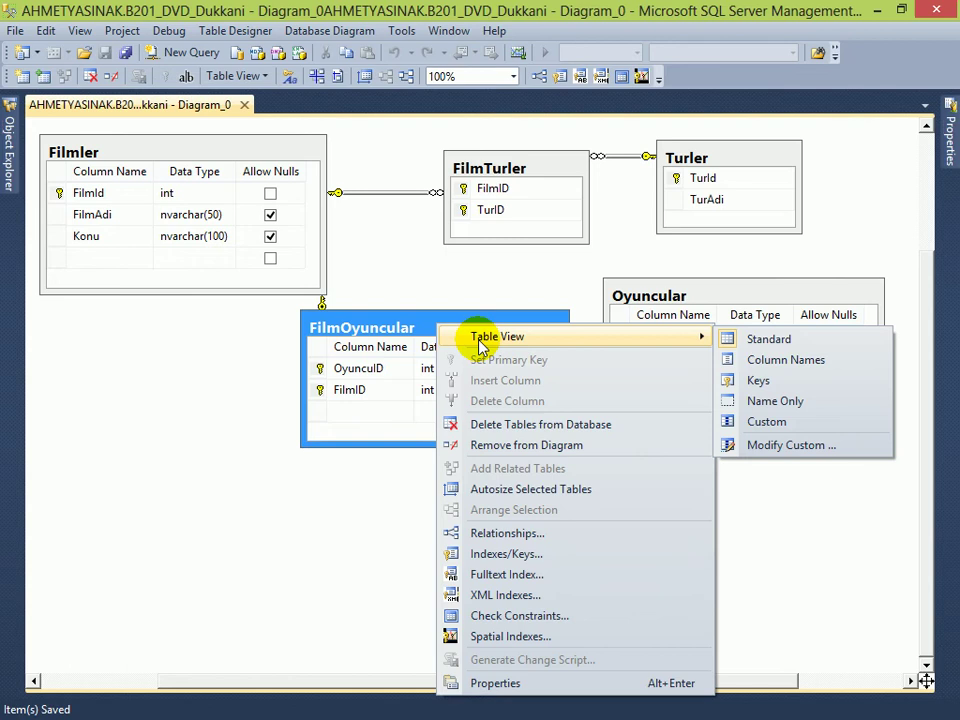
left_click(768, 362)
Step: Switch the Oyuncular table to the Column Names view
left_click(735, 317)
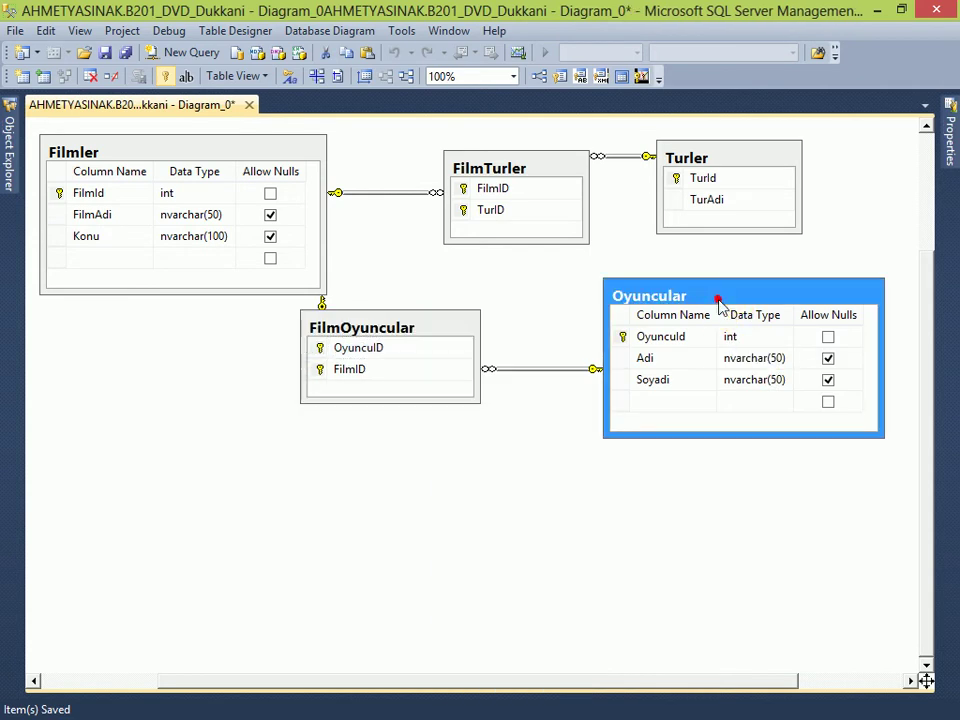
right_click(710, 303)
mouse_move(619, 315)
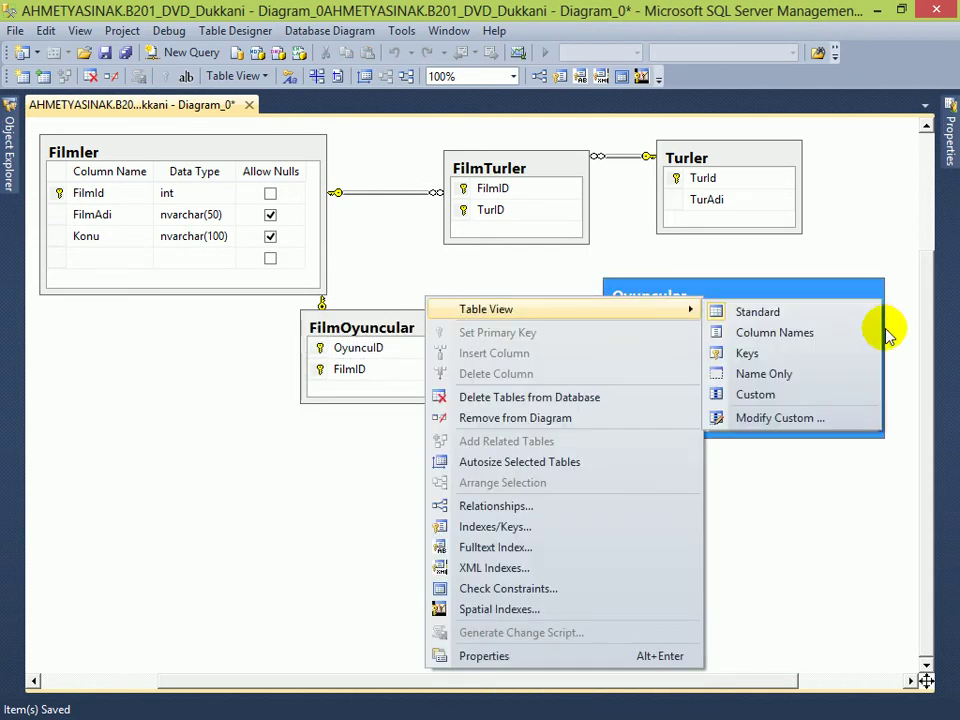
left_click(838, 343)
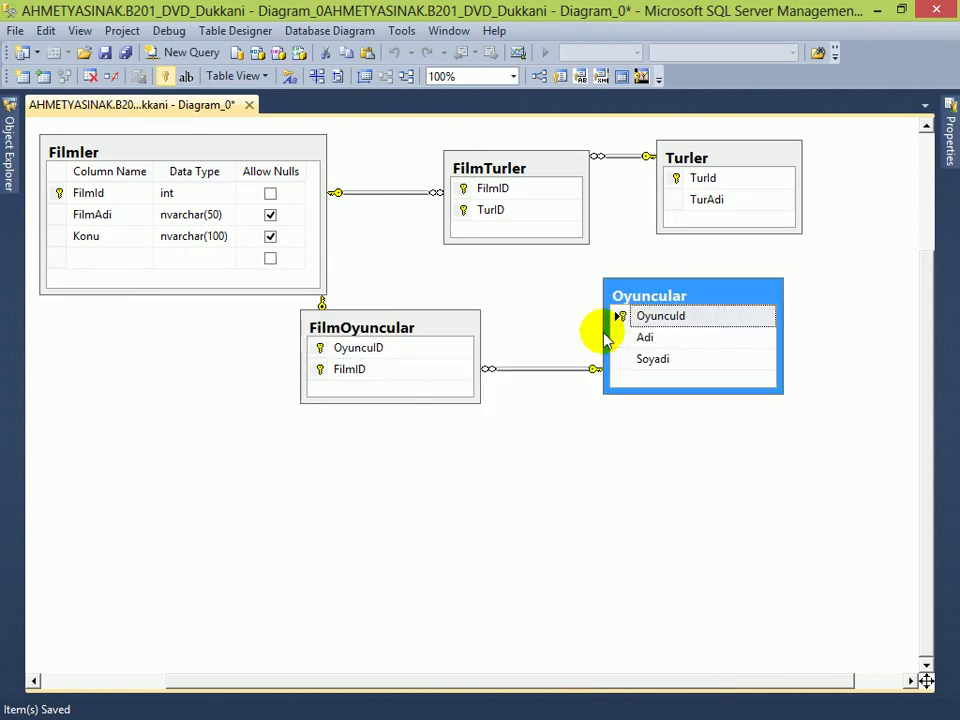
Step: Move FilmOyuncular into the gap between Filmler and Oyuncular and save the diagram
left_click_drag(413, 329, 482, 311)
left_click(531, 435)
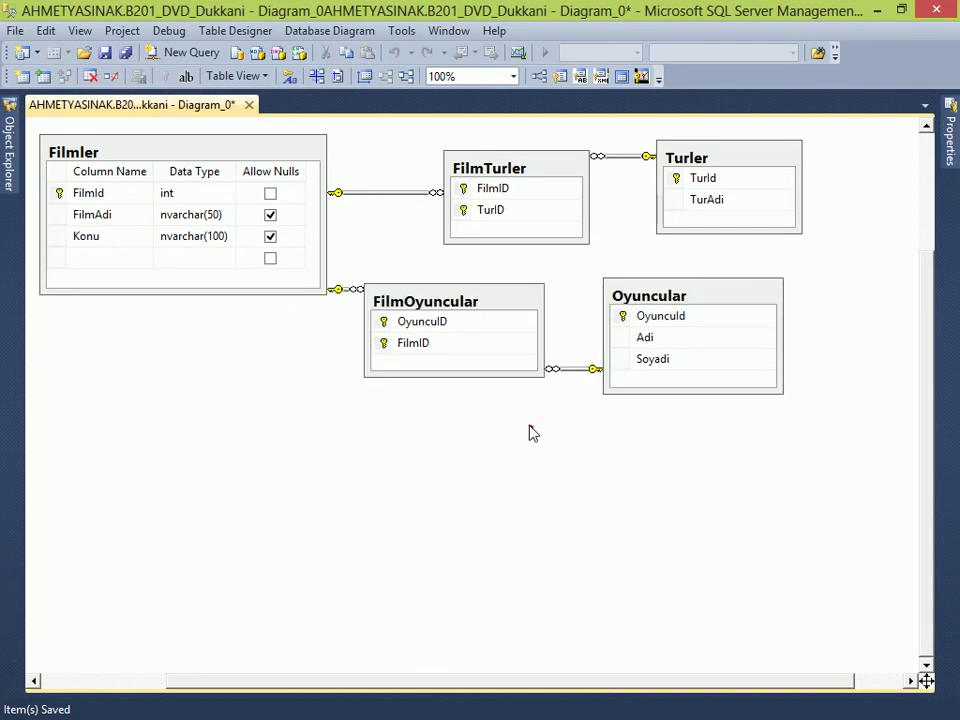
left_click(693, 295)
left_click(559, 444)
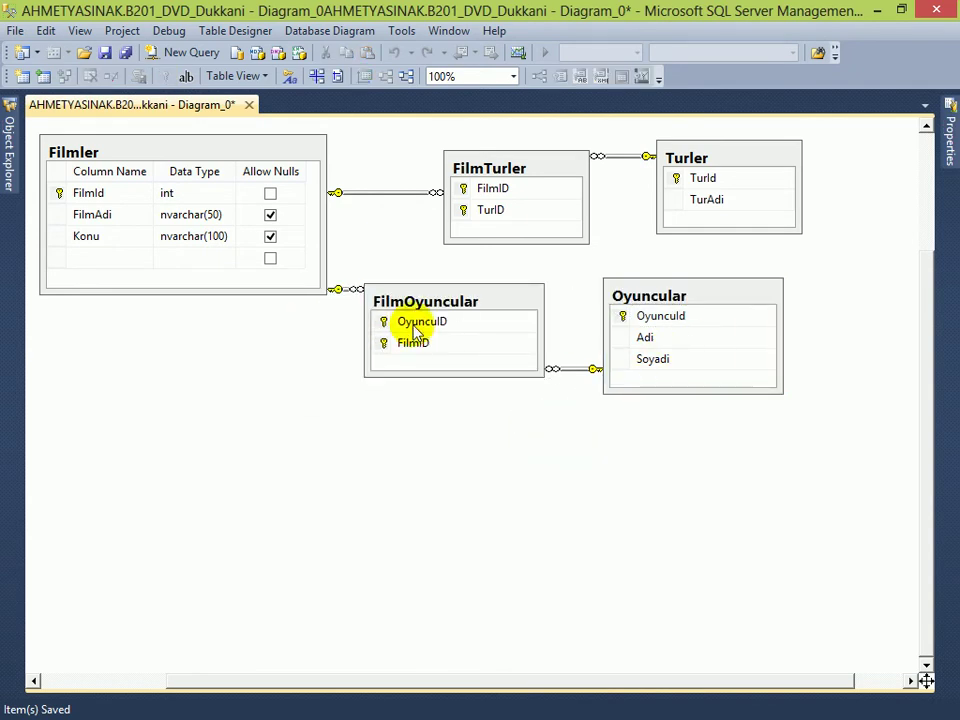
left_click(126, 52)
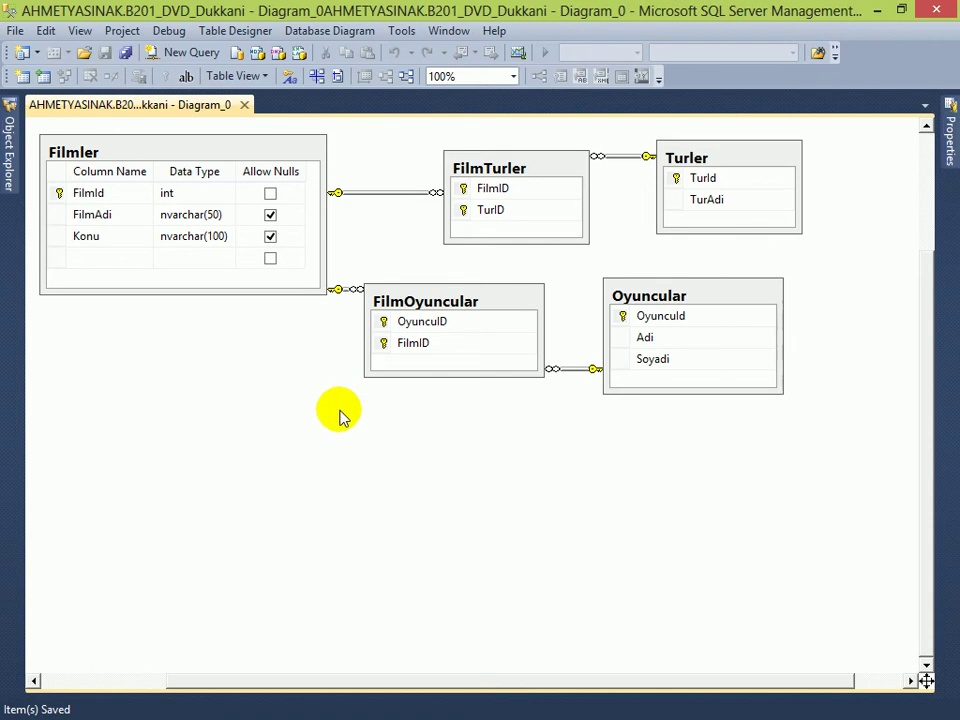
Step: Shift the FilmOyuncular table slightly up and closer to Oyuncular
left_click(242, 362)
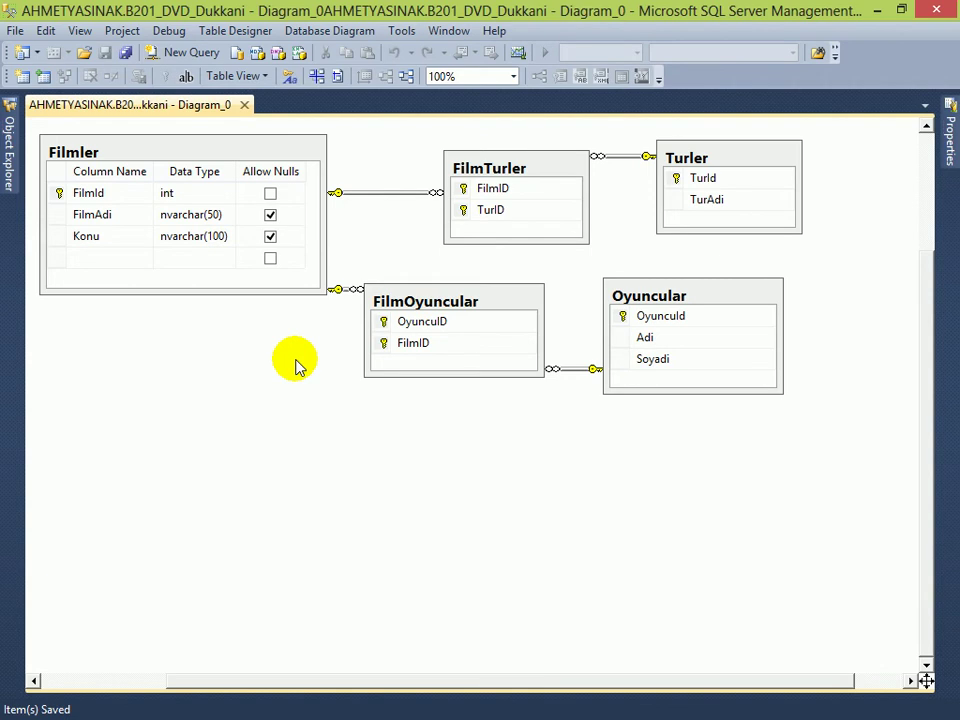
left_click(225, 352)
left_click_drag(484, 313, 505, 297)
left_click(331, 430)
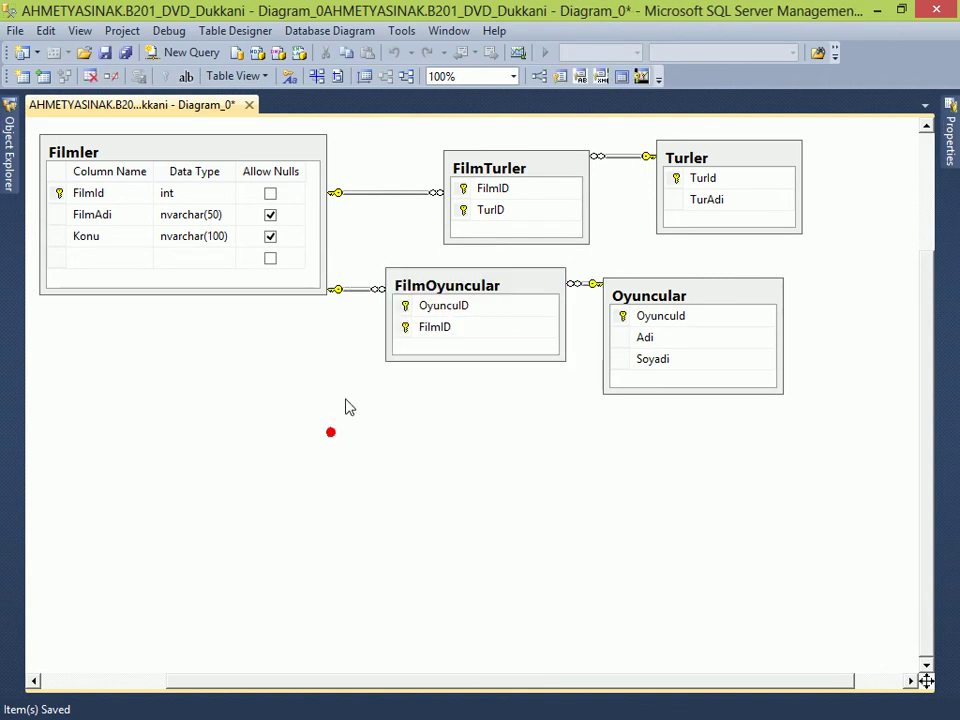
Step: Create a new table named Yonetmenler in the diagram and move it up beneath the Filmler table
left_click(660, 320)
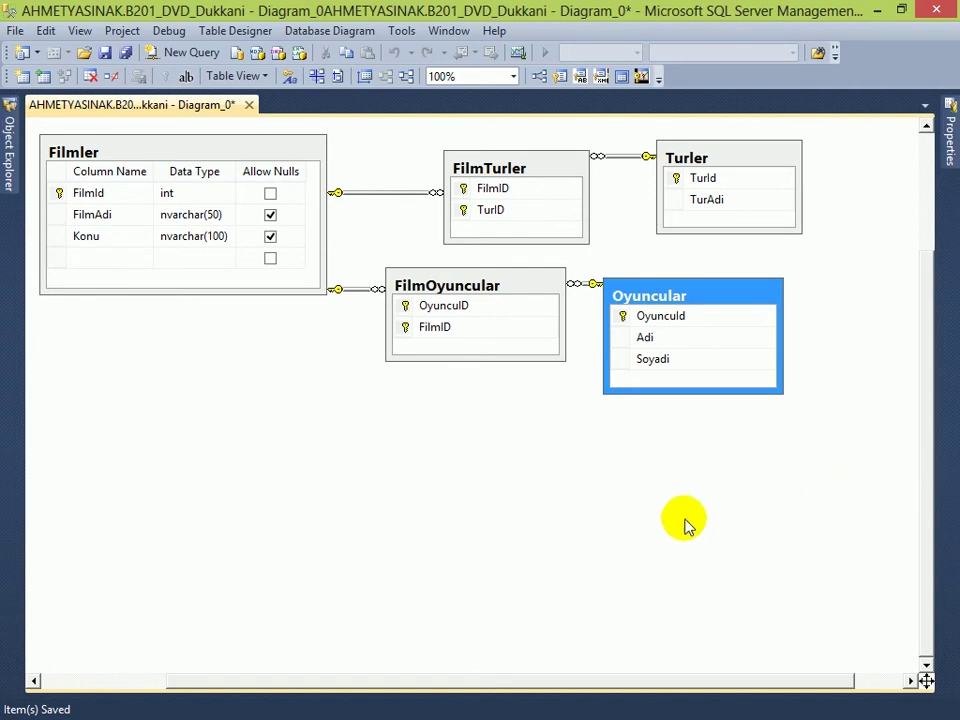
left_click(437, 471)
right_click(398, 420)
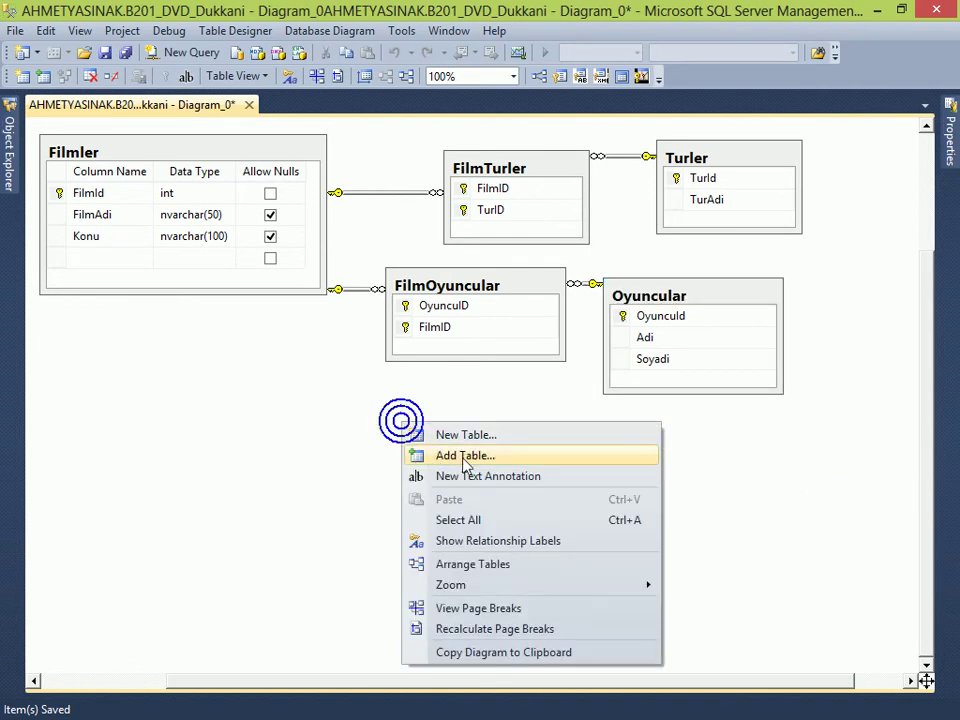
left_click(466, 437)
type("Yonetmenler")
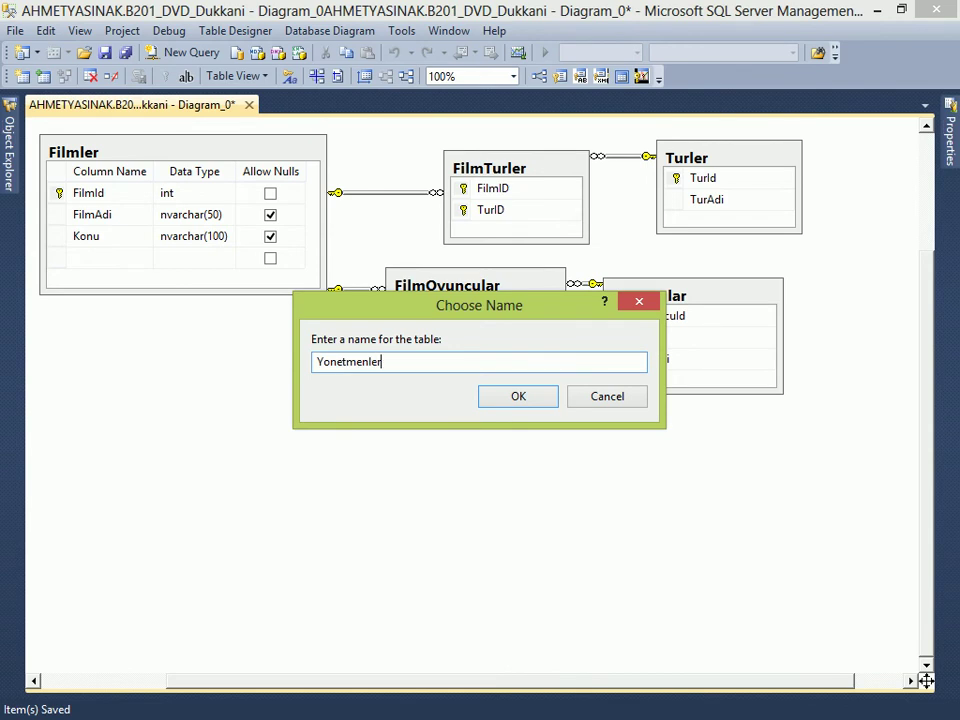
key("Return")
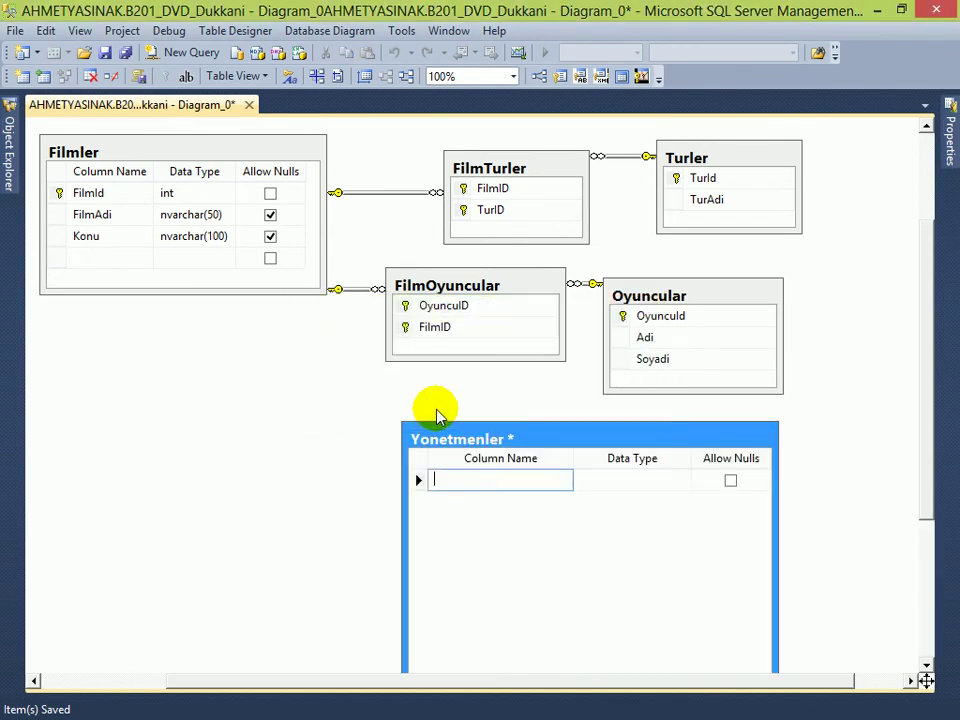
left_click_drag(512, 440, 443, 325)
Step: Add a YonetmenId column with the int data type to the Yonetmenler table
type("YonetmenId")
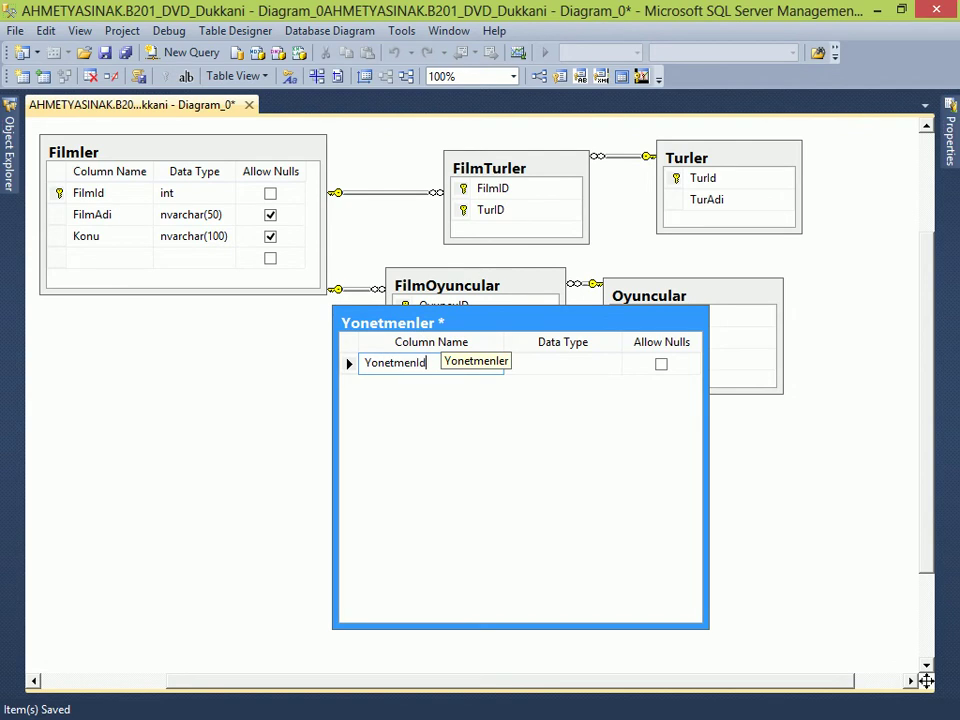
key("Tab")
type("image")
key("Tab")
left_click(462, 431)
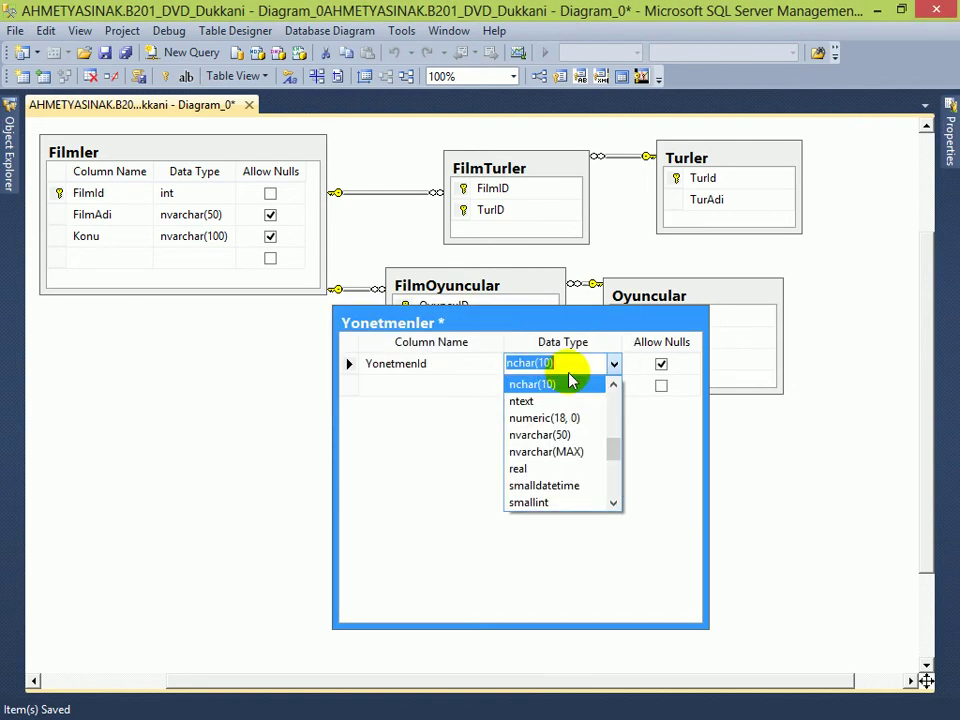
left_click(566, 362)
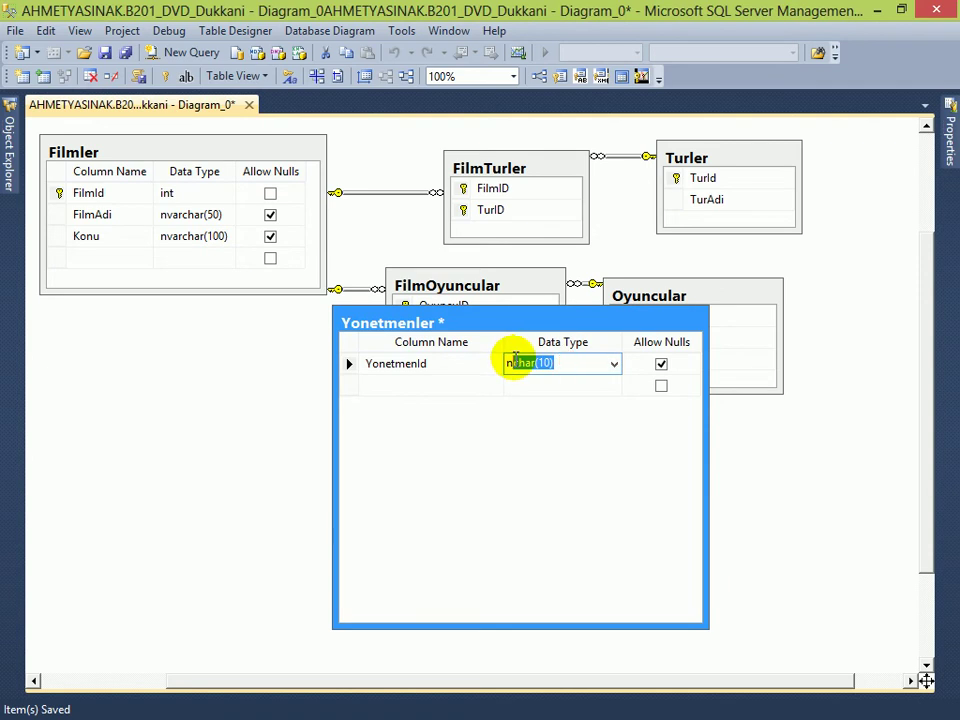
left_click_drag(513, 360, 508, 361)
key("BackSpace")
type("image")
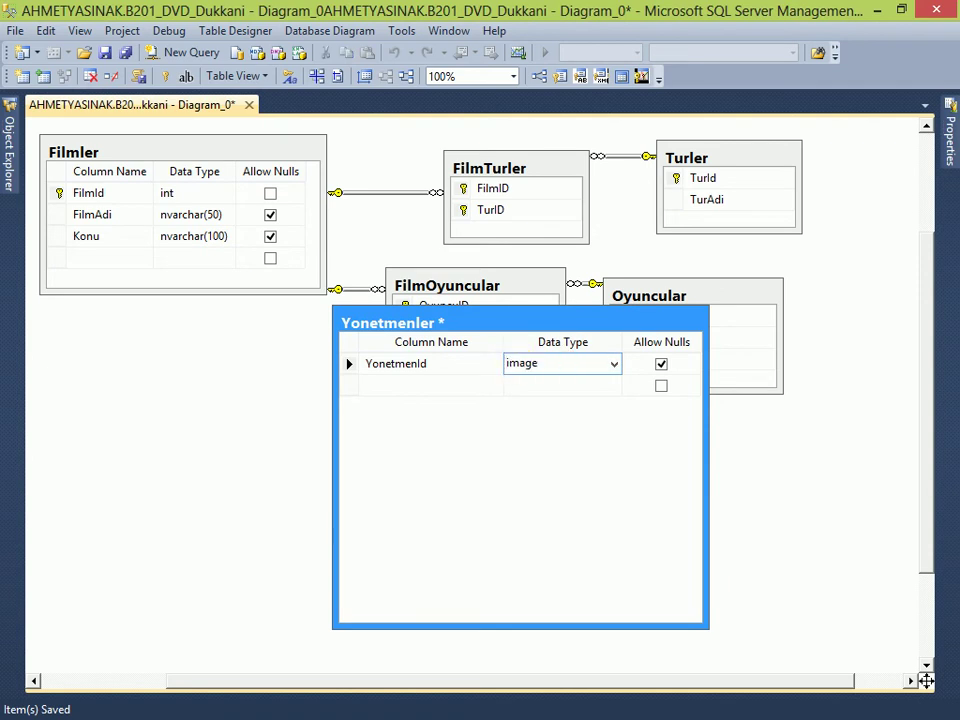
double_click(508, 363)
type("int")
left_click(432, 384)
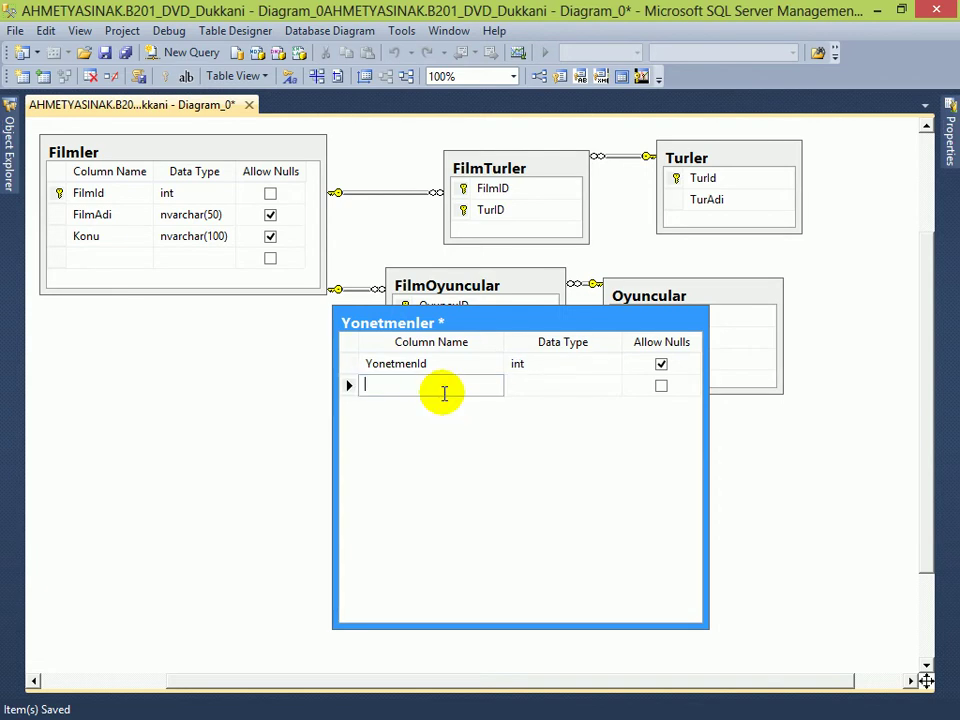
Step: Add an Adi column of type nvarchar(50) and a Soyadi column to the Yonetmenler table
type("Adi")
key("Tab")
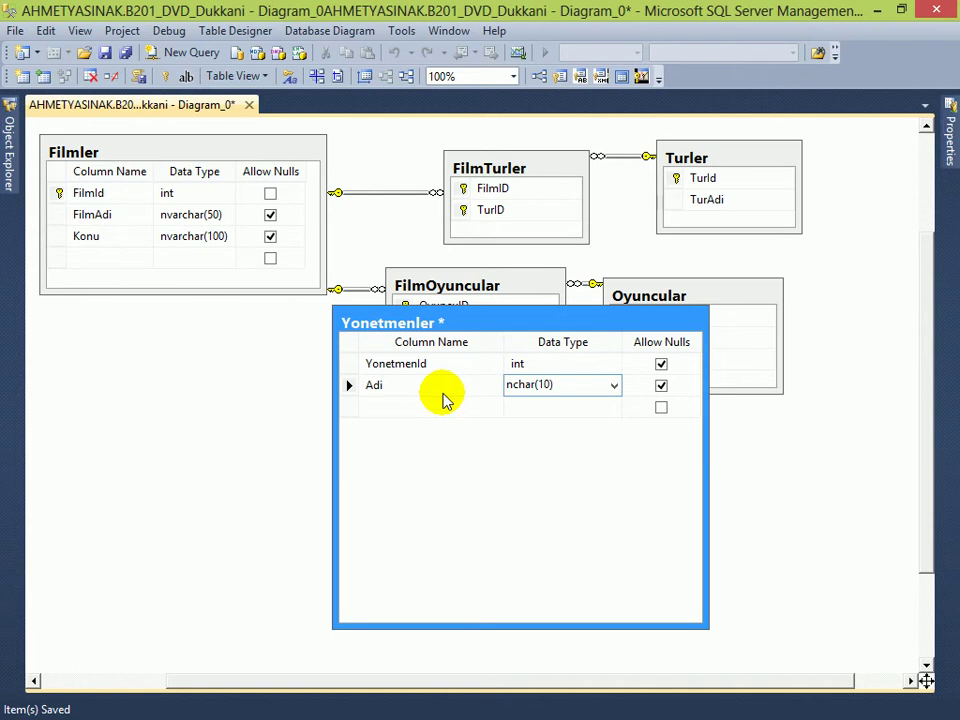
type("var")
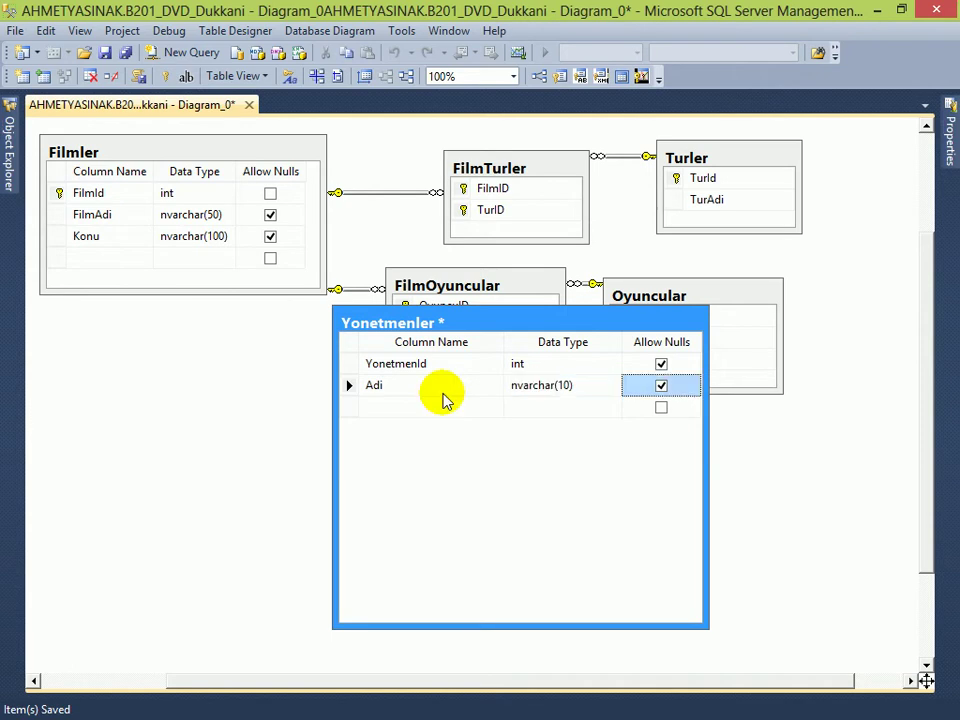
double_click(563, 381)
left_click(561, 383)
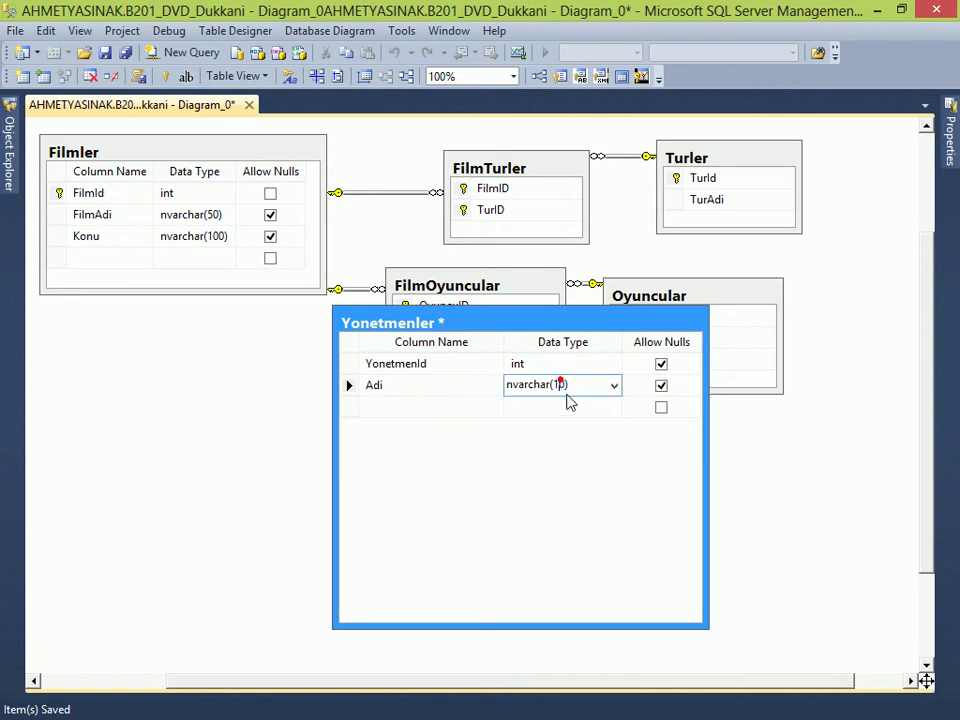
key("BackSpace")
type("5")
left_click(500, 406)
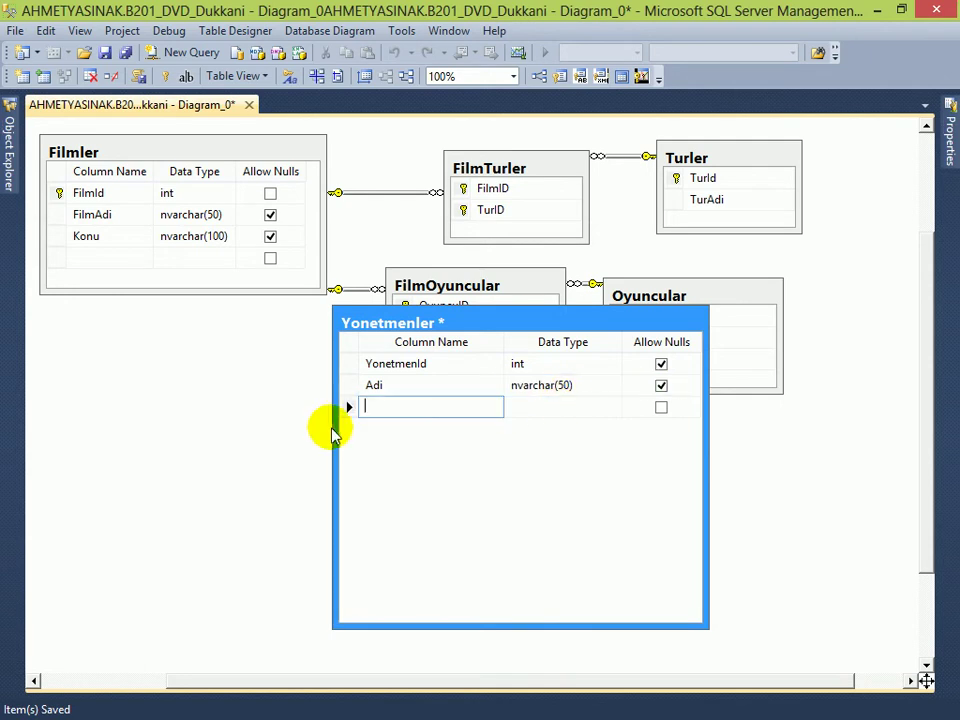
type("Soyadi")
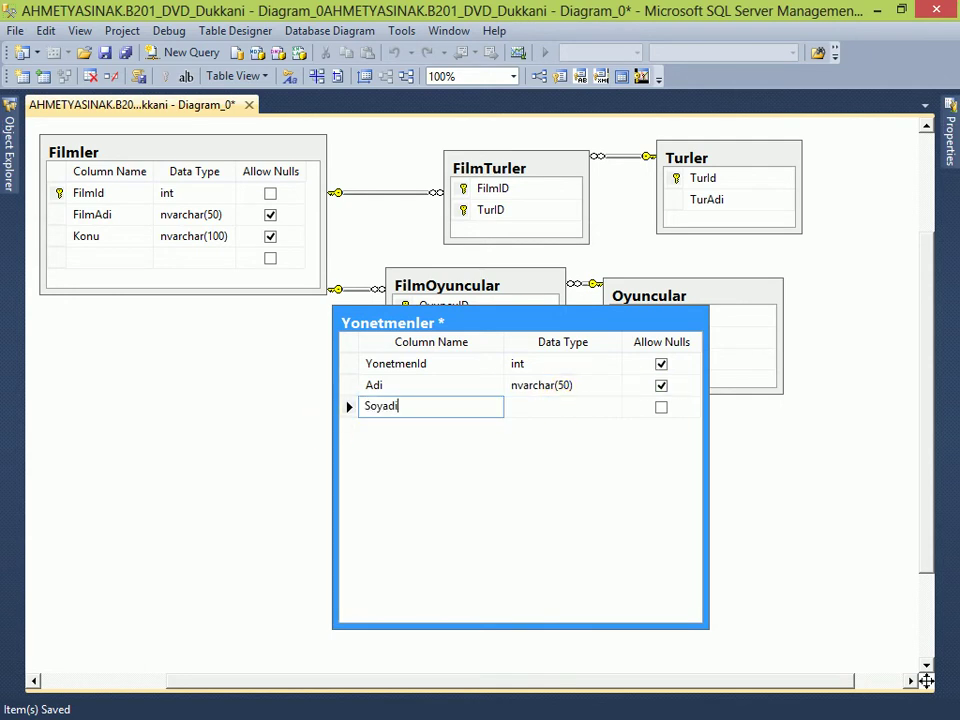
key("Tab")
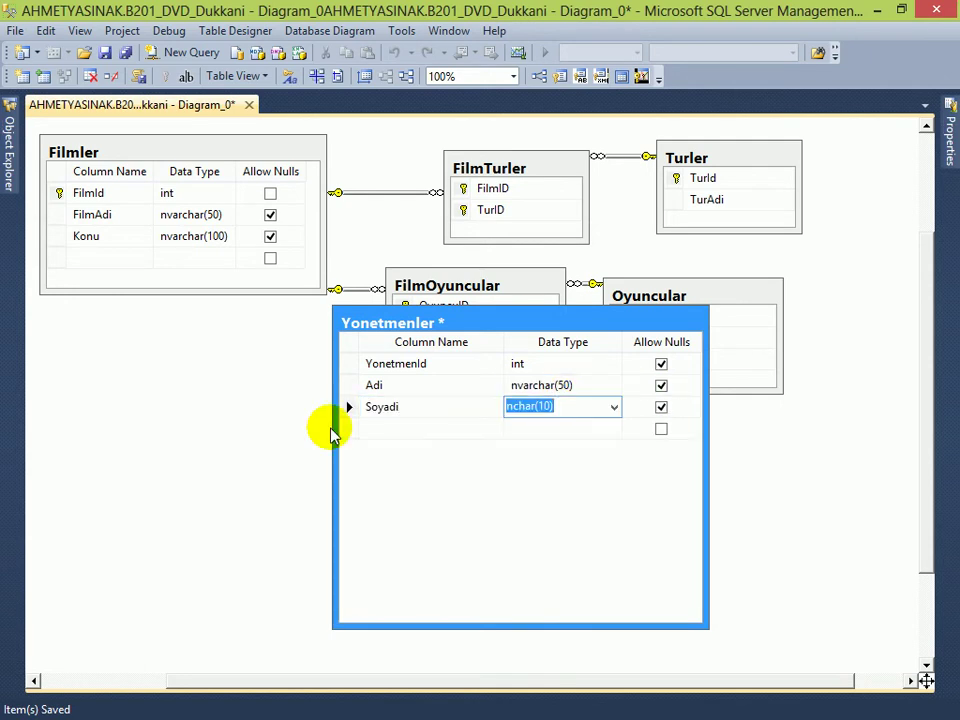
Step: Try to set the Soyadi column's data type to nvarchar(50) in its column properties
key("F4")
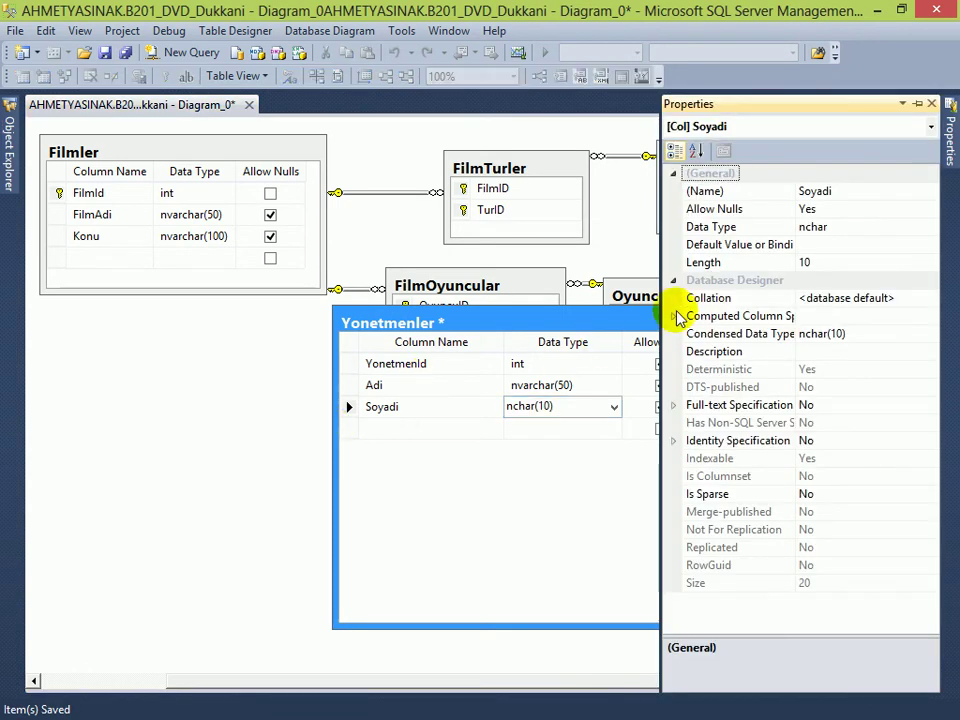
left_click(824, 226)
left_click(824, 226)
type("nvar")
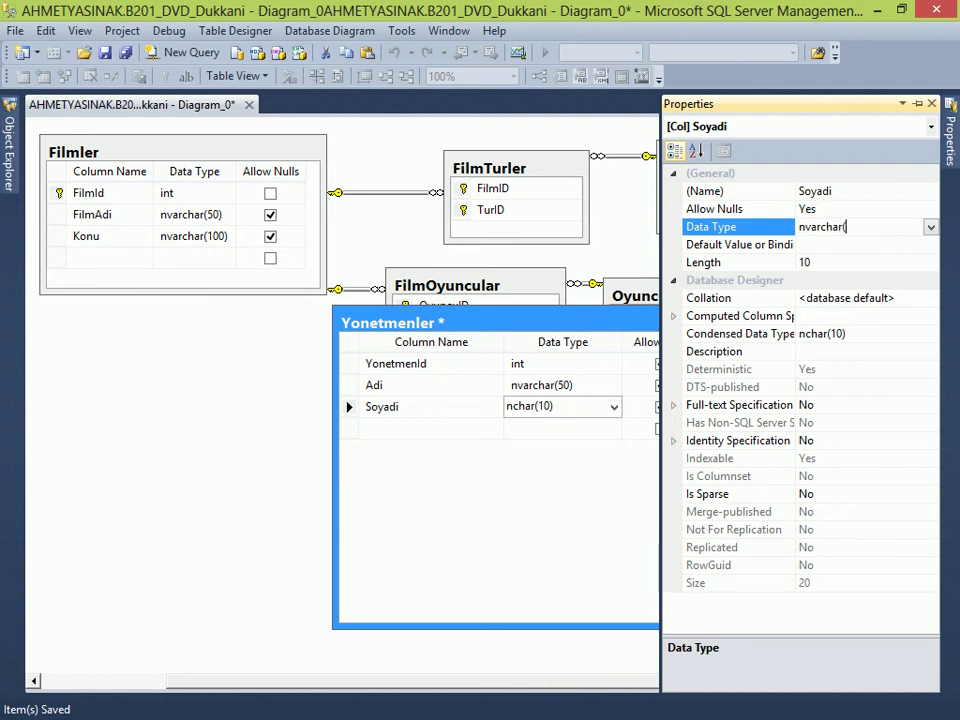
key("Return")
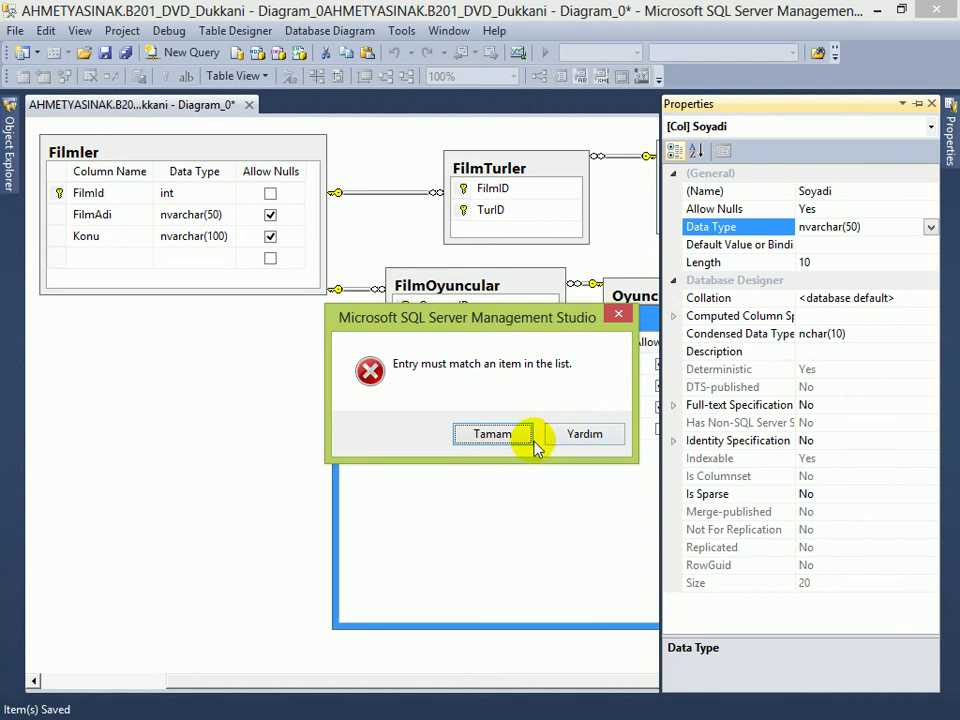
left_click(494, 435)
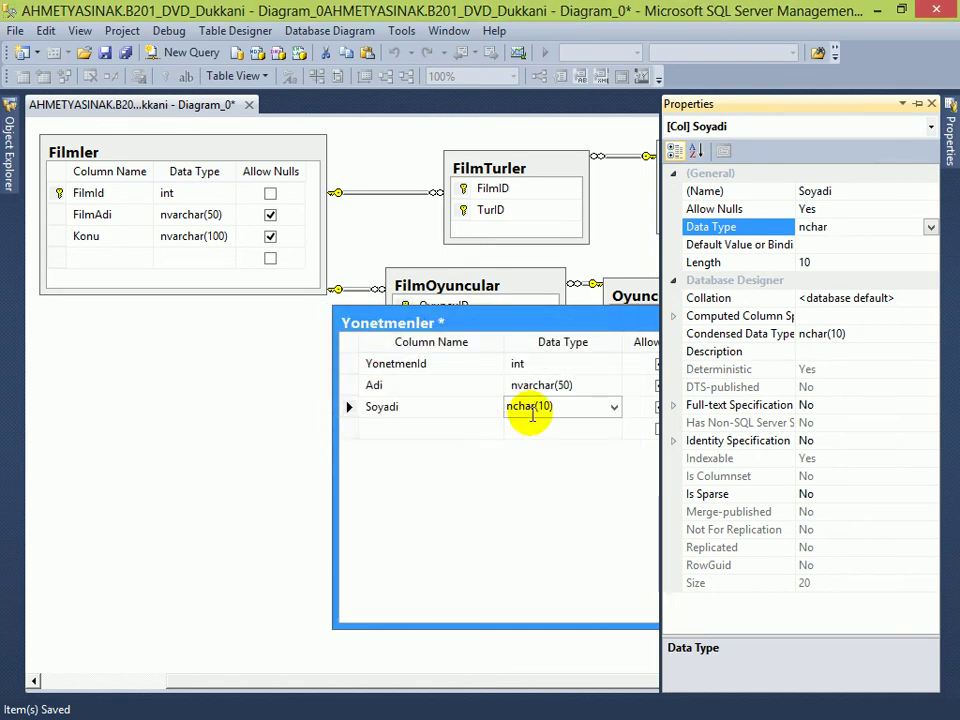
Step: Set the Soyadi column's data type to nvarchar(10) and move Yonetmenler down, clear of FilmOyuncular's columns
left_click(590, 400)
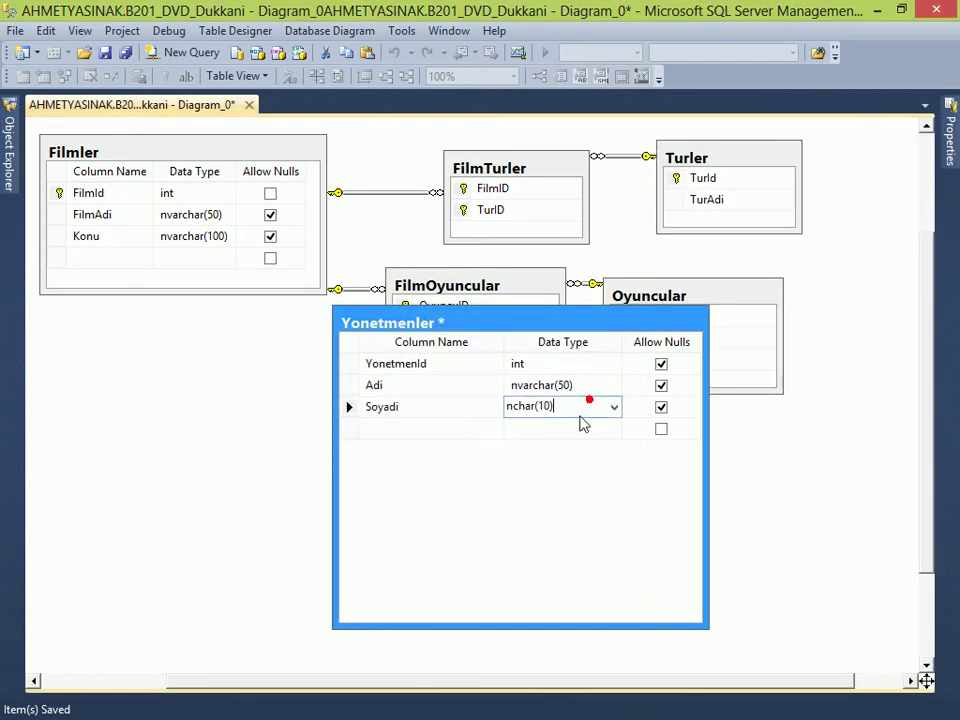
double_click(567, 407)
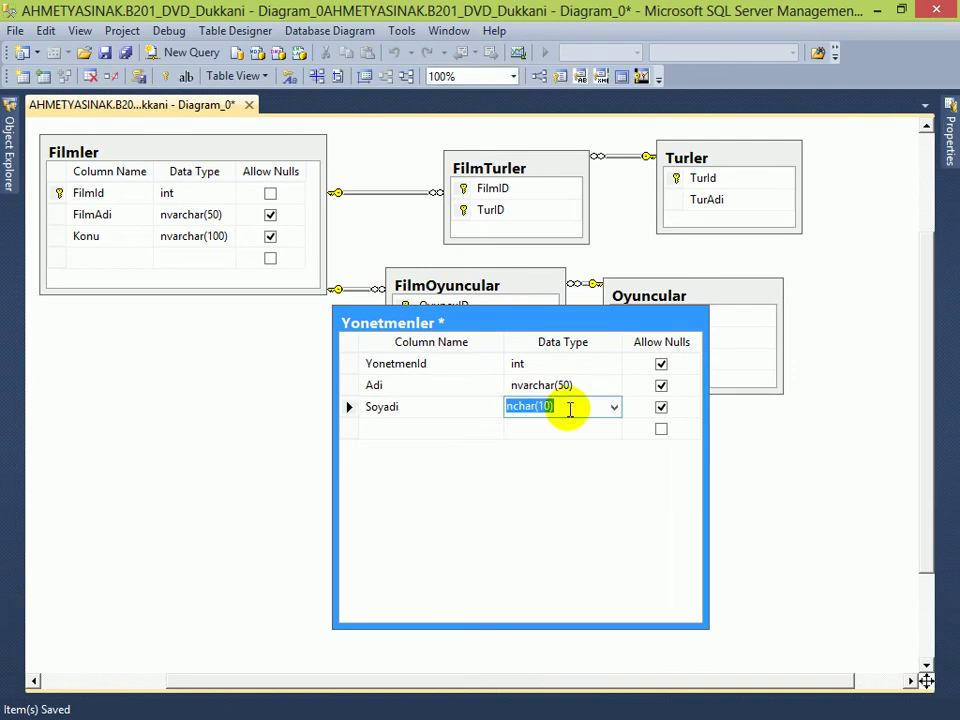
key("Home")
type("v")
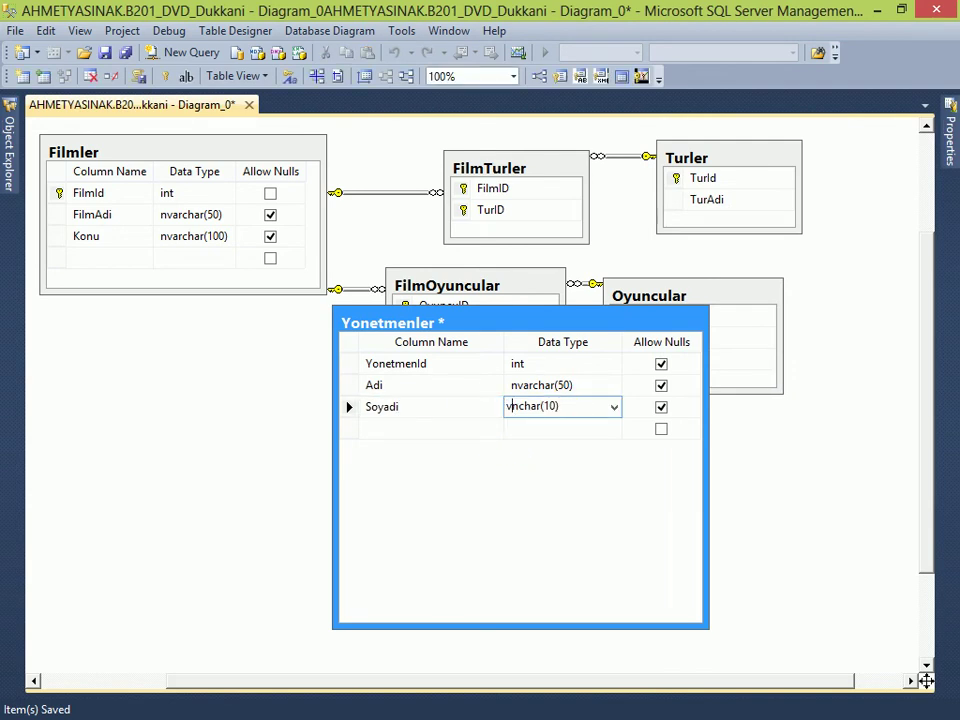
key("BackSpace")
type("var")
key("Tab")
left_click(439, 426)
left_click_drag(443, 321, 501, 364)
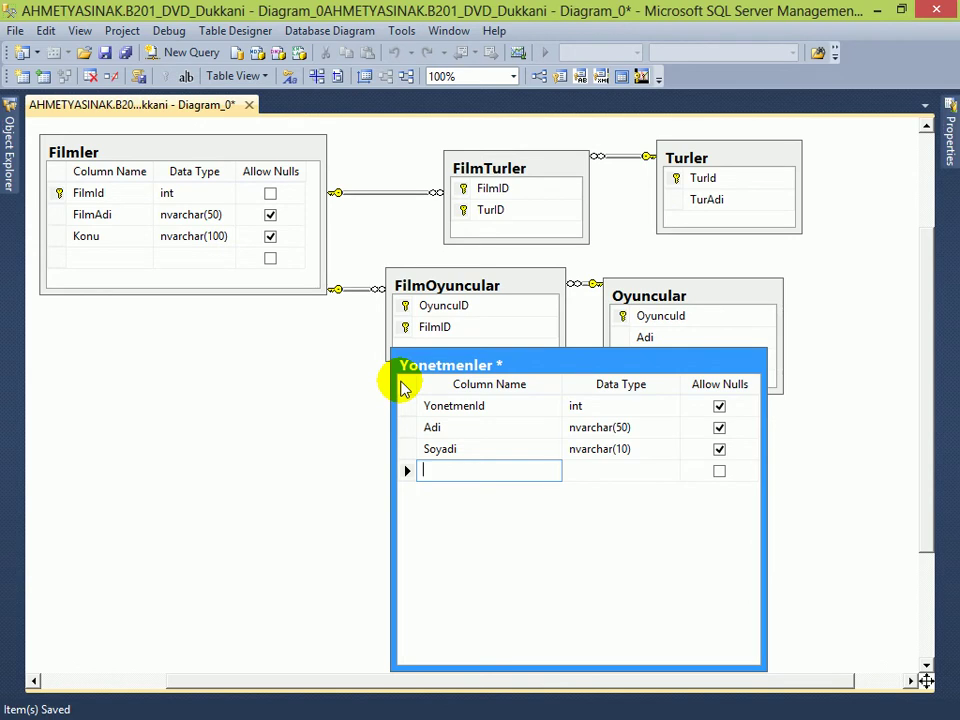
Step: Add a YonetmenID column to the Filmler table and try tint as its data type
left_click(106, 256)
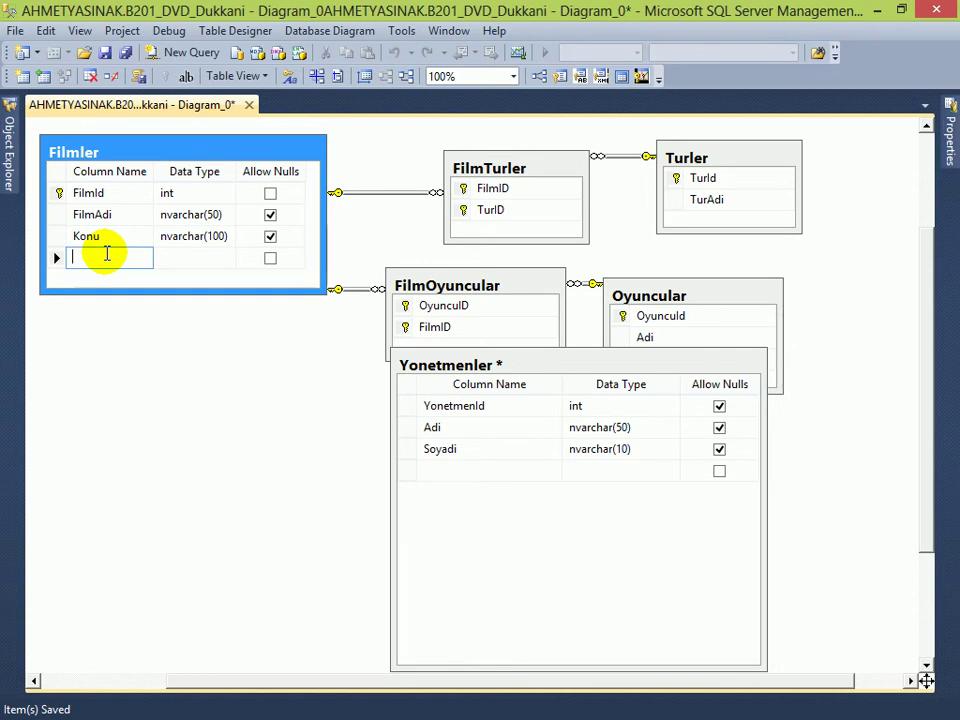
type("YonetmenID")
key("Tab")
type("image")
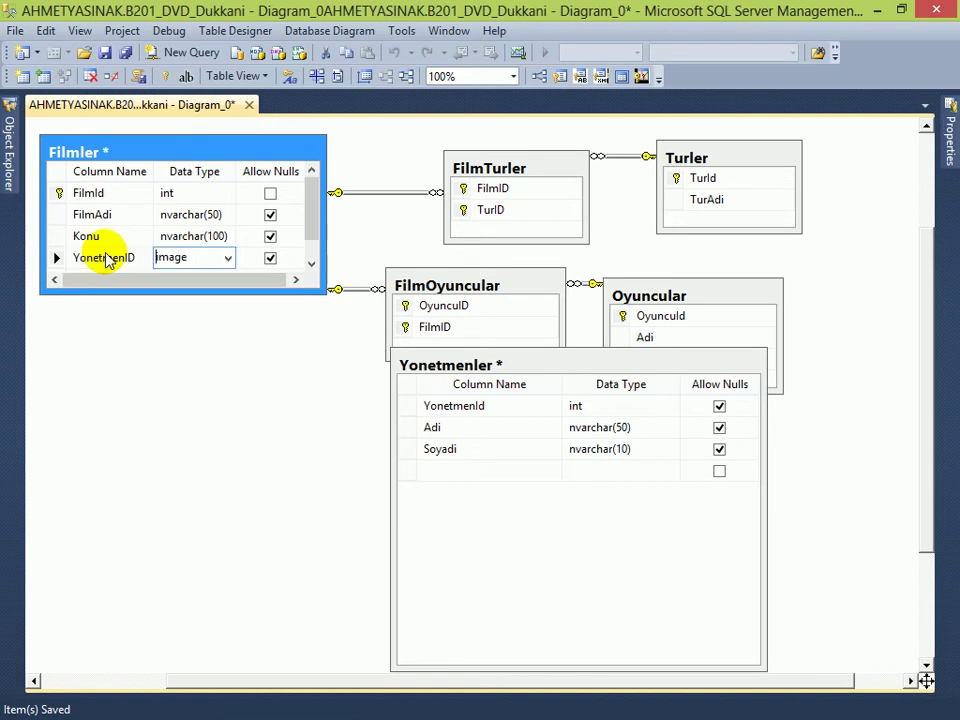
key("shift+Home")
type("tint")
key("Tab")
key("Tab")
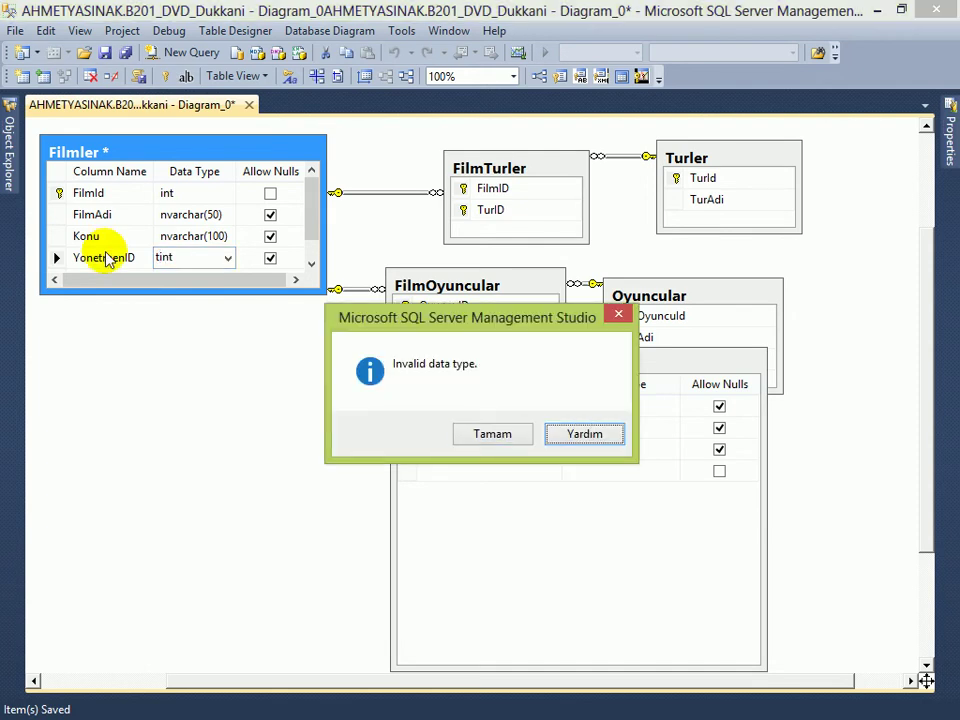
key("Return")
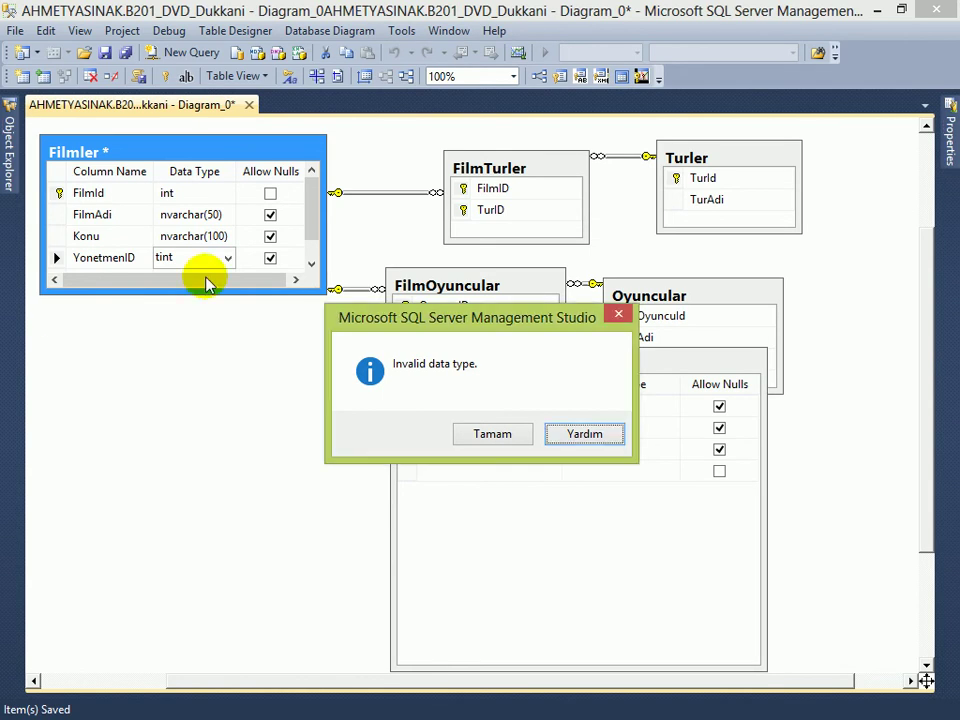
left_click(492, 433)
Step: Set the YonetmenID column's data type to int and lengthen the Filmler table to show an empty row below it
left_click(201, 264)
double_click(195, 257)
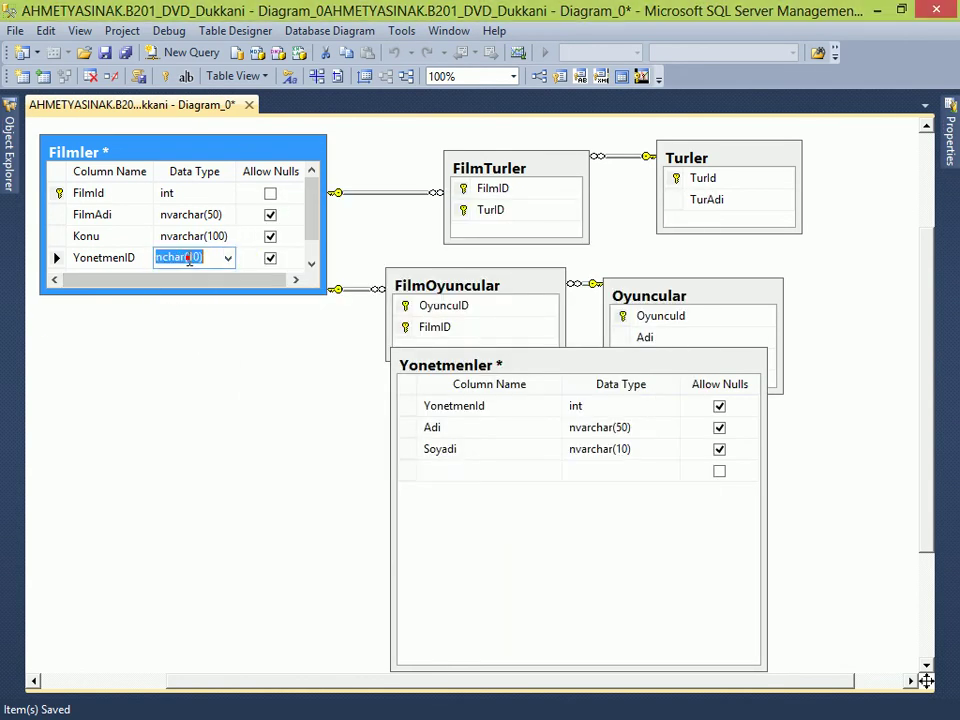
type("image")
double_click(198, 269)
type("int")
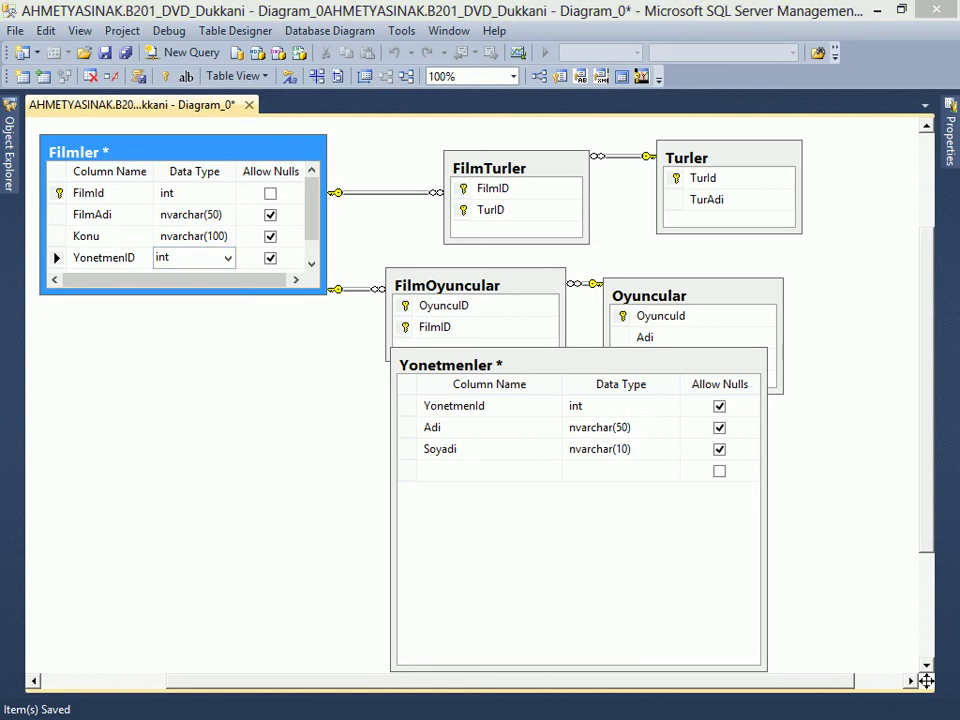
key("F1")
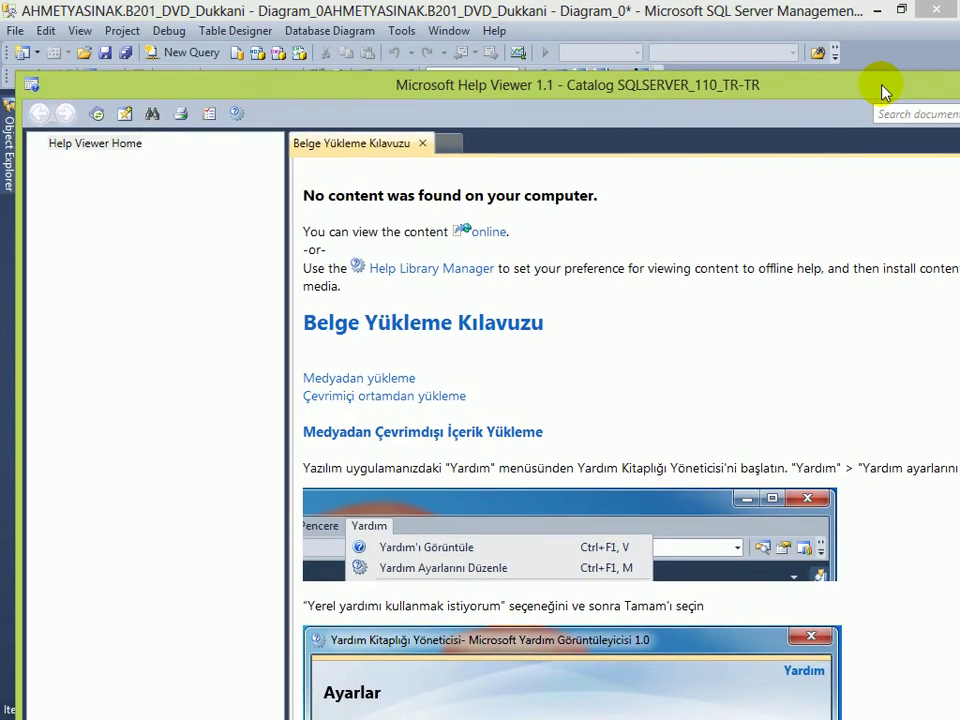
key("alt+F4")
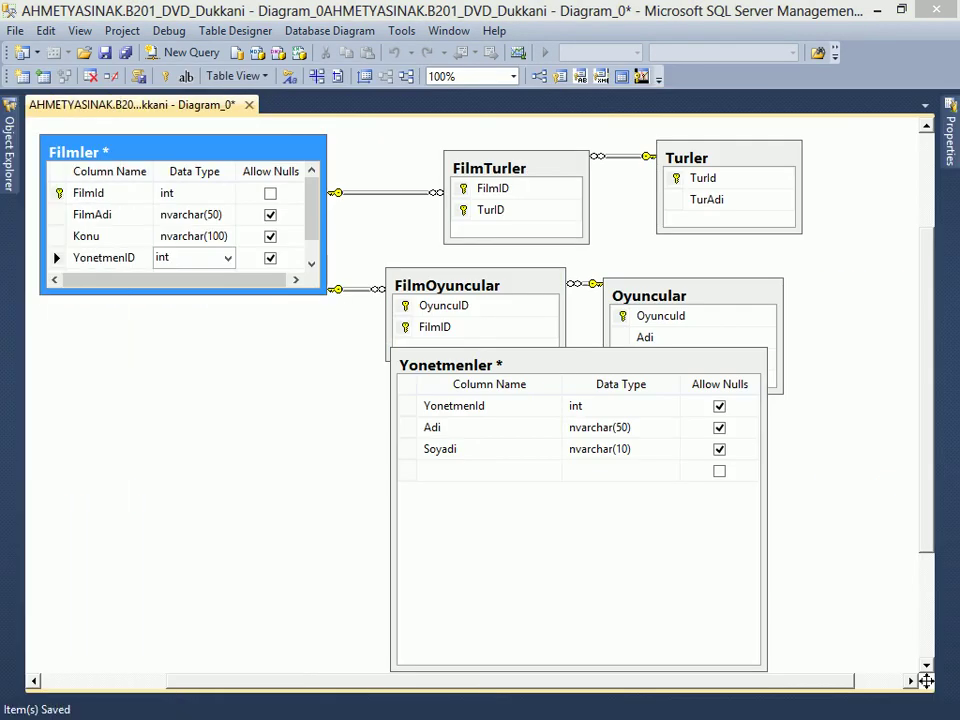
left_click_drag(238, 292, 252, 362)
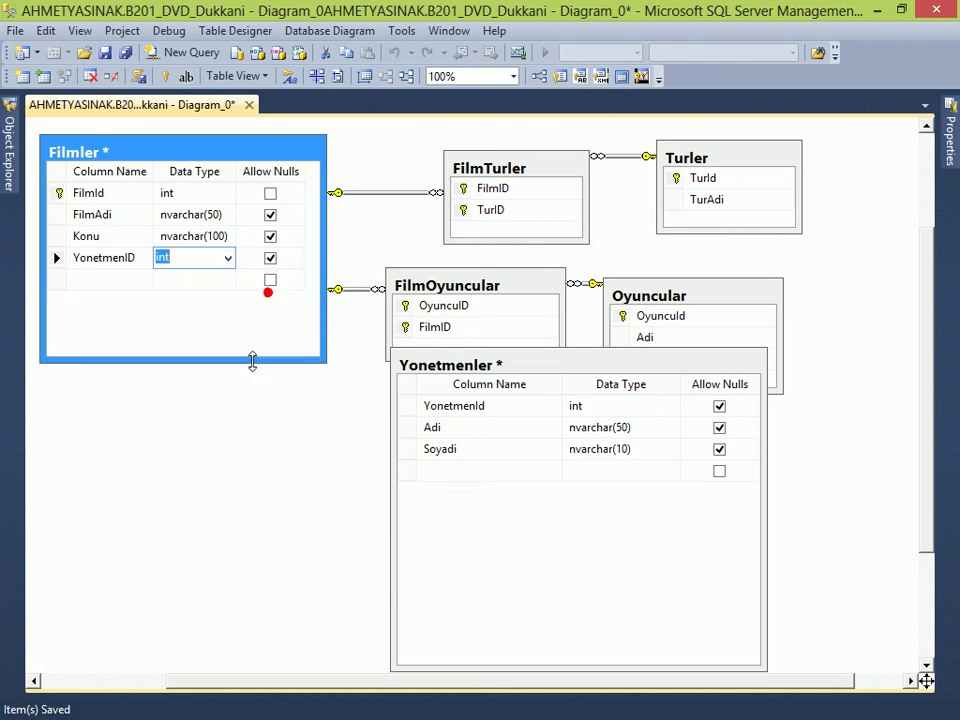
left_click(155, 278)
left_click(101, 276)
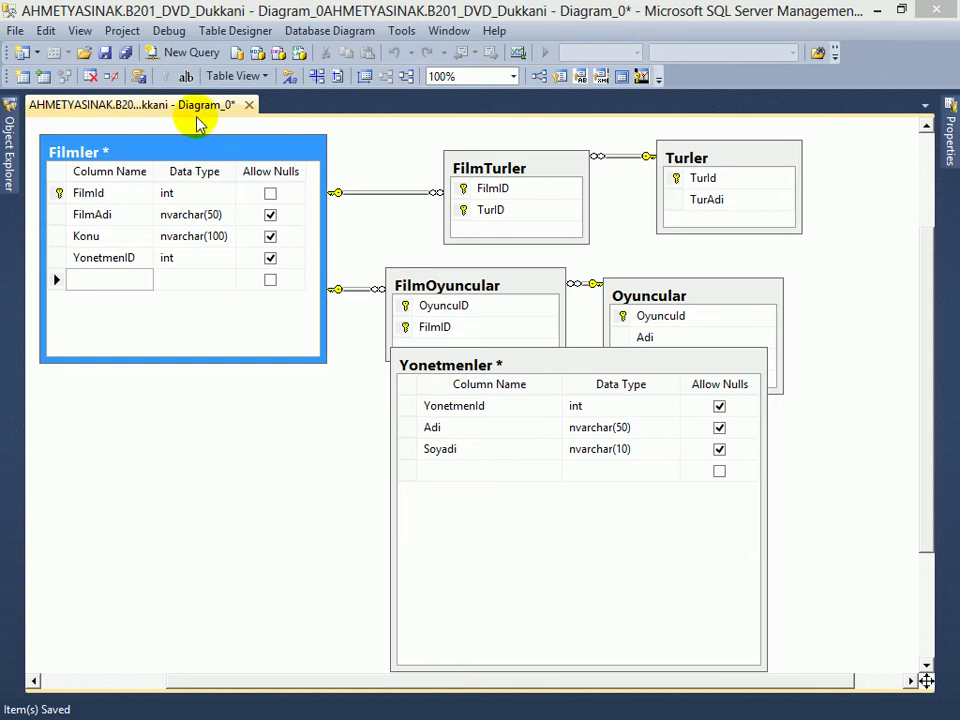
Step: Add a Sure column with the int data type to the Filmler table
left_click(120, 282)
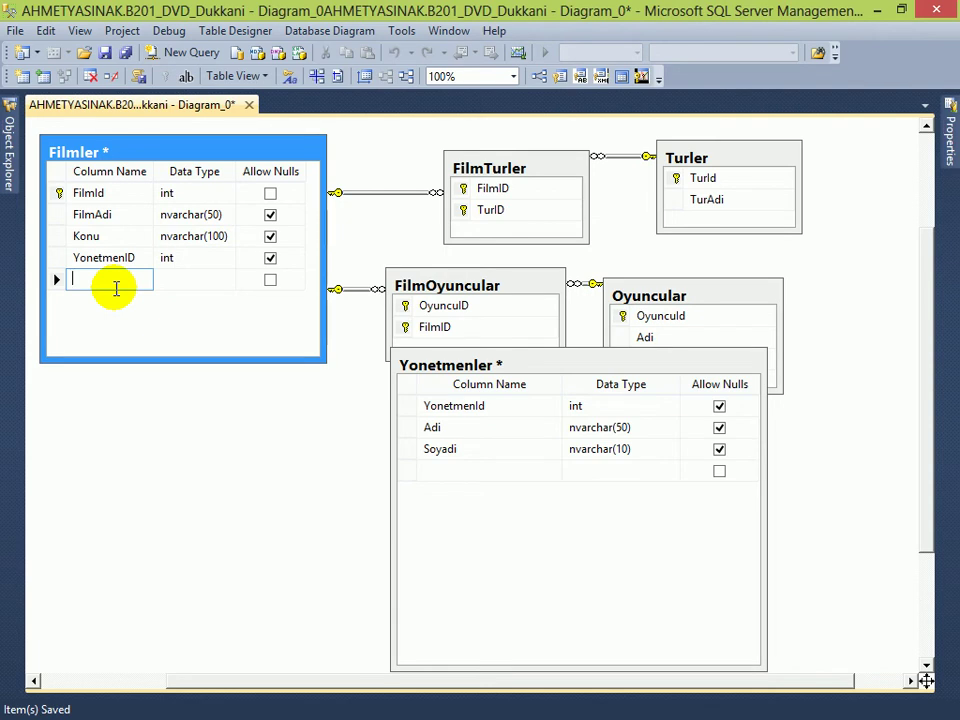
type("Sure")
key("Tab")
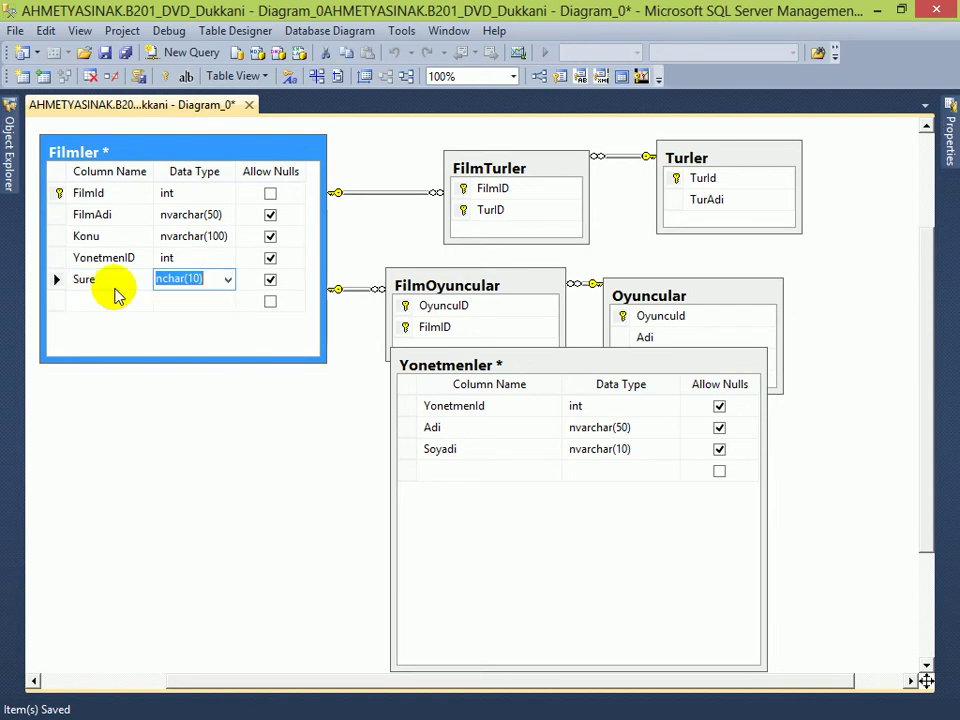
type("image")
key("Home")
key("shift+Right")
key("shift+Right")
key("shift+Right")
key("shift+Right")
key("shift+Right")
type("int")
key("Tab")
key("Tab")
Step: Add a VizyonTarihi column with the date data type to the Filmler table
type("ÖV")
key("BackSpace")
key("BackSpace")
type("VizyonTarihi")
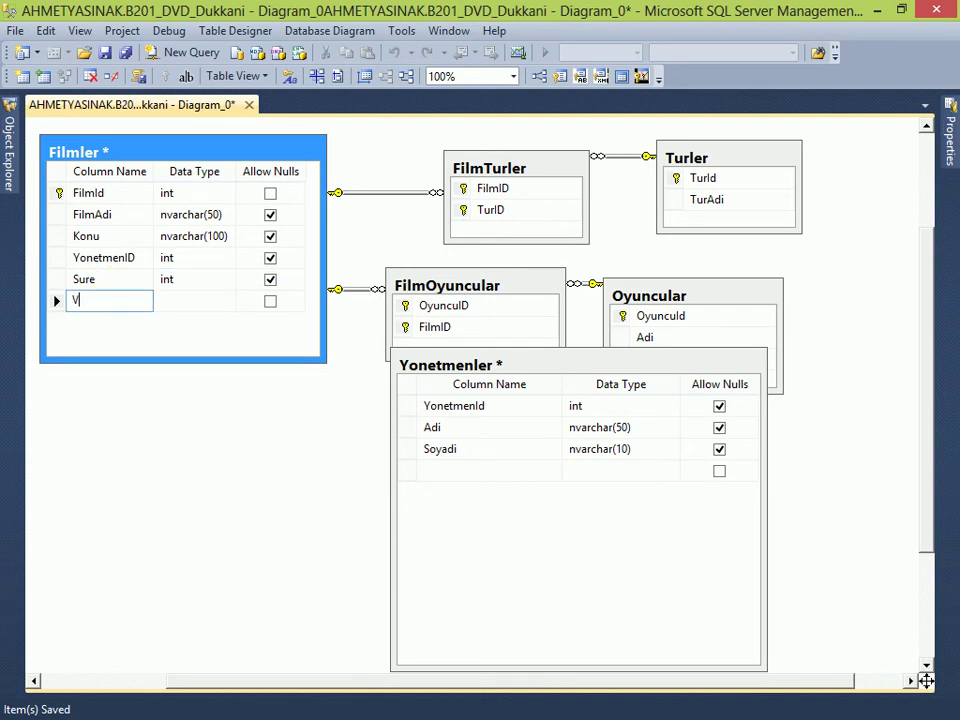
key("Tab")
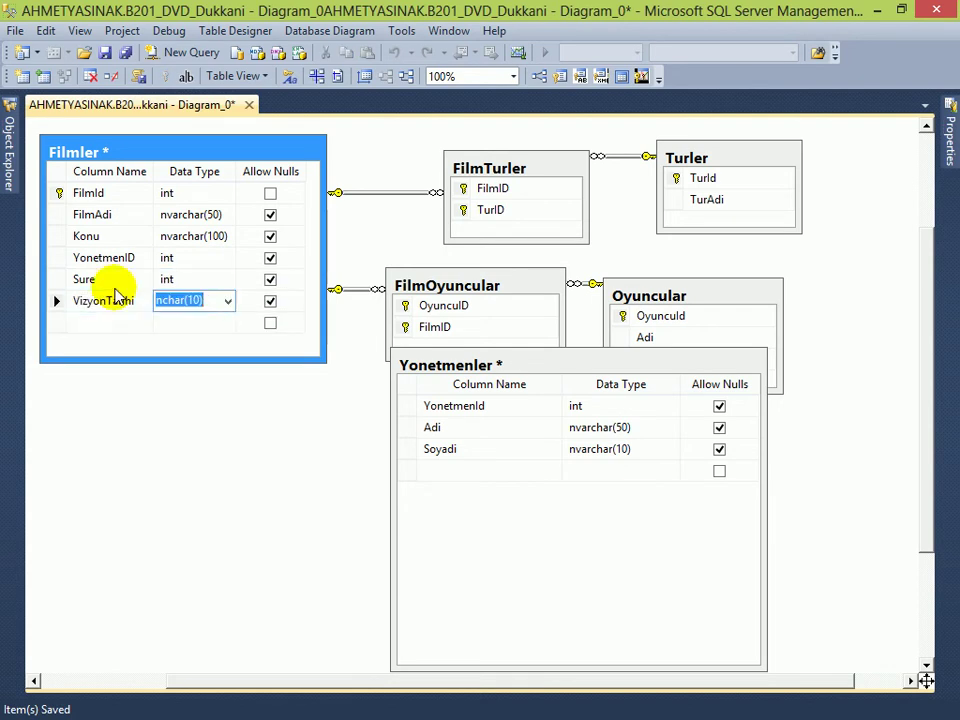
type("date")
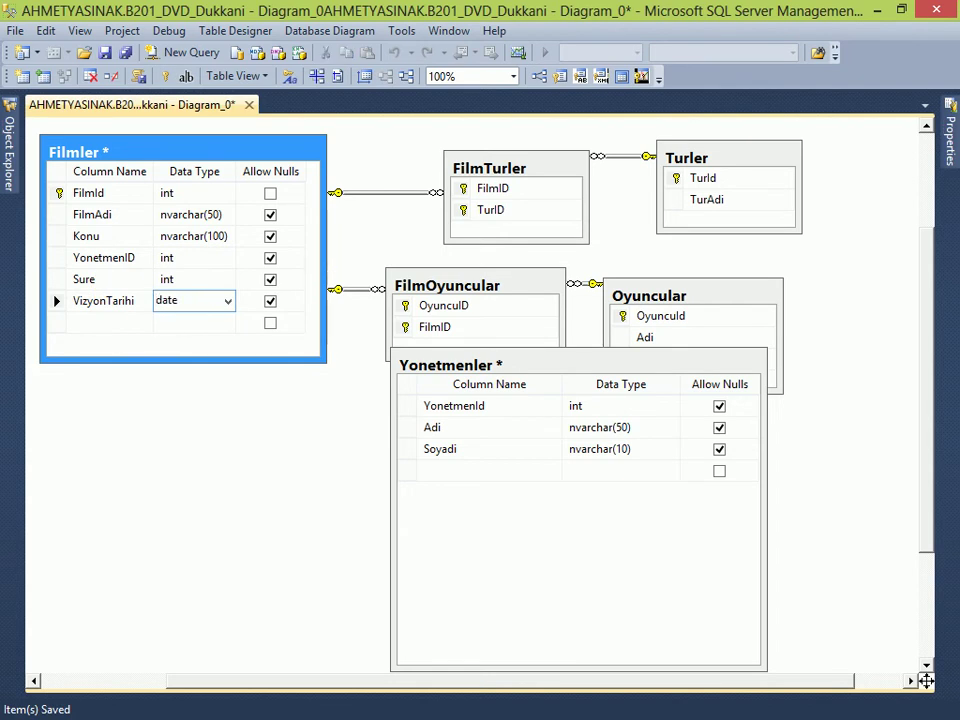
key("Tab")
key("Tab")
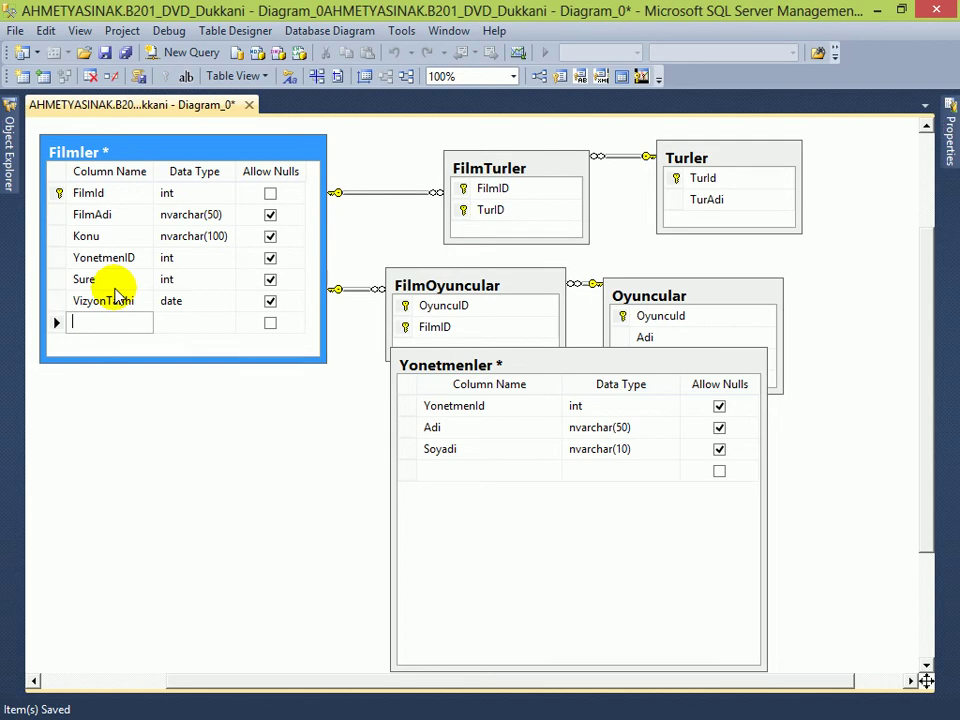
Step: Add a Fiyat column with the money data type to the Filmler table
type("Fiyat")
key("Tab")
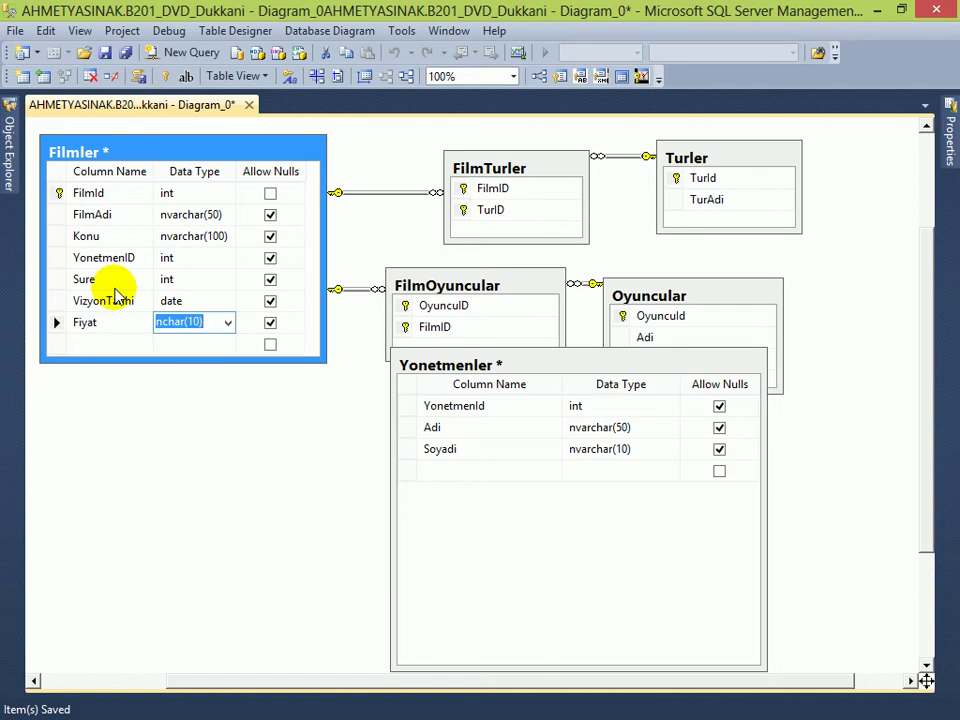
type("money")
key("Tab")
key("Tab")
Step: Add a Stok column below Fiyat and lengthen the Filmler table so that all its rows show
type("Stok")
key("Tab")
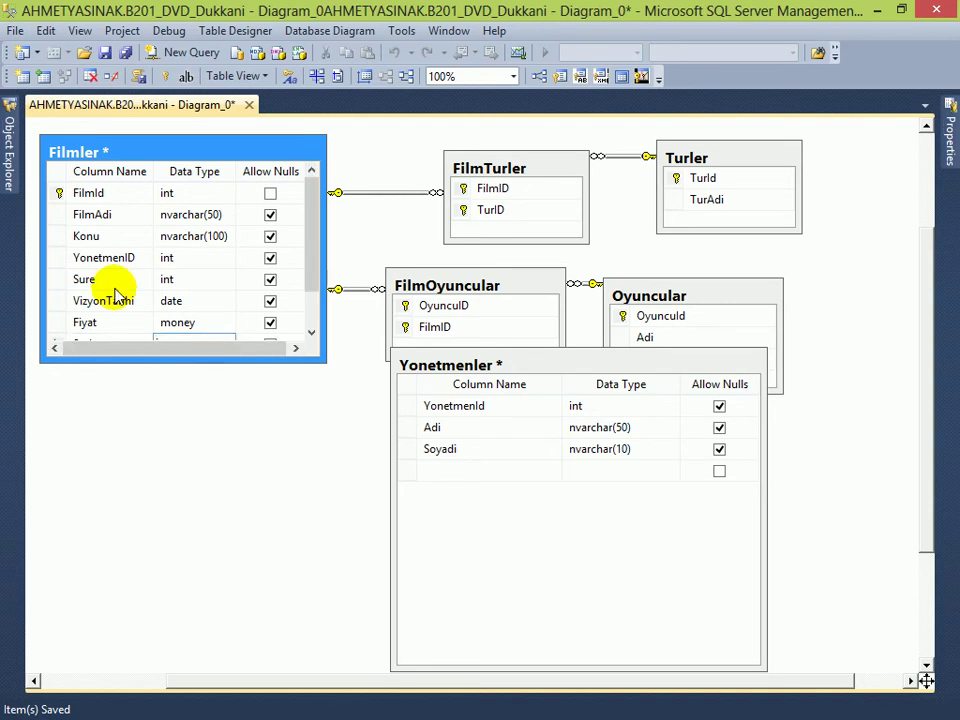
left_click_drag(148, 360, 150, 440)
Step: Set the Stok column's data type to tinyint
left_click(200, 344)
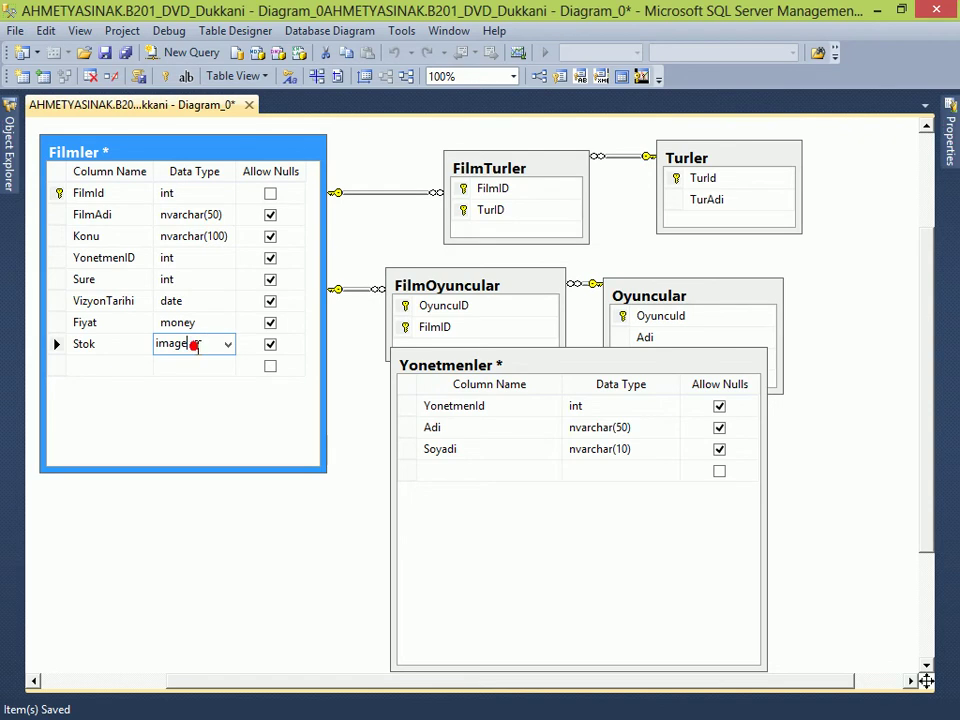
double_click(195, 345)
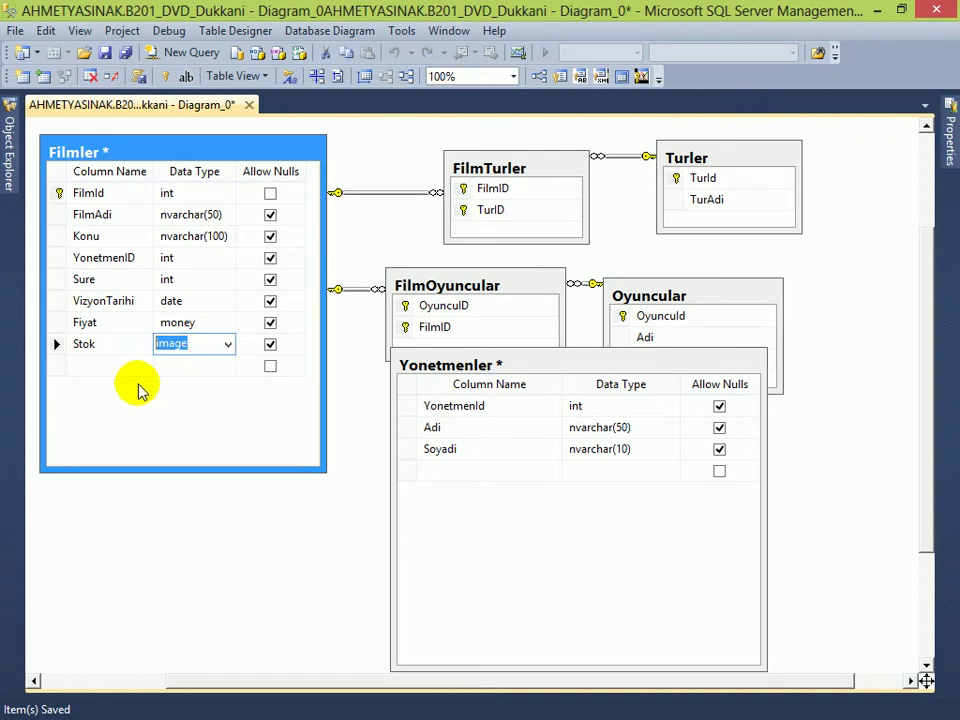
type("text")
key("Home")
key("shift+End")
key("Down")
key("BackSpace")
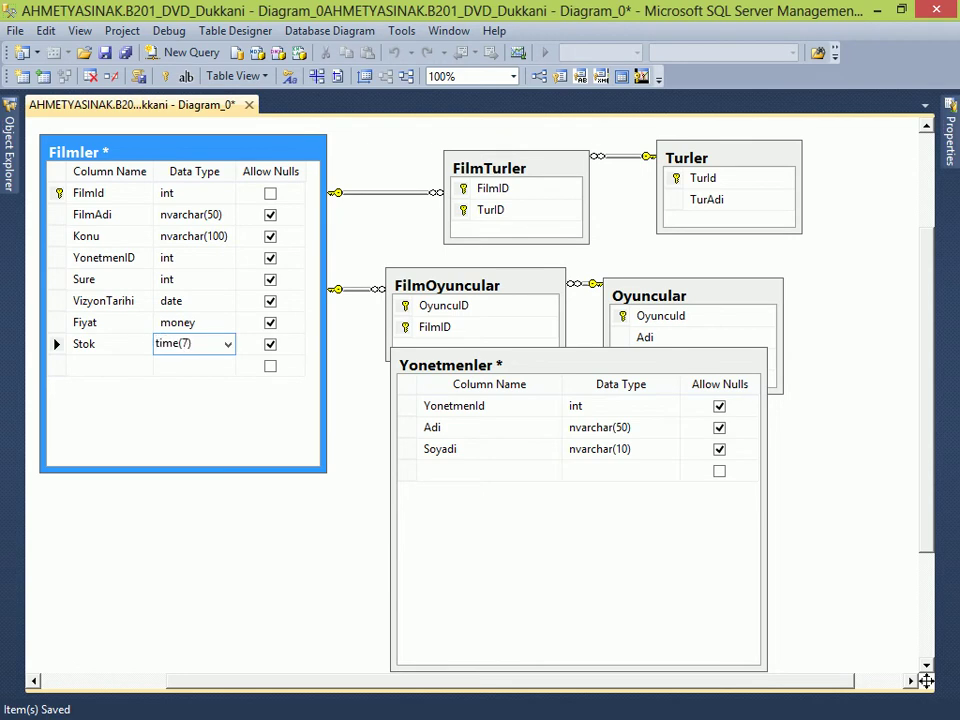
key("shift+Right")
key("shift+Right")
key("shift+Right")
key("shift+Right")
key("shift+Right")
key("shift+Right")
type("inyint")
left_click(92, 364)
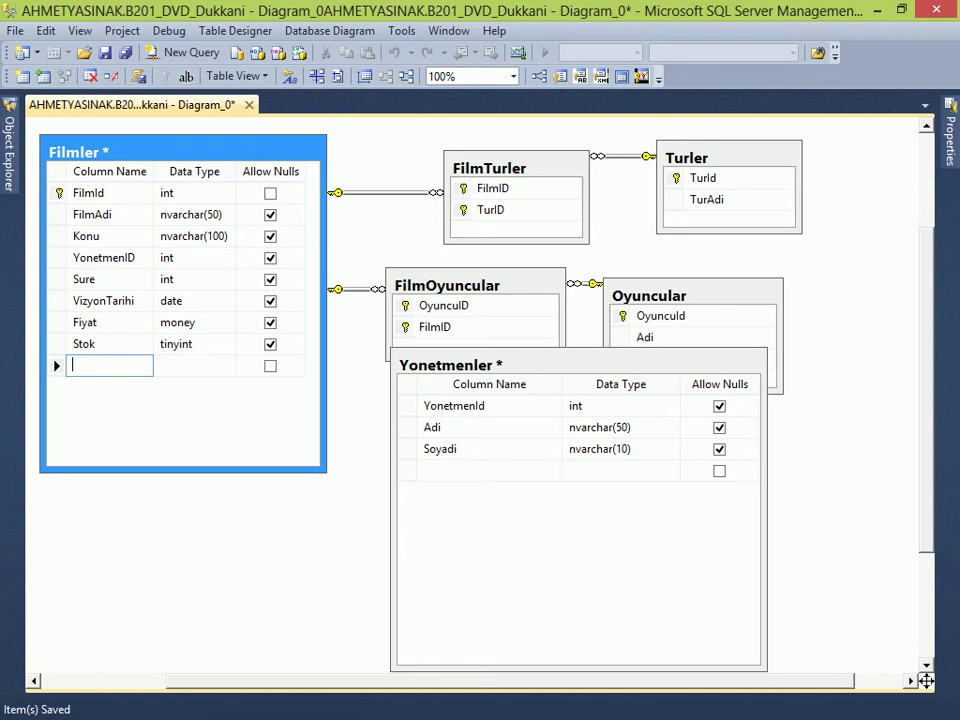
left_click(110, 322)
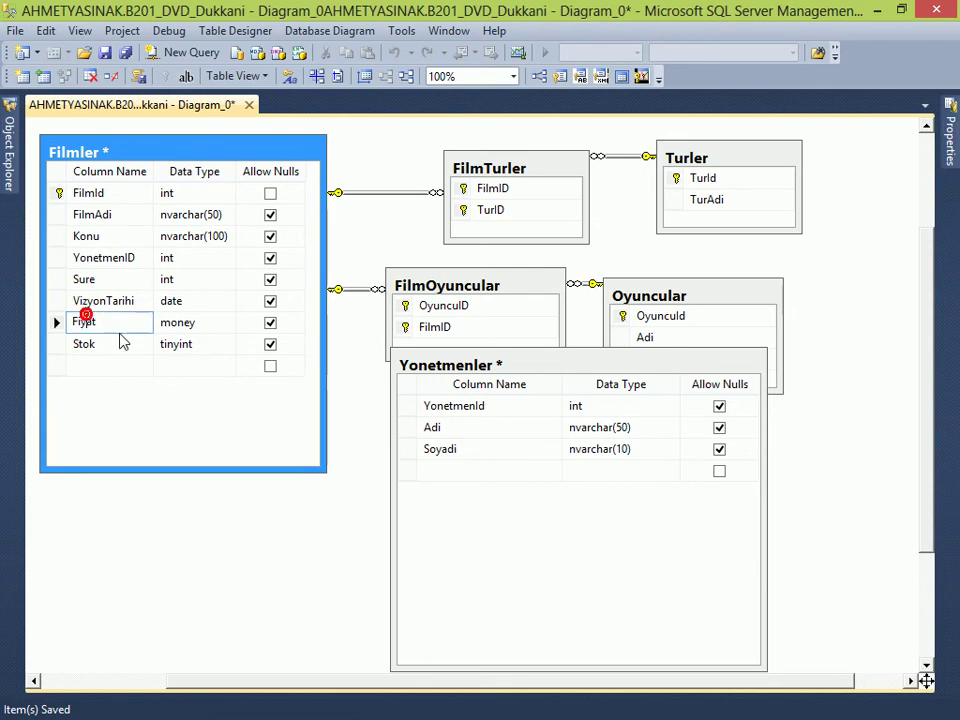
left_click(125, 322)
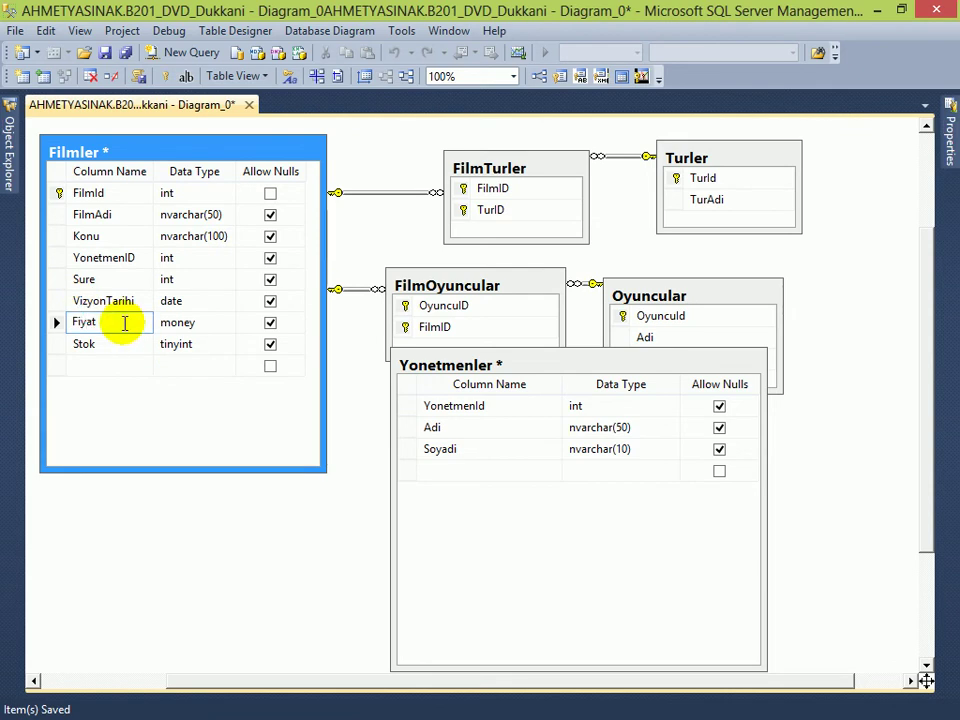
left_click(103, 348)
left_click(111, 364)
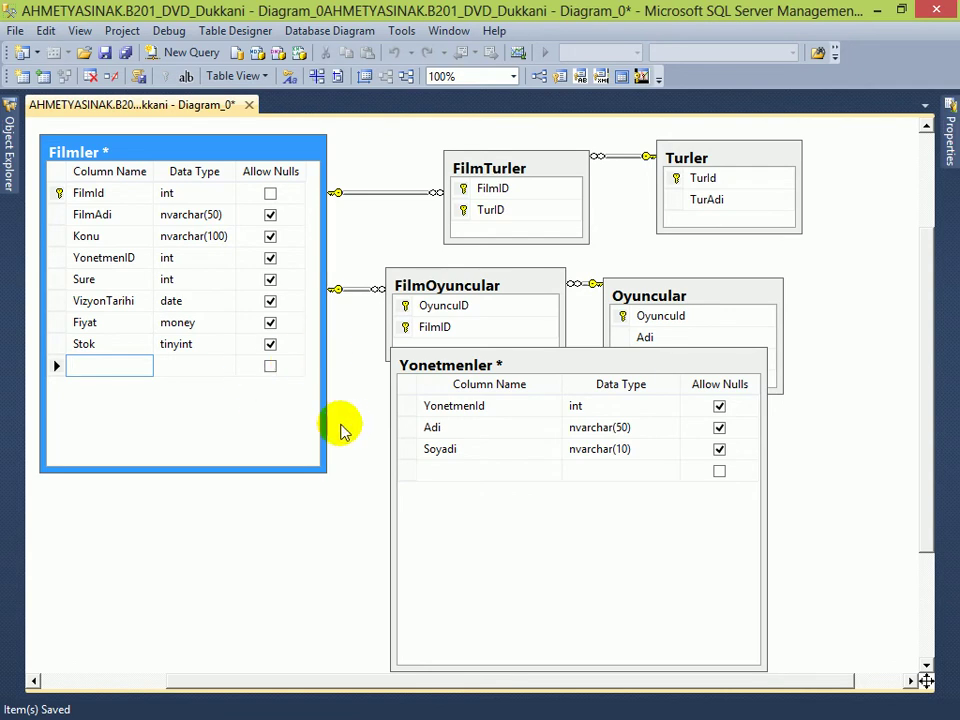
Step: Shorten the Filmler table so that it ends just below its empty last row
left_click(255, 522)
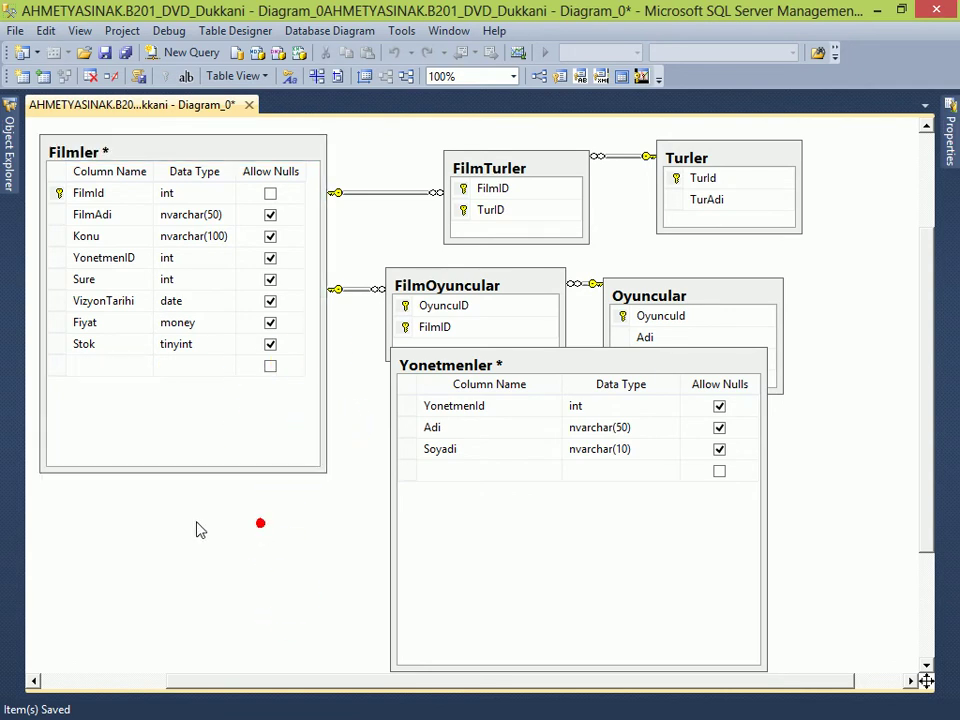
left_click(221, 467)
left_click(208, 474)
left_click(208, 468)
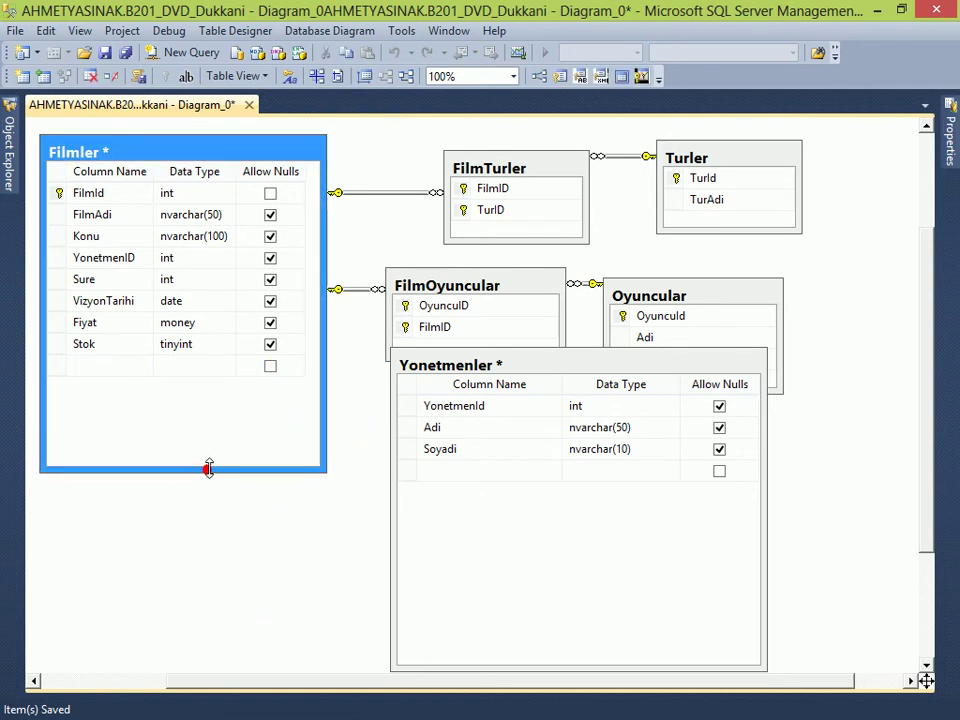
left_click_drag(208, 468, 208, 423)
left_click(78, 360)
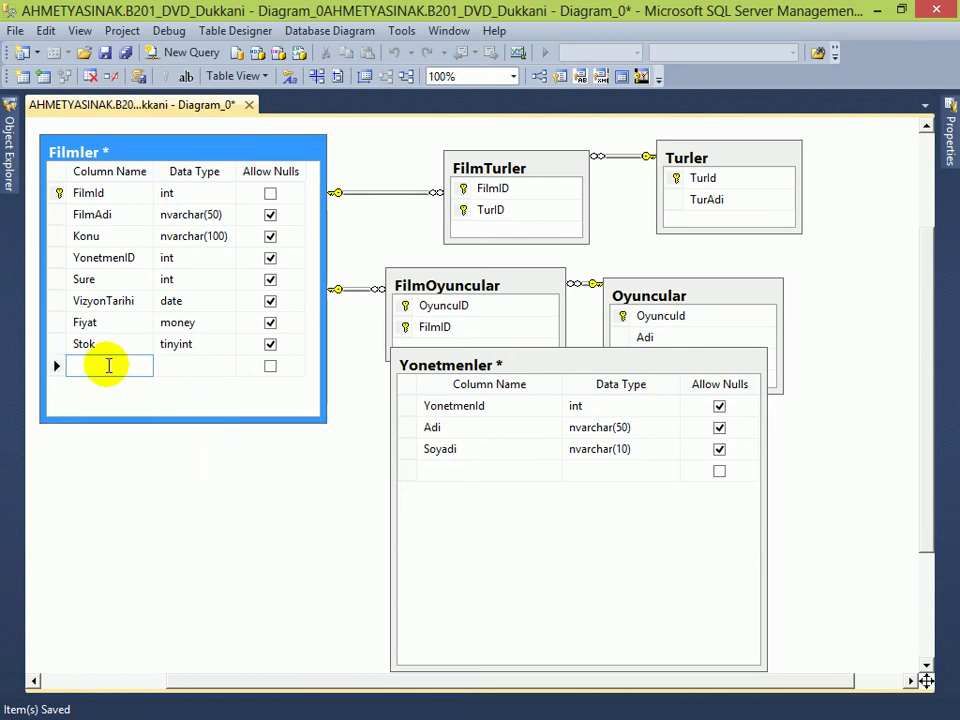
left_click(84, 322)
left_click(110, 322)
left_click(67, 322)
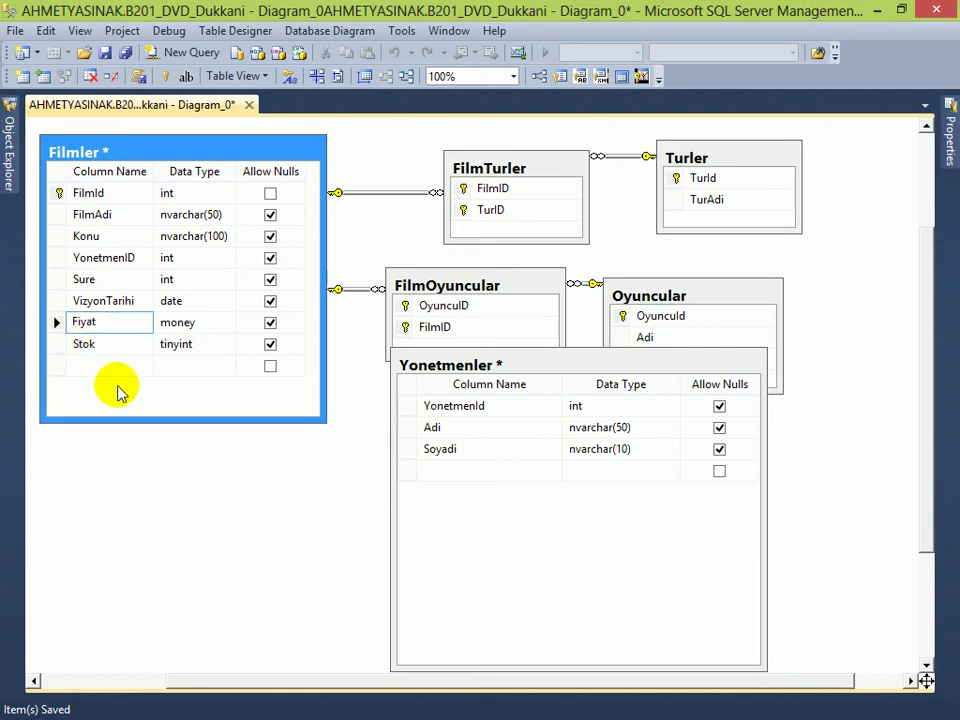
left_click(167, 474)
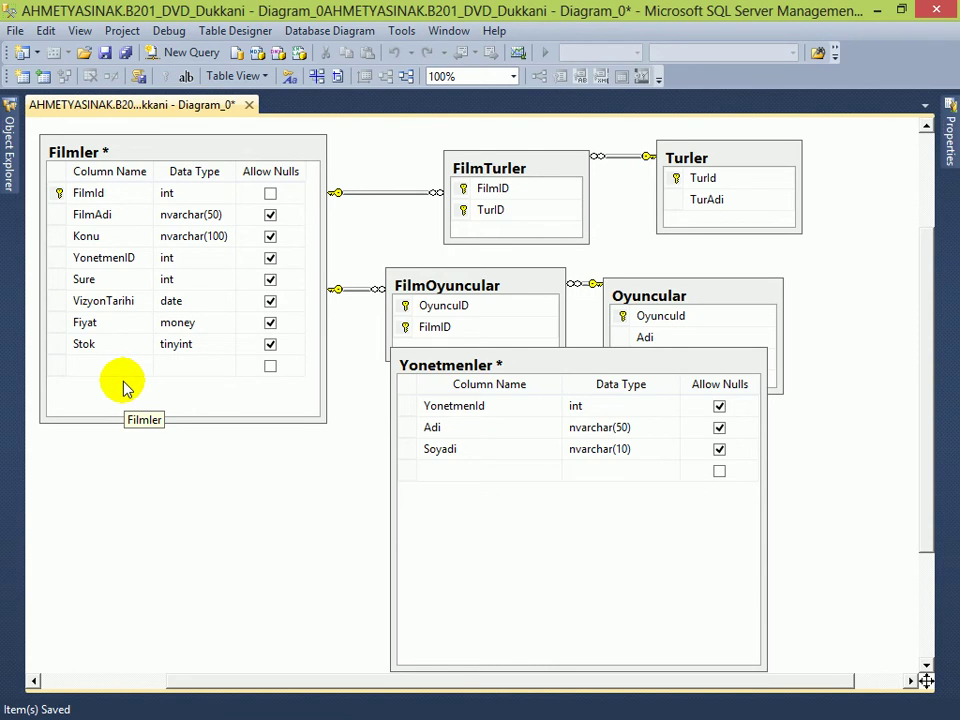
left_click(178, 404)
left_click_drag(180, 421, 180, 396)
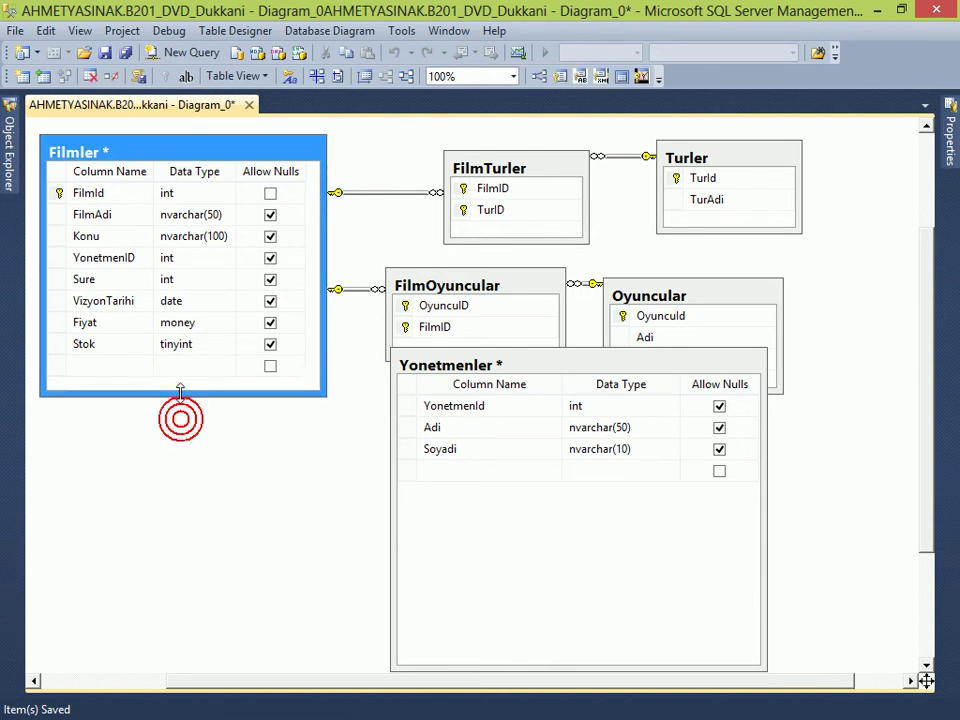
Step: Add a new table named Raflar to the diagram in the empty area below Filmler
left_click(164, 432)
right_click(140, 430)
left_click(208, 443)
type("Raf")
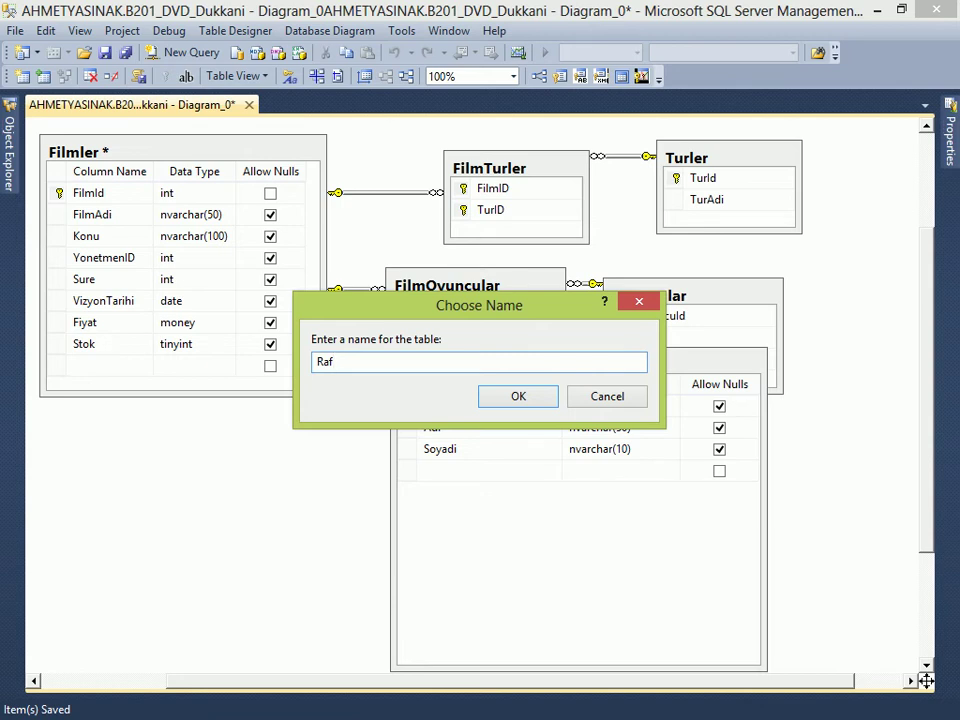
type("lar")
key("Return")
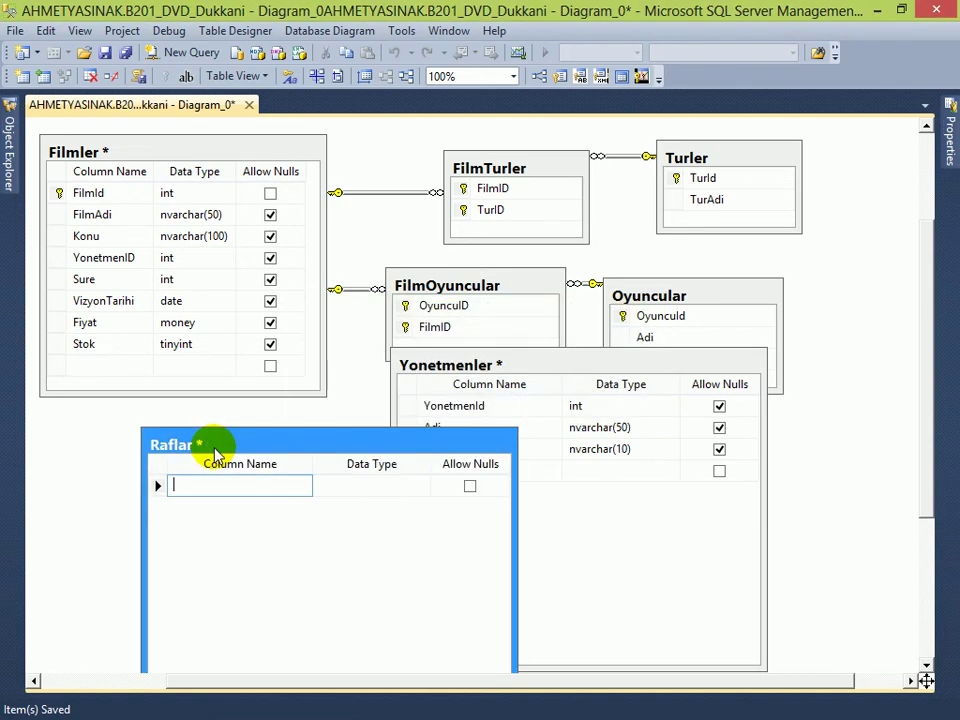
Step: Add a RafId column with the int data type as the first column of the Raflar table
type("RafI")
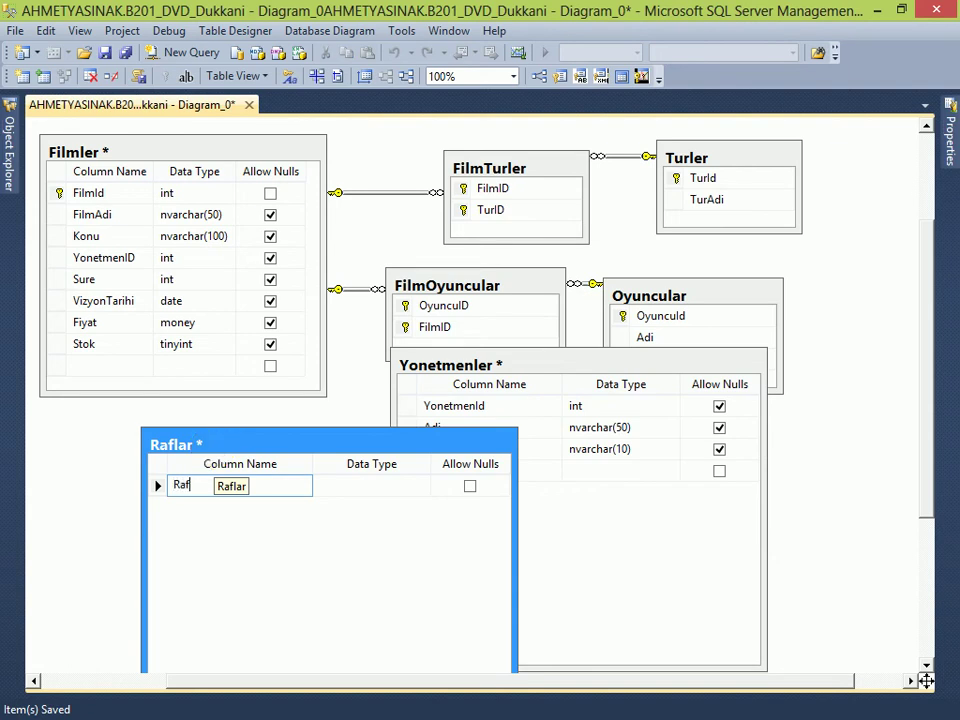
type("d")
key("Tab")
type("image")
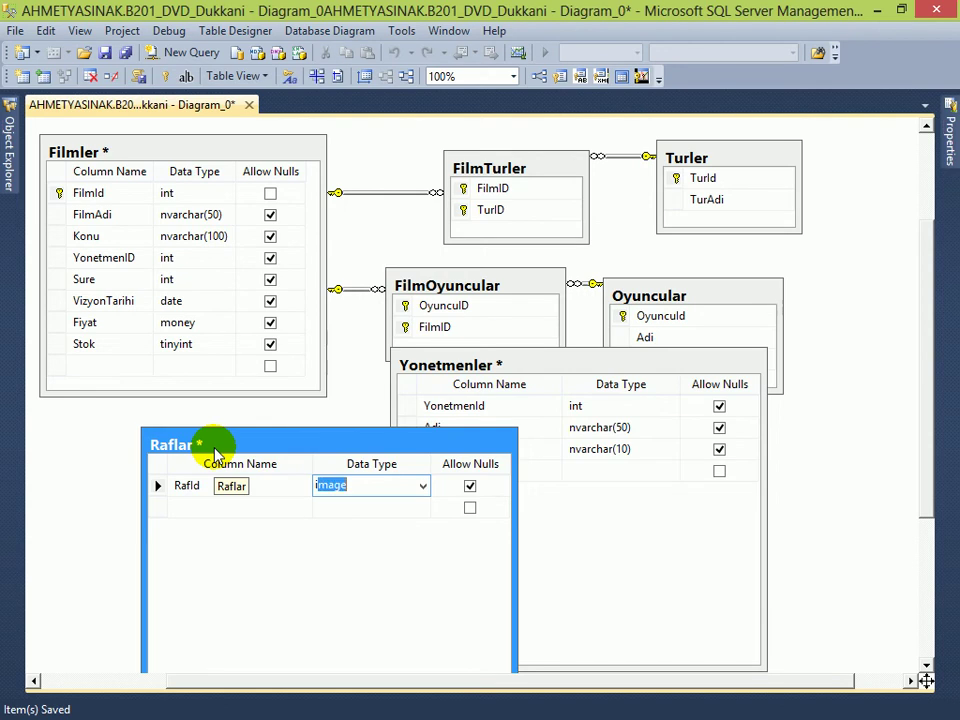
type("int")
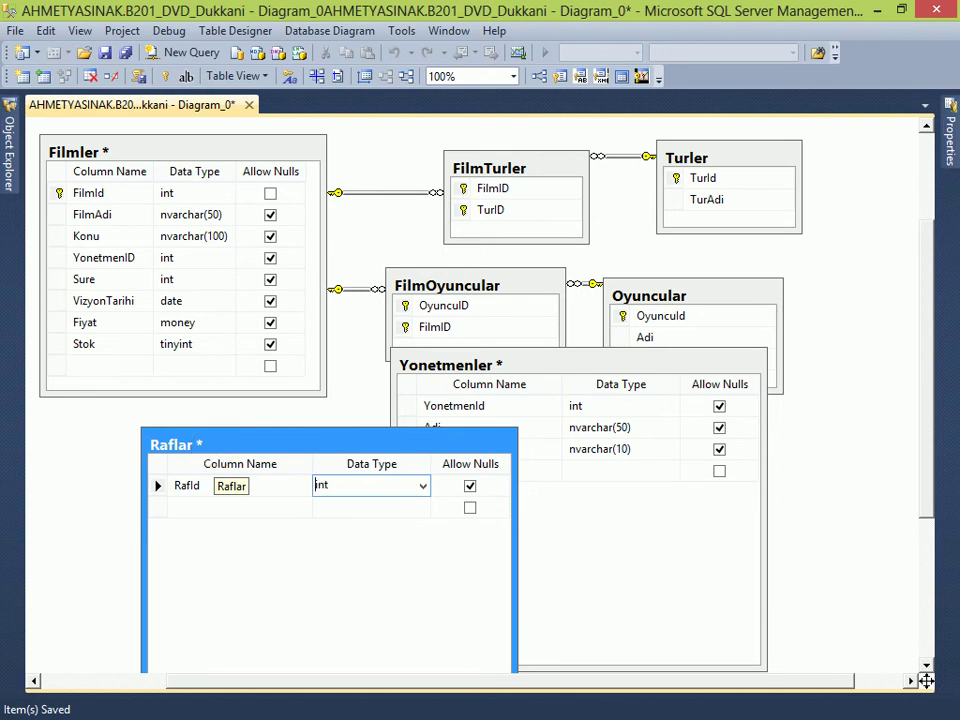
left_click(198, 509)
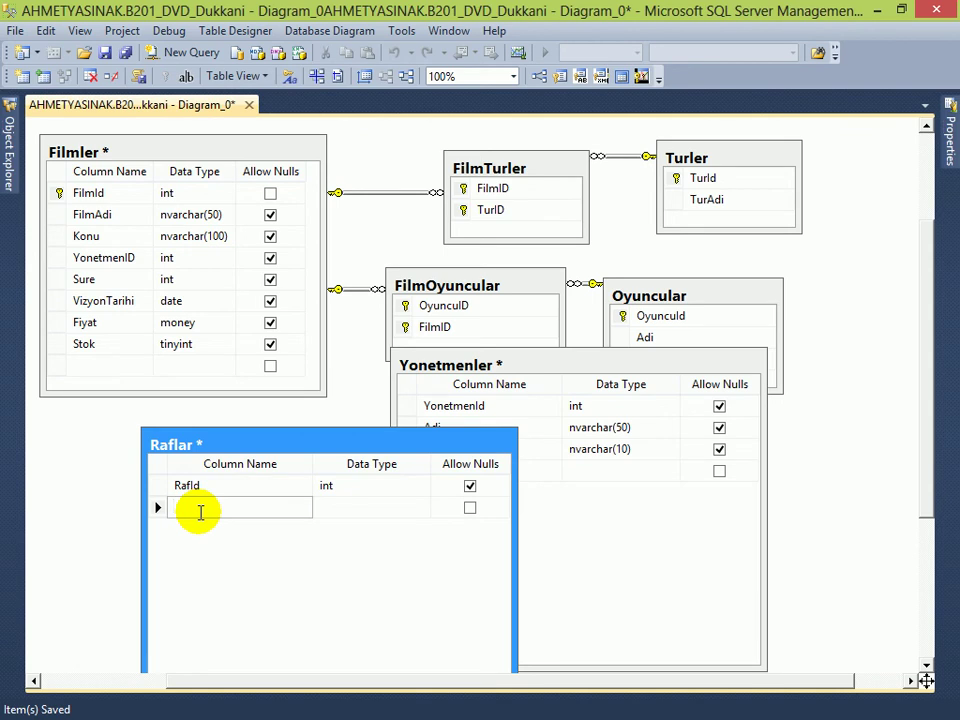
Step: Make RafId the primary key of the Raflar table and set its Is Identity property to Yes
left_click(226, 485)
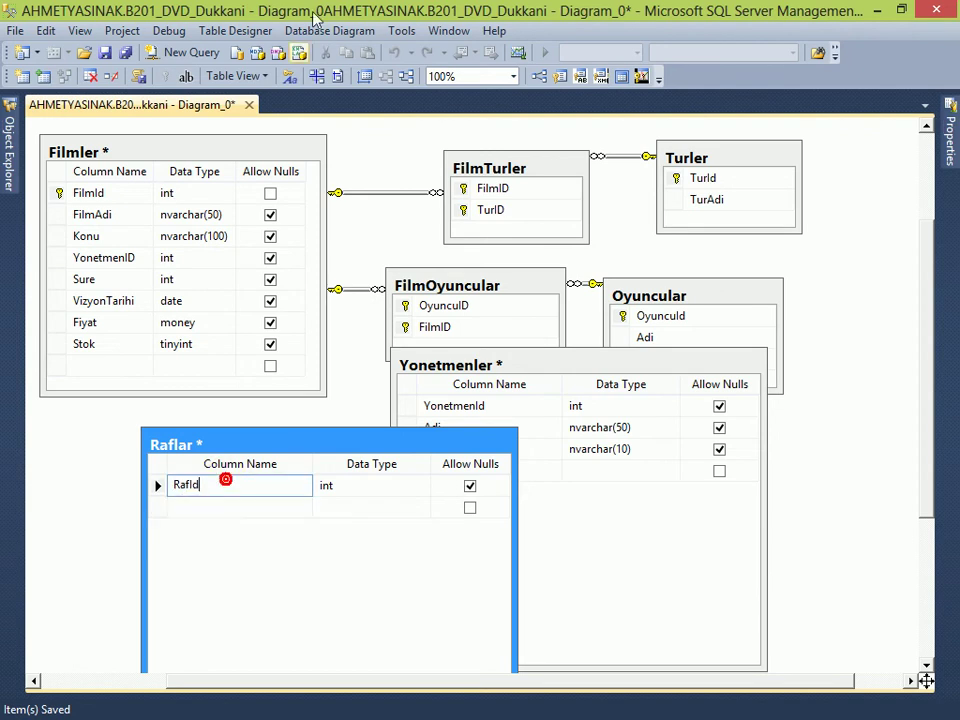
left_click(165, 76)
key("F4")
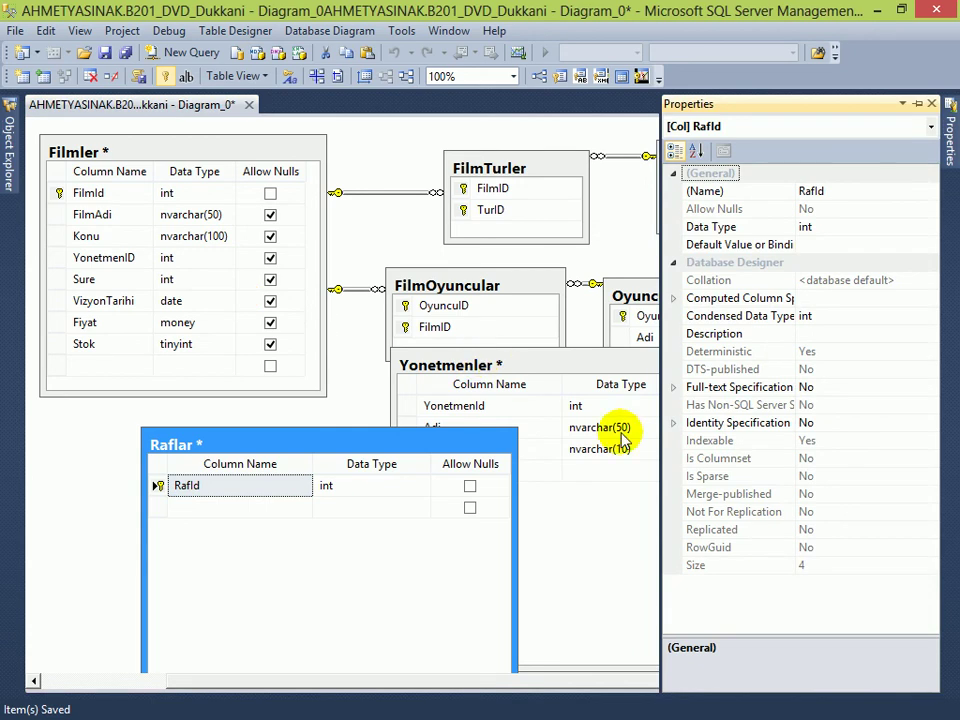
left_click(708, 424)
double_click(708, 424)
left_click(776, 440)
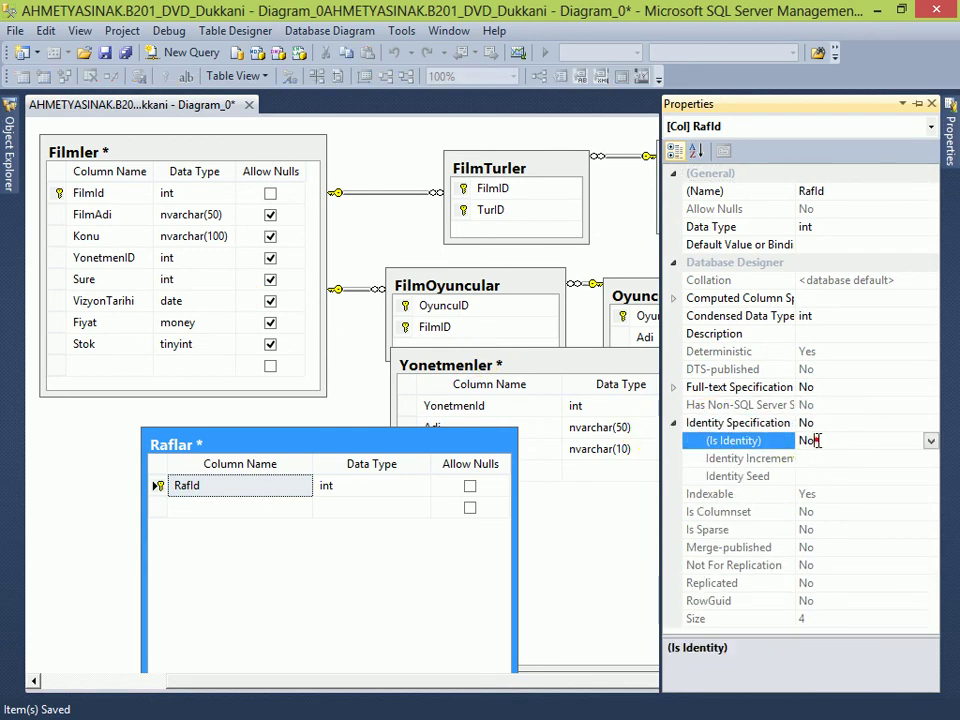
double_click(780, 440)
Step: Make YonetmenId the primary key of the Yonetmenler table and turn on its Is Identity property
left_click(574, 427)
left_click(578, 405)
left_click(185, 76)
key("F4")
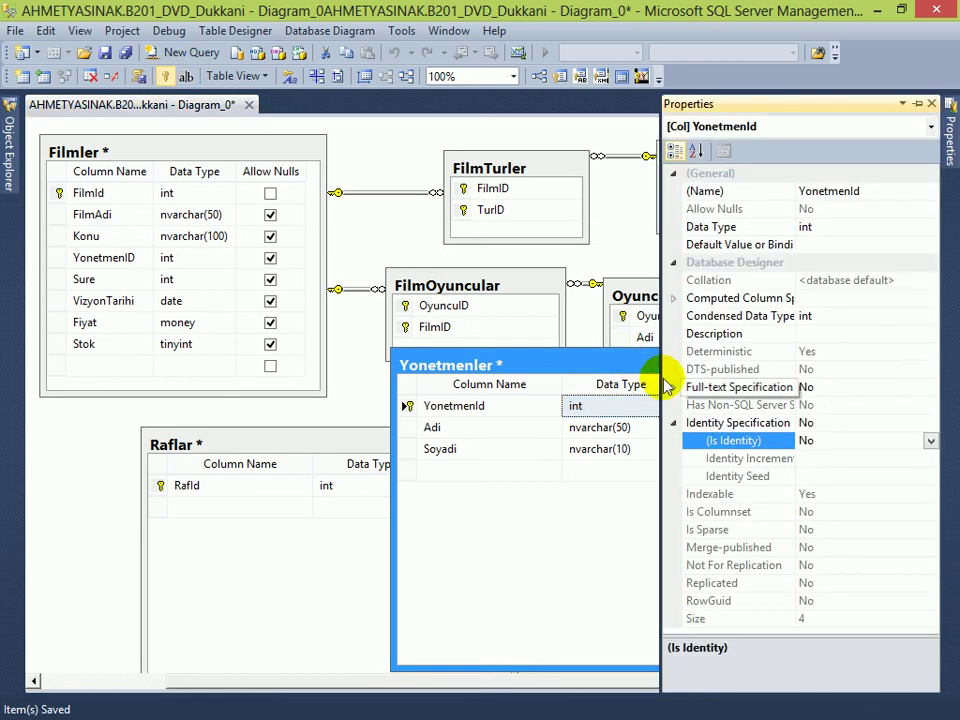
double_click(743, 448)
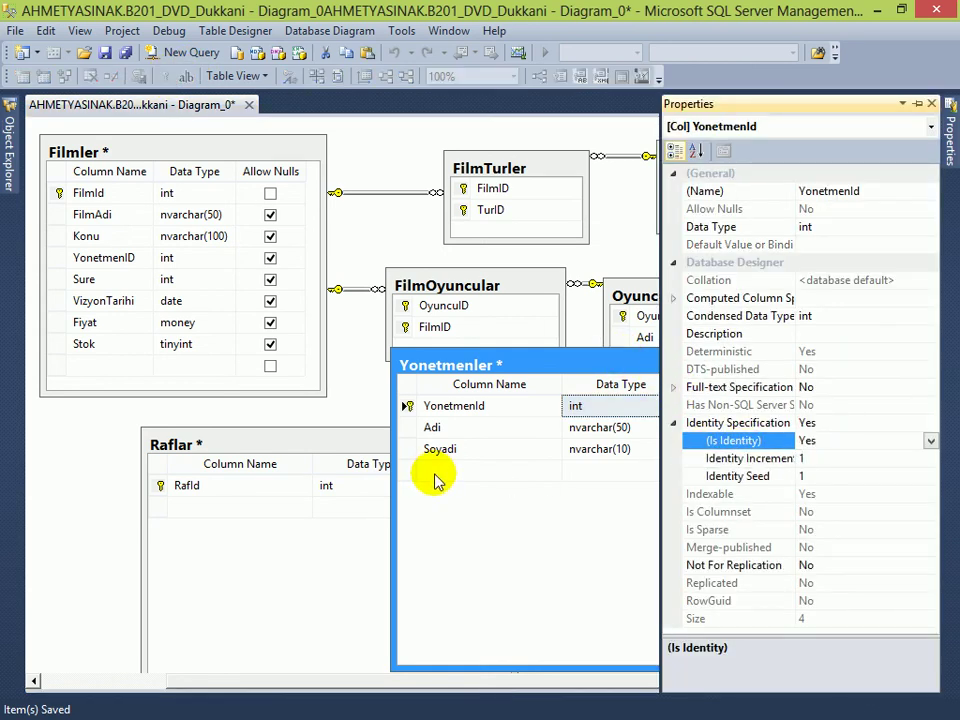
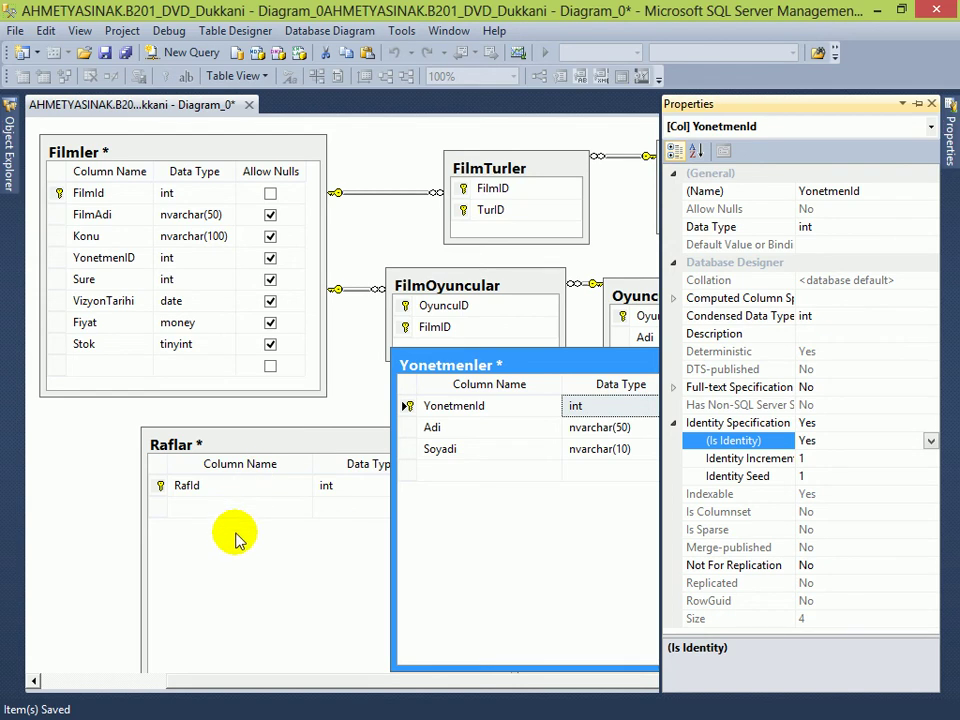
Step: Save the database diagram
left_click(302, 563)
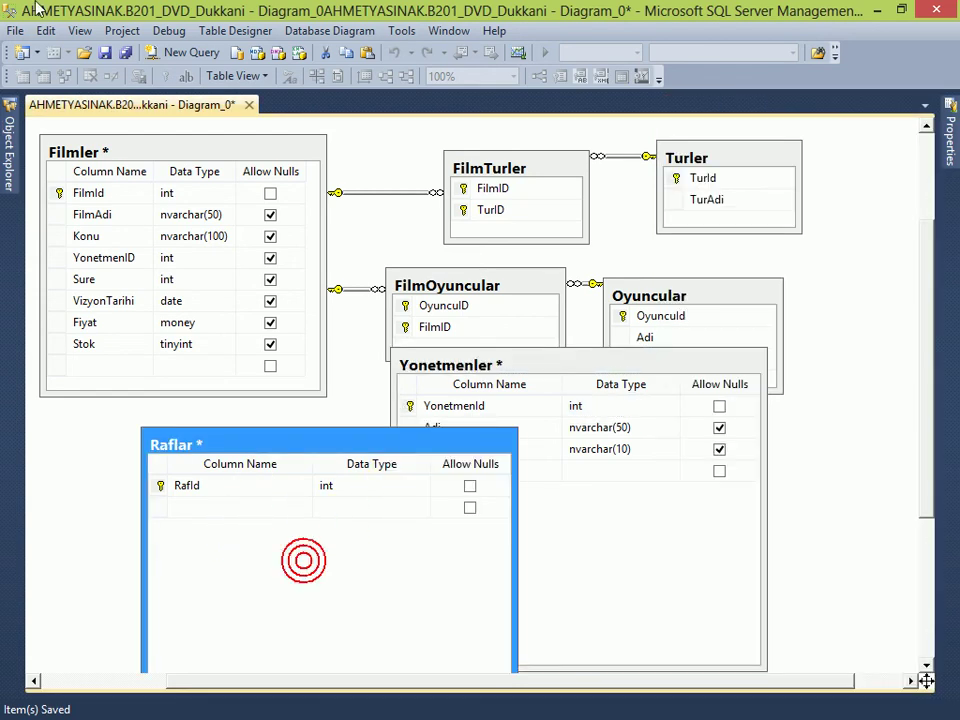
key("ctrl+s")
Step: Autosize the Yonetmenler table to fit its columns and place it under the Oyuncular table
left_click(561, 352)
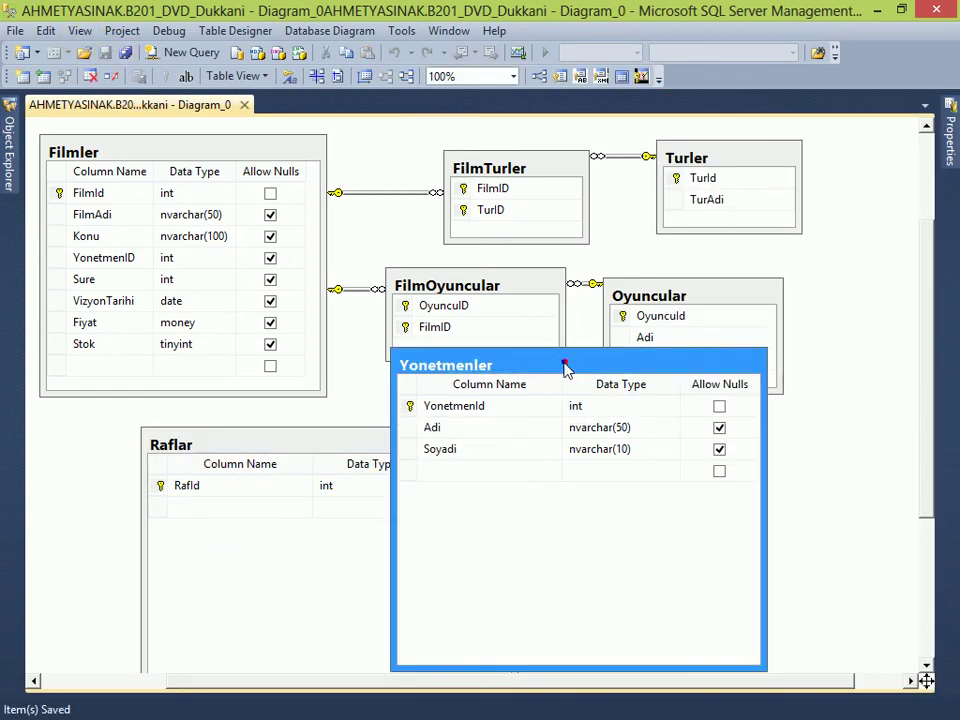
right_click(561, 364)
left_click(640, 167)
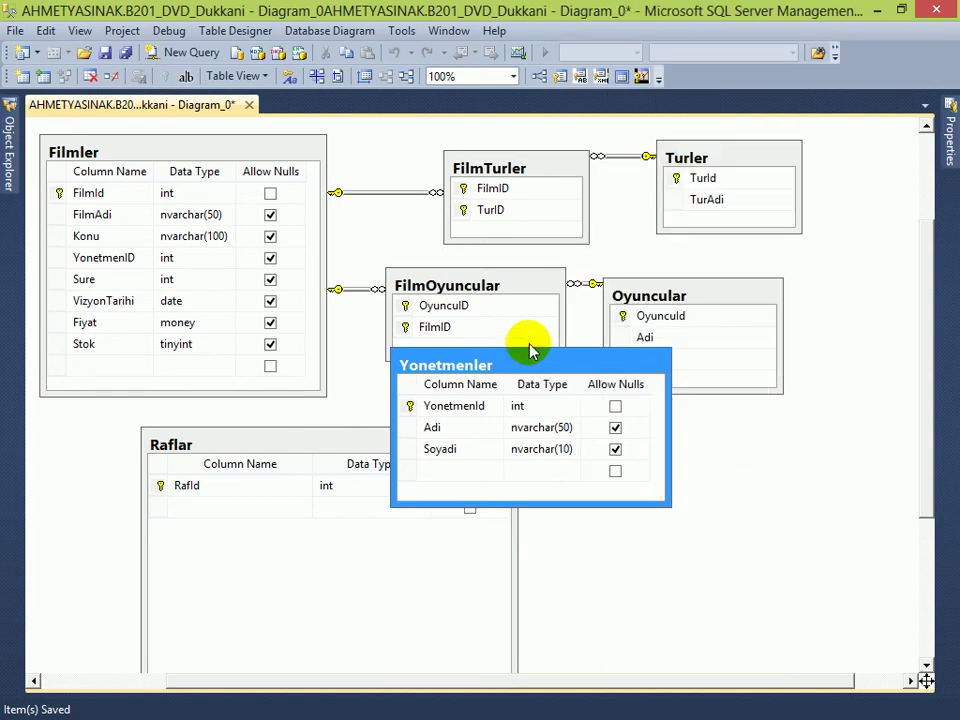
left_click_drag(531, 371, 700, 375)
Step: Autosize the Raflar table and move it closer to the Yonetmenler table, below Filmler
left_click(443, 443)
right_click(443, 443)
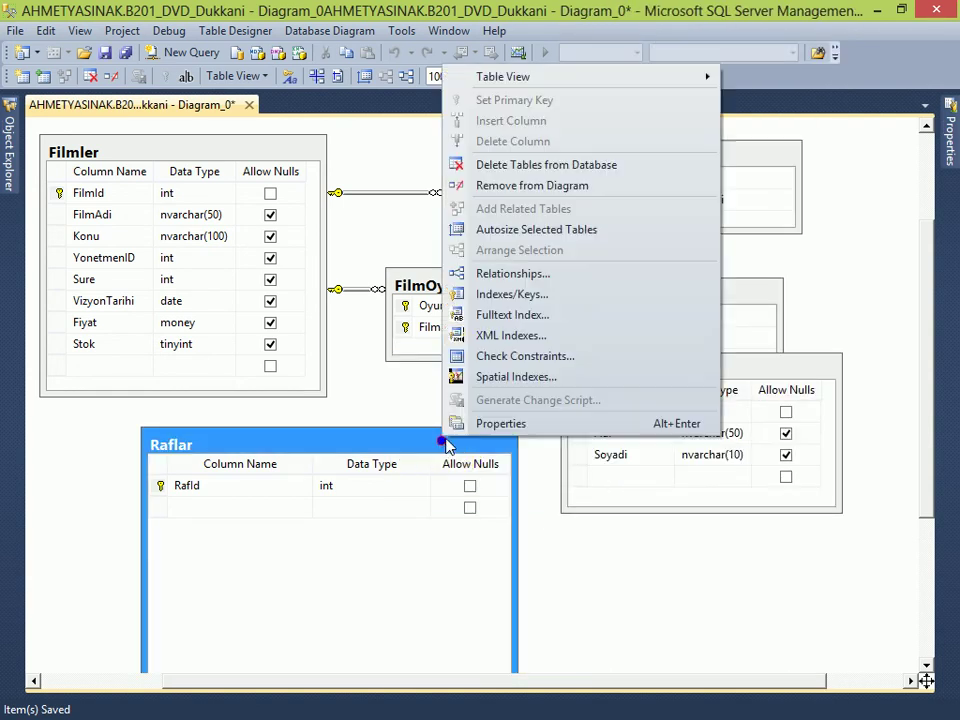
left_click(497, 240)
left_click_drag(403, 446, 465, 430)
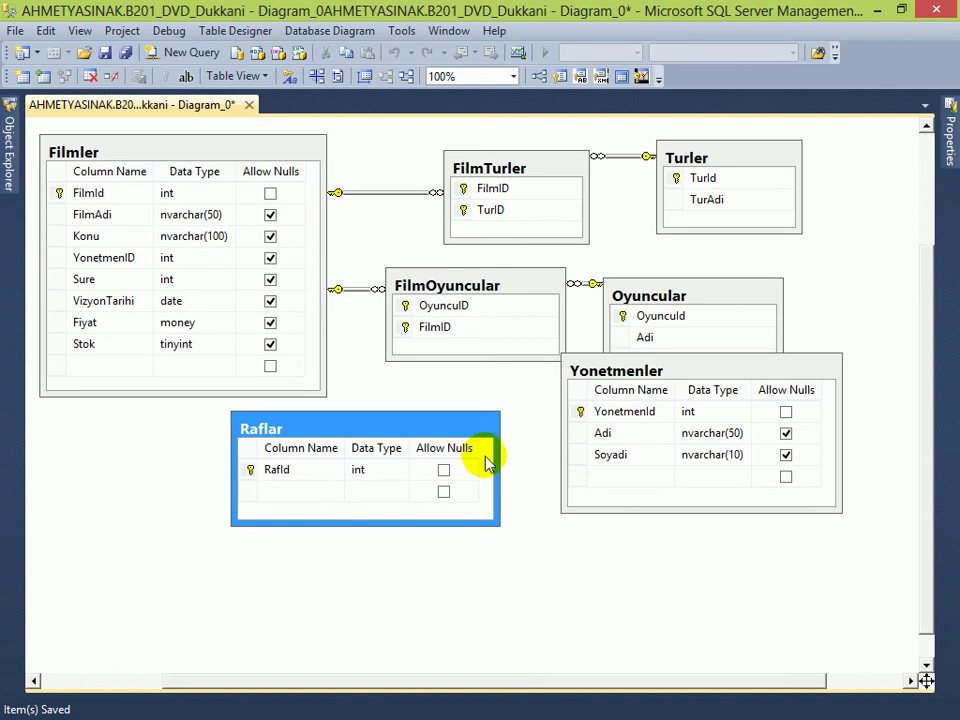
Step: Add a RafAdi column with an nvarchar data type to the Raflar table
left_click(313, 491)
type("RafAdi")
key("Tab")
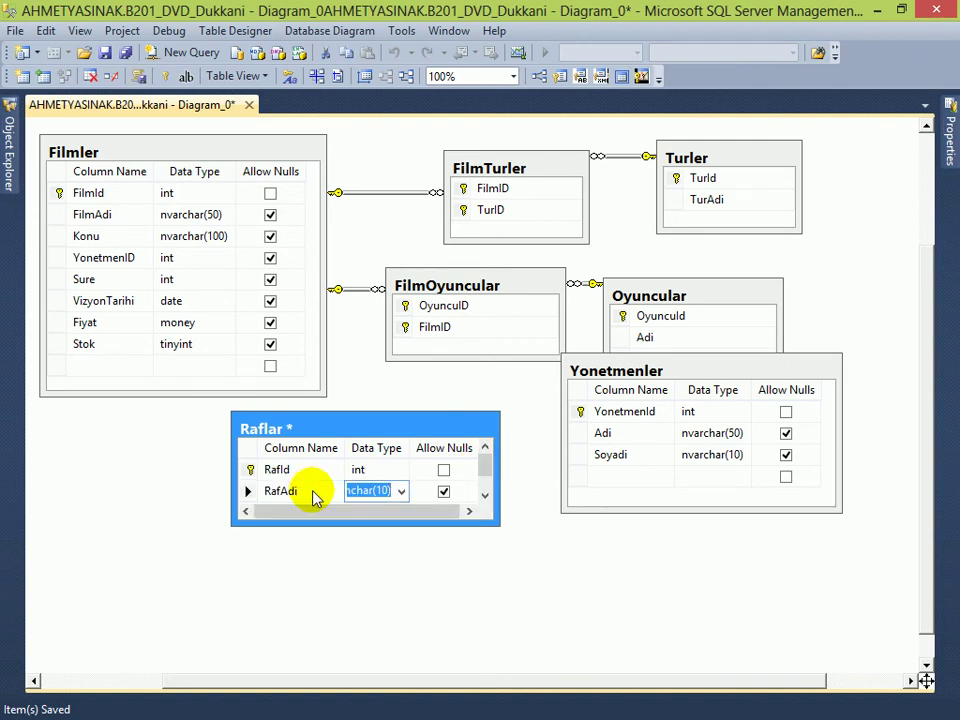
left_click(362, 490)
type("var")
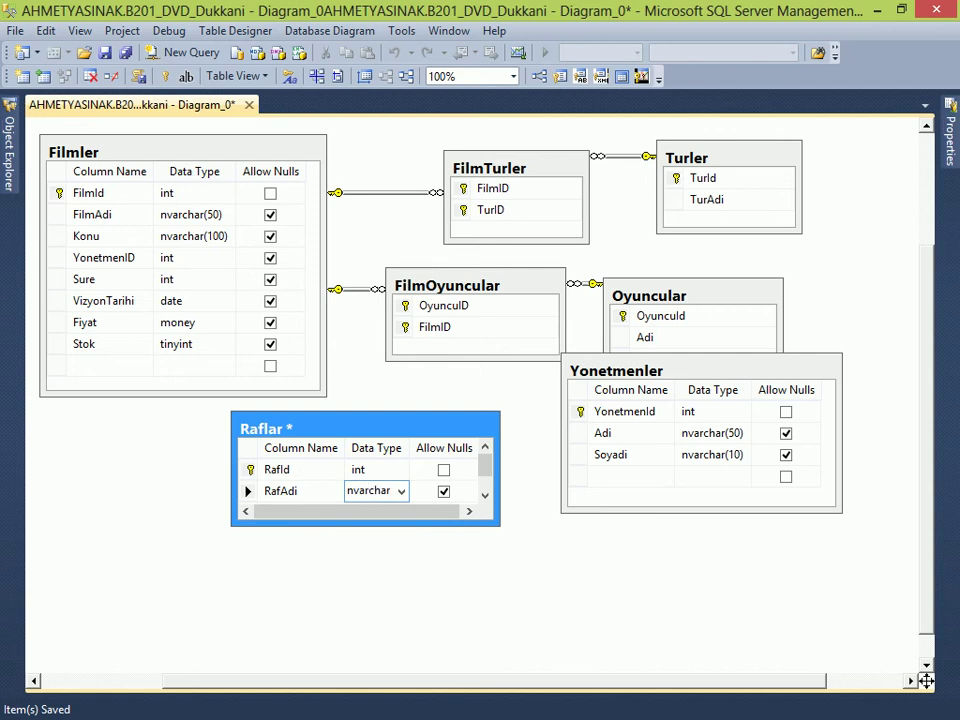
Step: Set the data type of the Soyadi column in the Yonetmenler table to nvarchar(50)
left_click(732, 455)
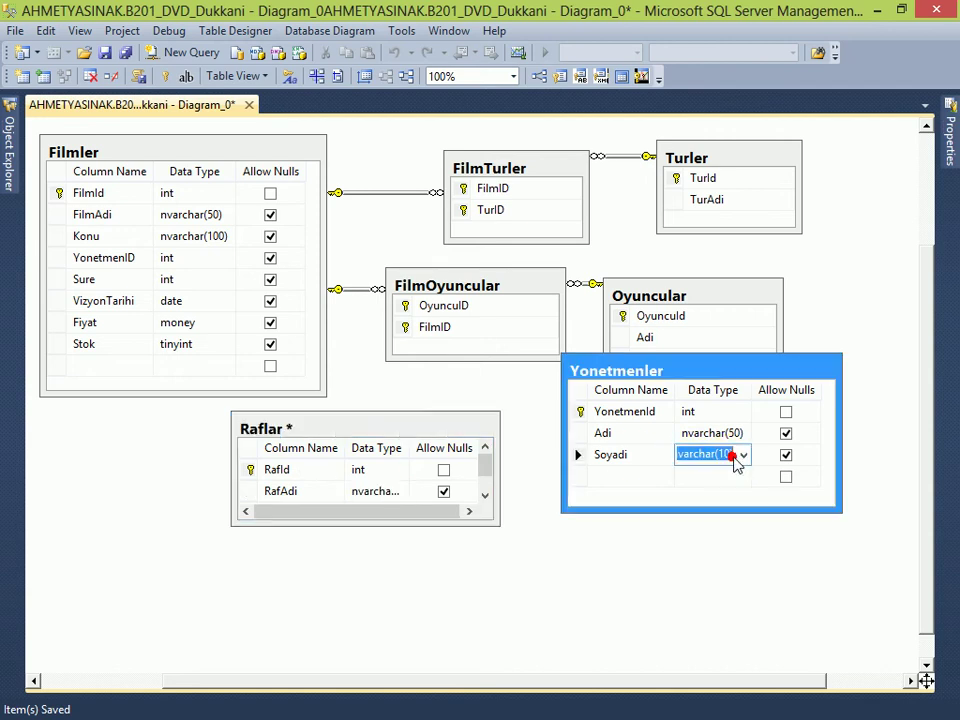
left_click(722, 454)
key("BackSpace")
type("50")
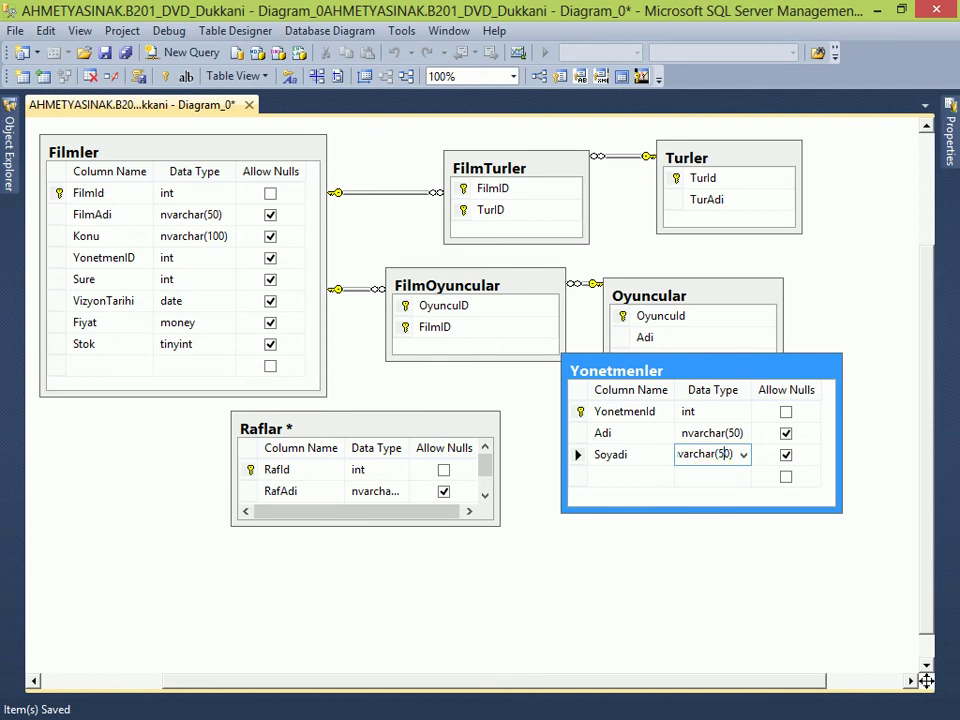
Step: Make the Raflar table slightly taller and set the RafAdi column's data type to nvarchar(50)
left_click(392, 423)
left_click_drag(428, 527, 420, 545)
left_click(399, 489)
left_click(377, 489)
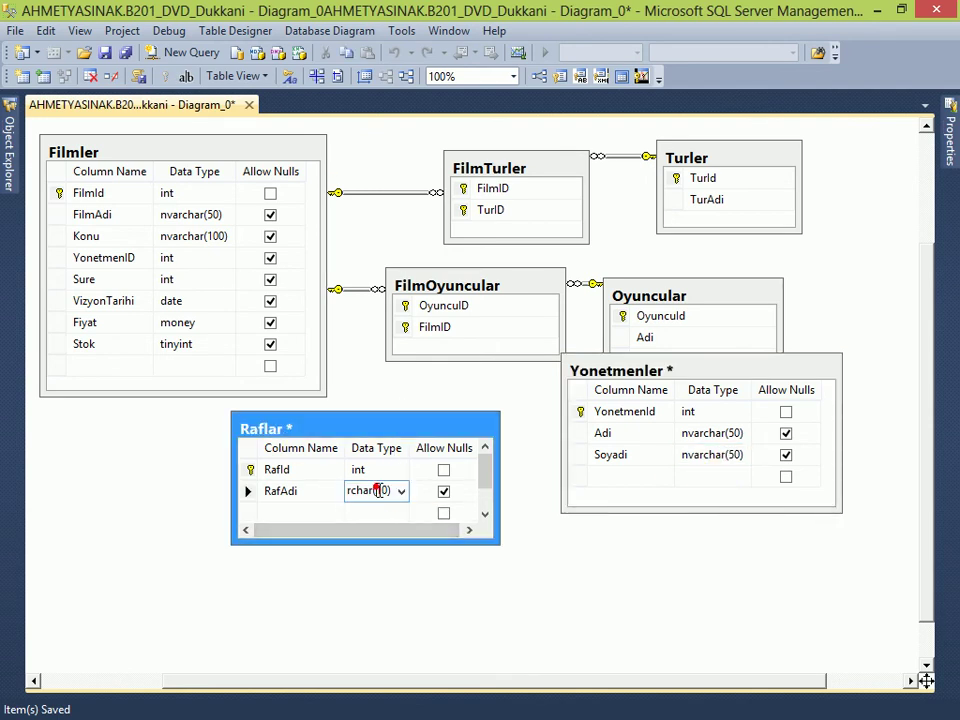
key("BackSpace")
type("5")
left_click(355, 507)
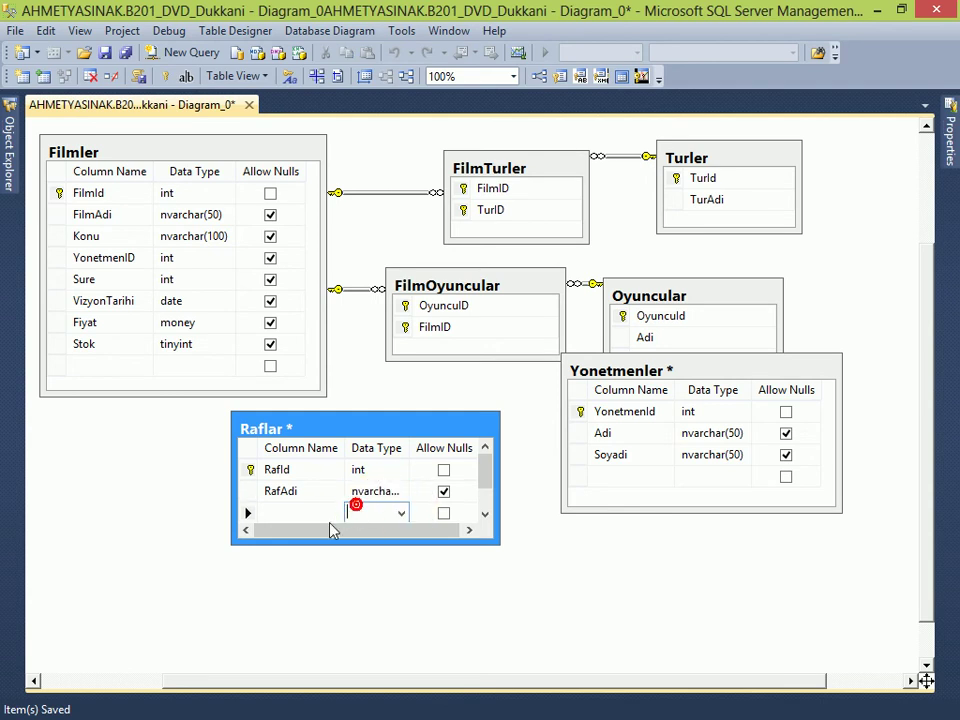
left_click(328, 536)
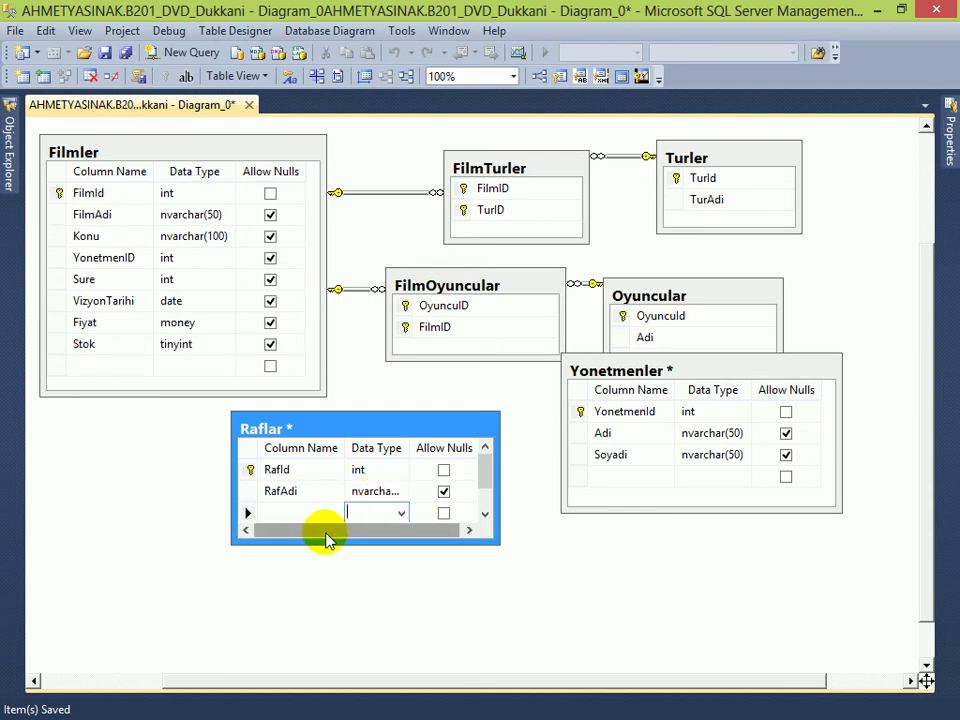
Step: Autosize the Raflar table to fit its columns and shift it slightly towards the Yonetmenler table
left_click(280, 491)
left_click_drag(493, 540, 530, 548)
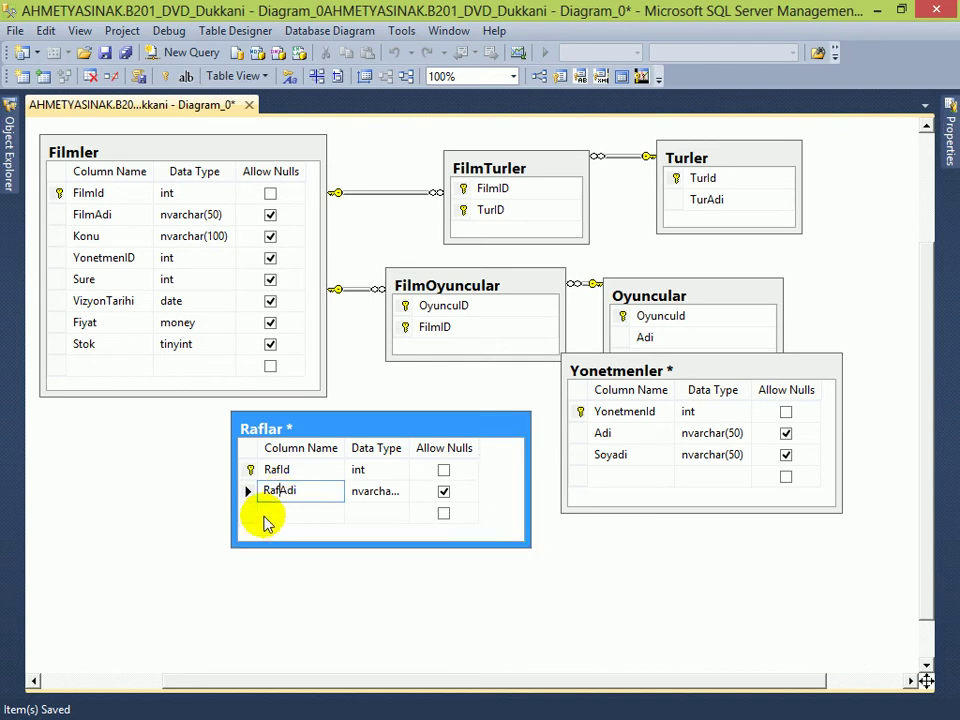
left_click_drag(279, 494, 306, 494)
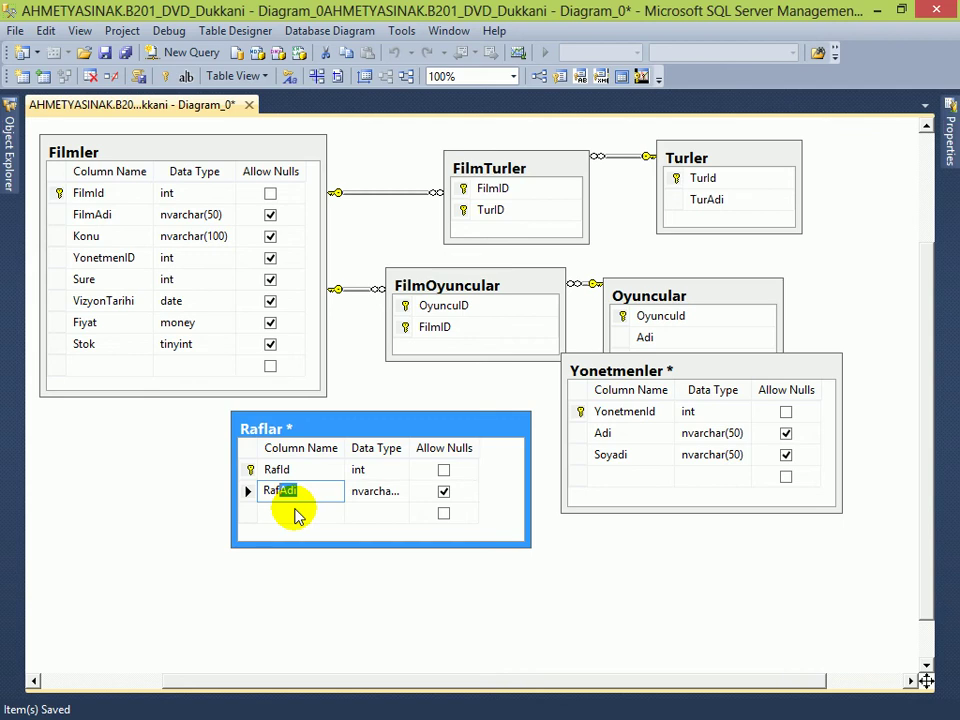
left_click(302, 514)
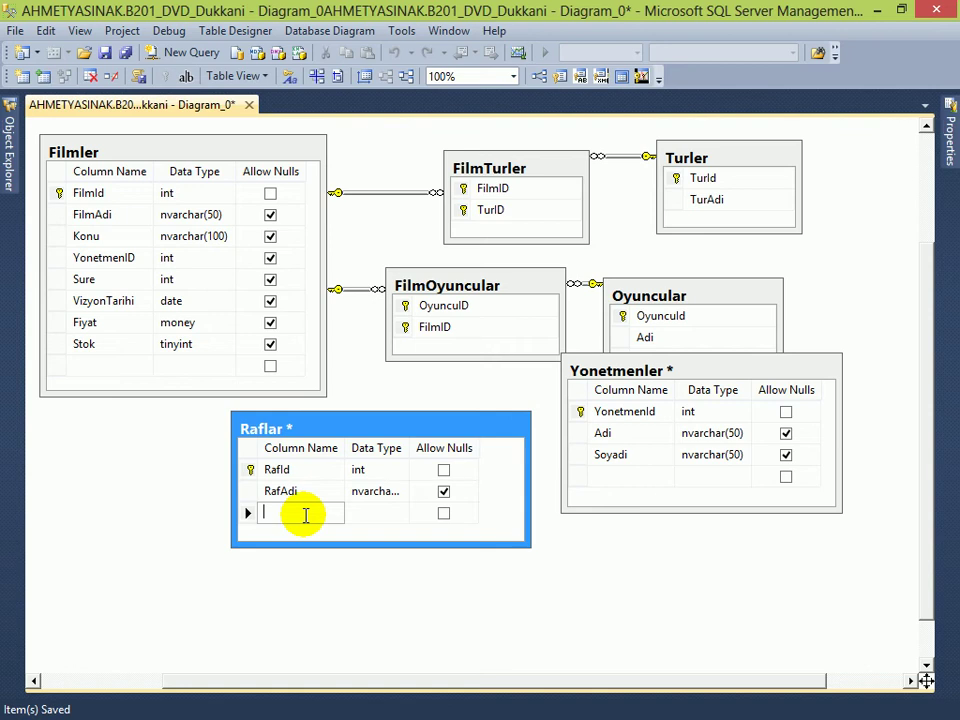
right_click(399, 427)
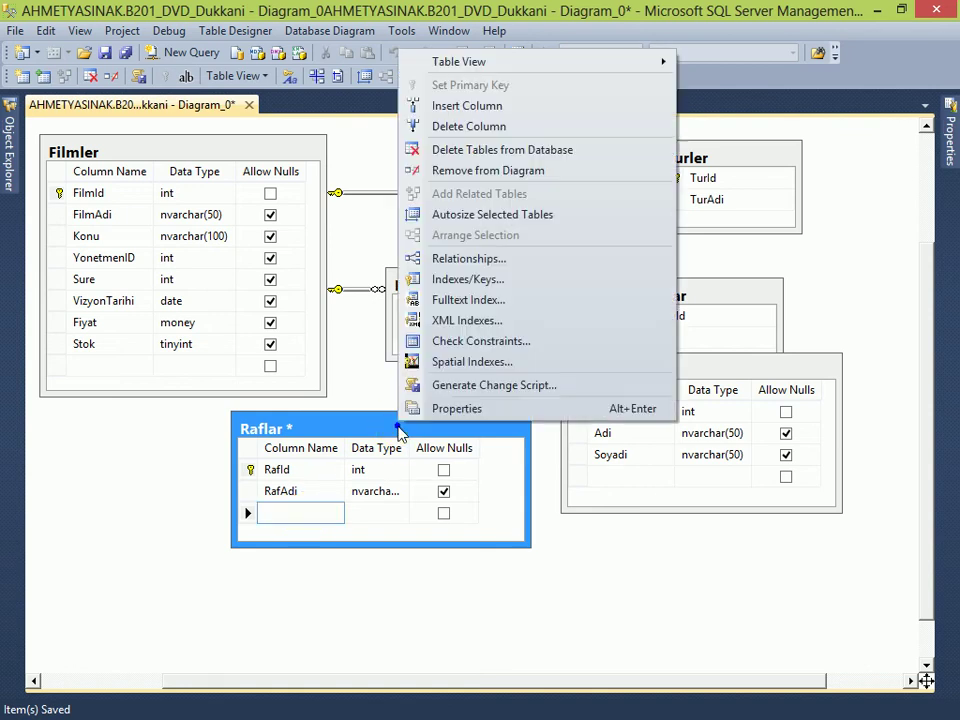
left_click(418, 214)
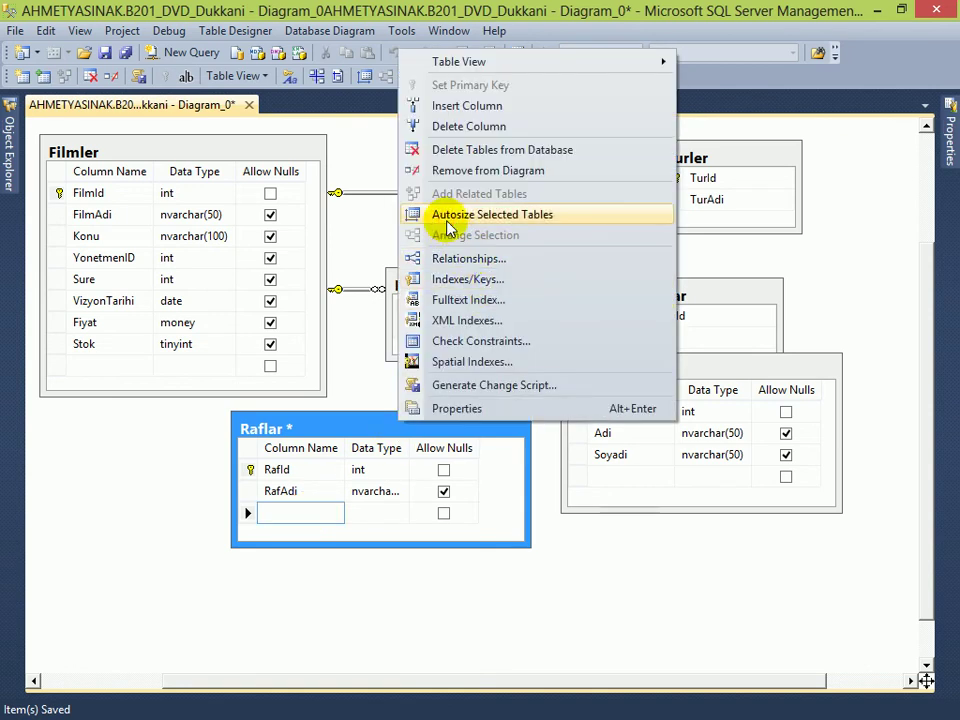
left_click_drag(368, 432, 411, 436)
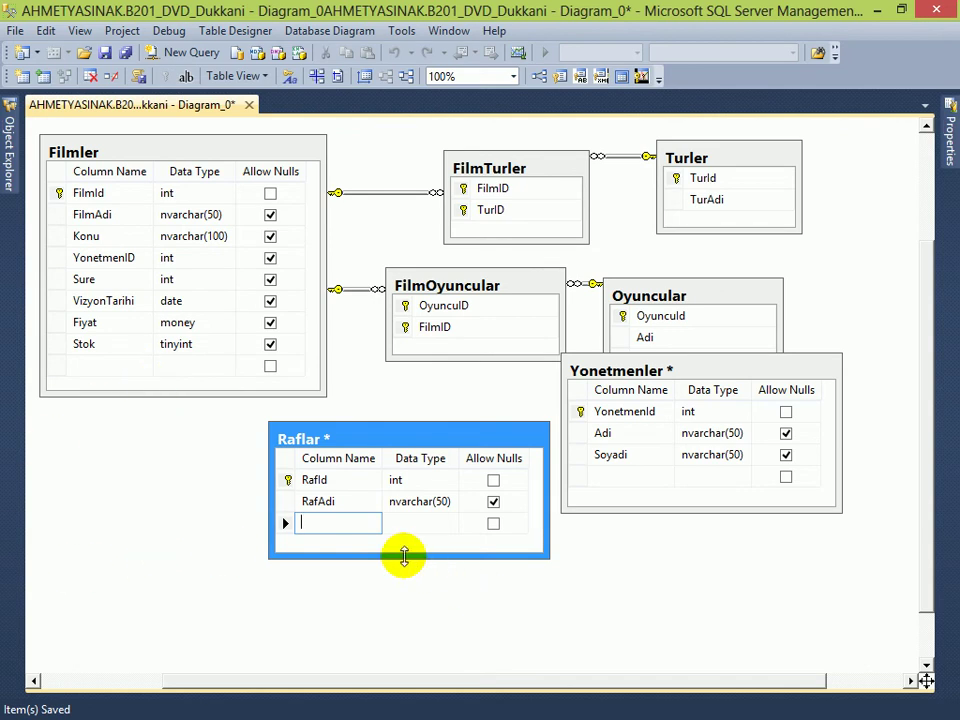
Step: Add a RafID column of type int to the Filmler table
left_click(118, 366)
type("RafID")
key("Tab")
type("image")
key("shift+Home")
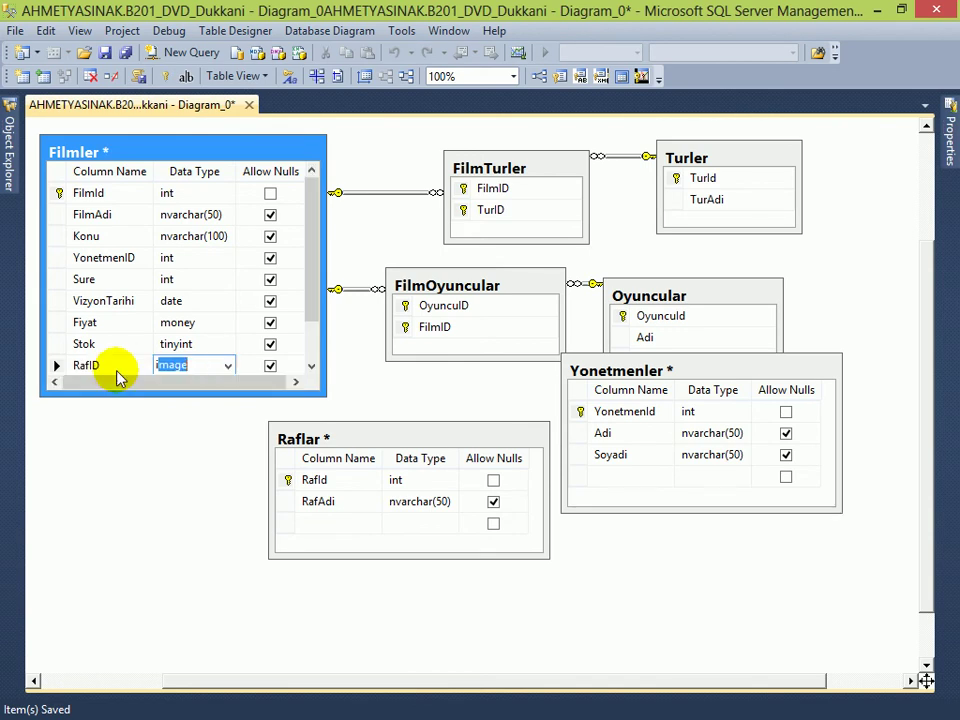
type("int")
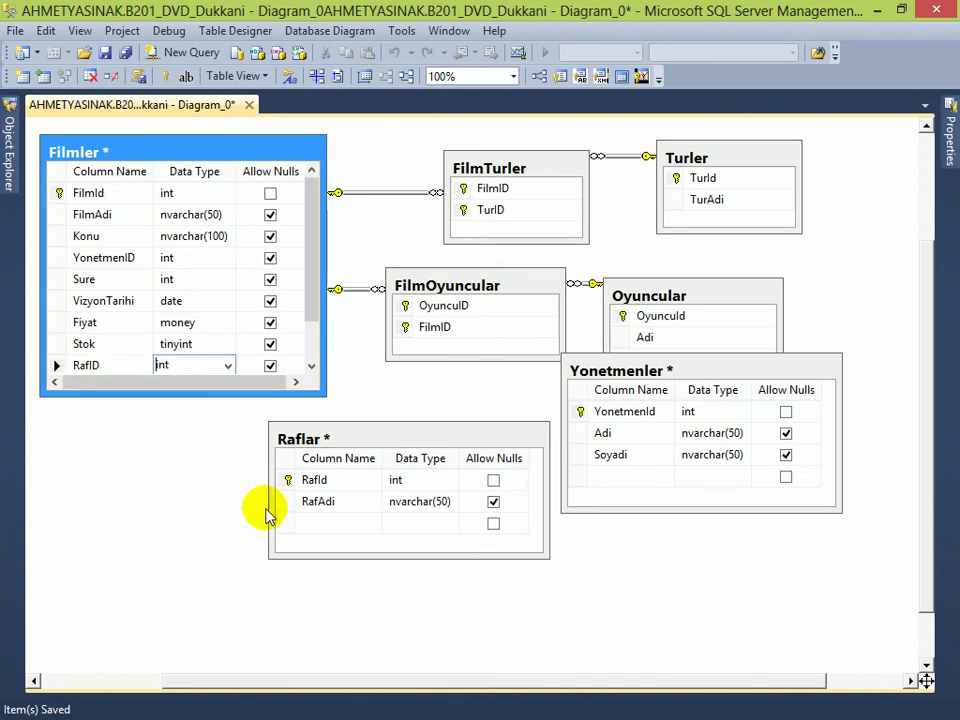
Step: Create a foreign key relationship from RafId in Raflar to RafID in Filmler, keeping the default settings
left_click_drag(285, 480, 100, 370)
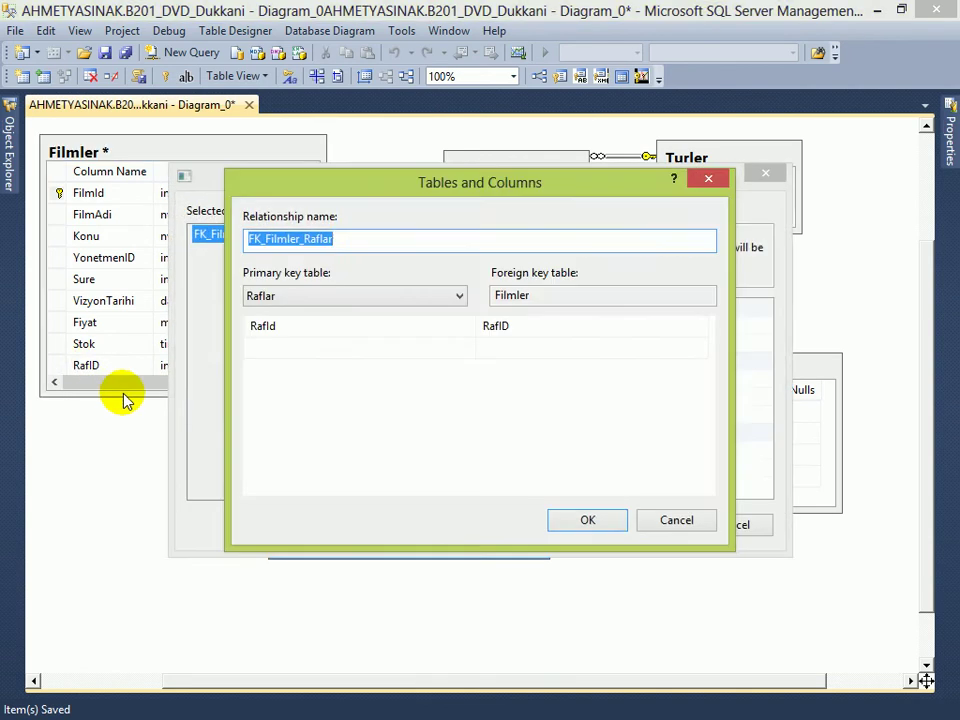
key("Return")
key("Return")
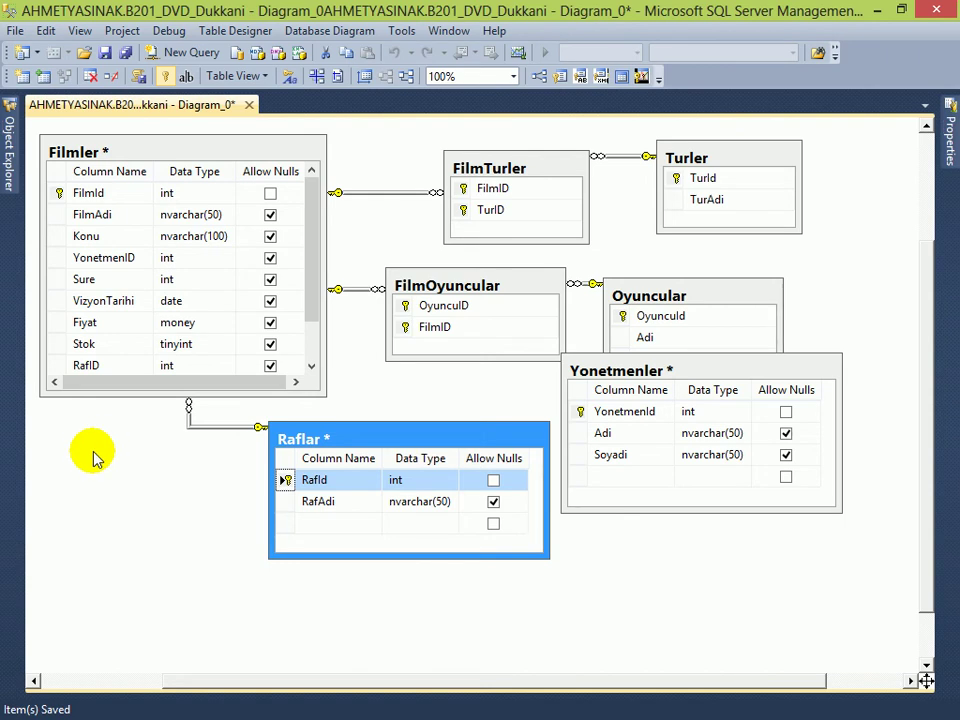
right_click(372, 438)
left_click(469, 72)
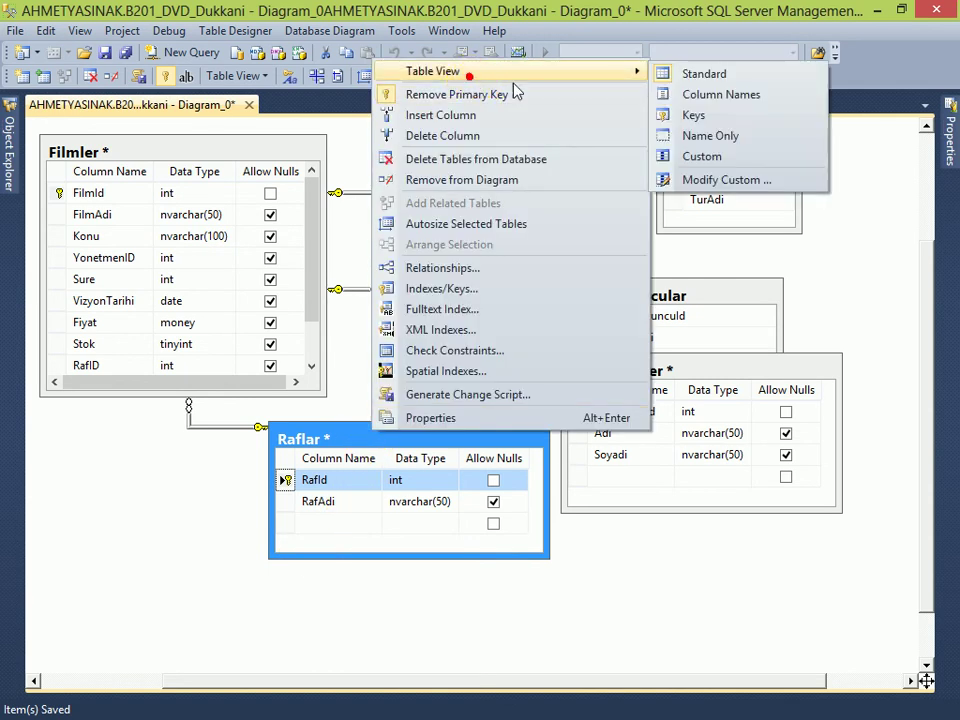
left_click(722, 112)
Step: Show only the column names in the Raflar table and place it beside Filmler, under FilmOyuncular
right_click(358, 433)
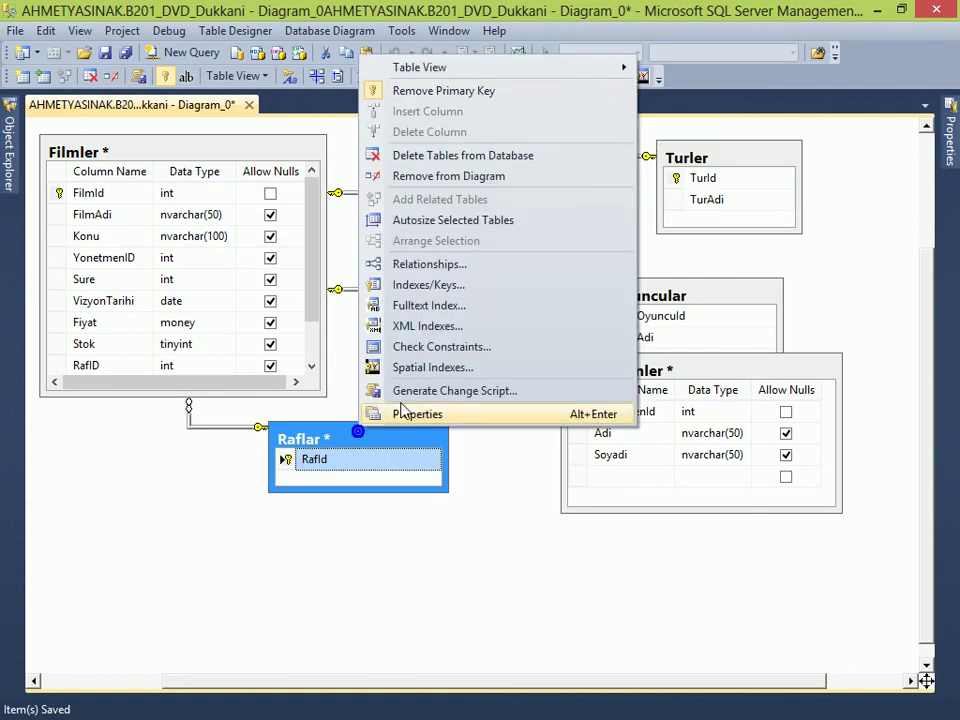
left_click(450, 70)
left_click(690, 92)
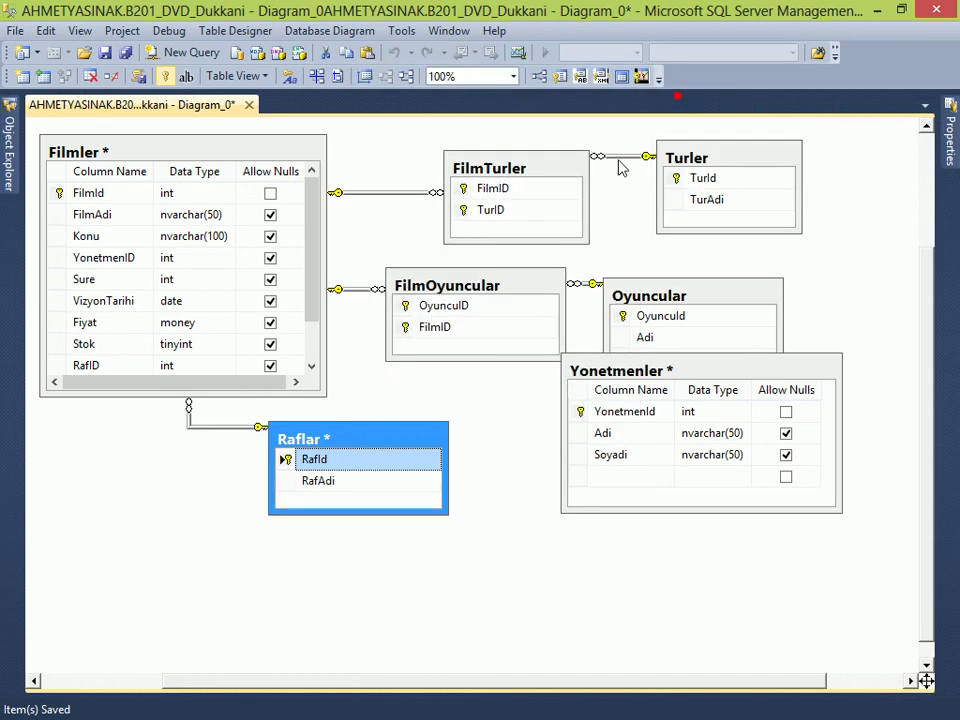
left_click_drag(407, 428, 482, 386)
Step: Move Yonetmenler below Raflar and create a foreign key relationship from its YonetmenId to YonetmenID in Filmler
left_click_drag(688, 372, 416, 500)
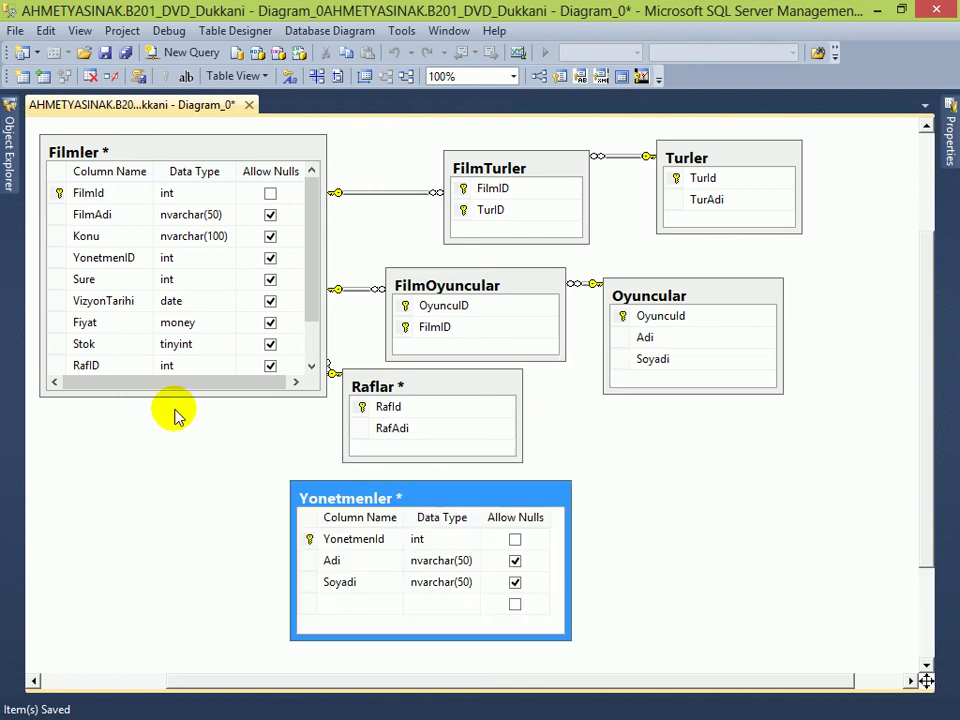
left_click(308, 539)
left_click_drag(263, 444, 129, 258)
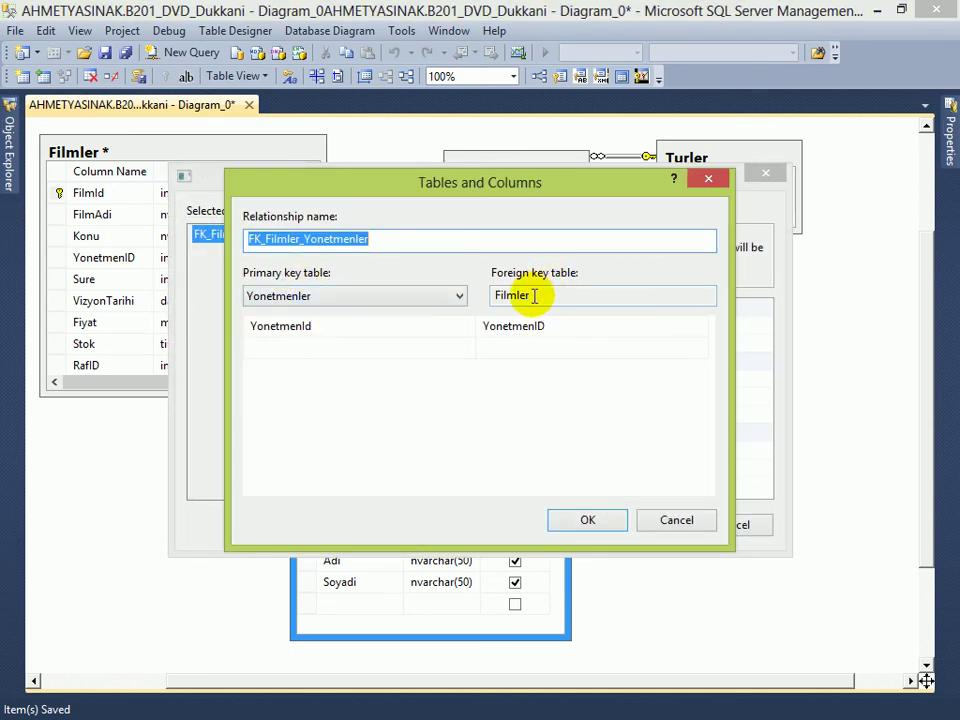
left_click(573, 520)
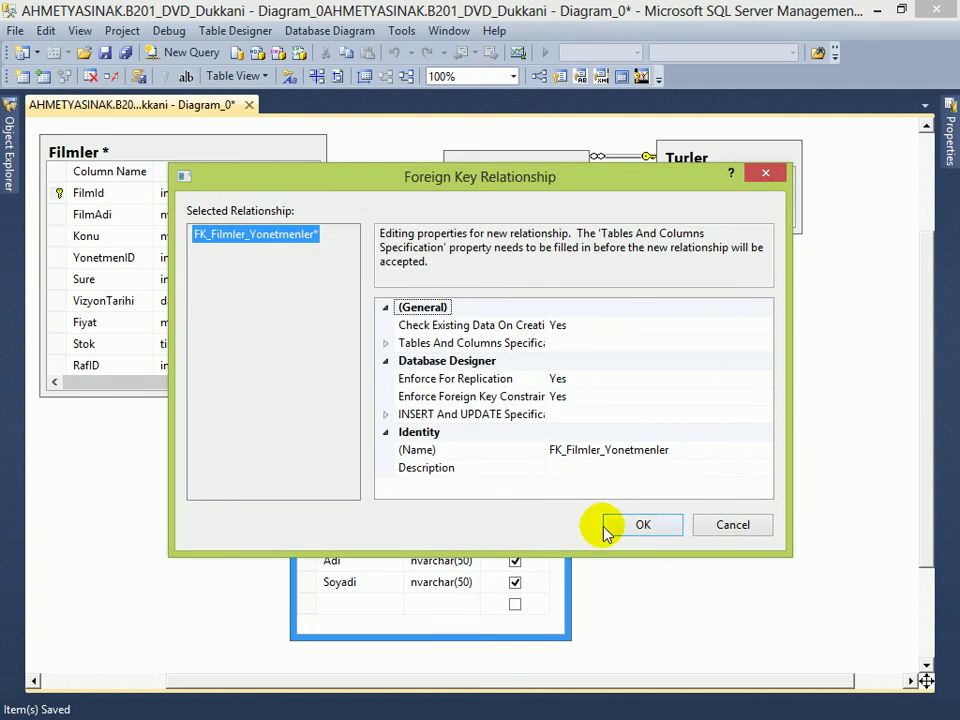
left_click(613, 528)
left_click(189, 489)
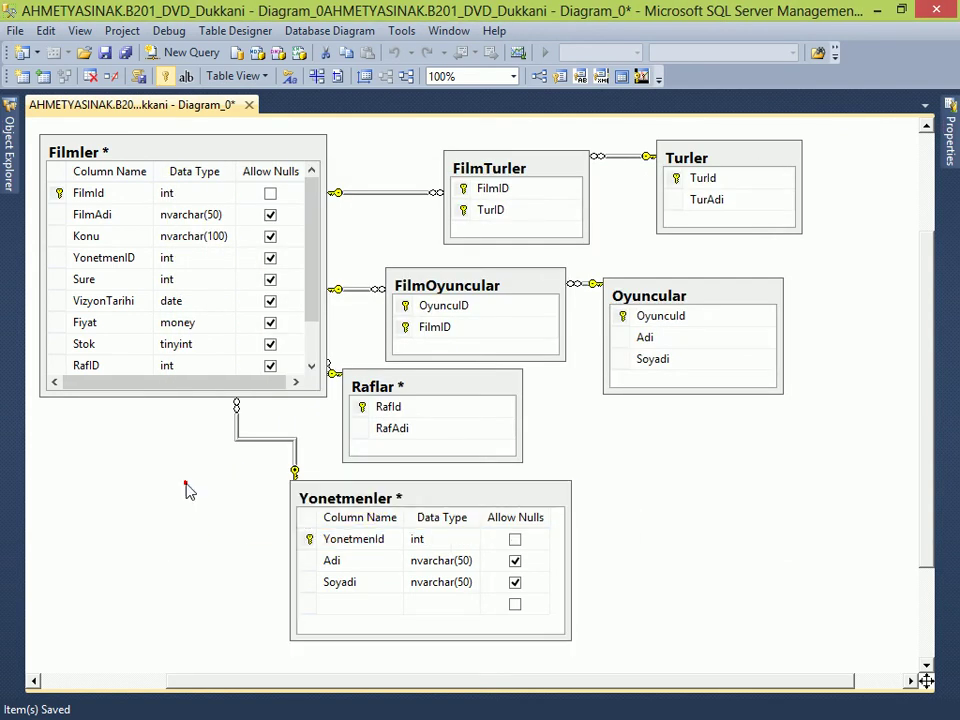
Step: Show only the column names in the Yonetmenler table
right_click(373, 489)
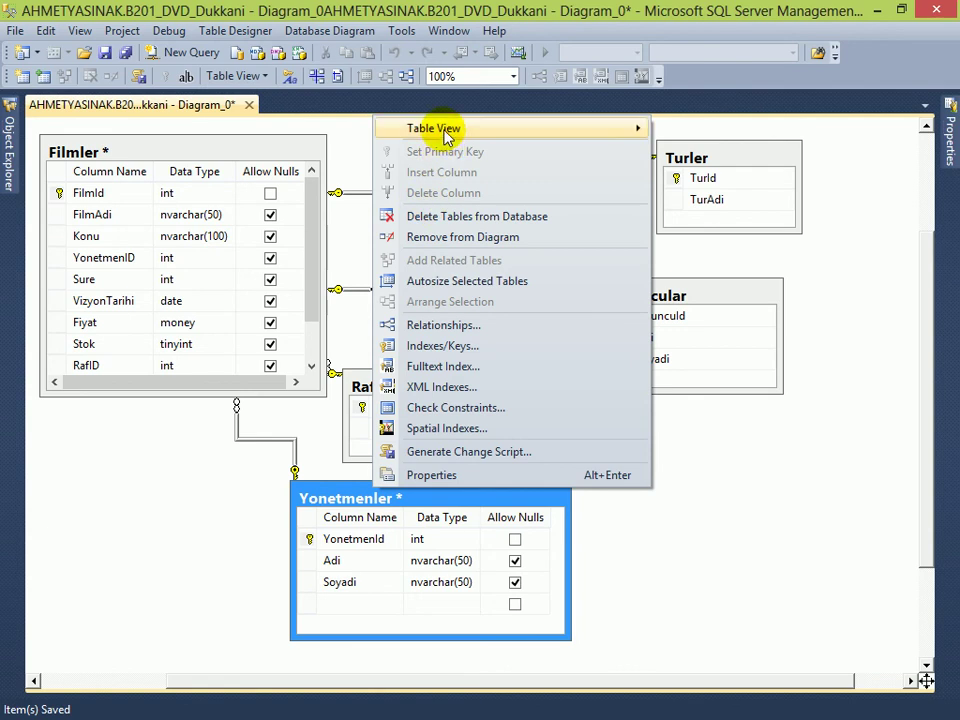
mouse_move(440, 130)
left_click(722, 151)
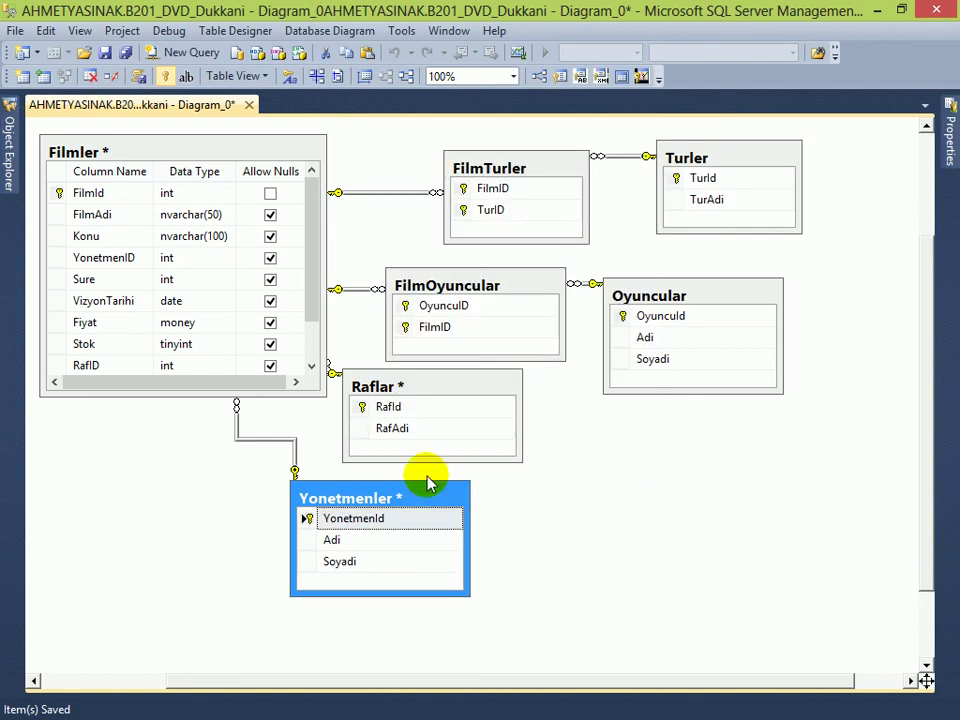
Step: Autosize the Yonetmenler and Raflar tables to fit their column names
right_click(428, 484)
left_click(490, 278)
right_click(440, 381)
left_click(490, 177)
left_click(604, 542)
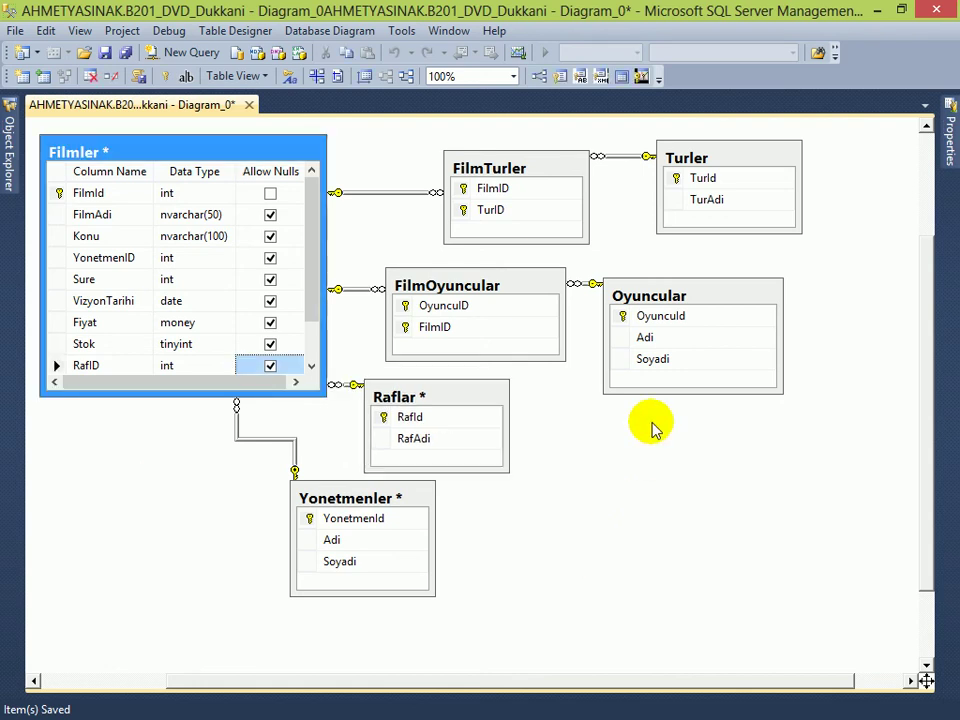
Step: Disallow nulls for FilmAdi, Konu, YonetmenID, Sure, VizyonTarihi, Fiyat, Stok and RafID in the Filmler table
left_click(271, 258)
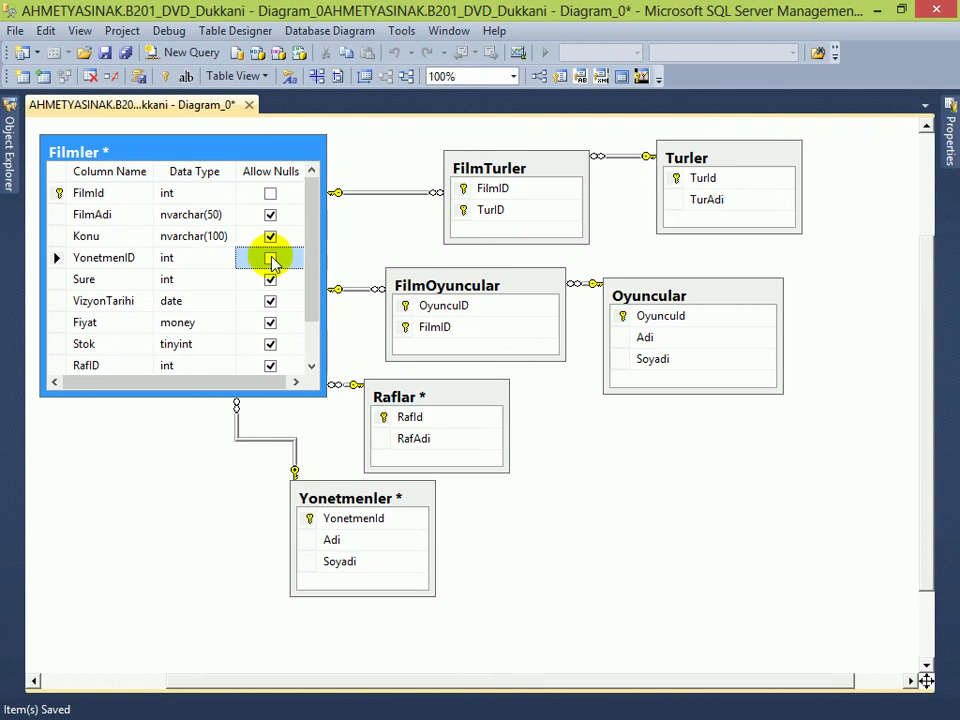
left_click(270, 214)
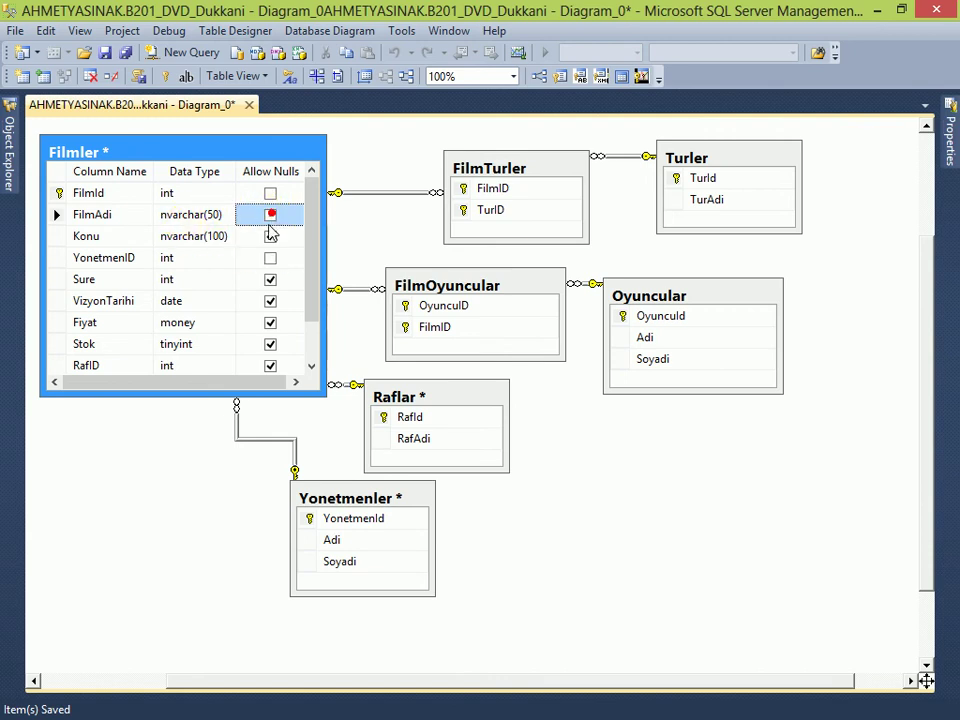
left_click(269, 238)
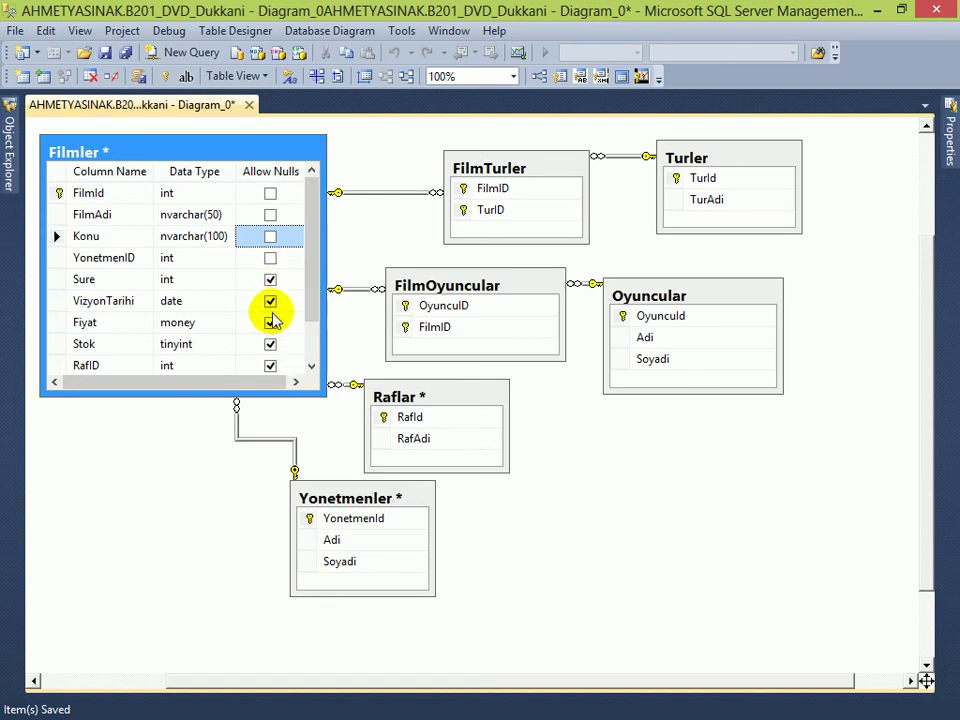
left_click(270, 279)
left_click(270, 301)
left_click(270, 322)
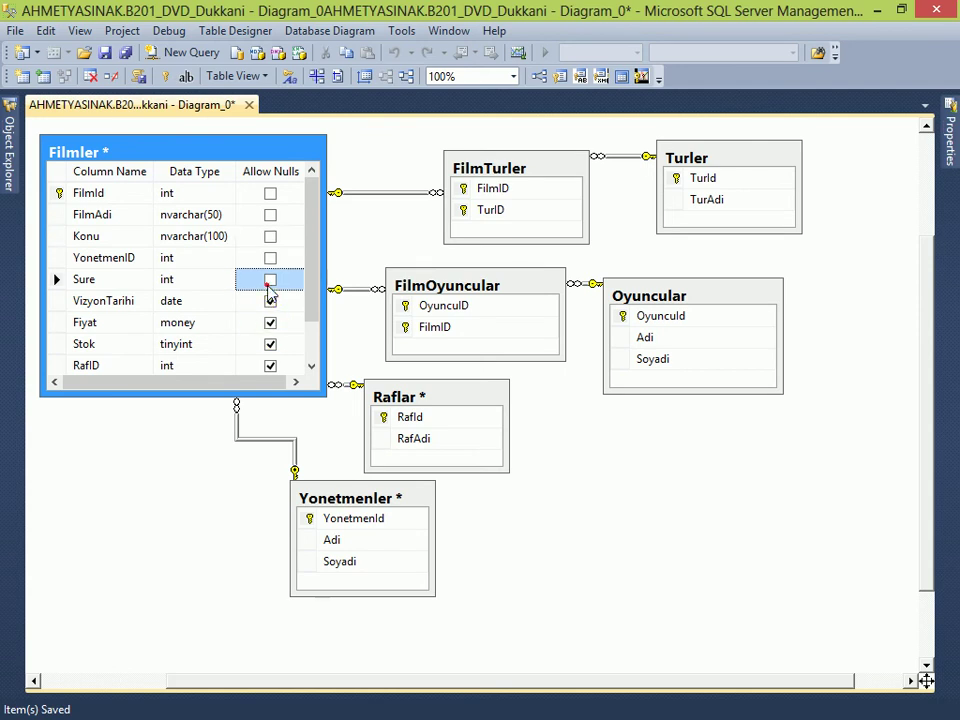
left_click(270, 344)
left_click(270, 365)
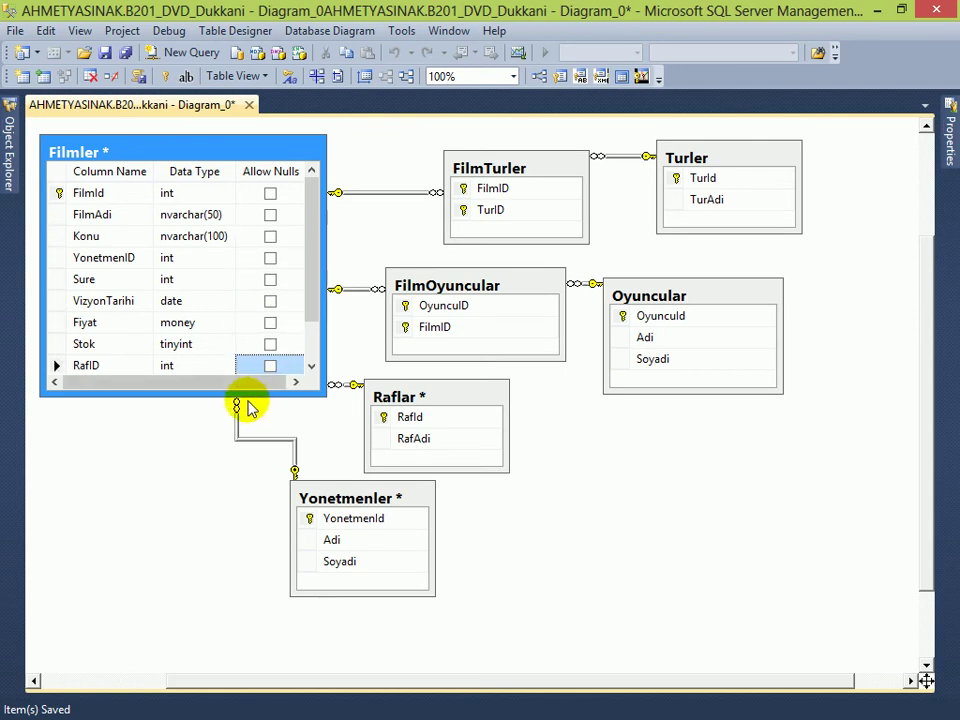
Step: Enlarge the Filmler table downward until all its columns are listed, and save all changes
left_click_drag(251, 396, 246, 430)
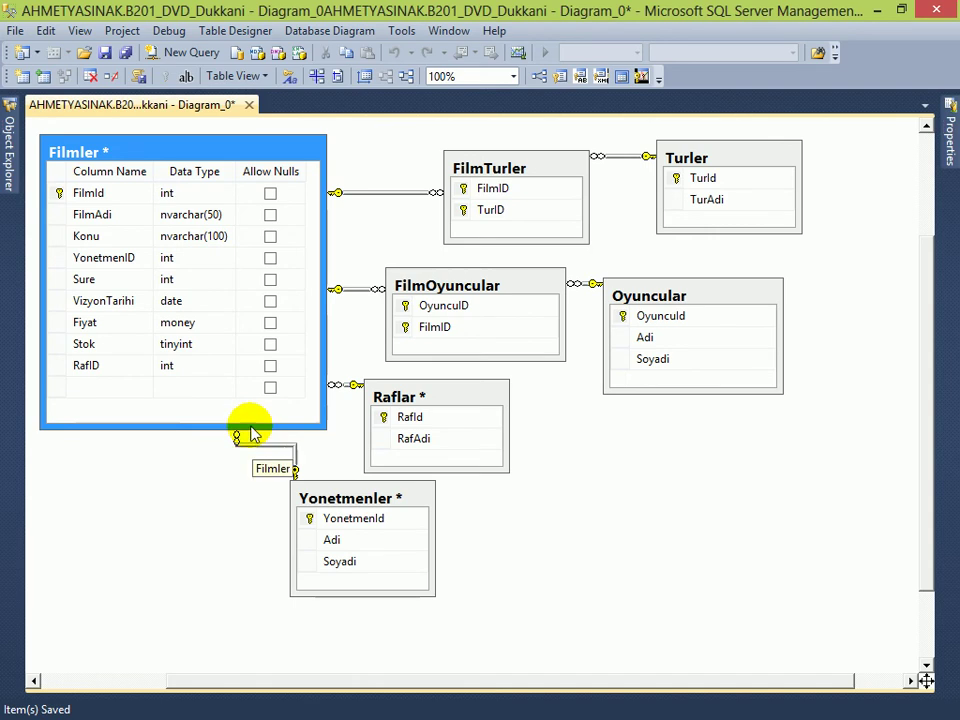
left_click(175, 500)
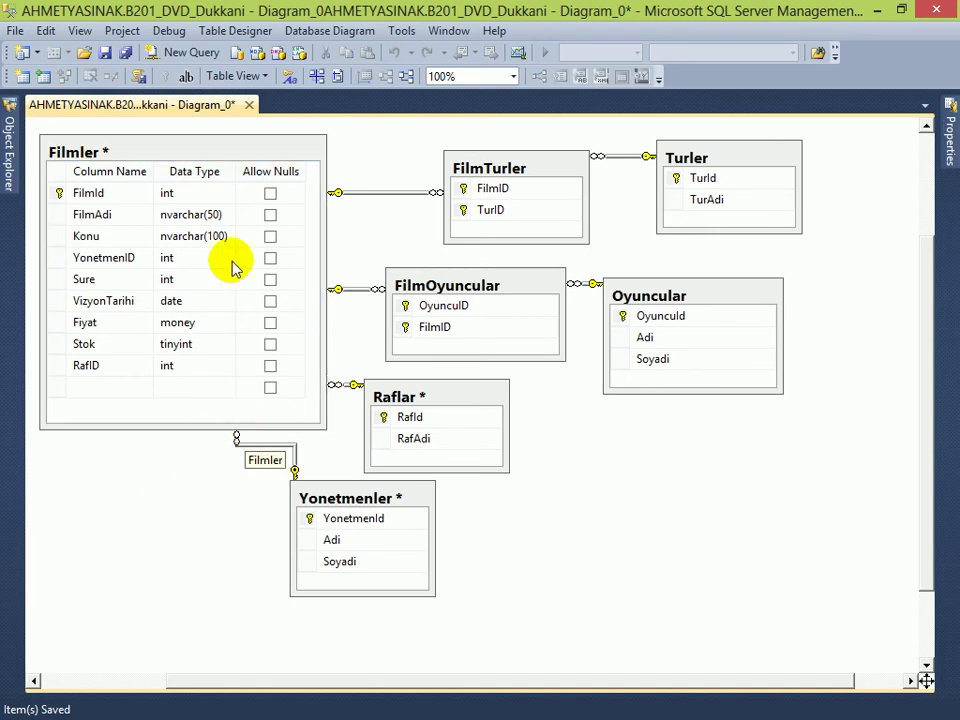
left_click(124, 52)
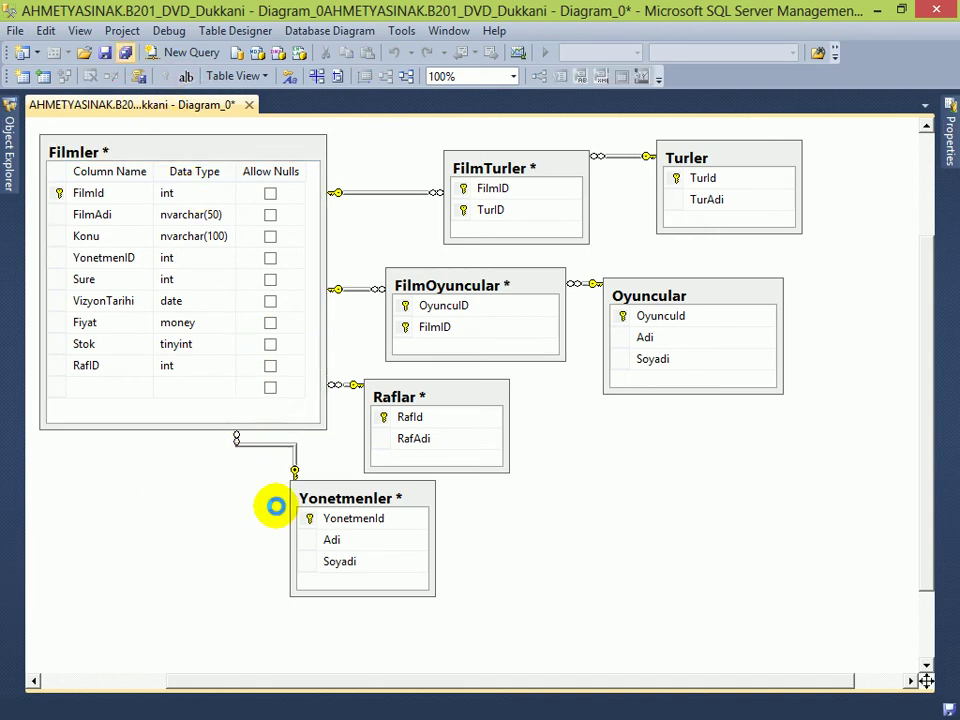
Step: Rearrange the diagram with Yonetmenler directly under Raflar, FilmTurler close beside Filmler and Turler beside FilmTurler
left_click_drag(435, 508, 515, 518)
left_click(736, 489)
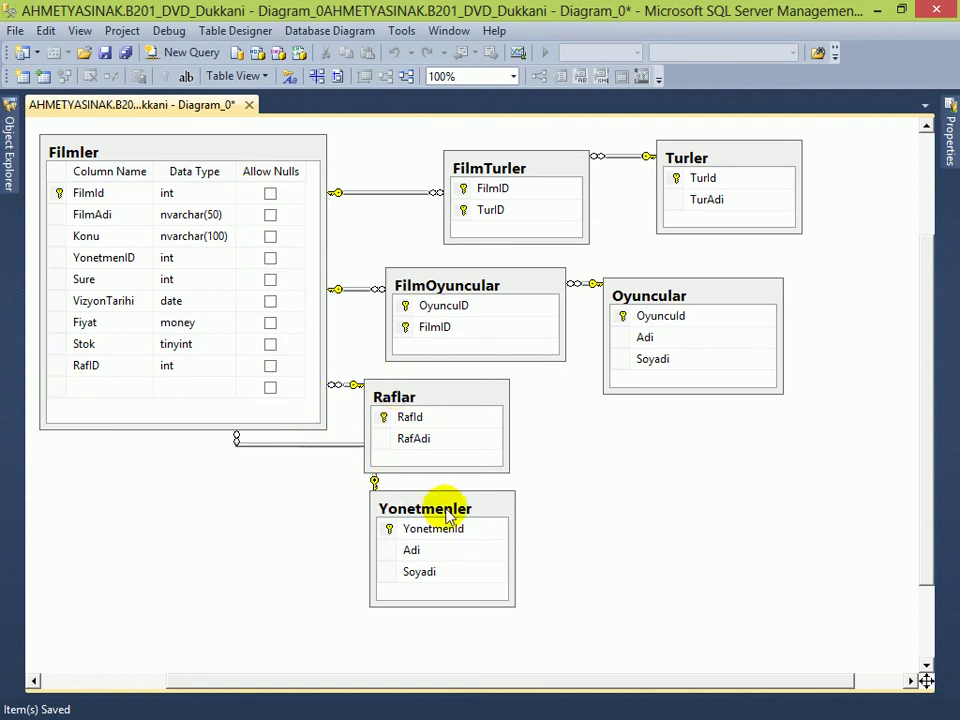
left_click_drag(509, 175, 428, 146)
right_click(422, 138)
left_click(489, 305)
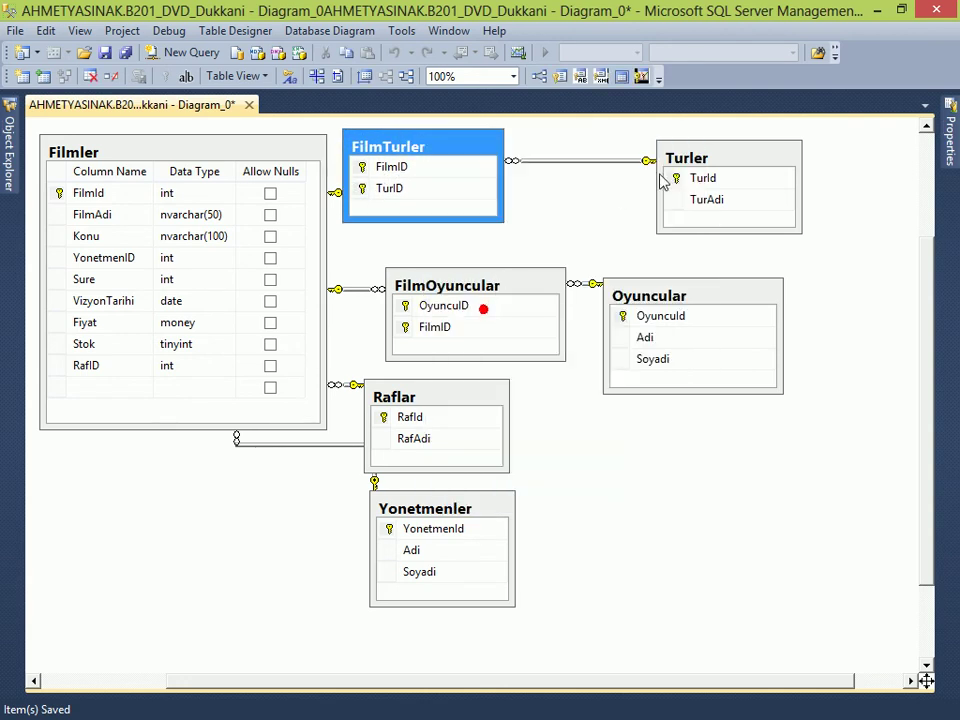
left_click_drag(725, 151, 579, 146)
Step: Place FilmOyuncular under FilmTurler and Oyuncular beside it, autosizing both tables
left_click_drag(508, 284, 474, 242)
right_click(490, 242)
left_click(549, 402)
left_click_drag(694, 292, 587, 244)
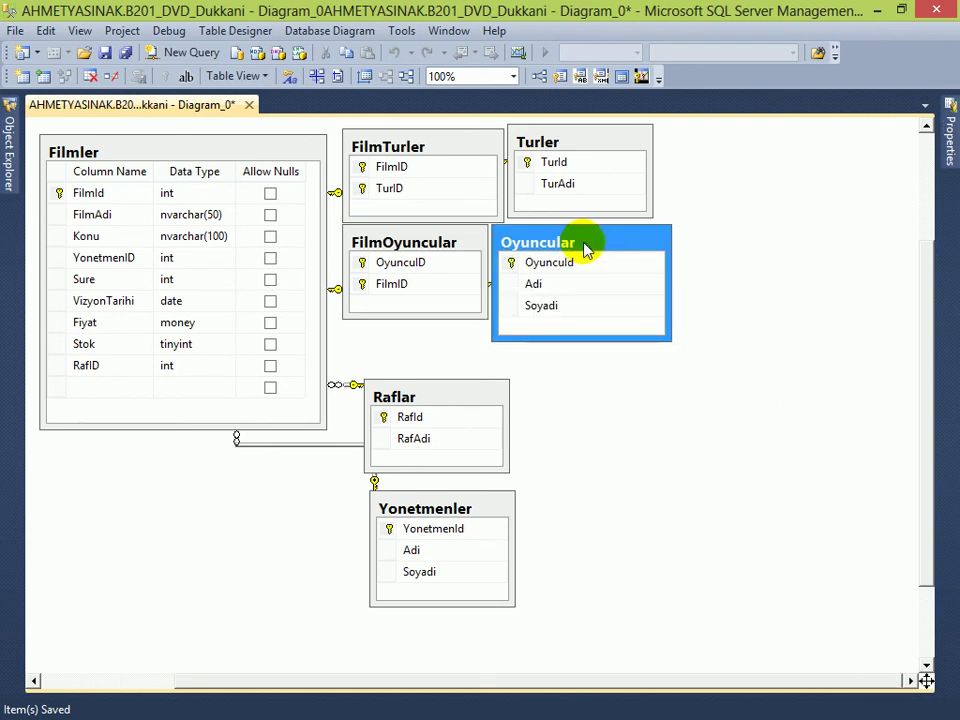
right_click(587, 245)
left_click(640, 412)
Step: Place Raflar under FilmOyuncular beside Filmler, and Yonetmenler next to it under Oyuncular
left_click_drag(431, 408, 410, 366)
left_click_drag(462, 511, 583, 368)
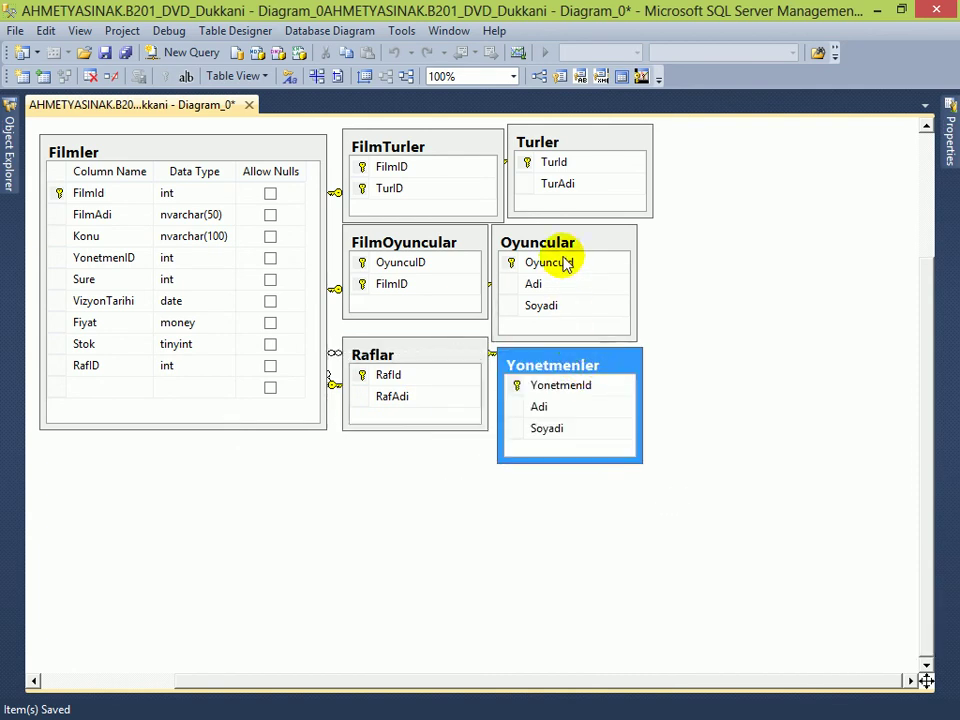
right_click(565, 262)
left_click(632, 404)
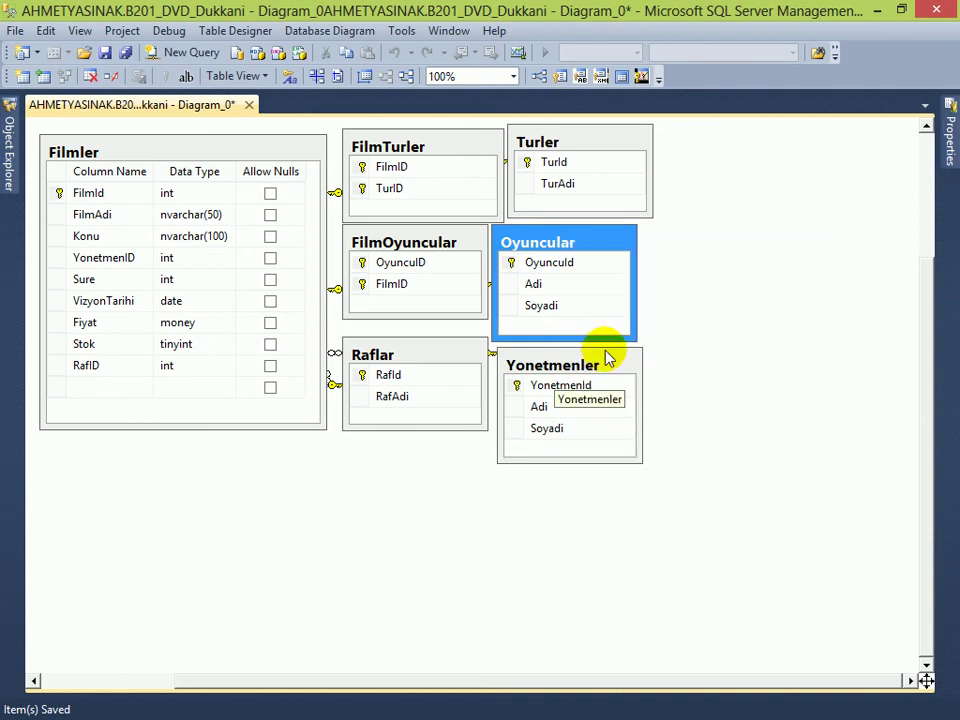
Step: Add a new table named Musteriler and move it up over the Yonetmenler table so it fits in view
left_click(729, 304)
left_click(278, 540)
right_click(369, 476)
left_click(444, 237)
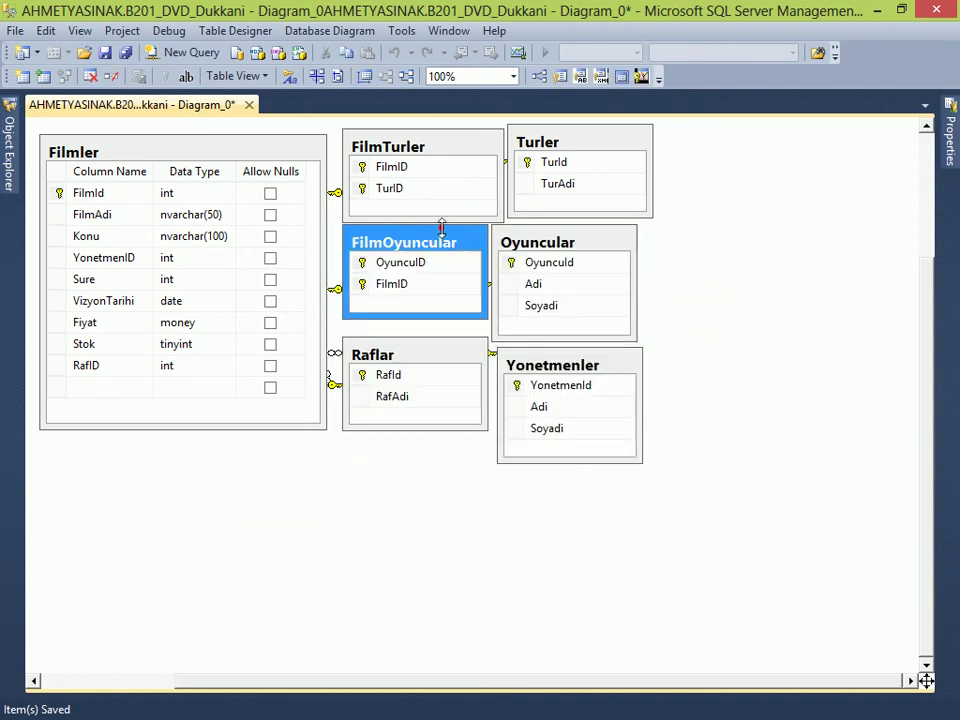
right_click(416, 465)
left_click(485, 479)
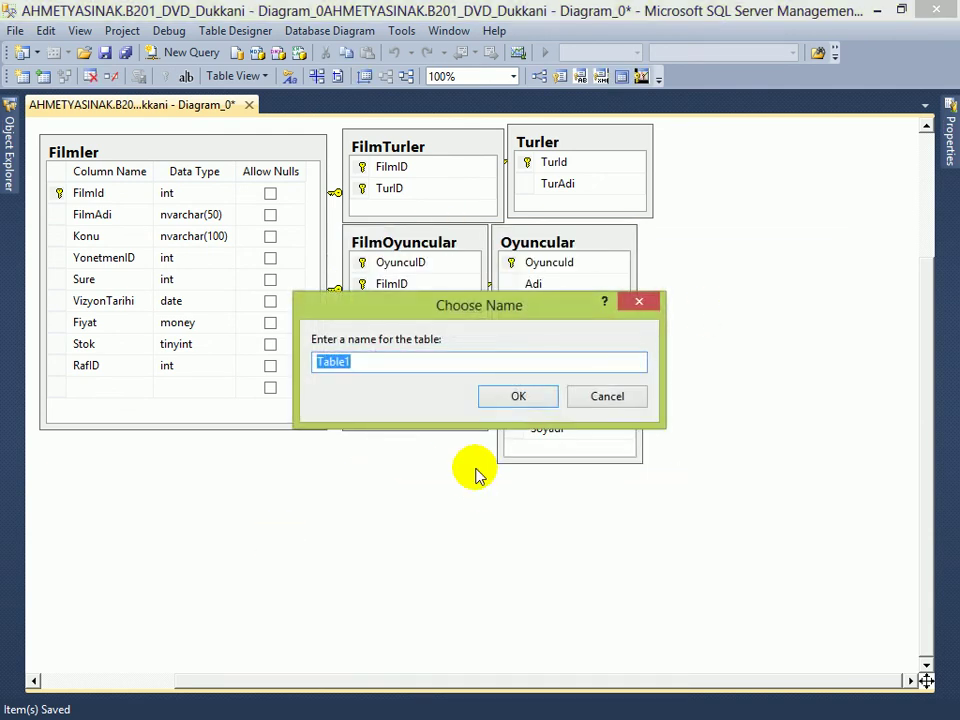
type("Musteriler")
key("Return")
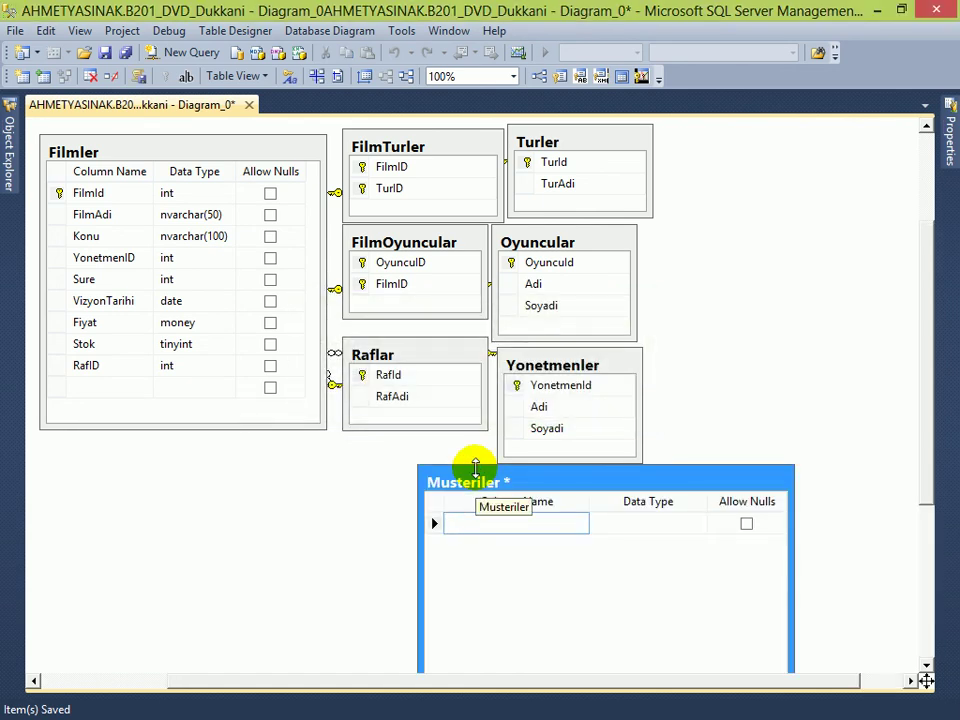
left_click_drag(476, 477, 571, 305)
Step: Add a MusteriId column of type int to the Musteriler table
left_click(524, 334)
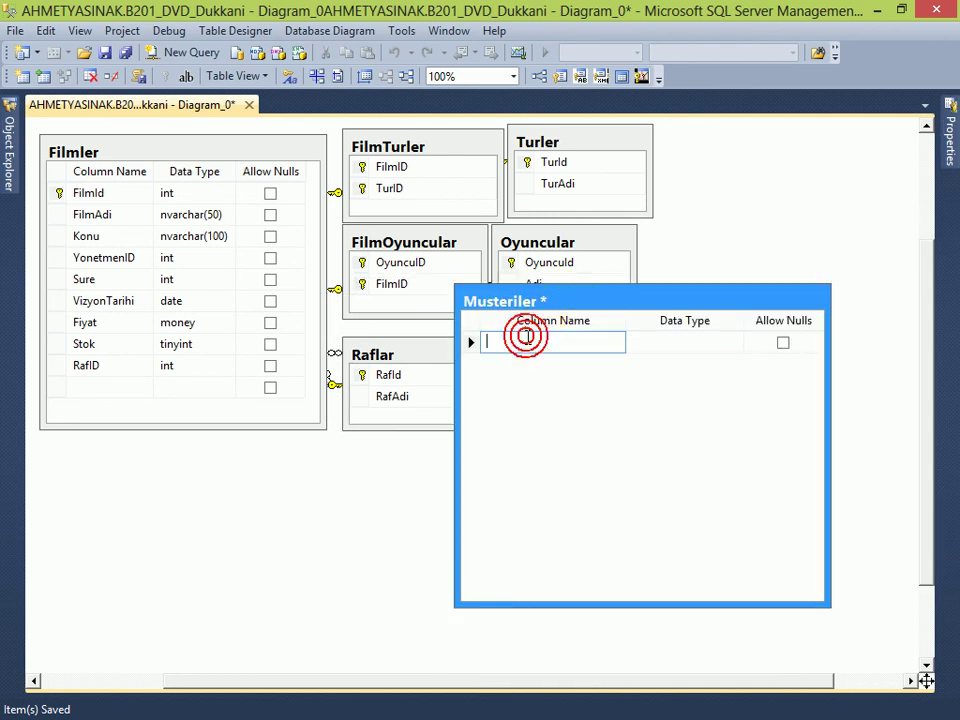
type("MusteriId")
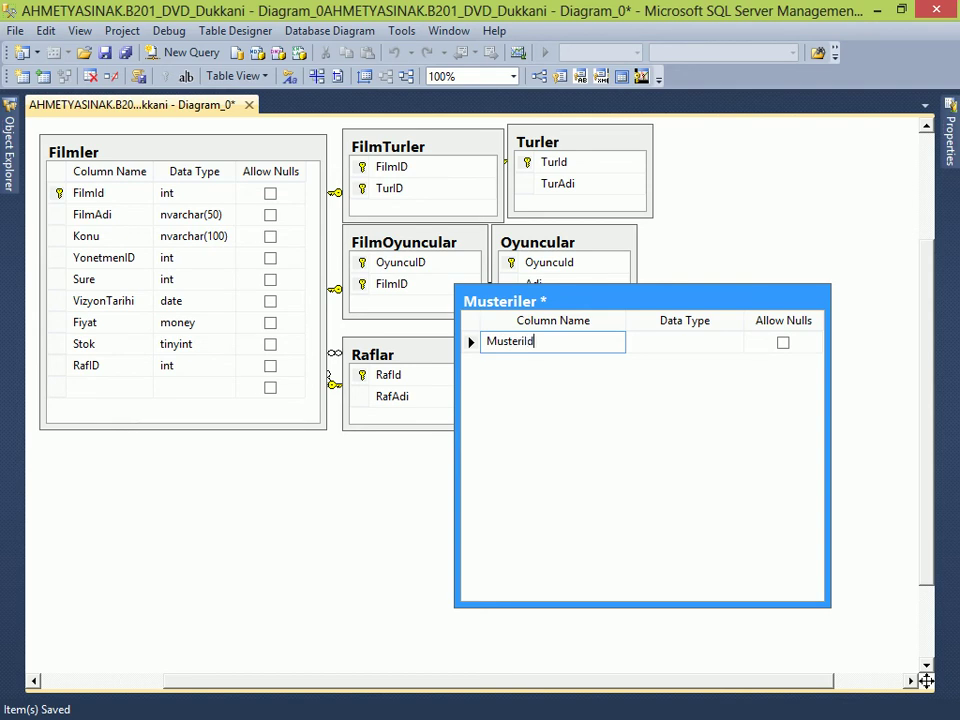
key("Tab")
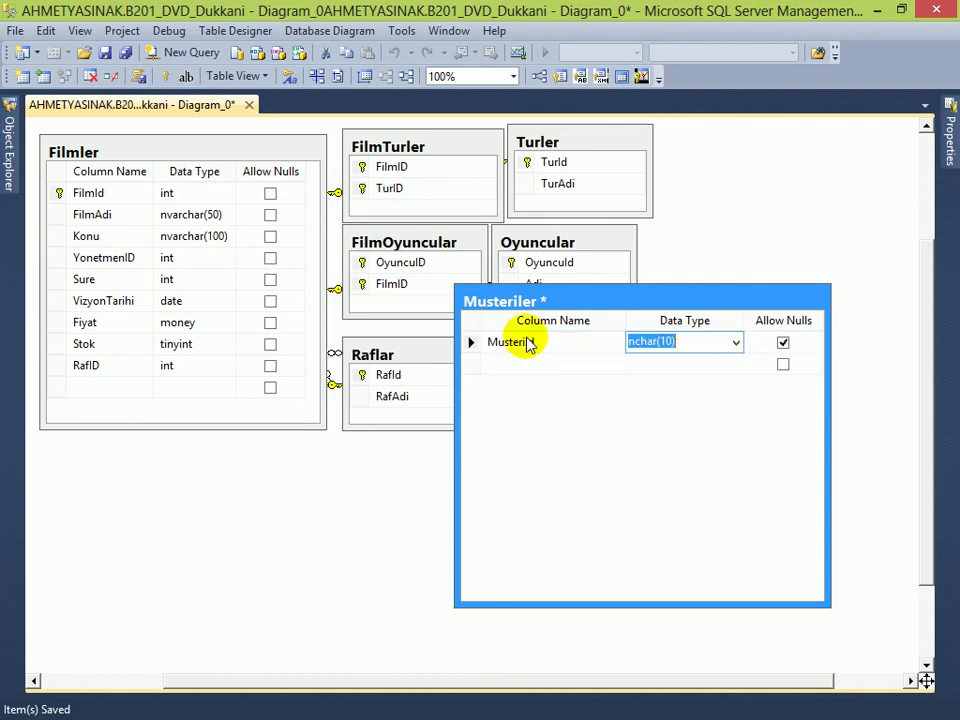
type("image")
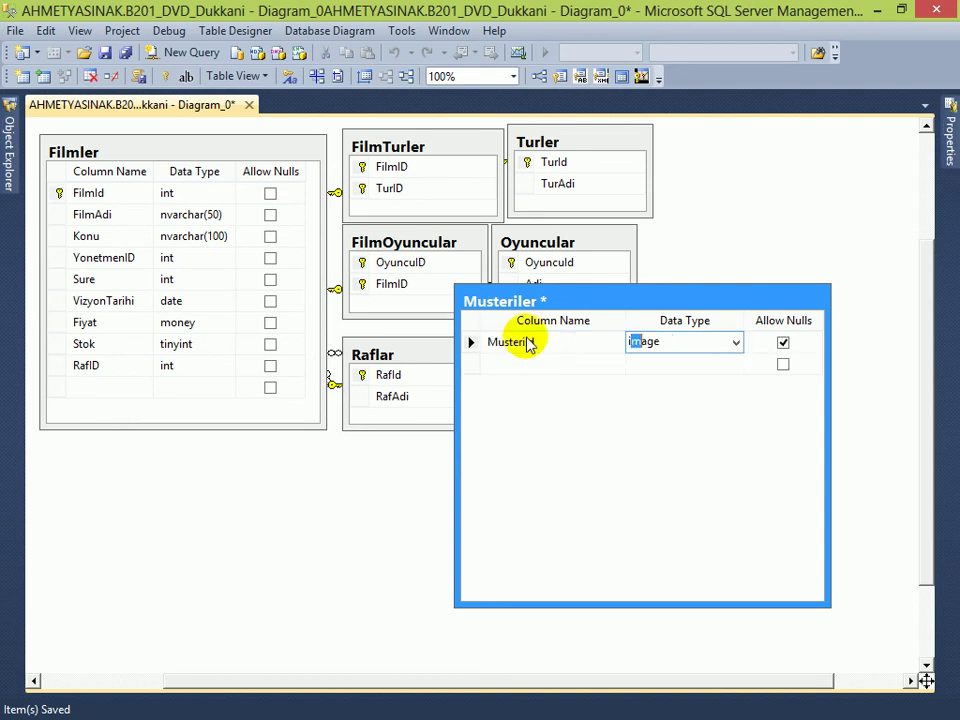
type("int")
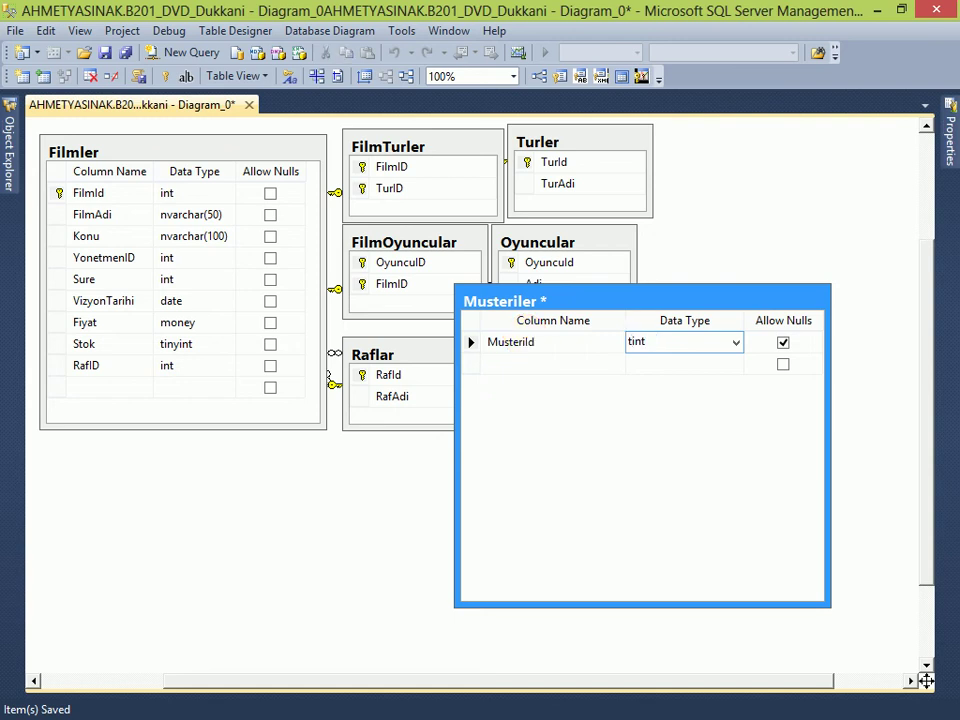
key("Tab")
key("Tab")
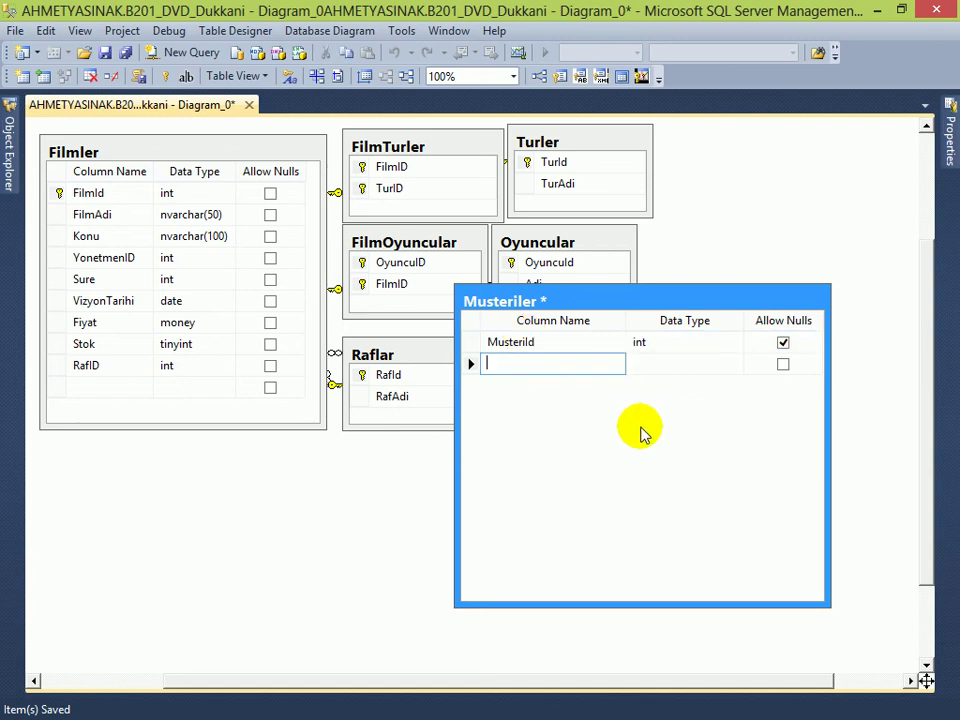
Step: Make MusteriId the primary key of Musteriler and turn on its identity specification
left_click(562, 342)
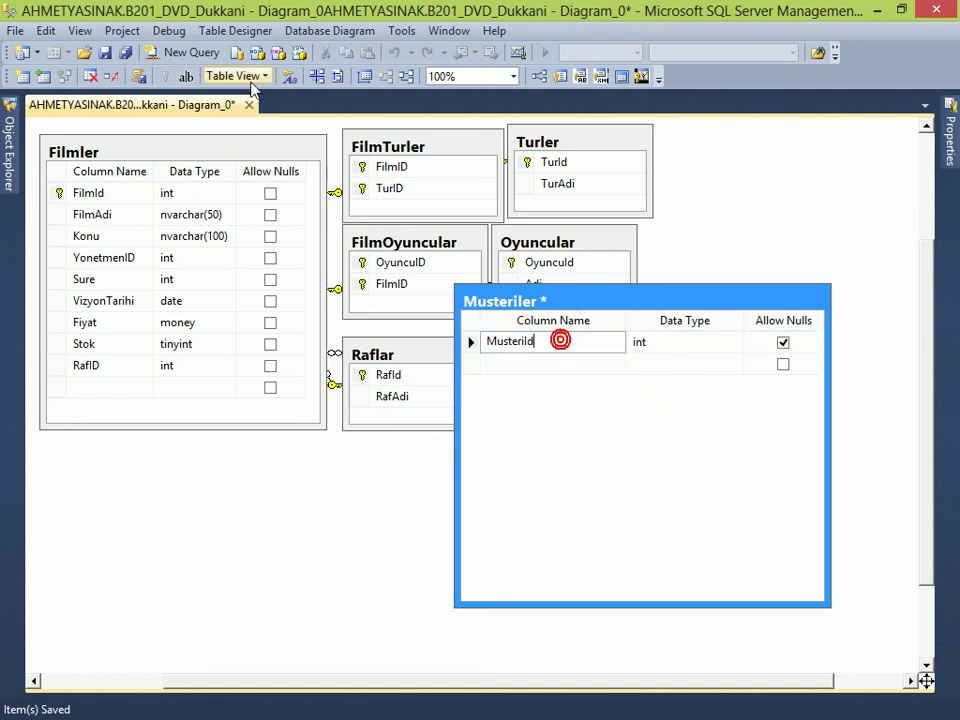
left_click(165, 75)
key("F4")
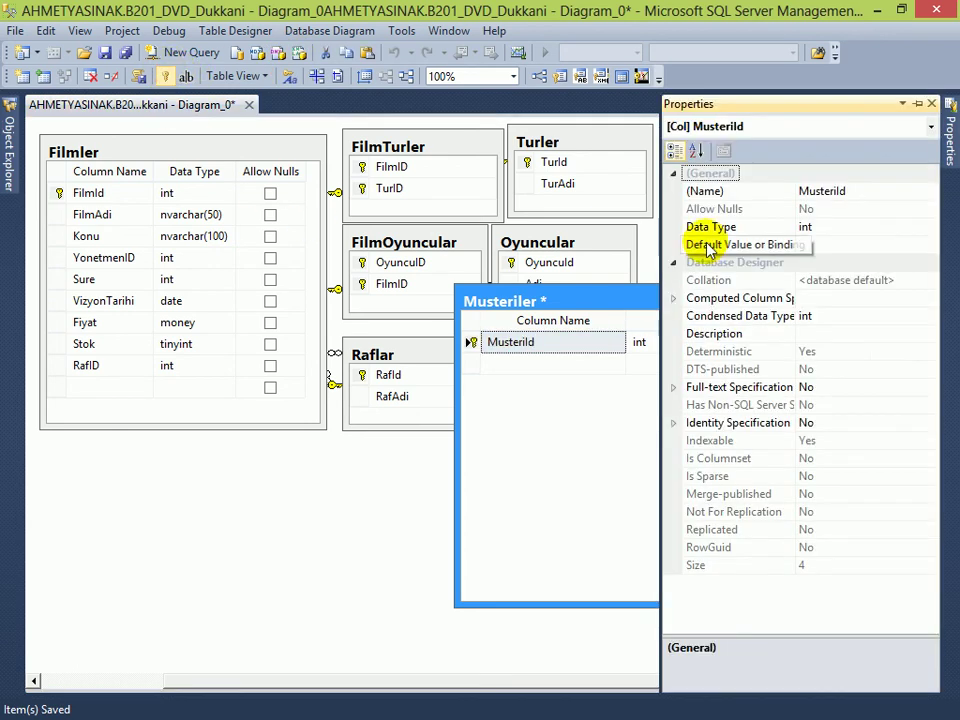
double_click(744, 428)
double_click(720, 440)
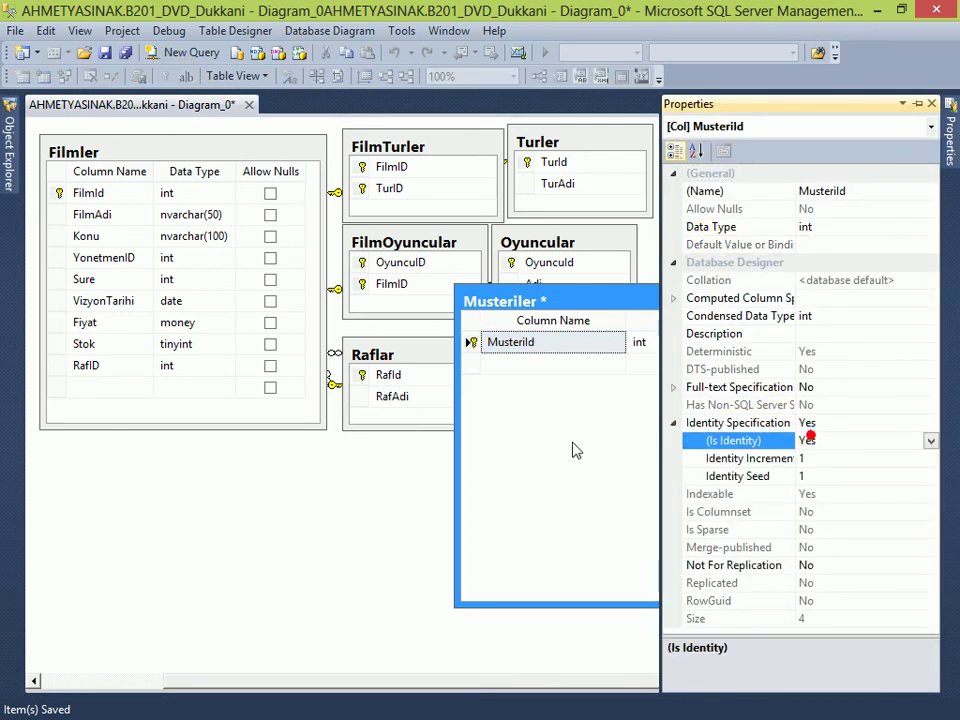
Step: Add an Adi column of type nvarchar(50) to the Musteriler table
left_click(547, 362)
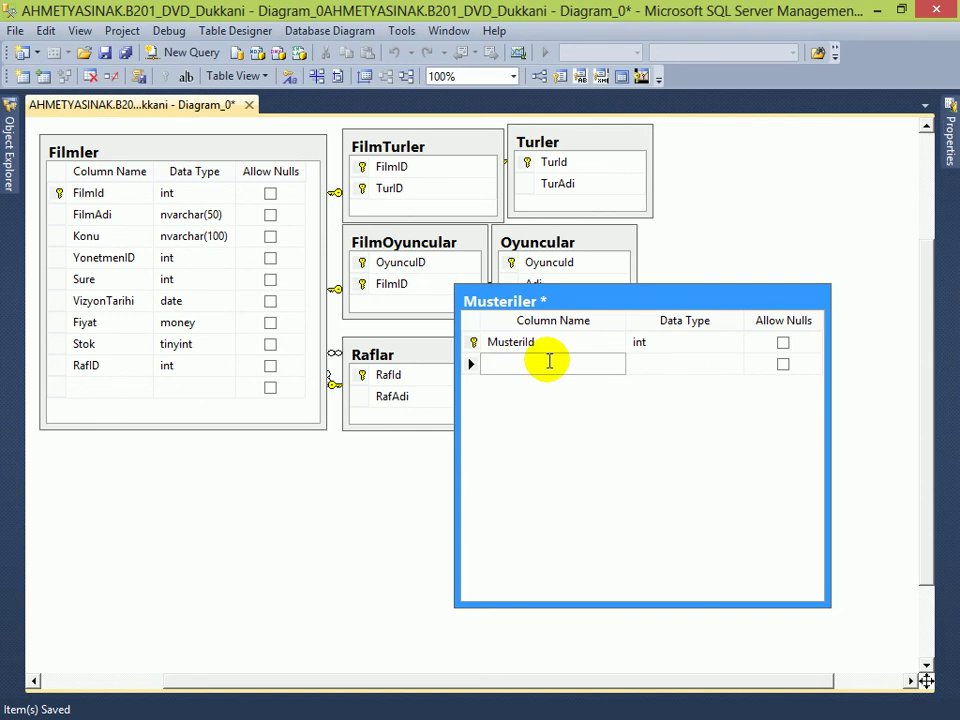
type("M")
key("BackSpace")
type("Adi")
key("Tab")
type("var")
key("Tab")
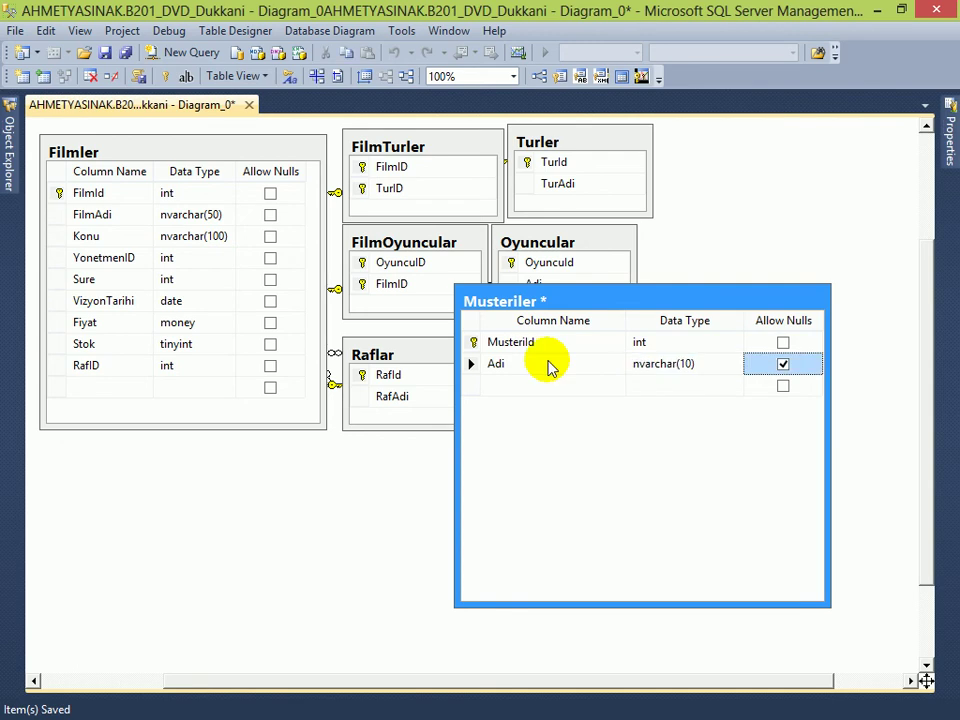
left_click(682, 368)
left_click(679, 365)
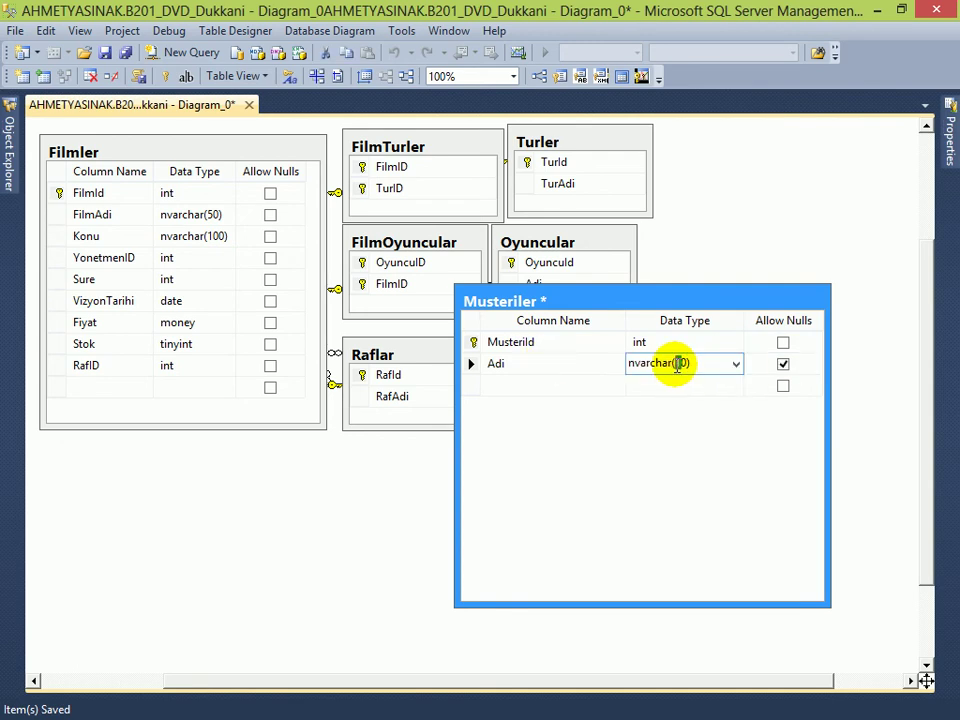
key("BackSpace")
type("5")
Step: Add a Soyadi column of type nvarchar(50) to the Musteriler table
left_click(514, 386)
type("Soyadi")
key("Tab")
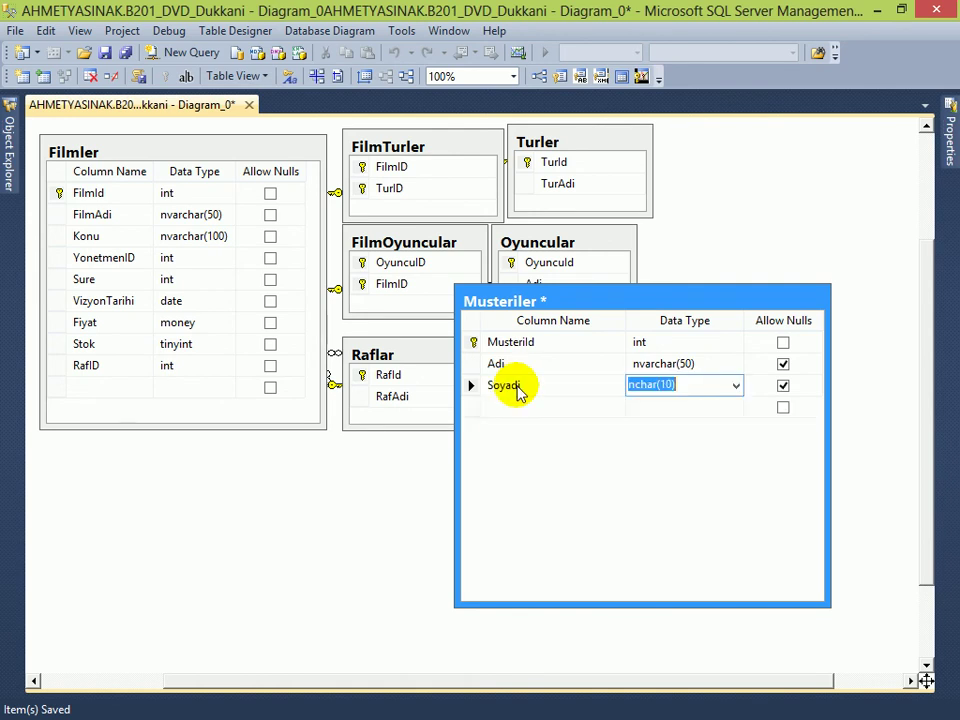
key("Home")
type("var")
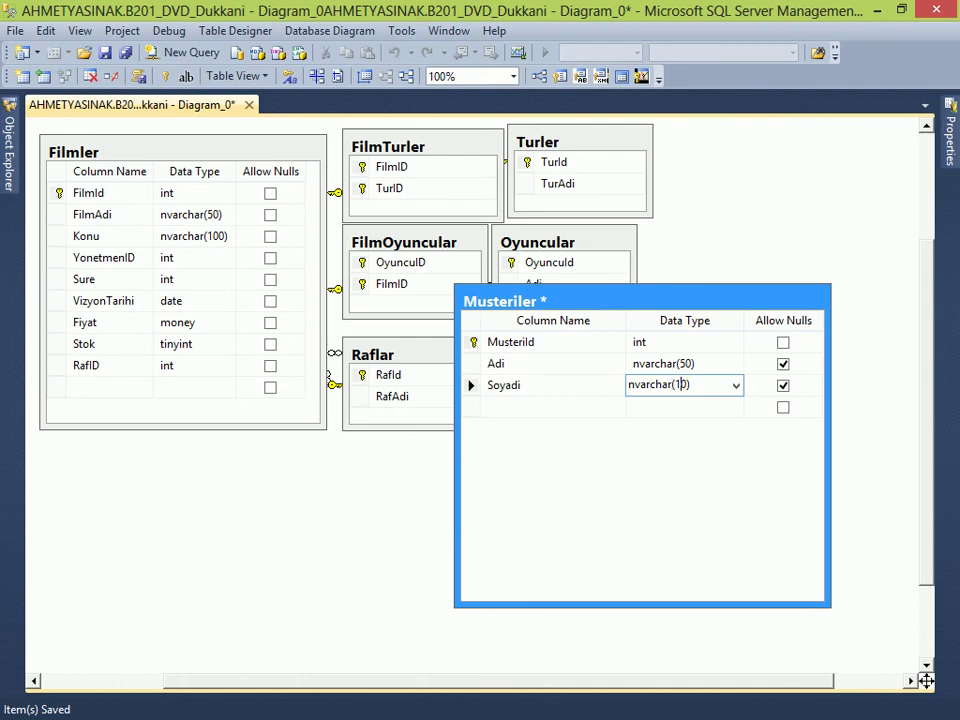
key("Tab")
key("Tab")
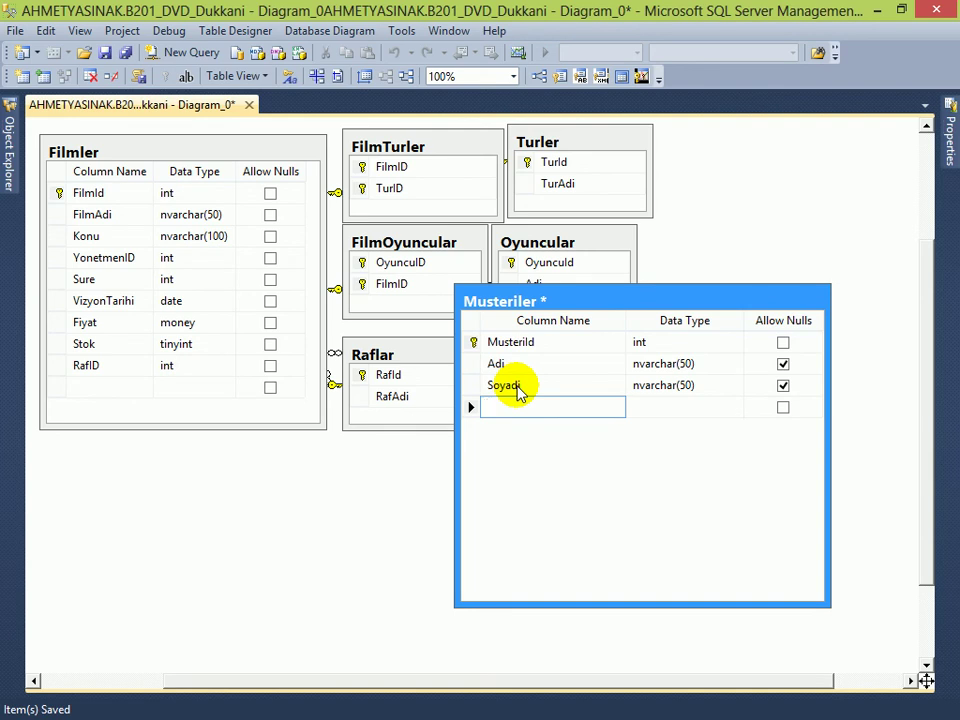
Step: Add a KayitTarihi column of type date to the Musteriler table
type("Ka")
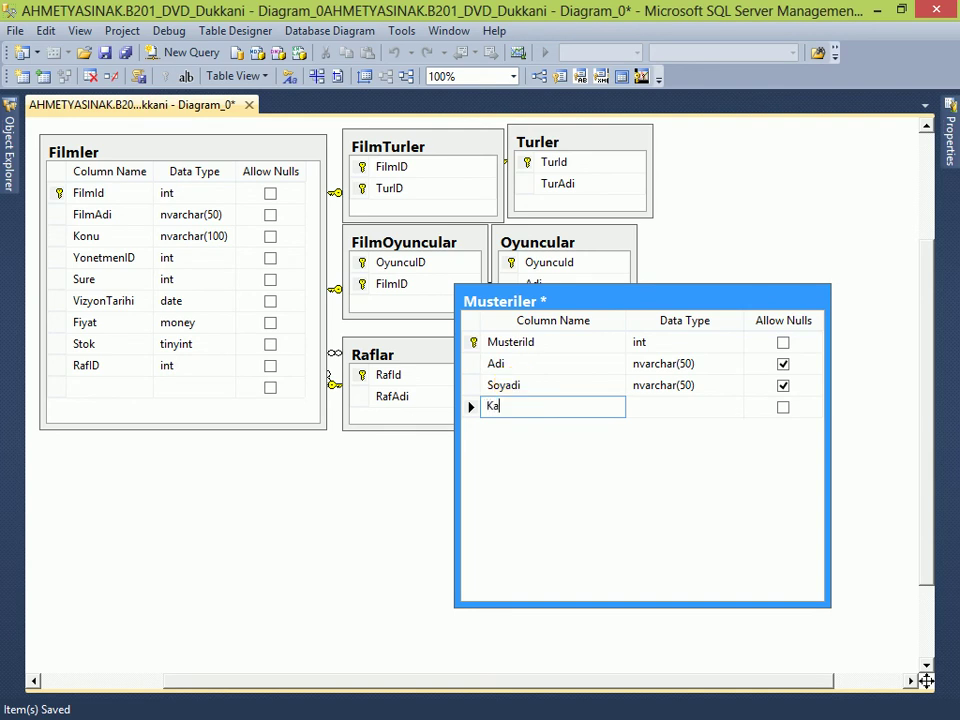
type("yitTarihi")
key("Tab")
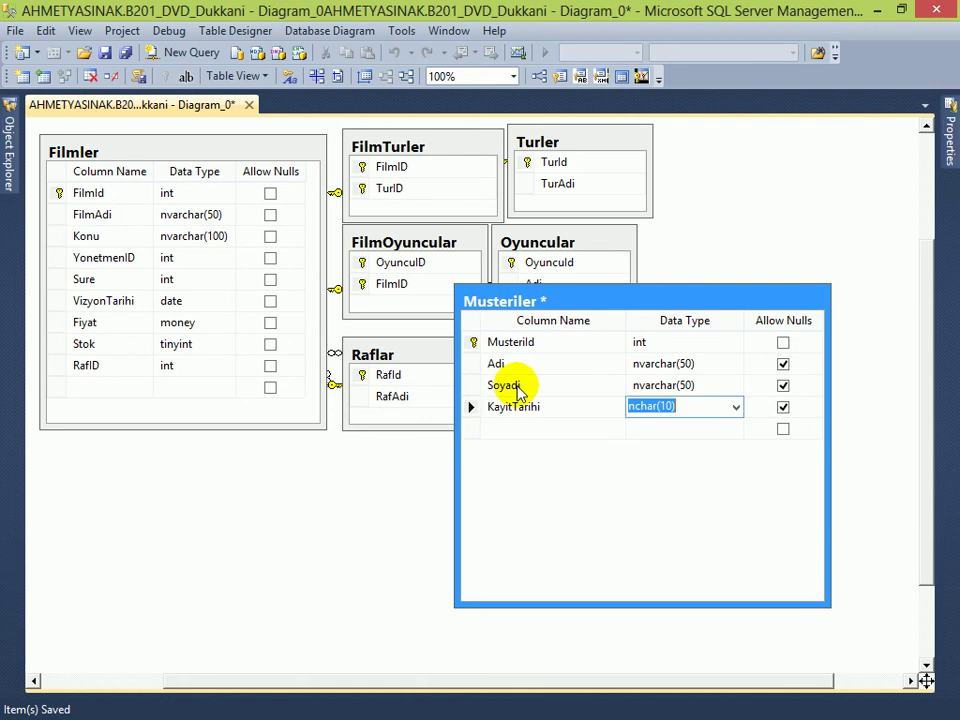
type("date")
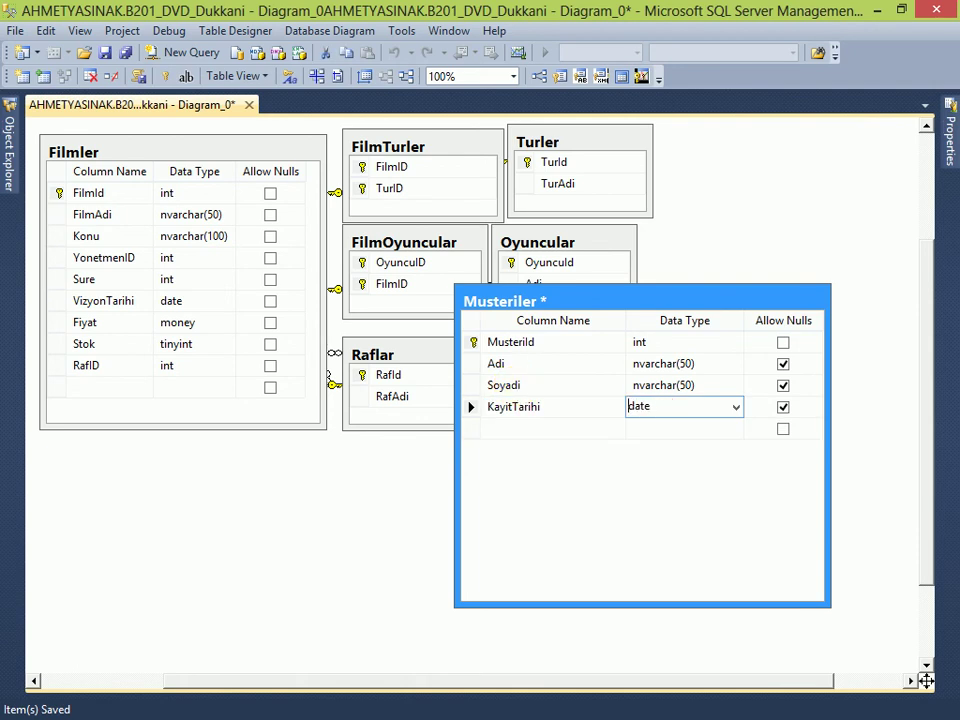
key("Return")
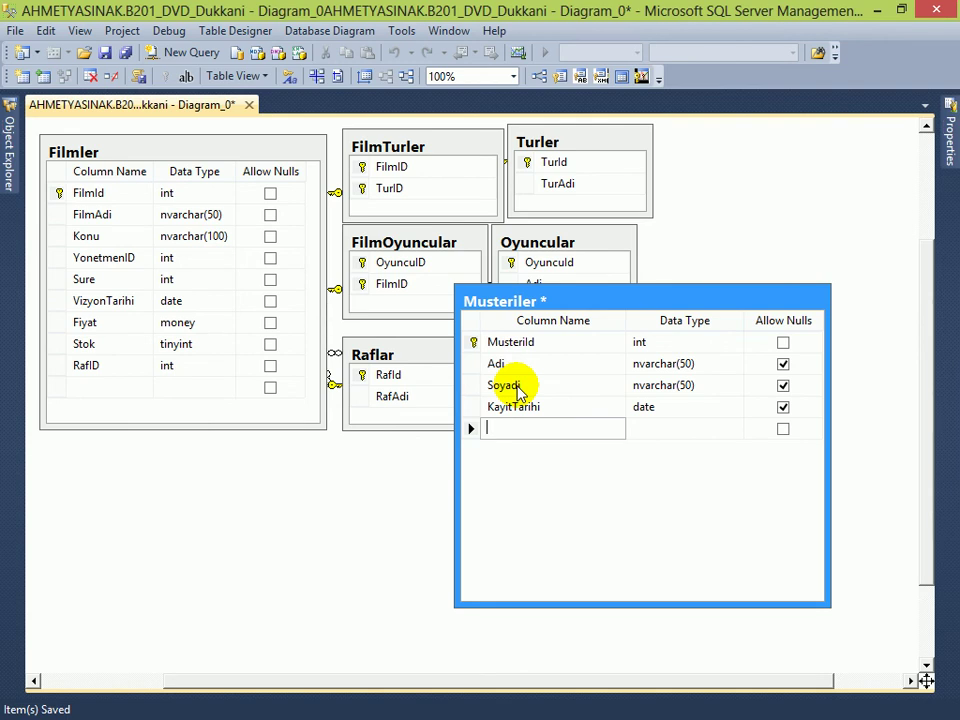
Step: Change the data type of the KayitTarihi column in Musteriler to datetime
left_click(686, 407)
key("Tab")
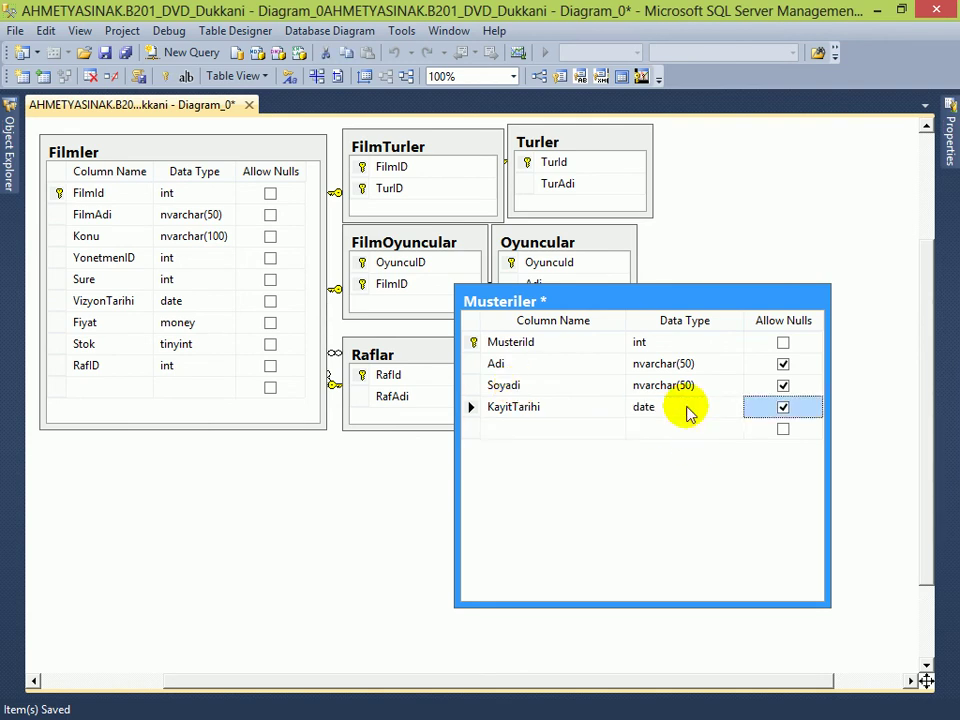
left_click(686, 407)
left_click(684, 405)
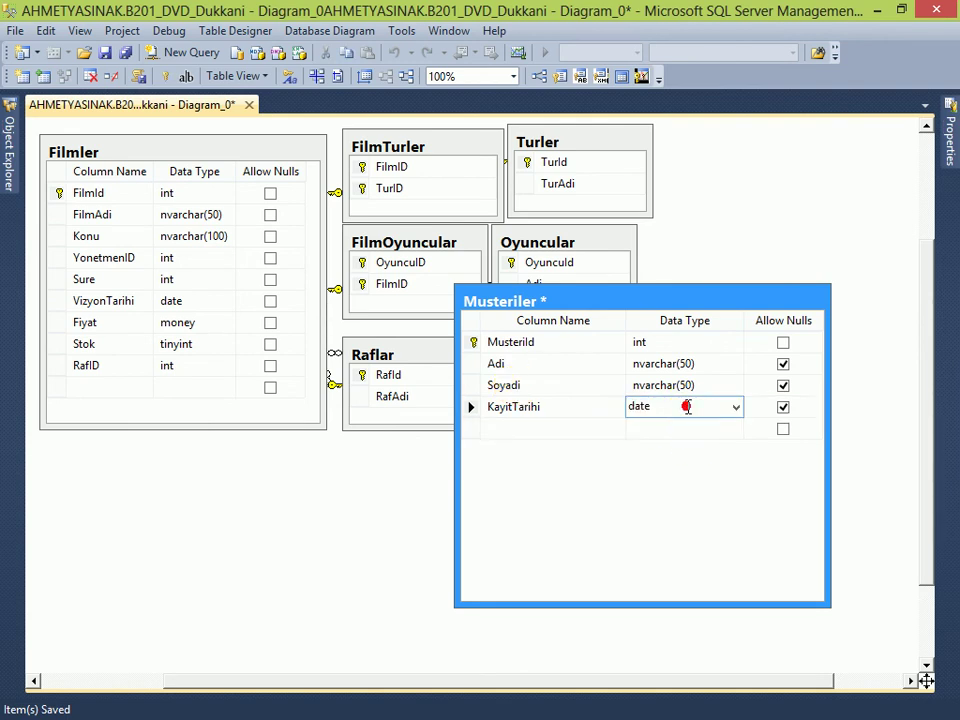
type("time")
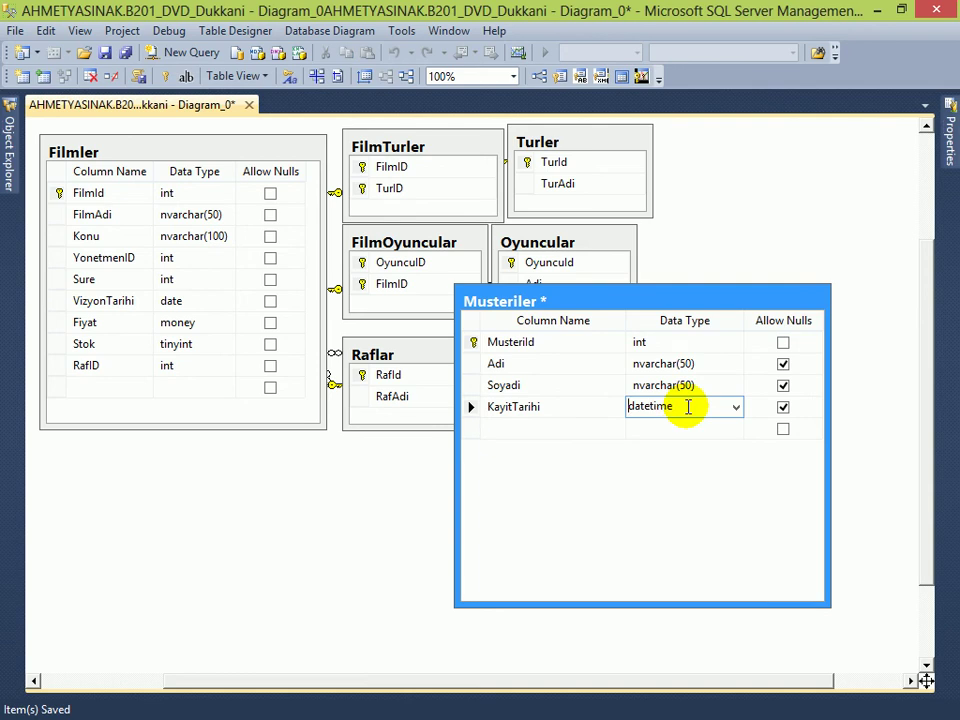
Step: Set the default value of the KayitTarihi column to getdate()
left_click(553, 405)
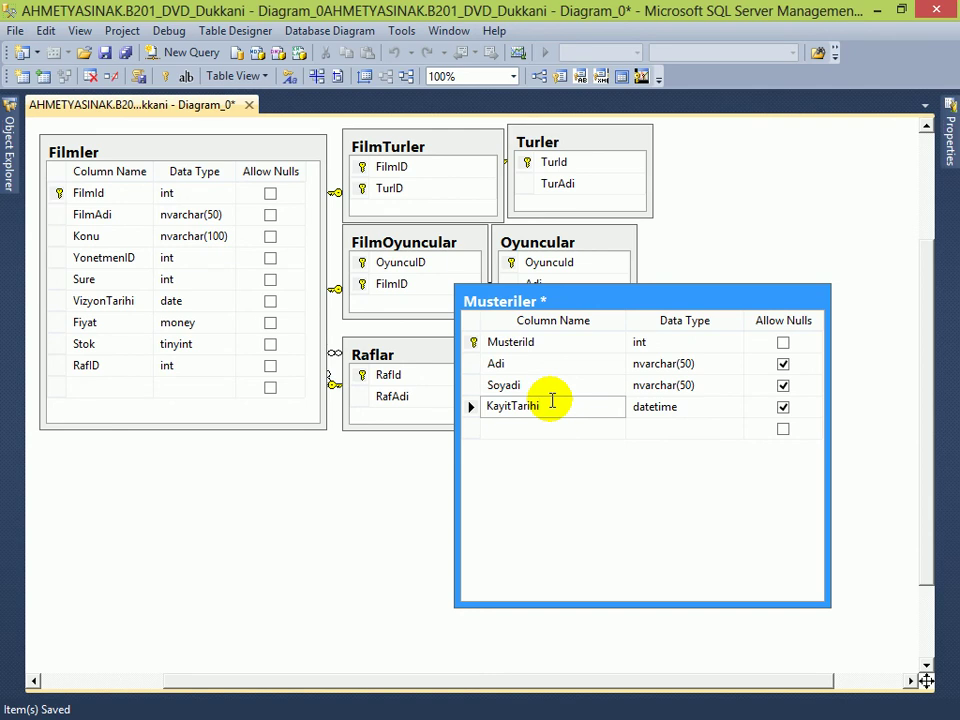
key("F4")
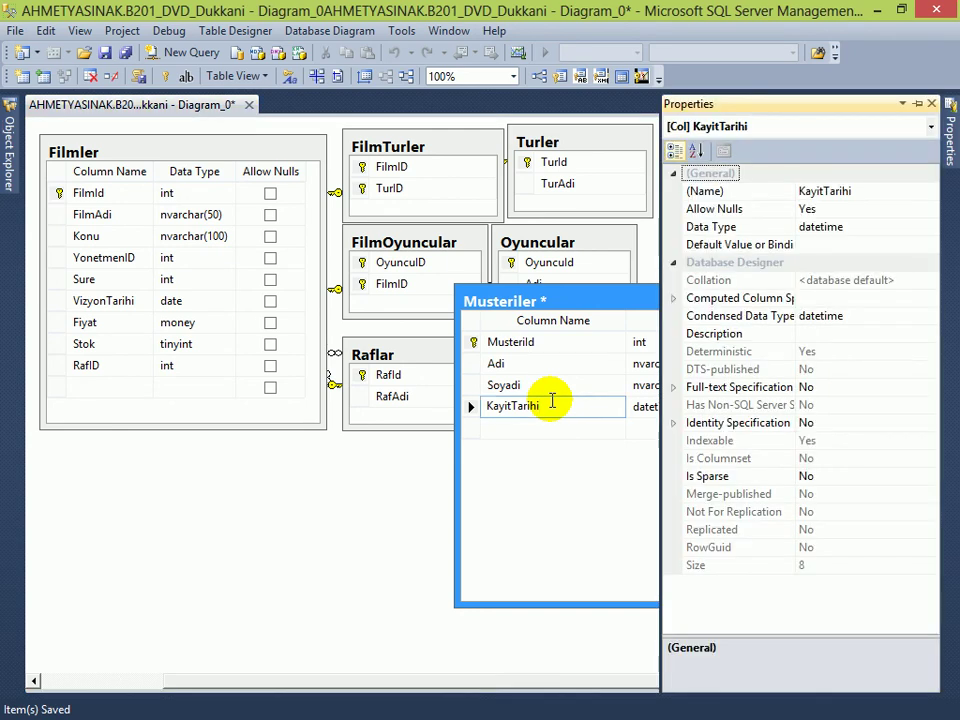
left_click(818, 246)
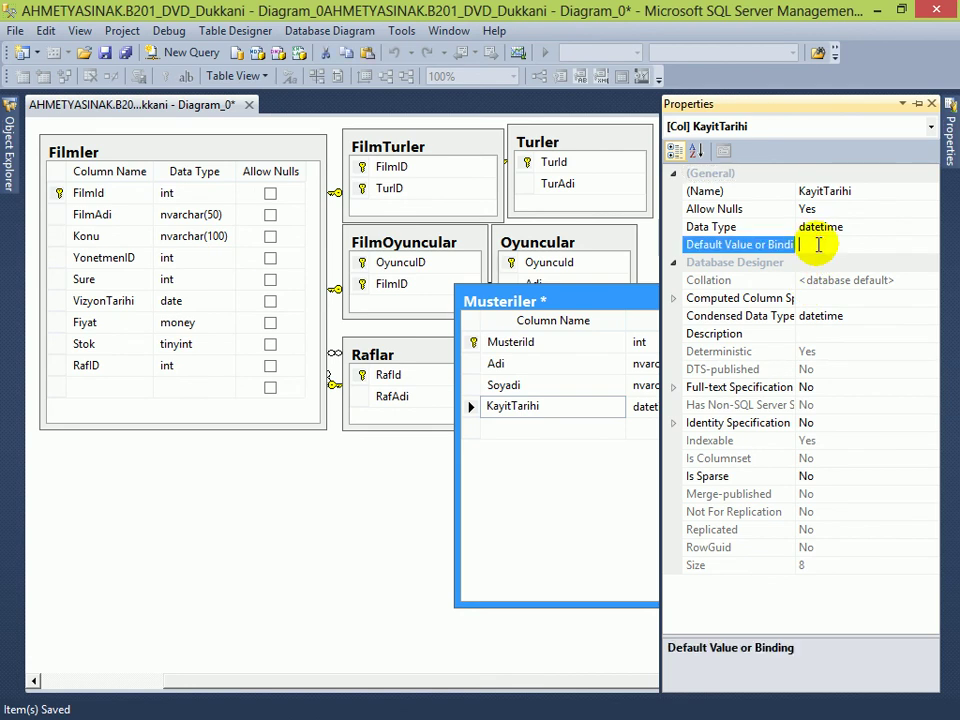
type("getdate(")
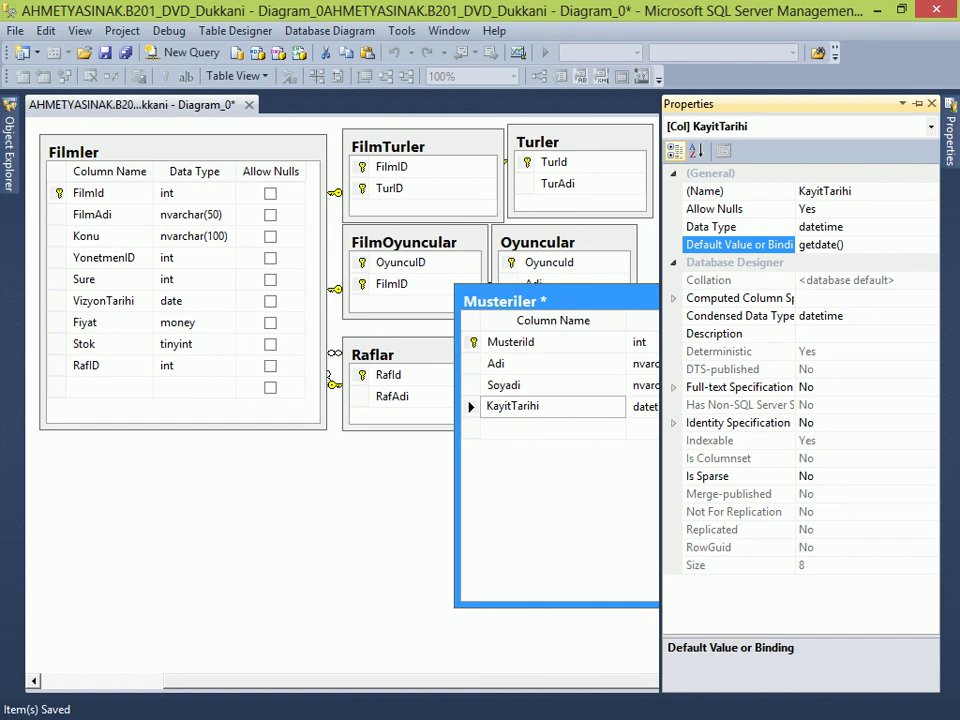
left_click(818, 245)
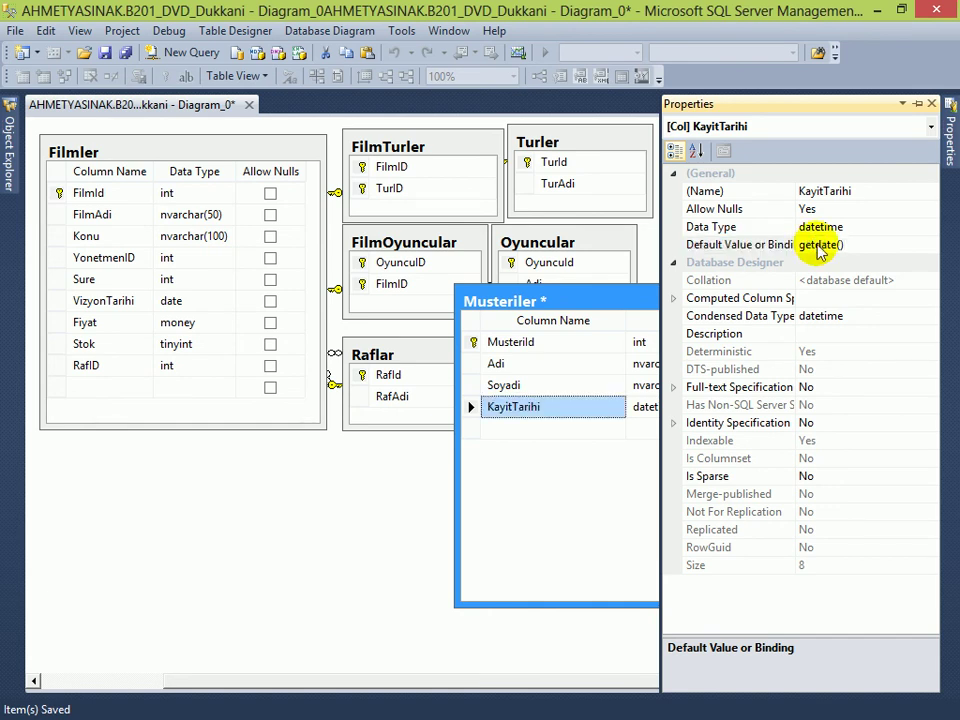
left_click(521, 432)
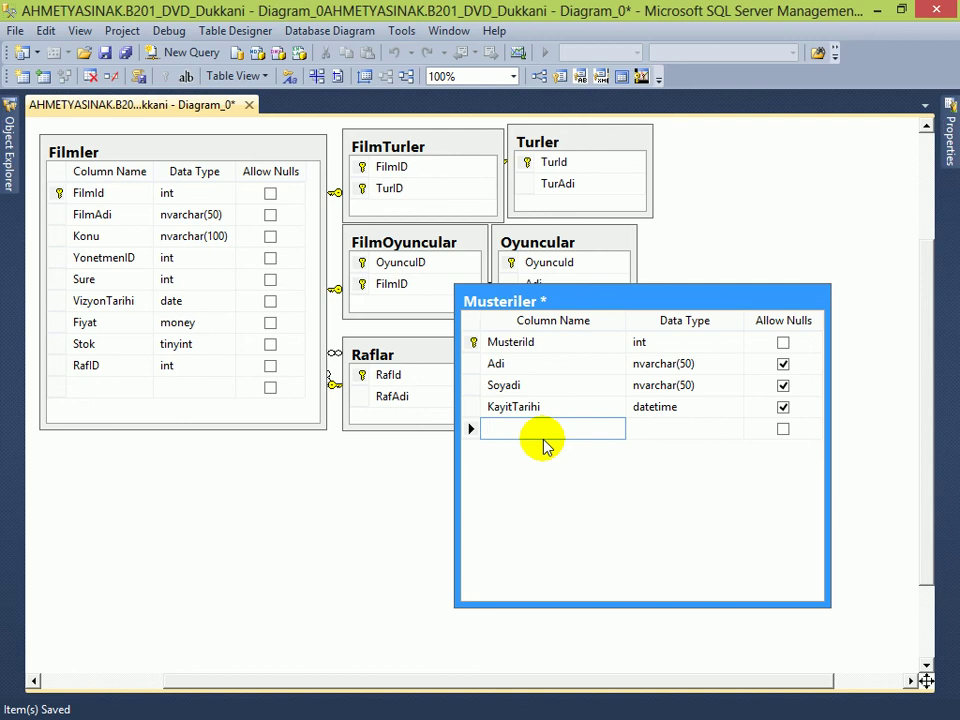
Step: Add a check constraint to the Musteriler table and name it CK_KayitTarihi
left_click(573, 406)
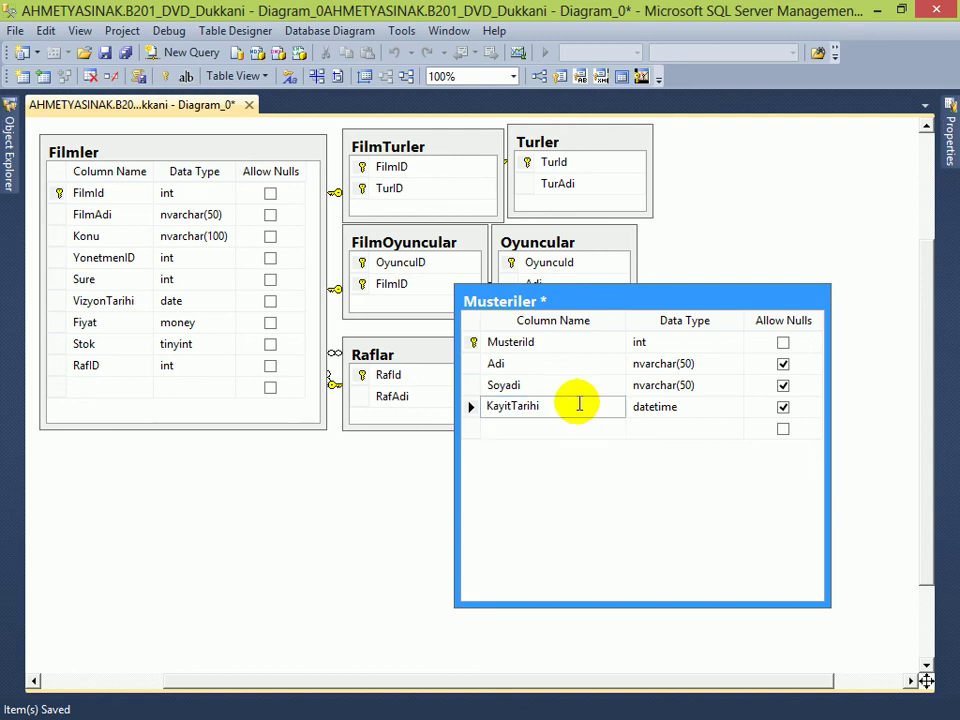
right_click(564, 407)
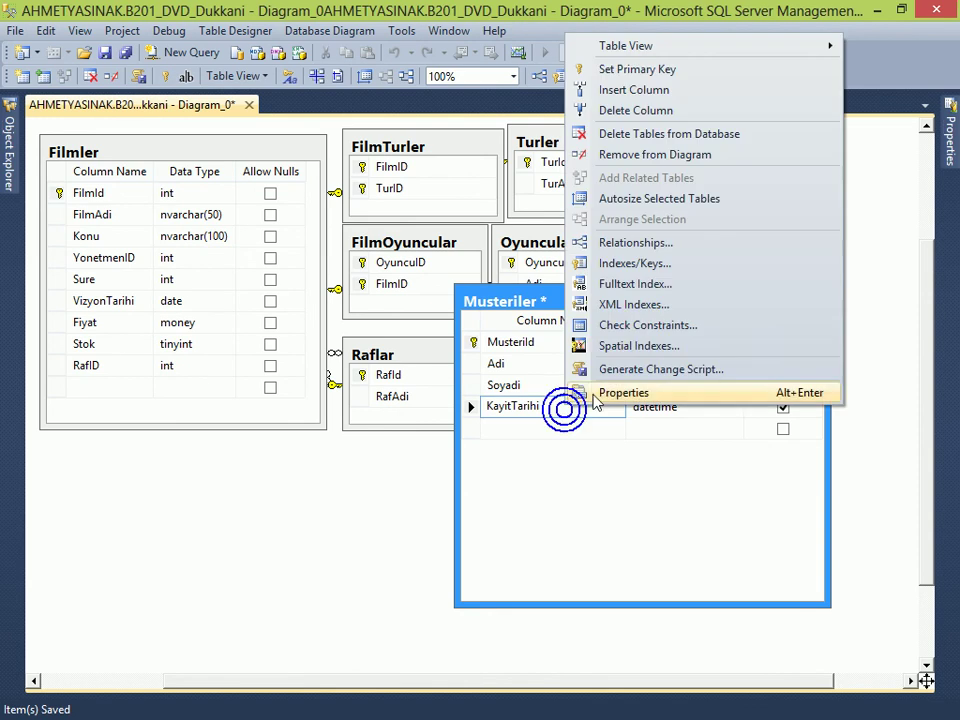
left_click(622, 327)
left_click(253, 522)
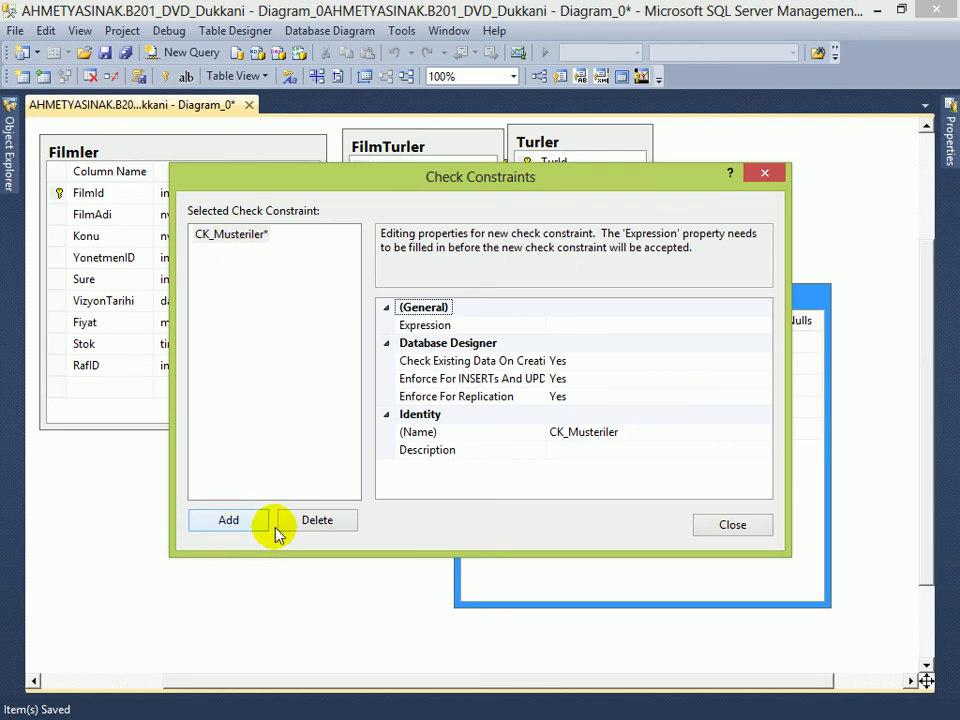
left_click_drag(574, 435, 687, 433)
type("TArih")
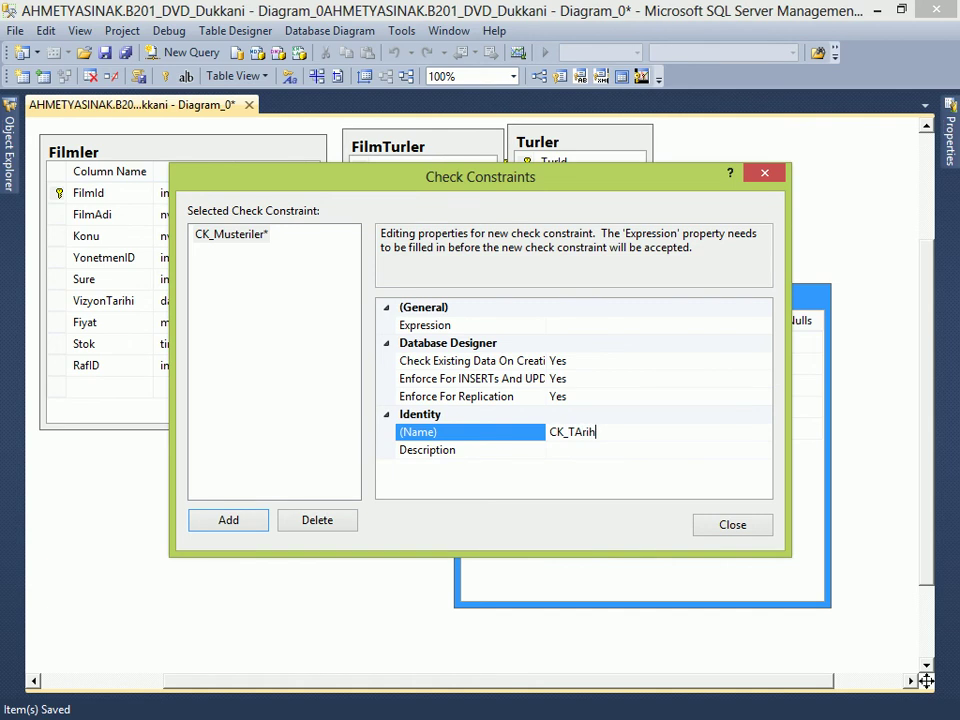
key("BackSpace")
key("BackSpace")
key("BackSpace")
key("BackSpace")
key("BackSpace")
type("KayitTarihi")
Step: Set the CK_KayitTarihi constraint's expression to KayitTarihi>=getdate() and close the constraint settings
left_click(669, 319)
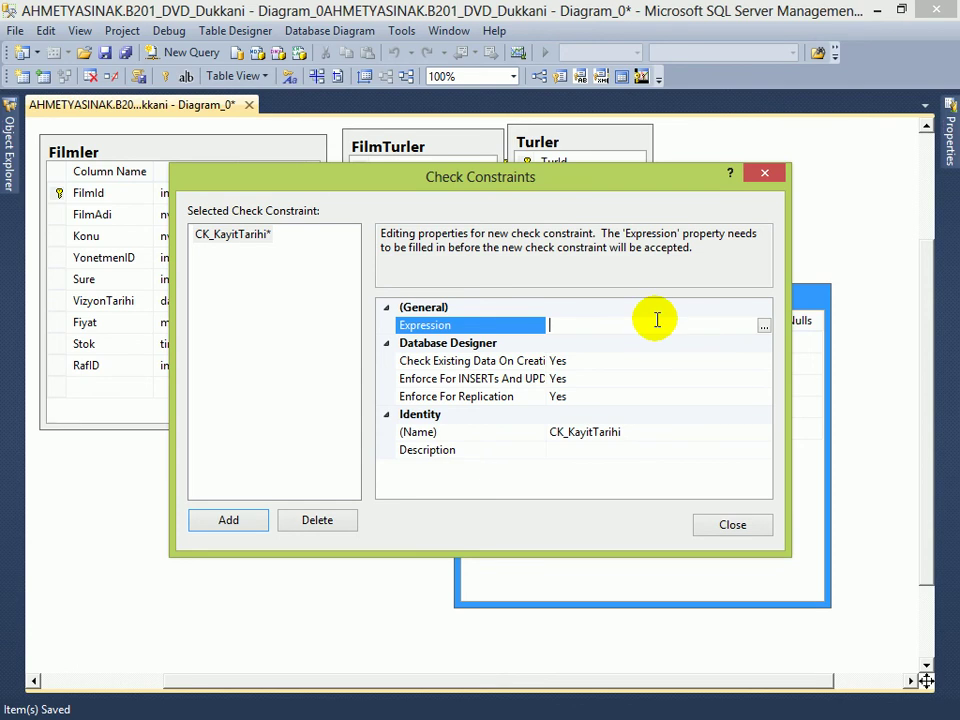
type("KayitTarihi>=")
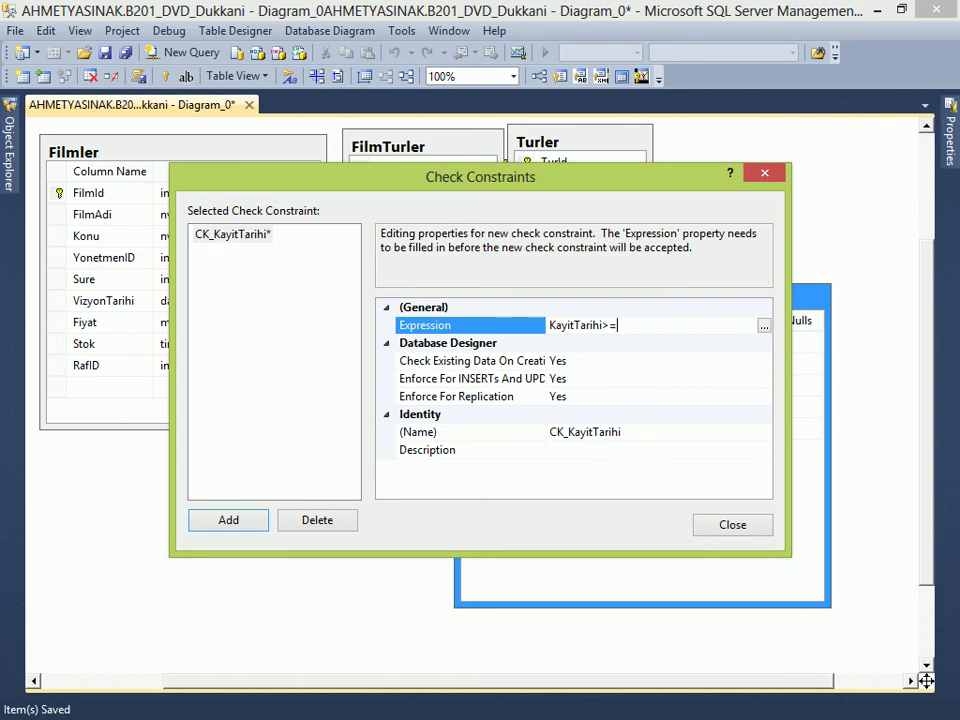
type("getdate()")
left_click_drag(551, 325, 655, 324)
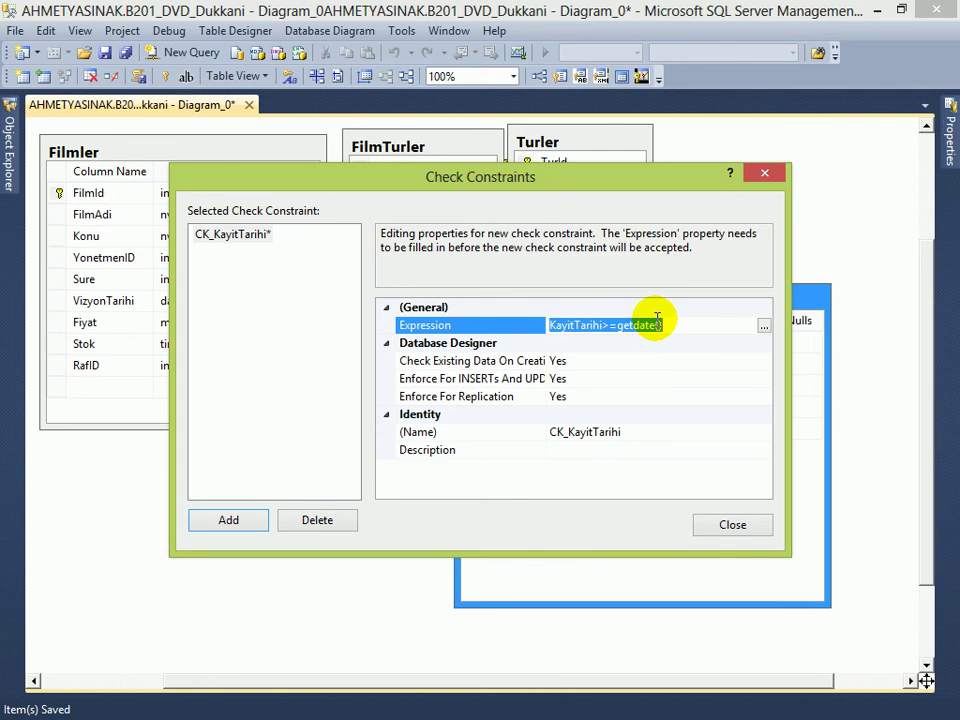
left_click(567, 474)
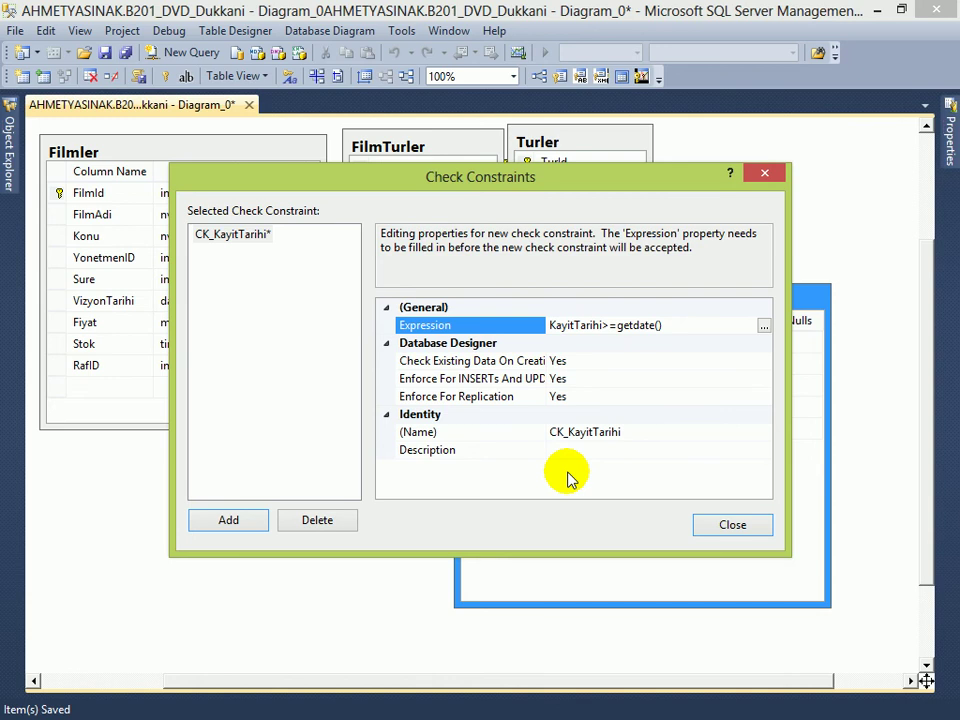
left_click(711, 530)
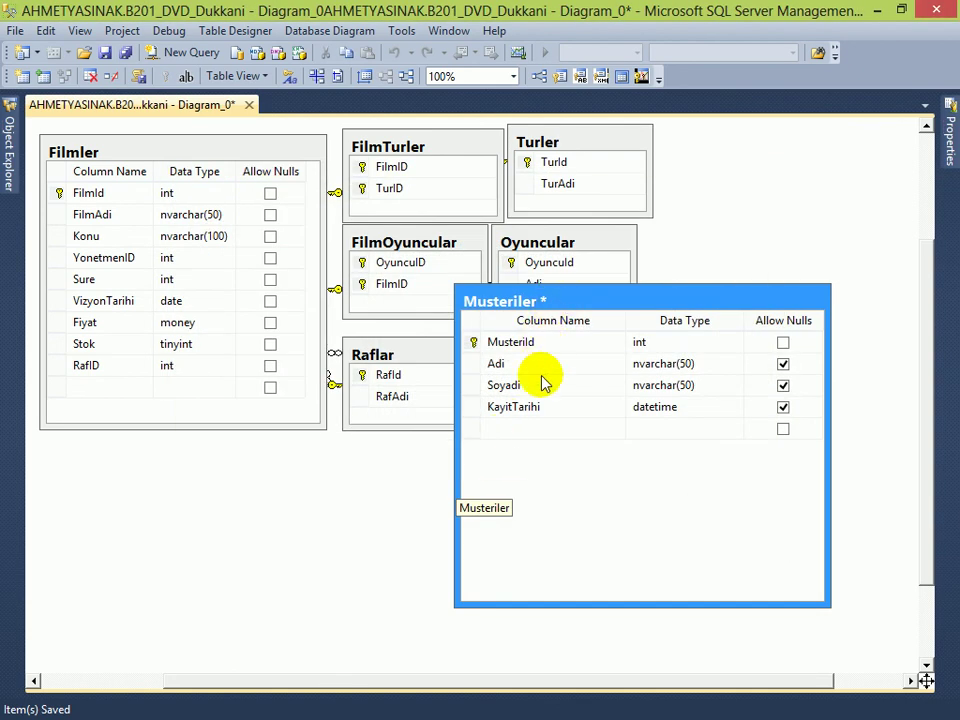
Step: Reopen the Musteriler check constraints and review the name and expression of CK_KayitTarihi
right_click(595, 437)
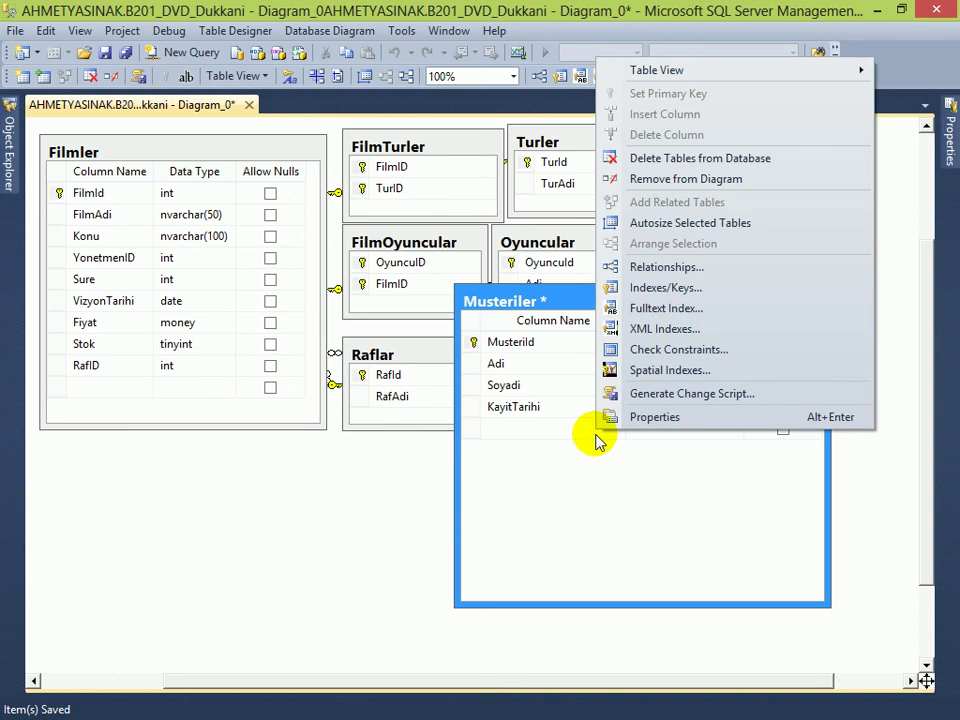
left_click(668, 352)
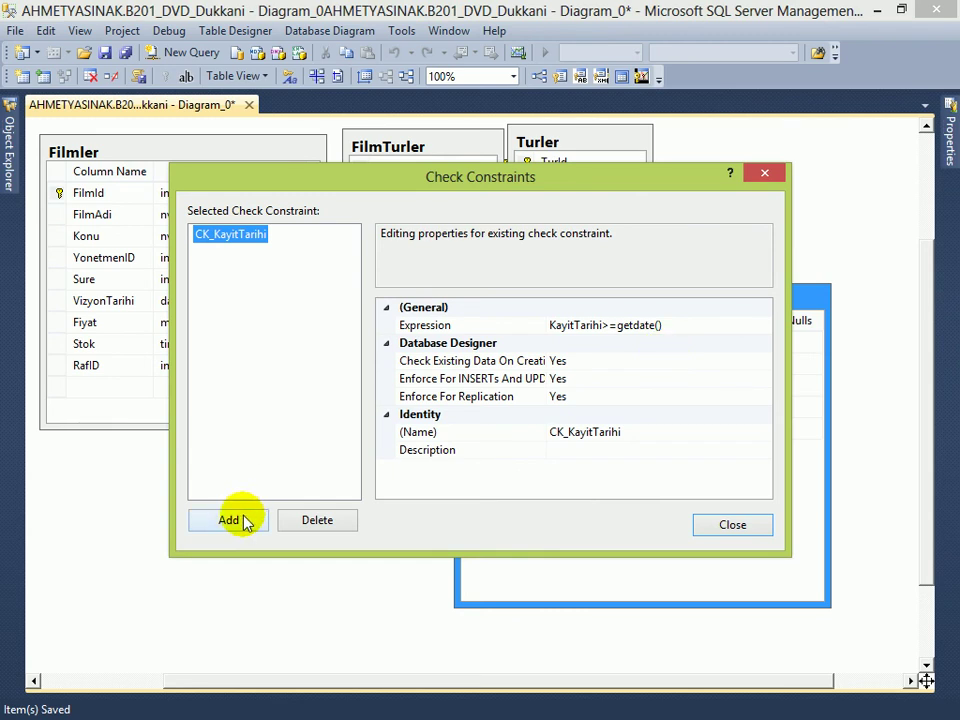
left_click(208, 244)
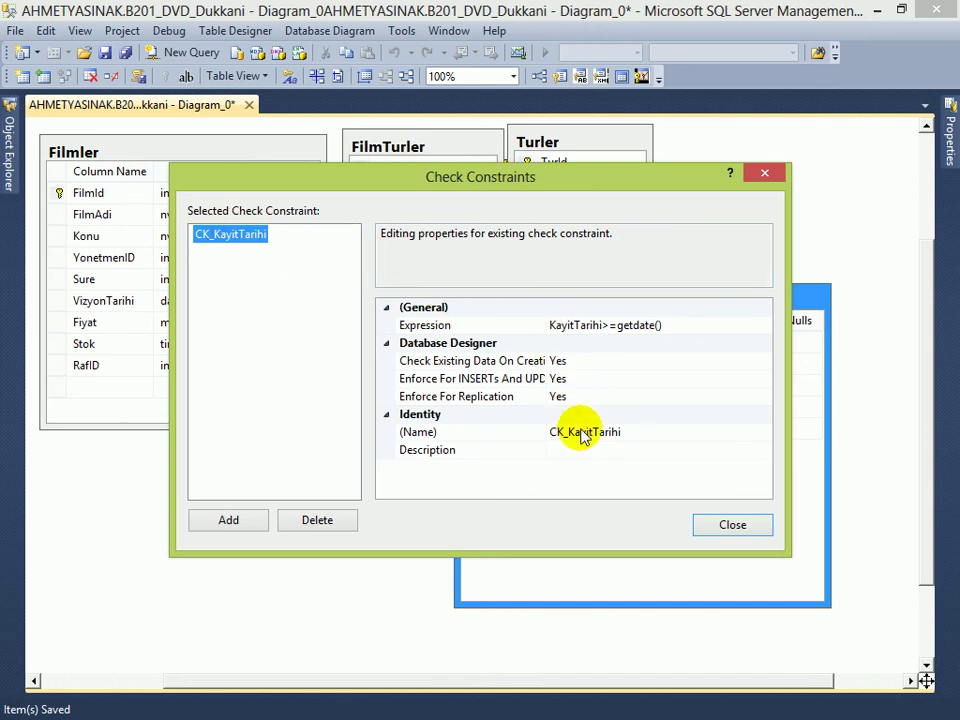
left_click(572, 325)
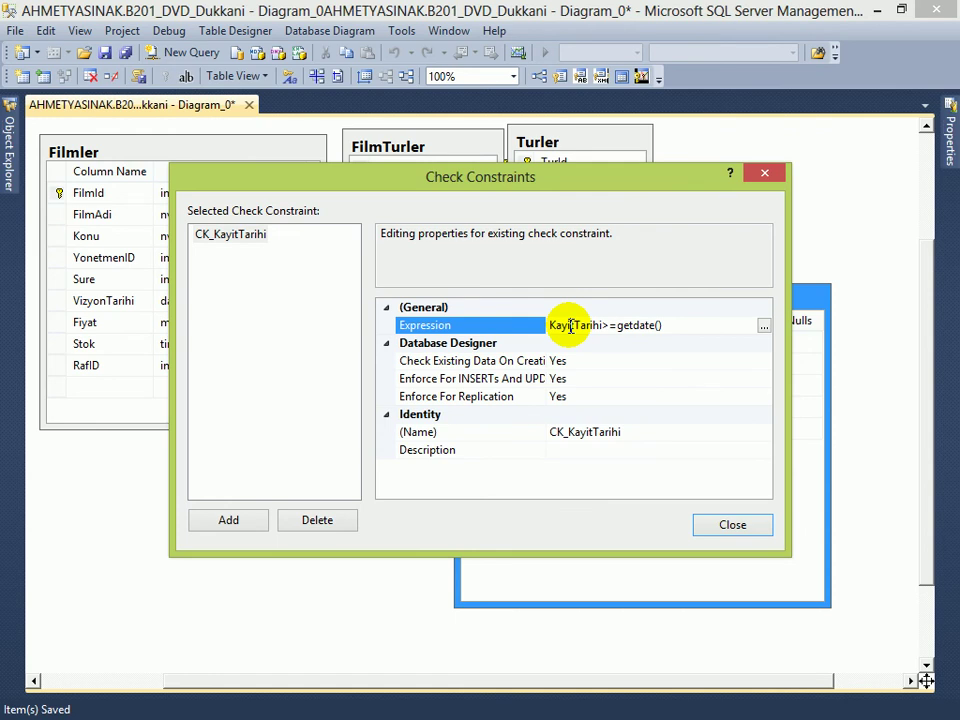
key("Escape")
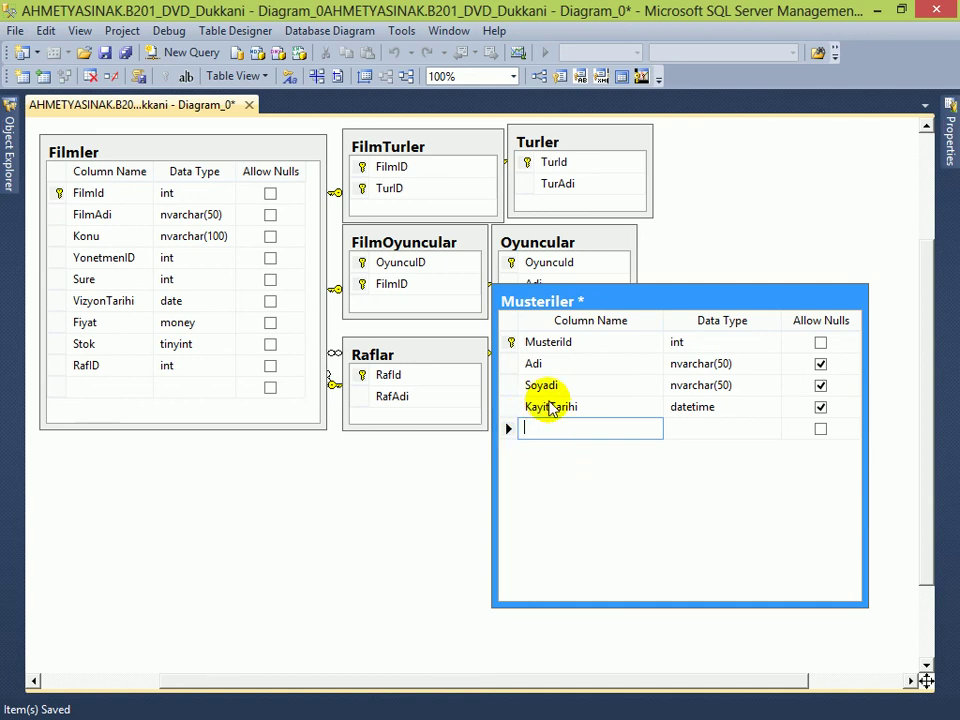
Step: Add a Telefon column of type char(10) to the Musteriler table
left_click(560, 430)
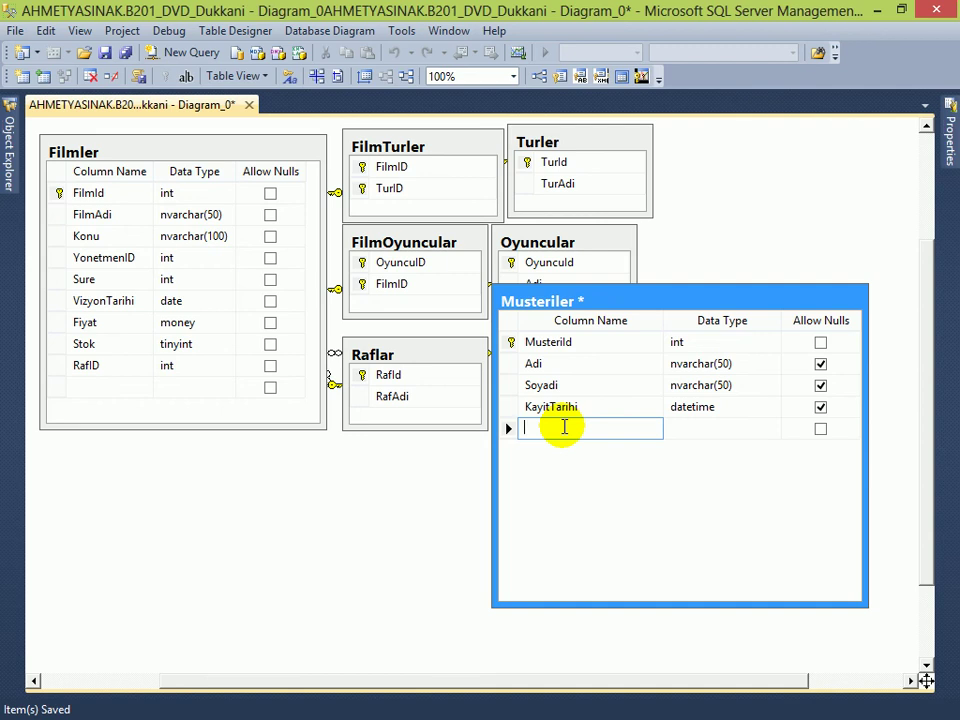
type("A")
key("BackSpace")
type("Telefon")
key("Tab")
key("Home")
key("Delete")
key("Tab")
key("Tab")
Step: Add an Adres column of type nvarchar(500) to the Musteriler table
type("Adres")
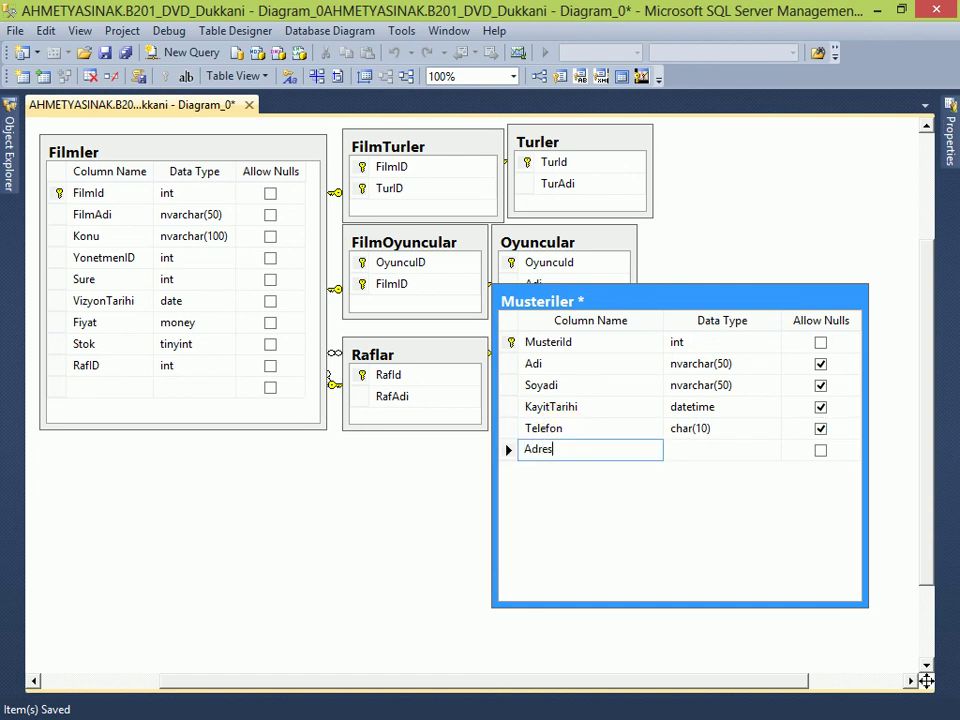
key("Tab")
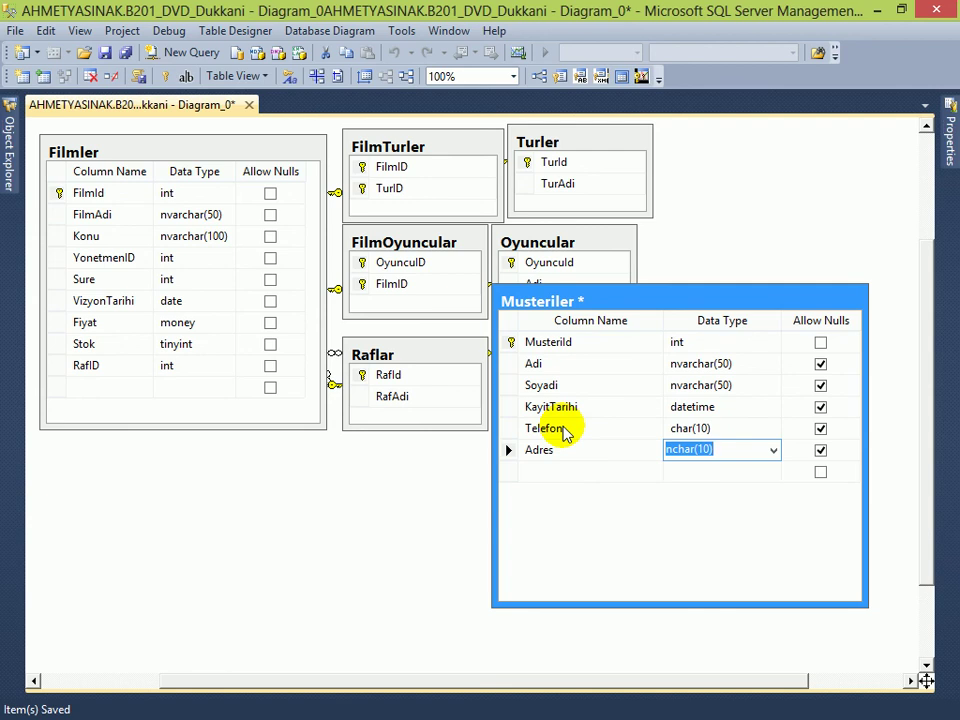
key("Tab")
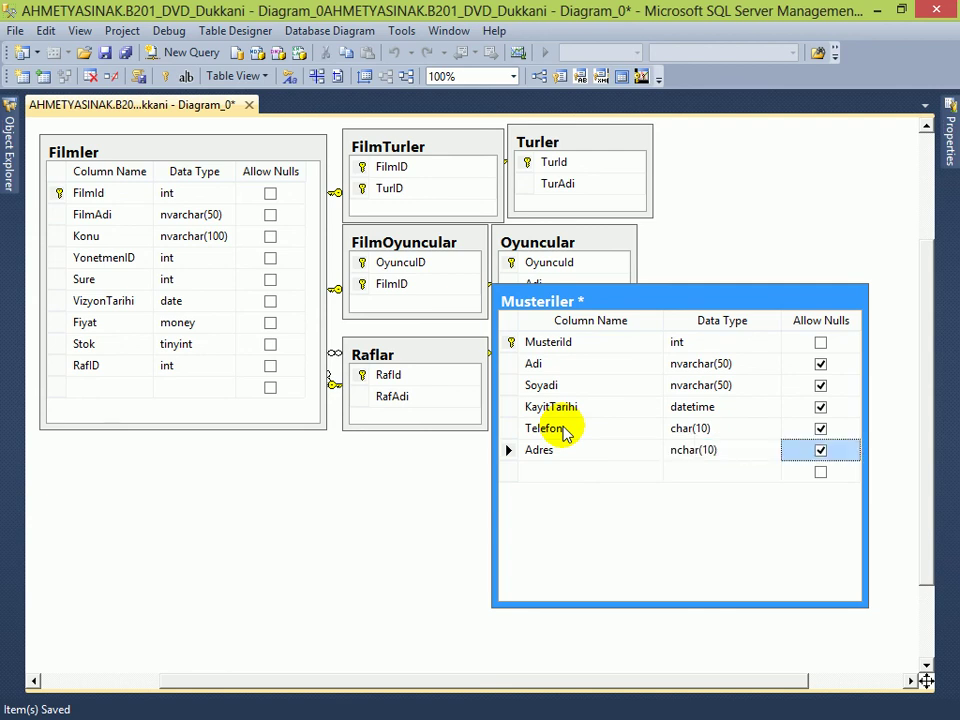
left_click(696, 449)
left_click(677, 449)
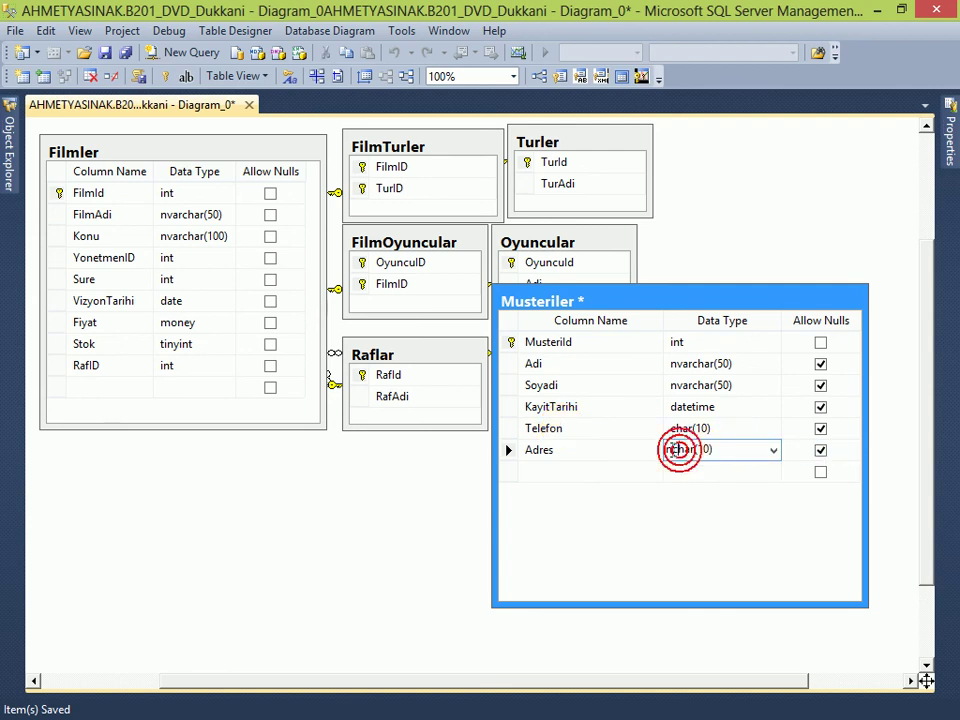
type("var")
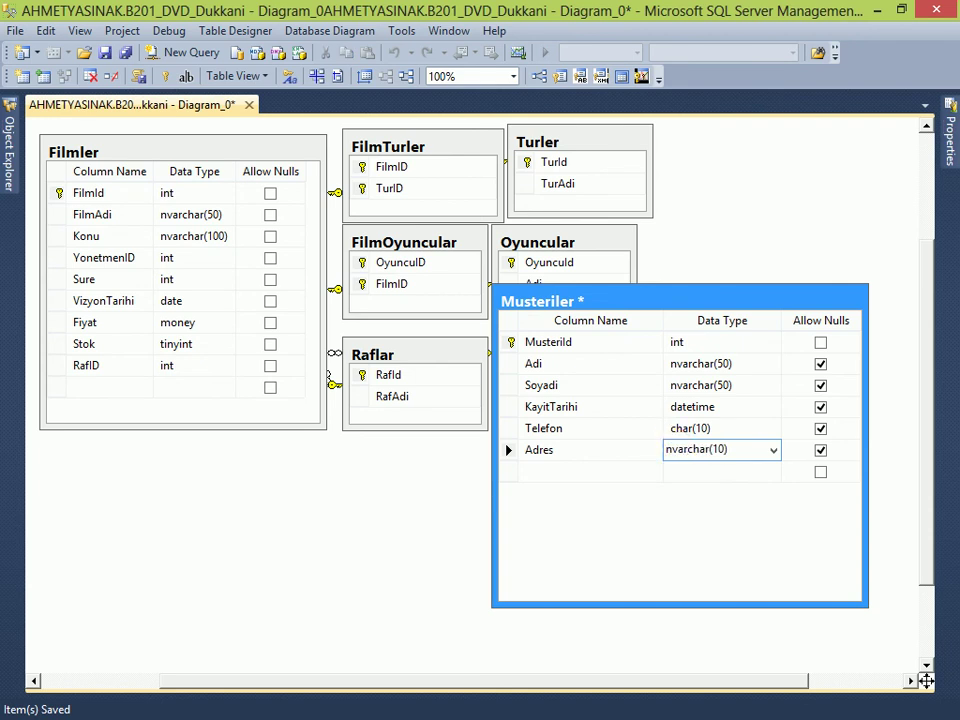
left_click(718, 451)
key("BackSpace")
type("50")
key("Tab")
key("Tab")
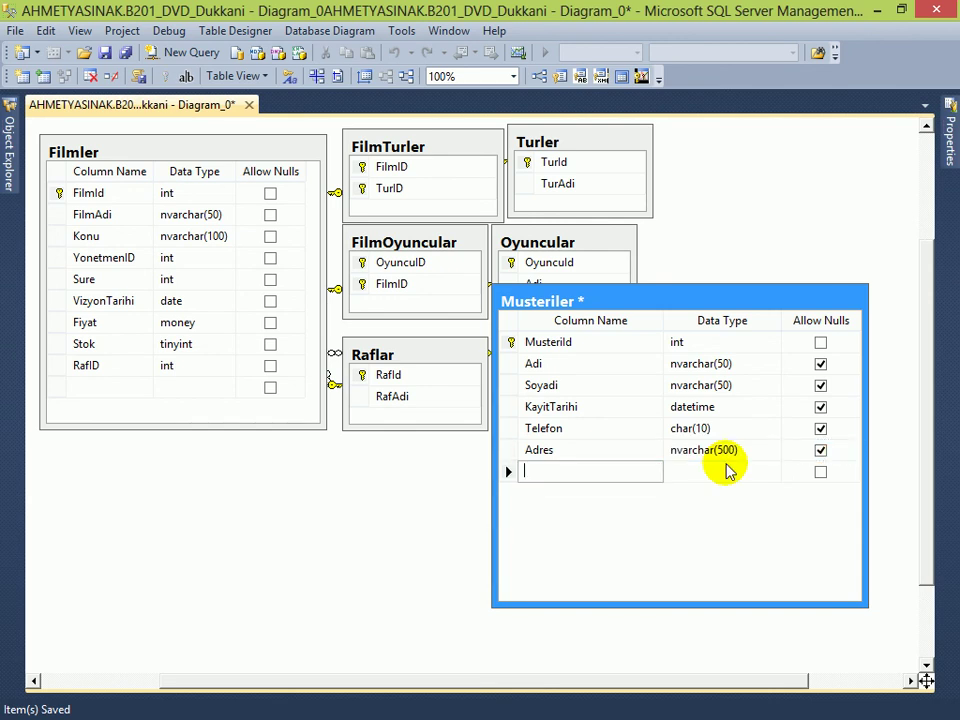
Step: Add a TCKN column of type char(11) to the Musteriler table
type("TCKN")
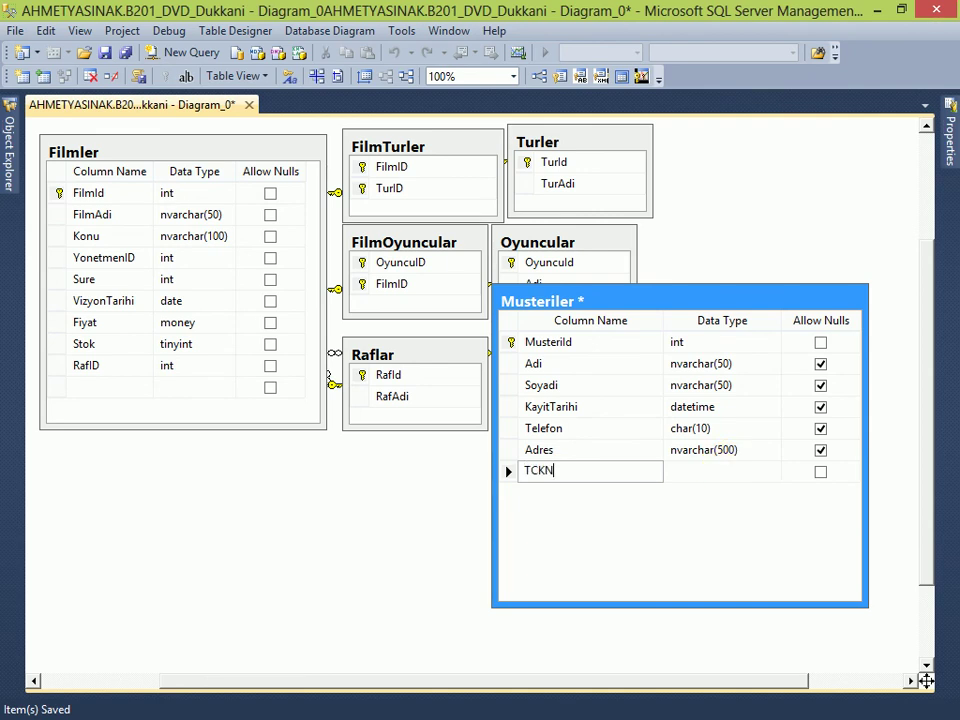
key("Tab")
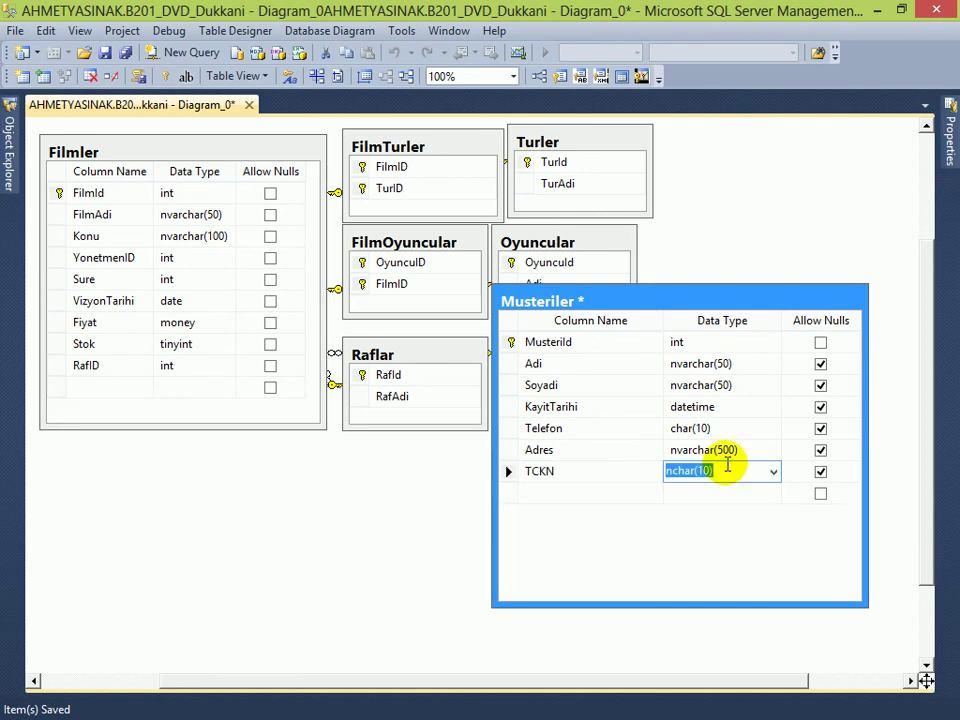
left_click(670, 470)
type("va")
key("BackSpace")
key("BackSpace")
key("BackSpace")
key("BackSpace")
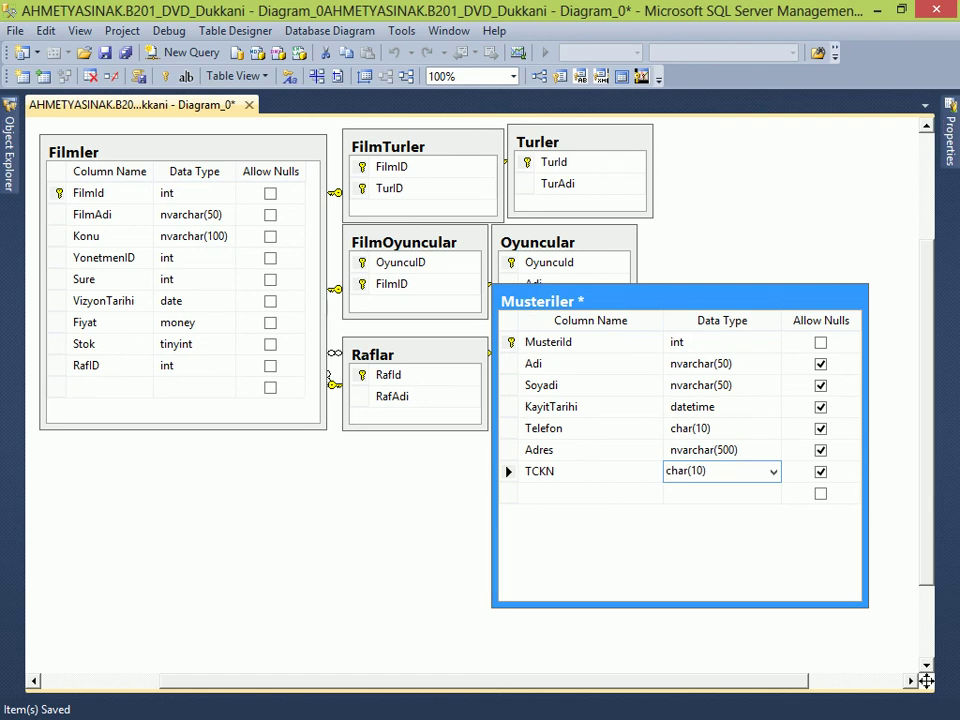
left_click(702, 471)
key("BackSpace")
type("1")
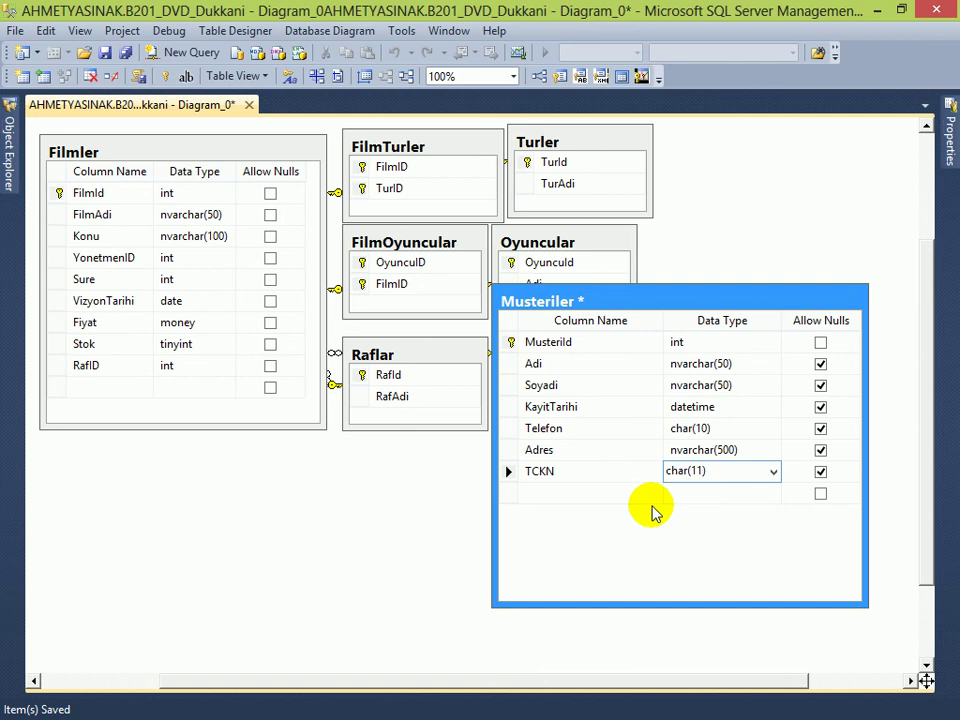
left_click(585, 494)
type("Kim")
key("BackSpace")
key("BackSpace")
key("BackSpace")
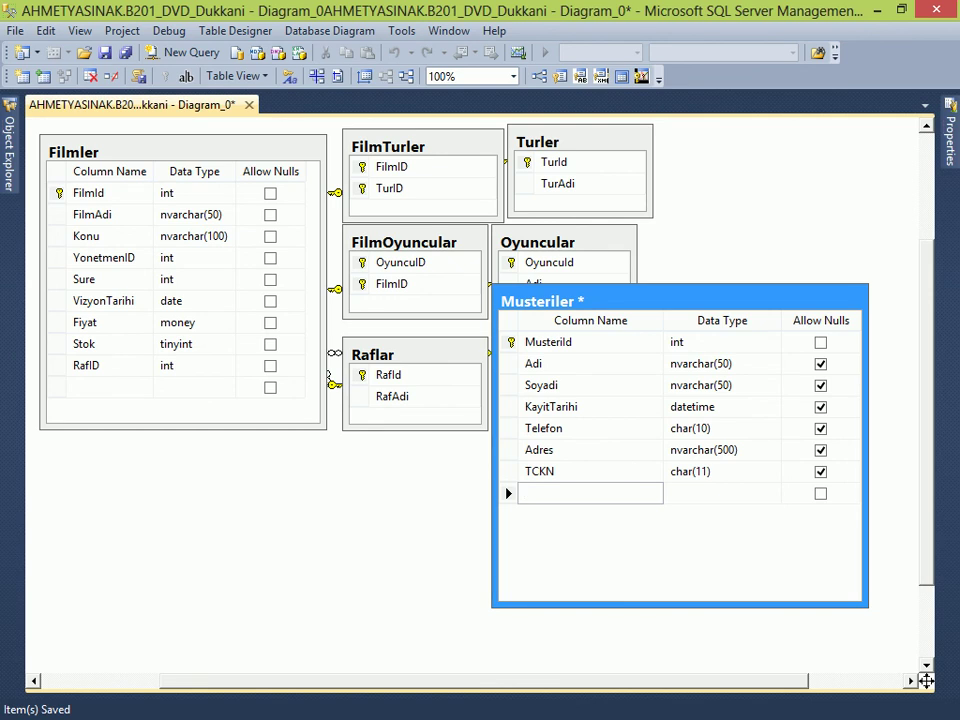
left_click(738, 476)
left_click(601, 491)
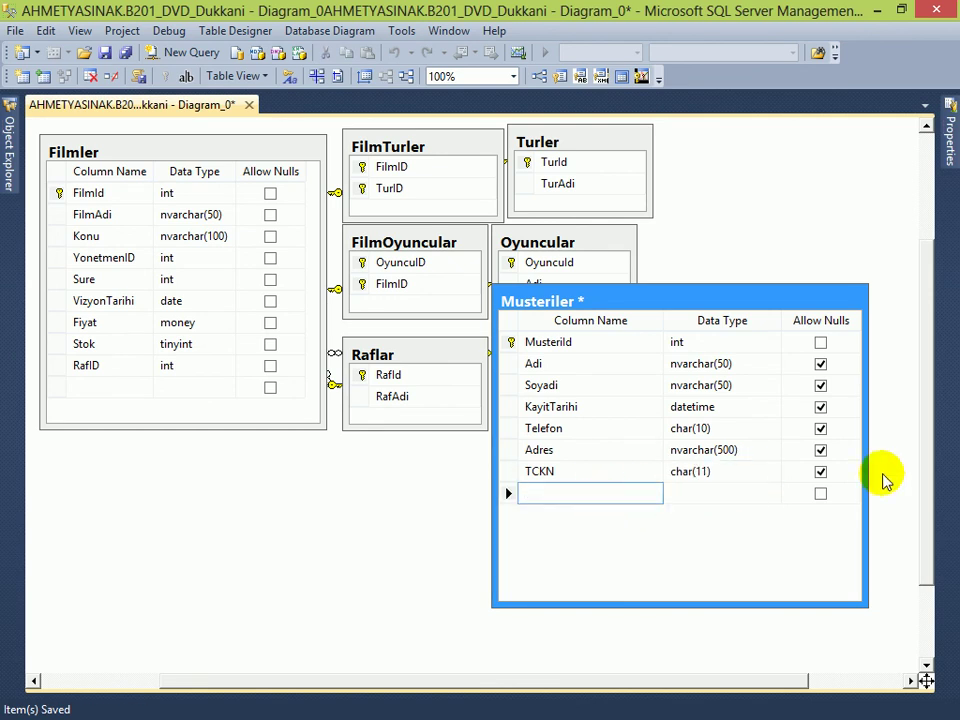
left_click(712, 476)
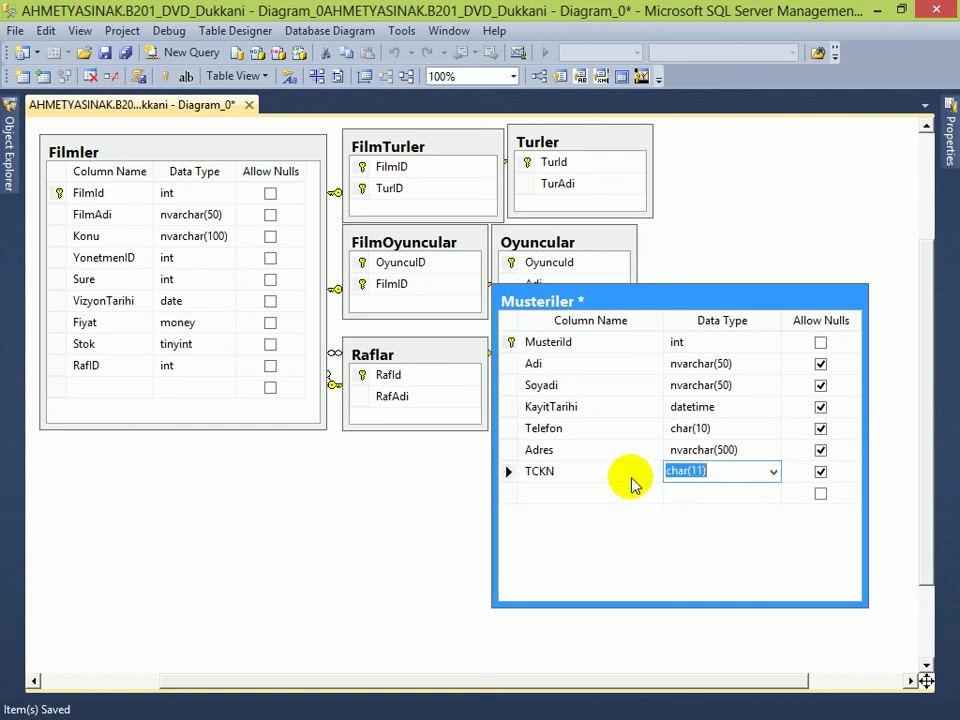
left_click(598, 466)
left_click(600, 448)
left_click(598, 427)
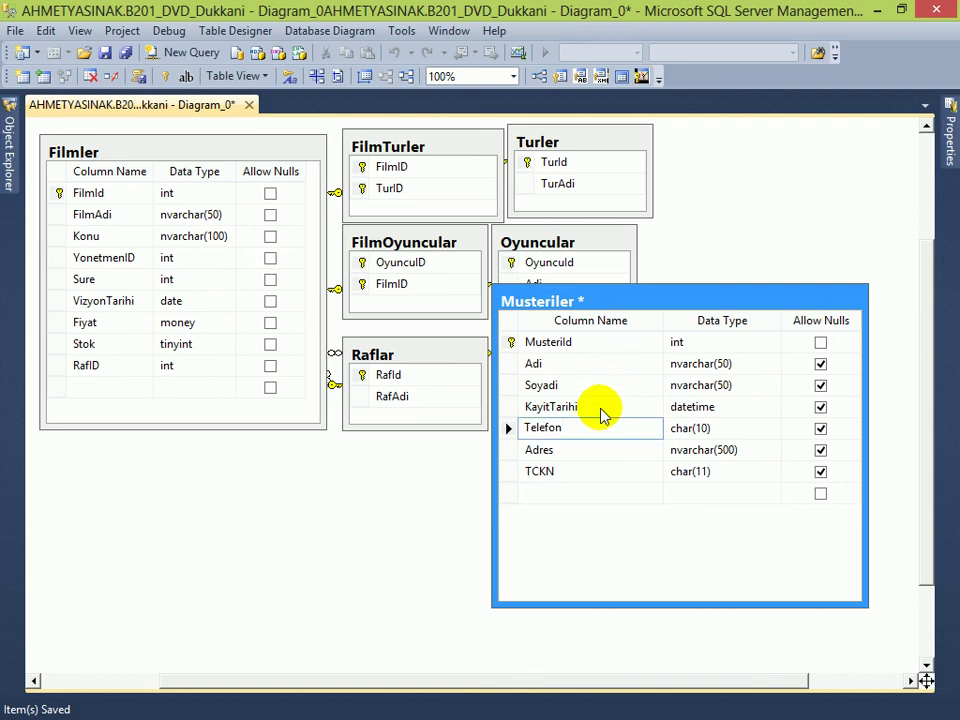
Step: Open the indexes and keys of the Musteriler table and review the properties of PK_Musteriler
right_click(602, 409)
right_click(603, 449)
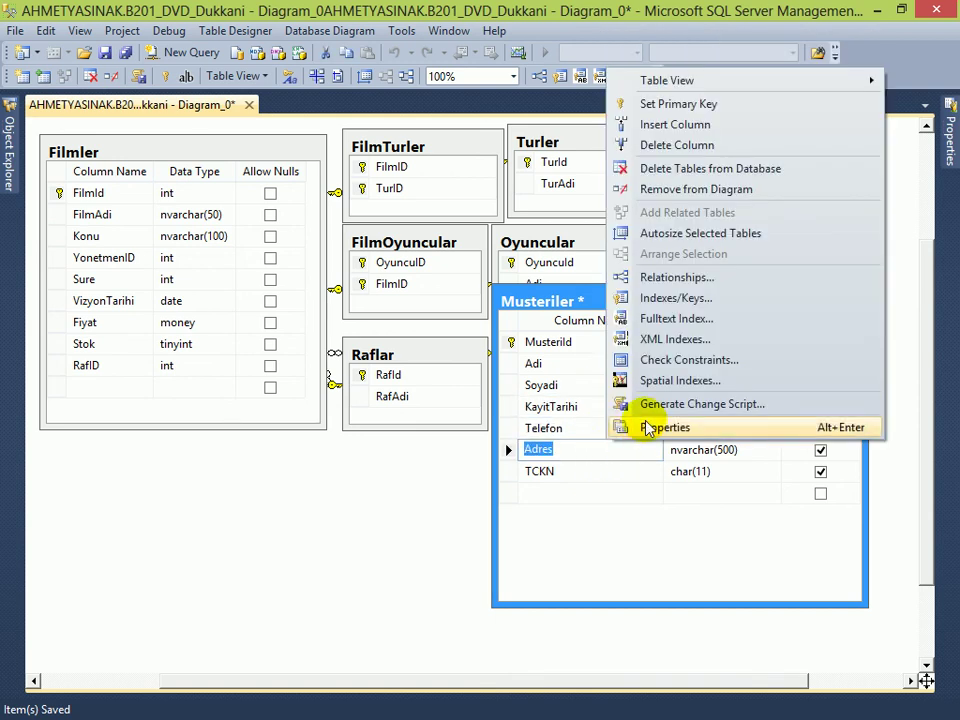
right_click(588, 448)
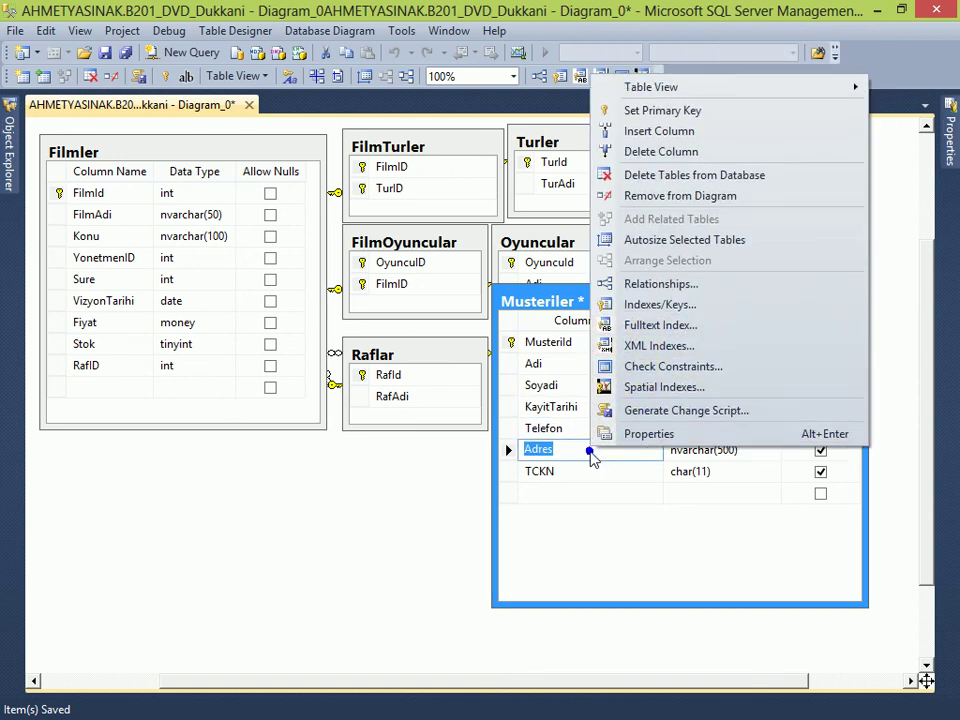
left_click(660, 306)
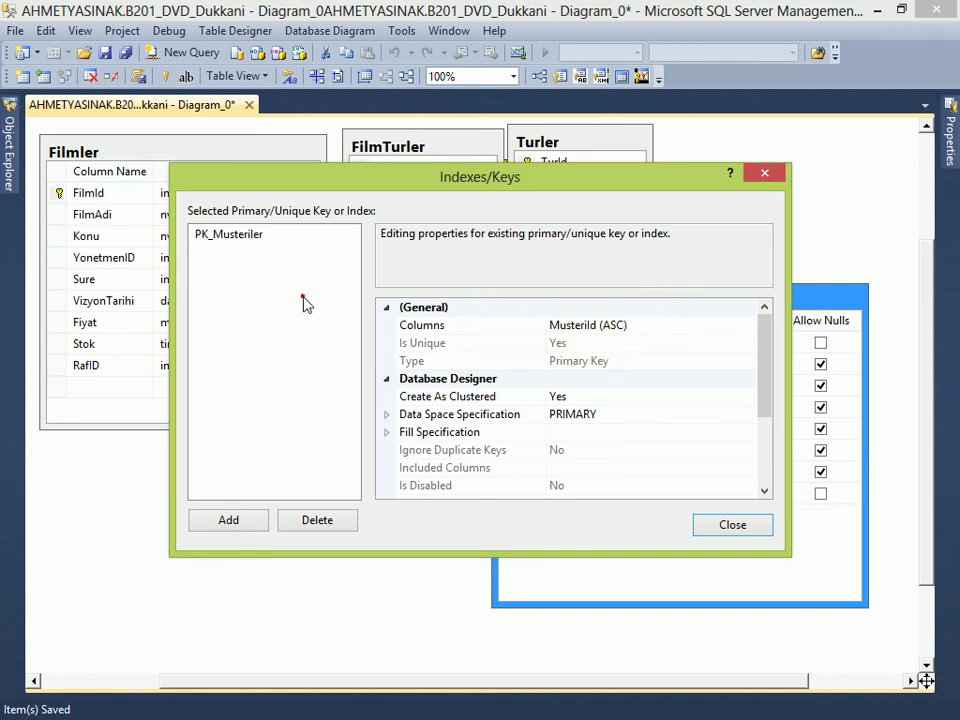
left_click(313, 368)
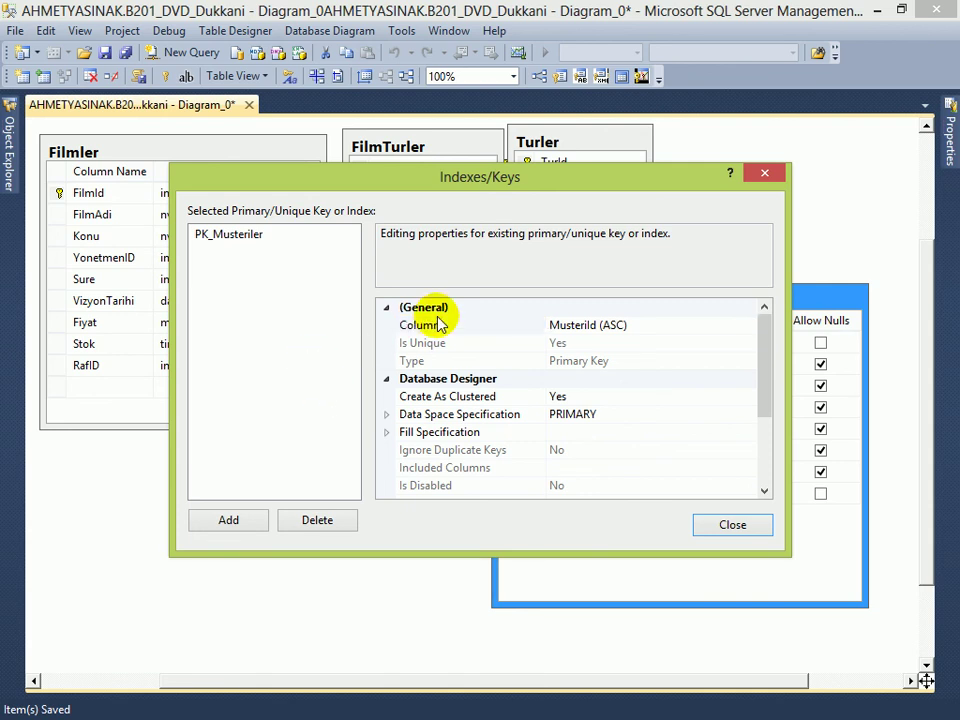
left_click(764, 173)
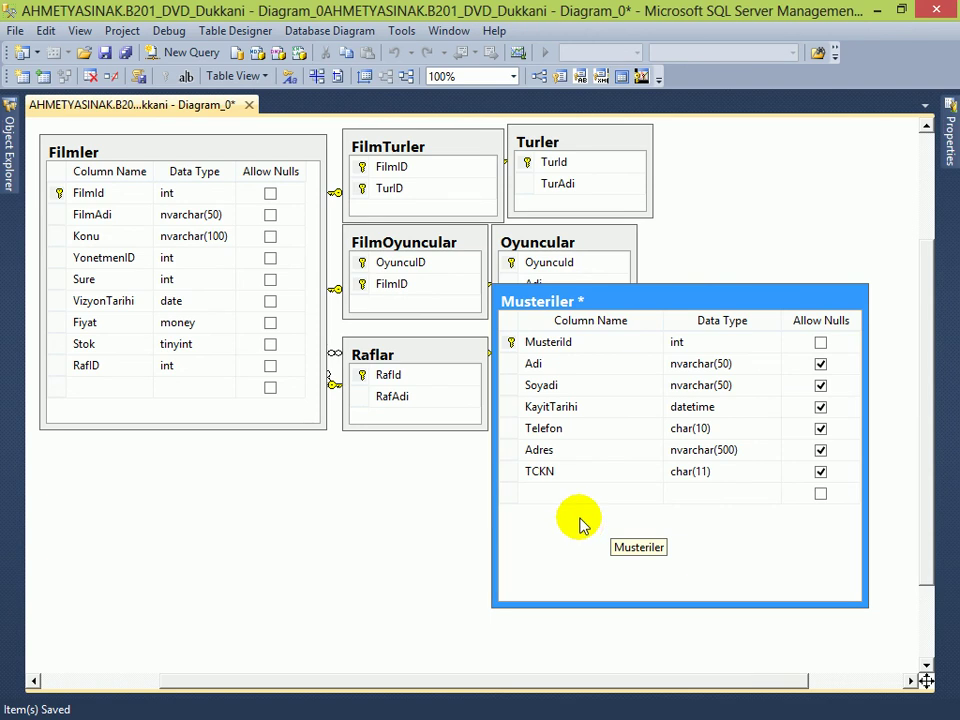
Step: Add a new index to the Musteriler table and name it UNQ_Telefon
right_click(581, 512)
left_click(641, 365)
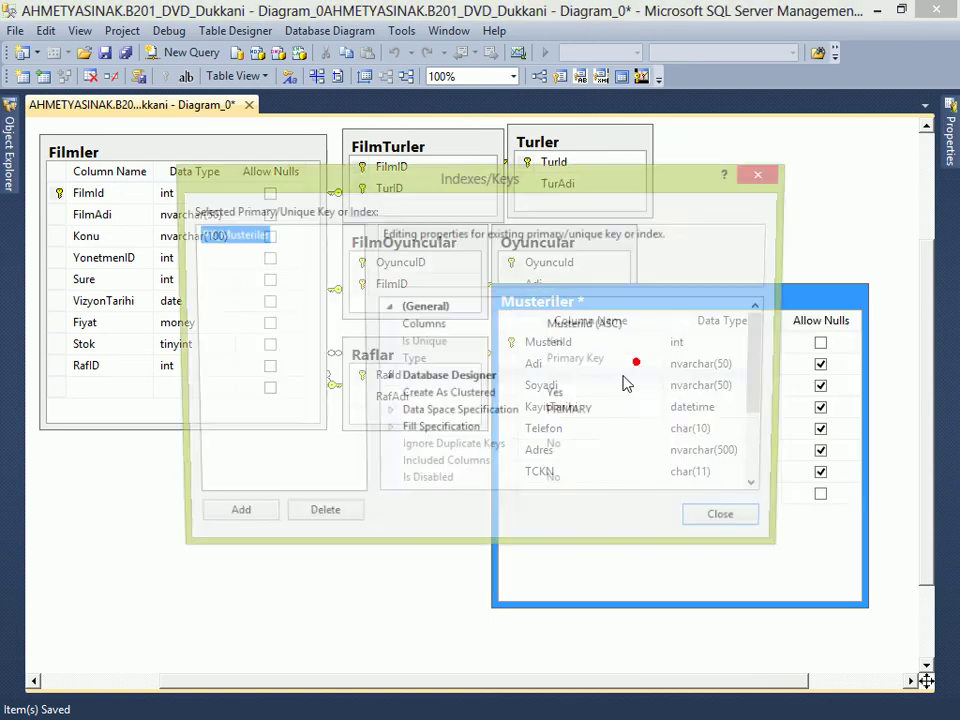
left_click(243, 519)
left_click(234, 228)
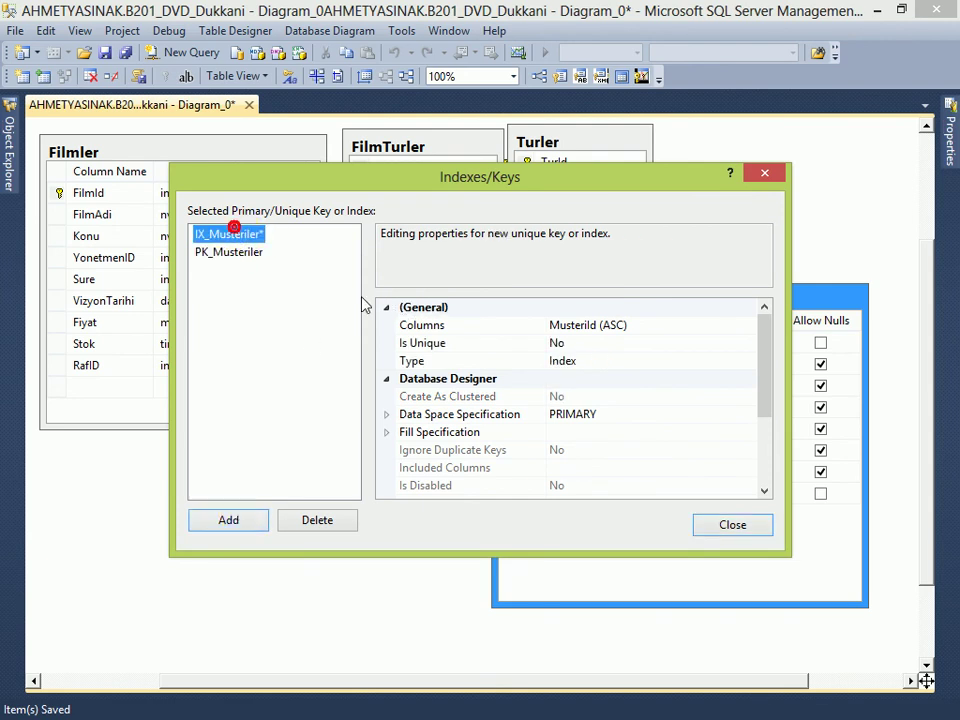
left_click(386, 378)
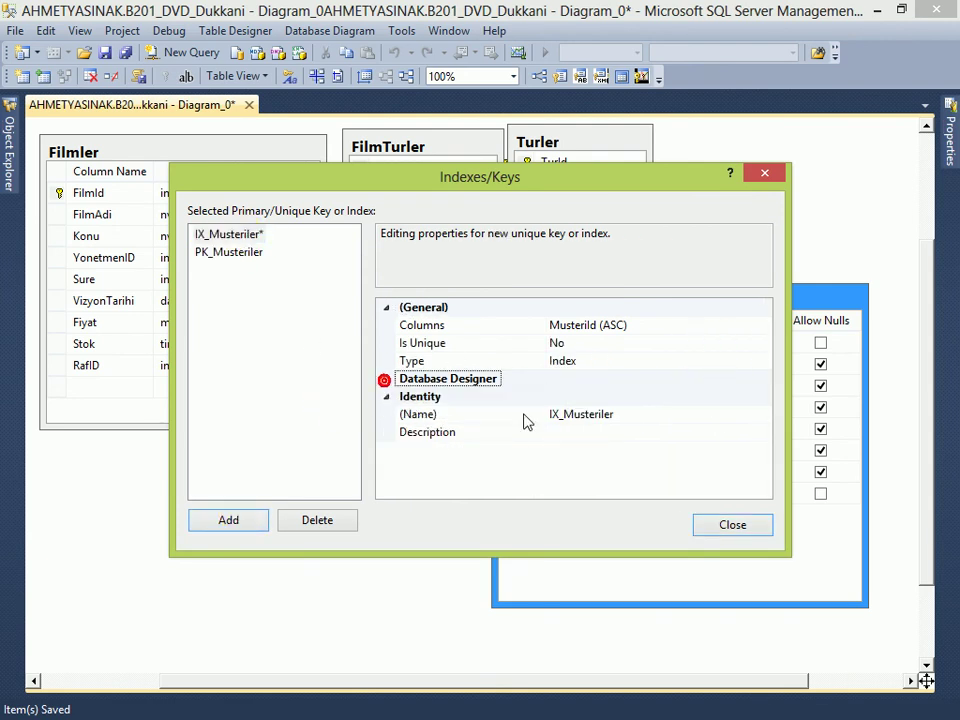
left_click(623, 416)
left_click_drag(623, 416, 552, 414)
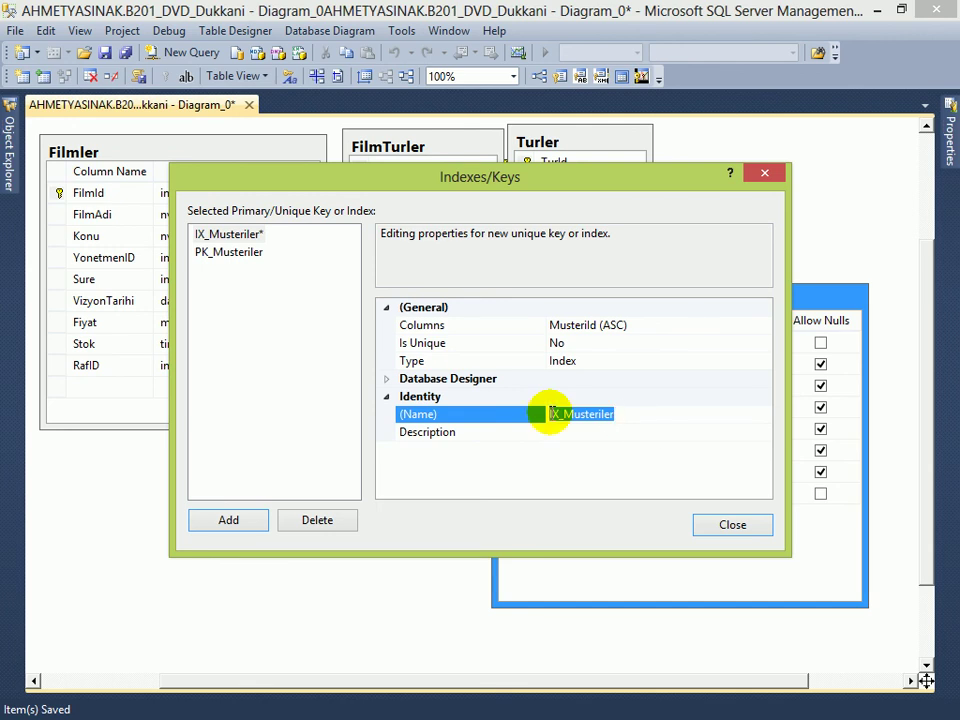
type("UNQ")
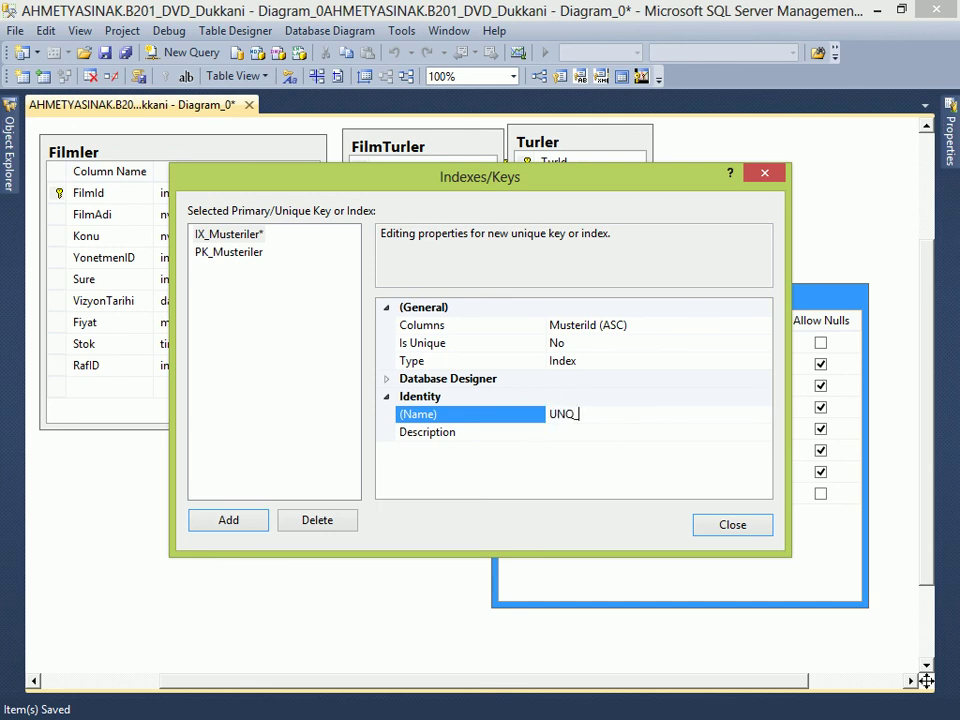
type("_Telefon")
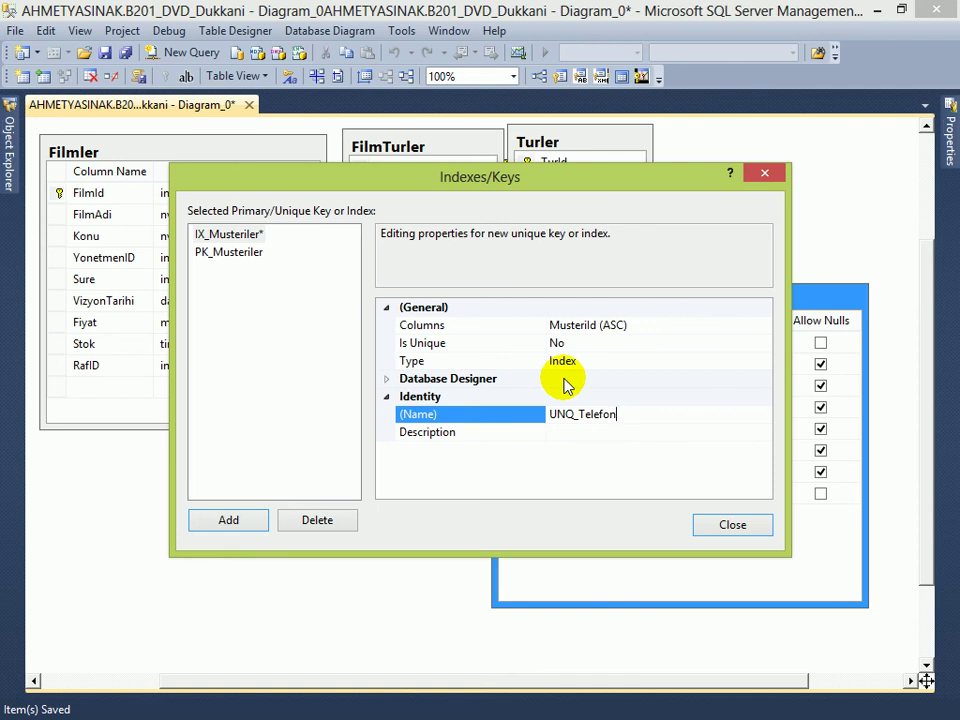
Step: Assign the Telefon column, in ascending order, to the UNQ_Telefon index
left_click(677, 325)
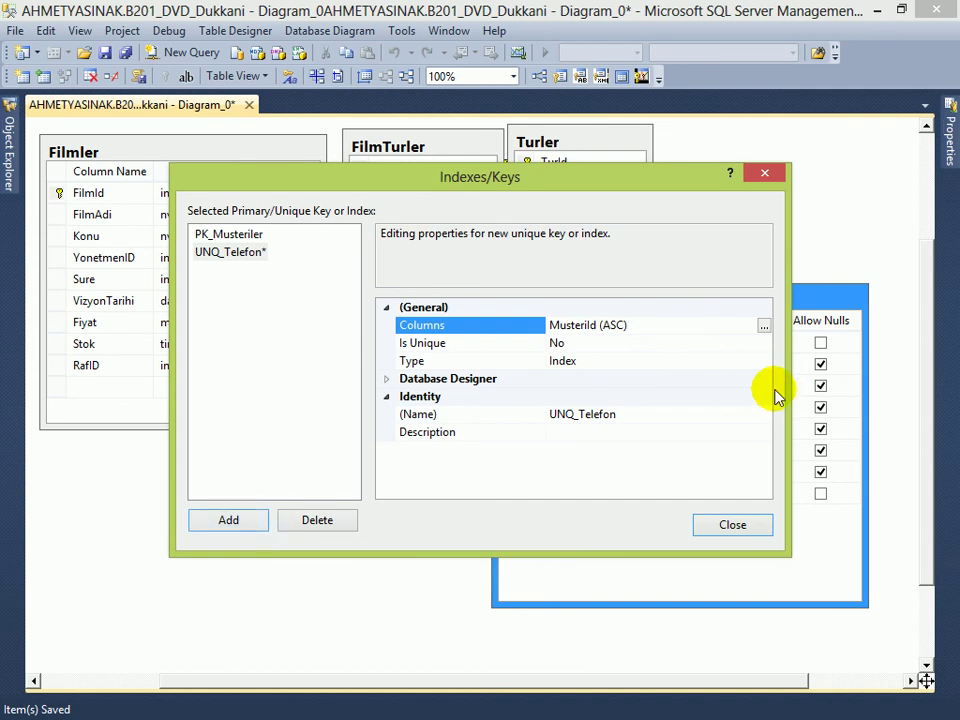
left_click(762, 328)
left_click(466, 281)
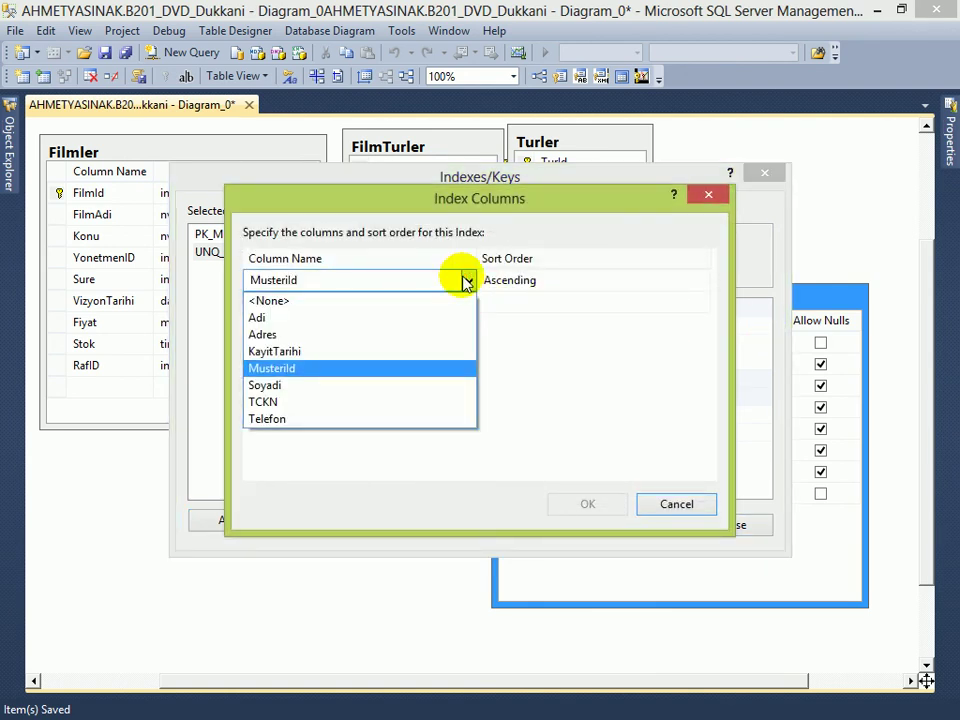
left_click(332, 418)
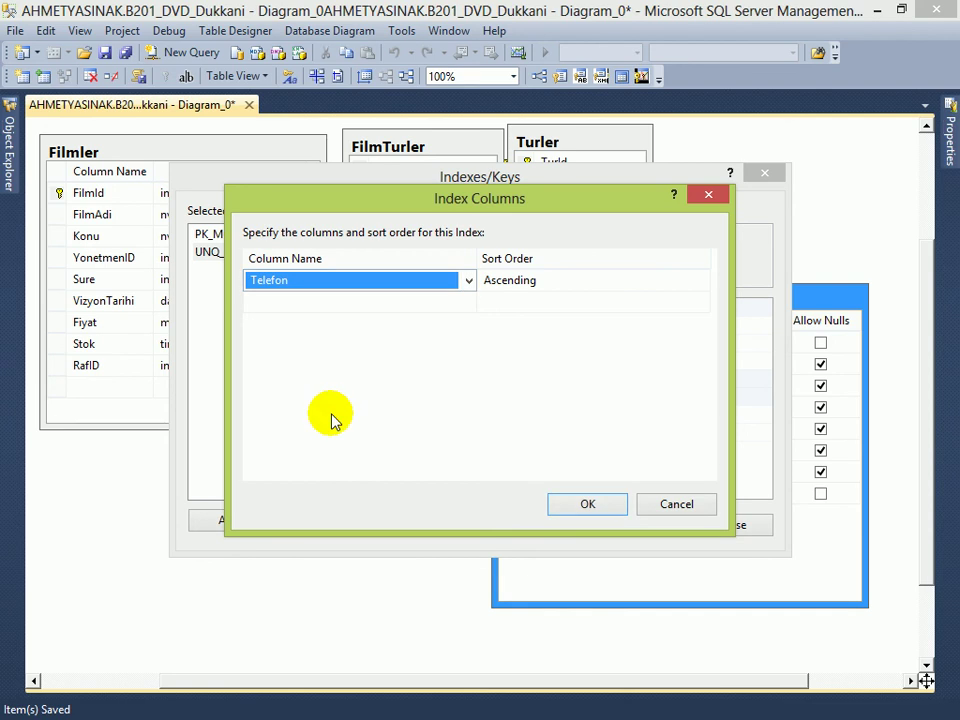
left_click(588, 506)
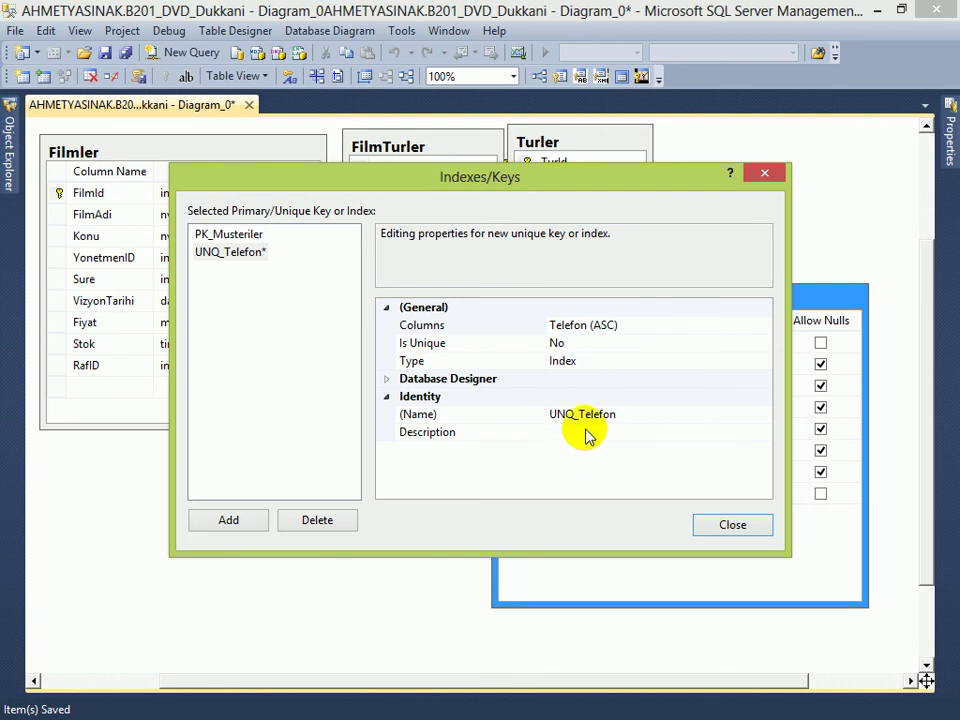
left_click(583, 431)
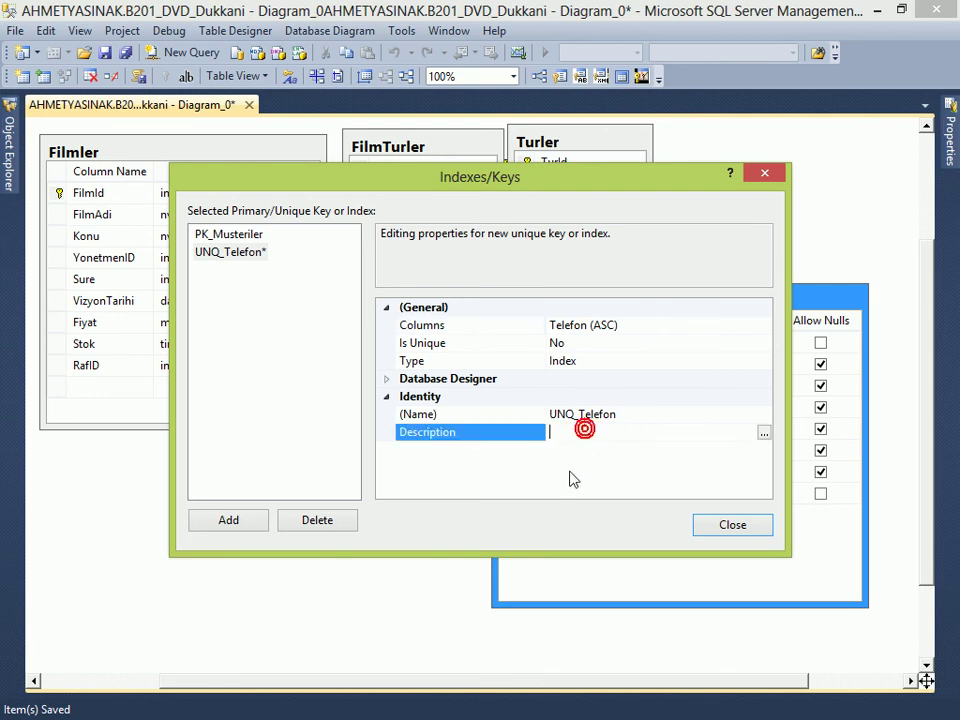
Step: Add a second index to the Musteriler table and name it UNQ_TCKN
left_click(242, 520)
left_click(580, 413)
left_click(620, 412)
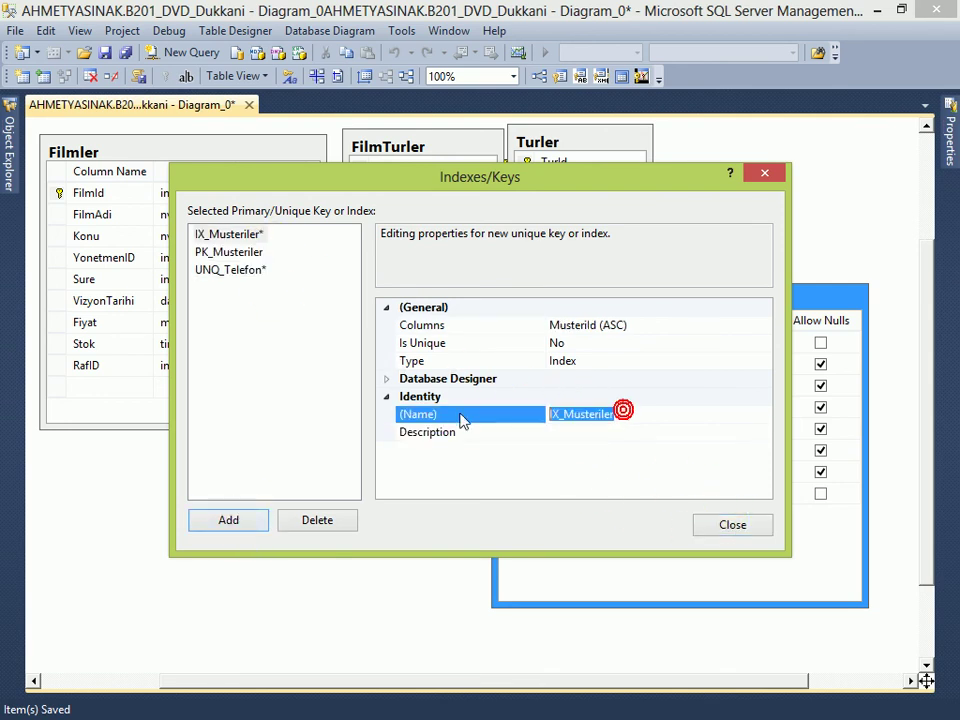
type("UNW")
key("BackSpace")
type("Q_")
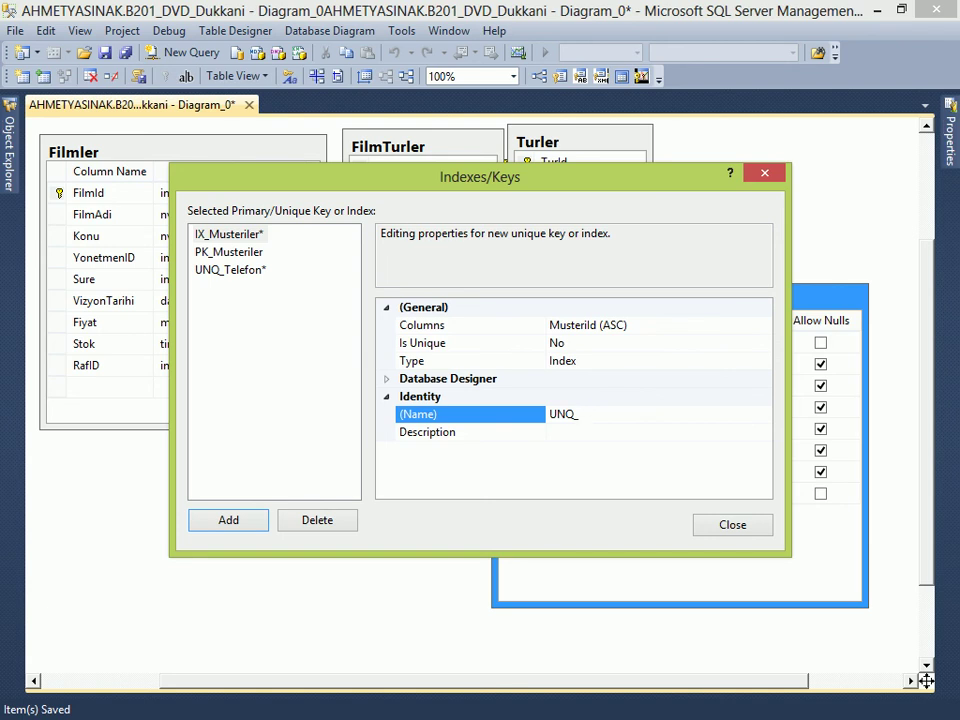
type("TCKN")
Step: Assign the TCKN column, in ascending order, to the UNQ_TCKN index
left_click(583, 326)
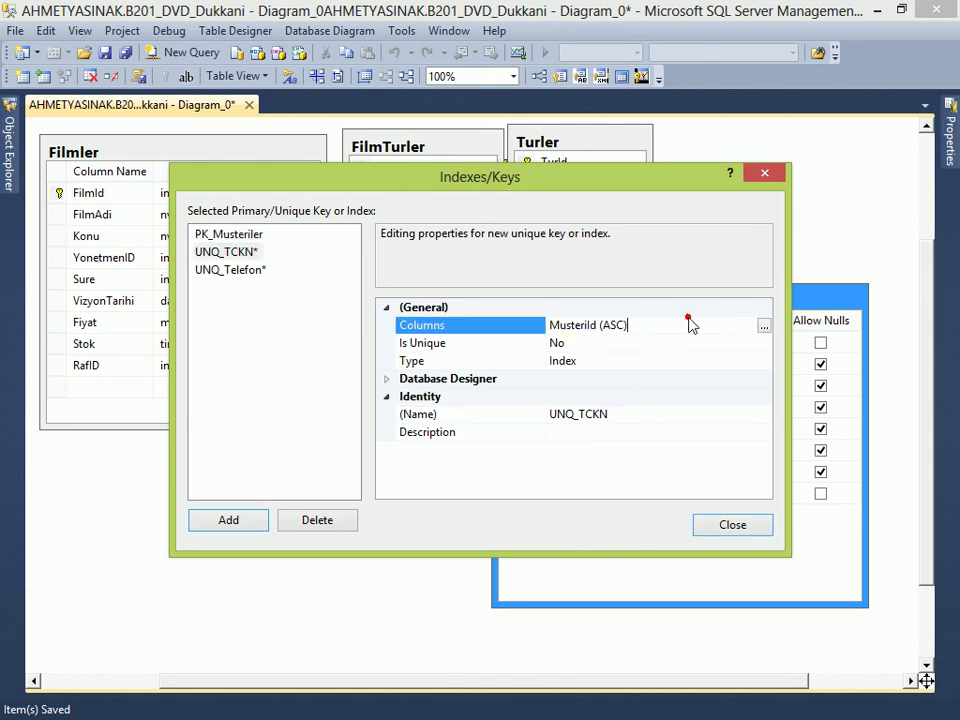
left_click(765, 326)
left_click(467, 280)
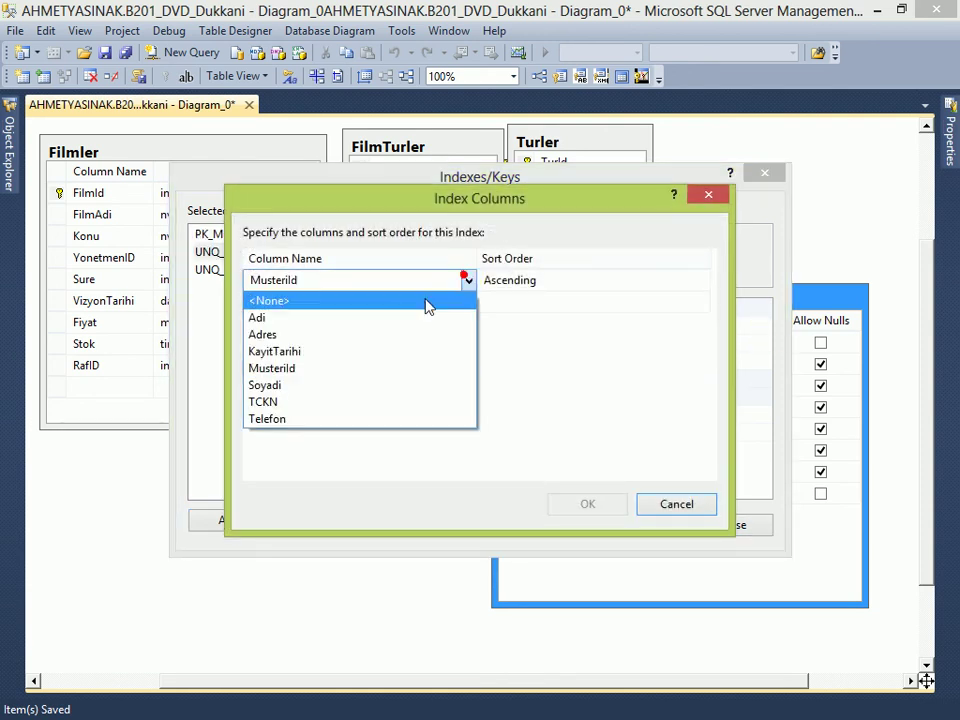
left_click(292, 401)
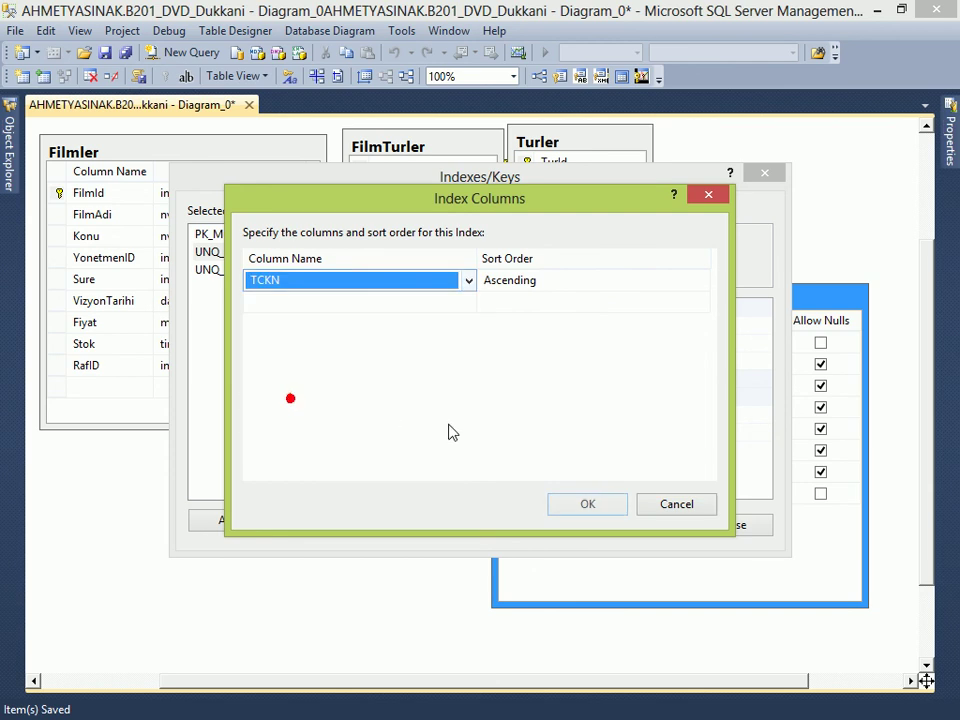
left_click(586, 503)
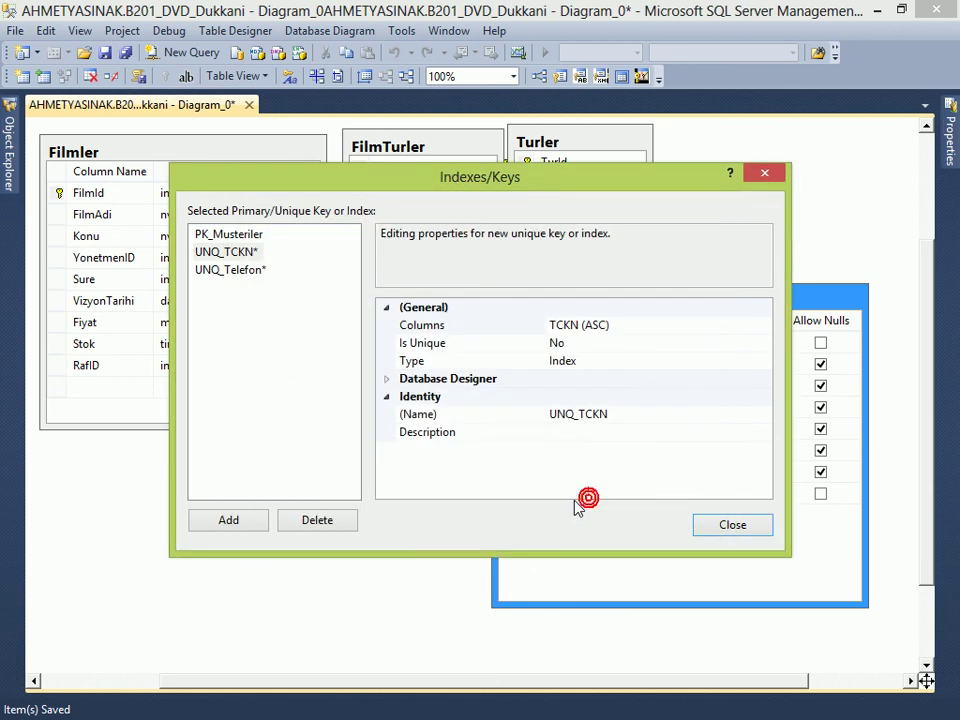
Step: Change the type of UNQ_TCKN to Unique Key
left_click(592, 362)
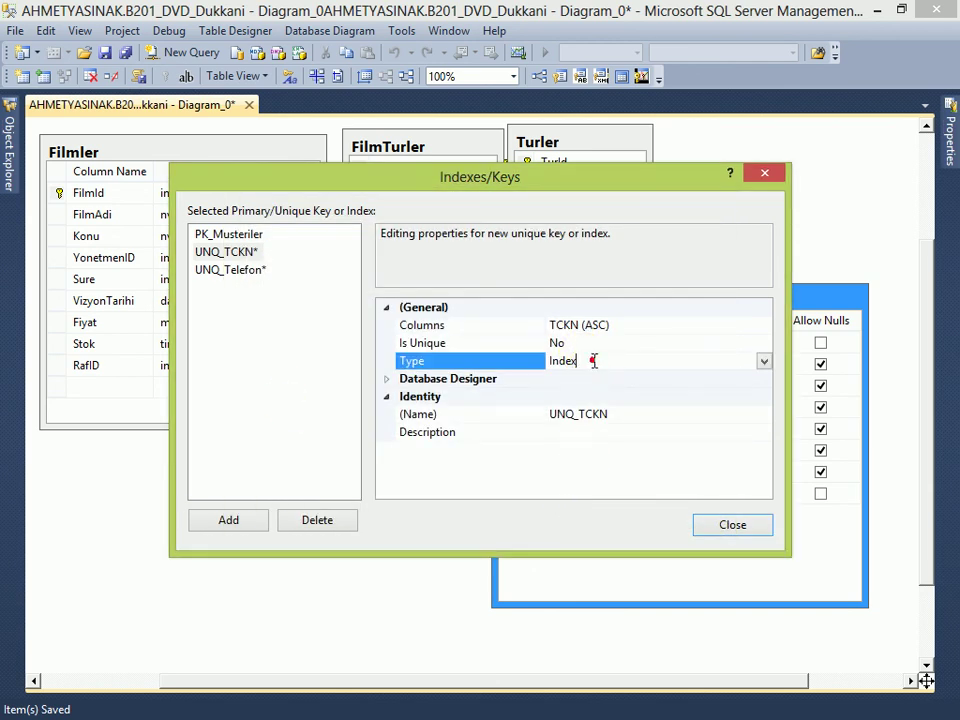
left_click(764, 364)
left_click(598, 380)
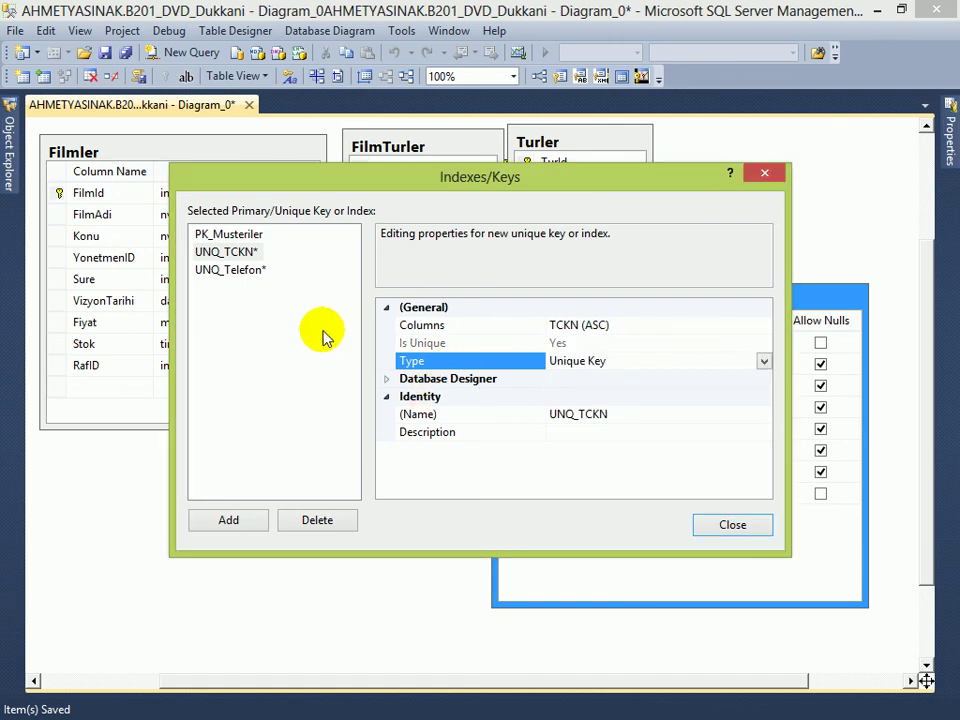
Step: Change the type of UNQ_Telefon to Unique Key, close the index settings and save the diagram
left_click(236, 272)
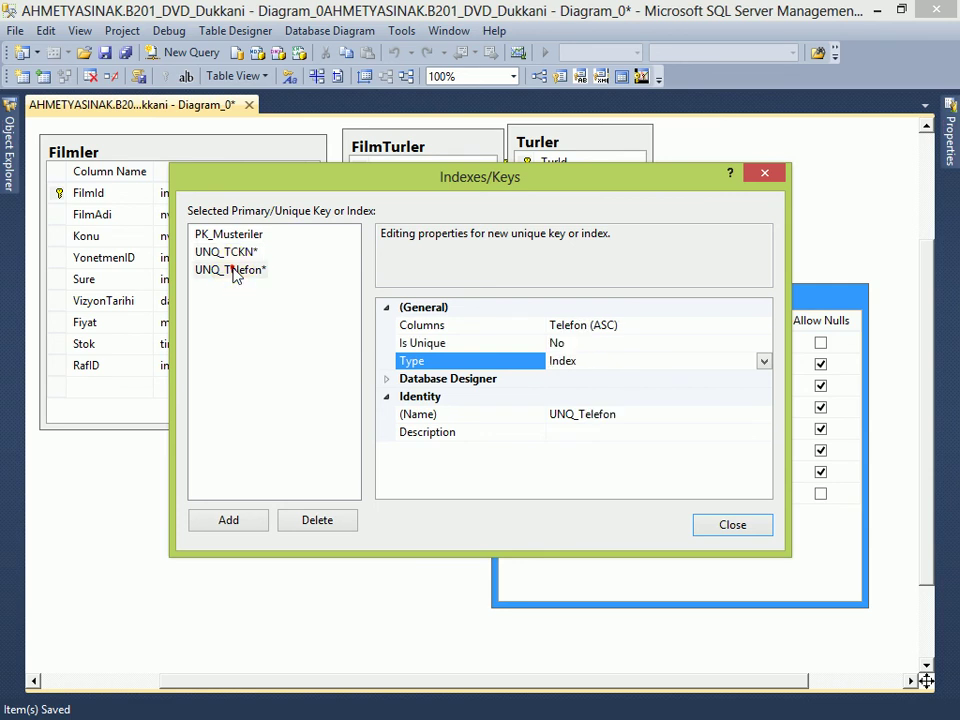
left_click(600, 361)
left_click(764, 364)
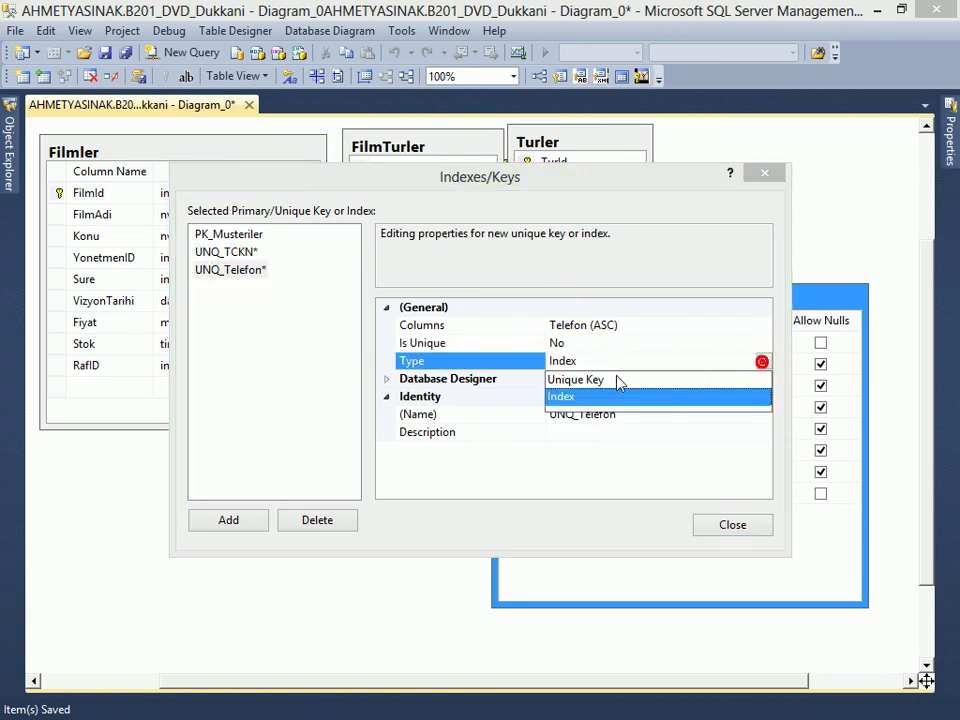
left_click(583, 379)
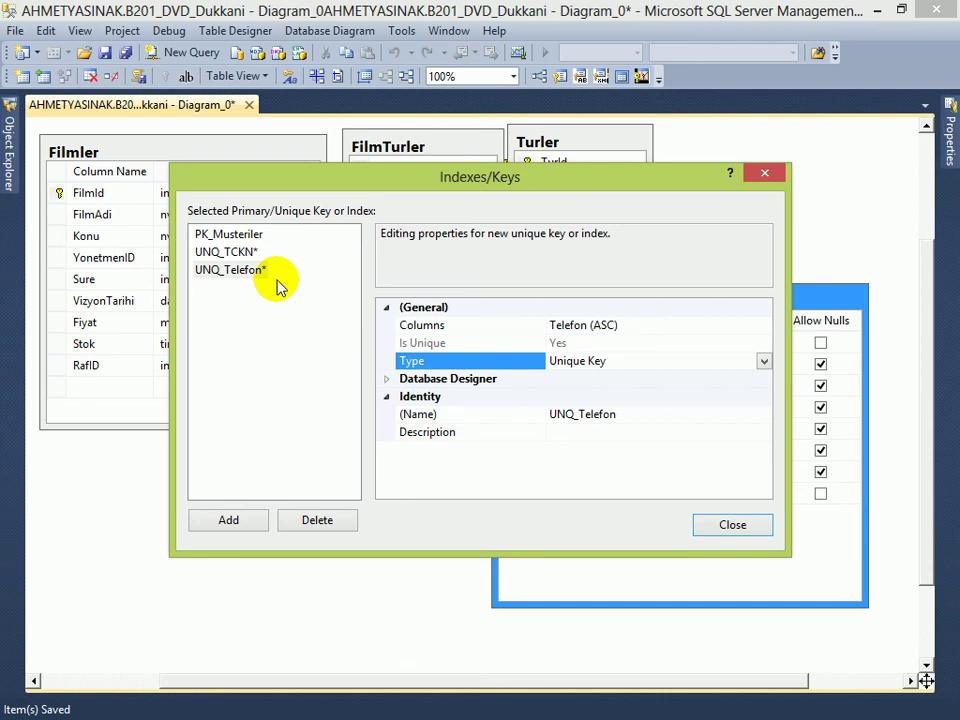
key("Escape")
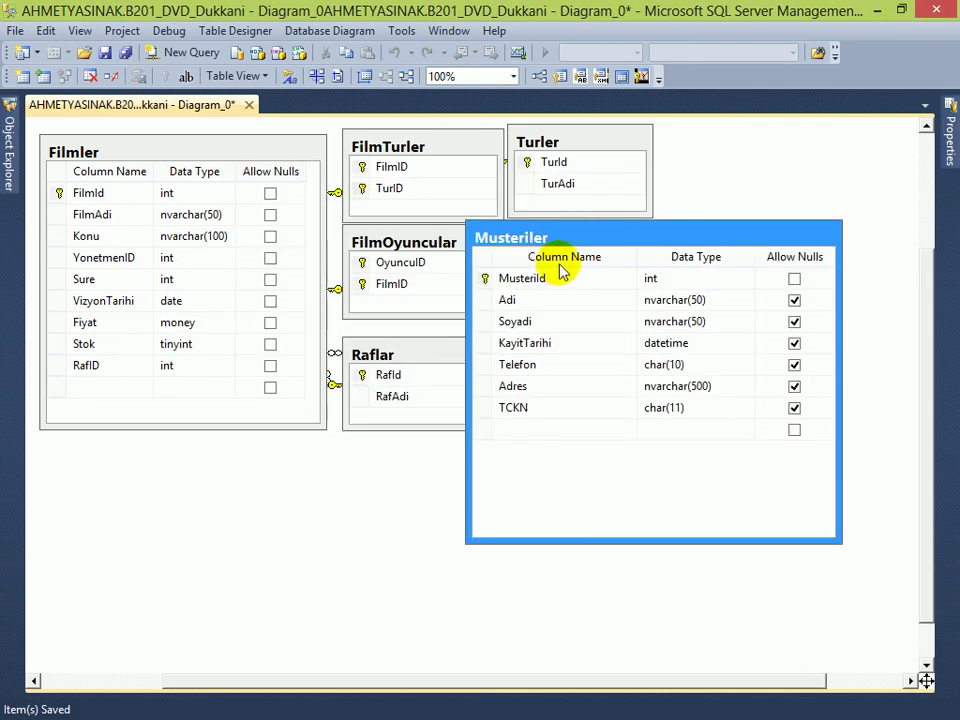
left_click(123, 53)
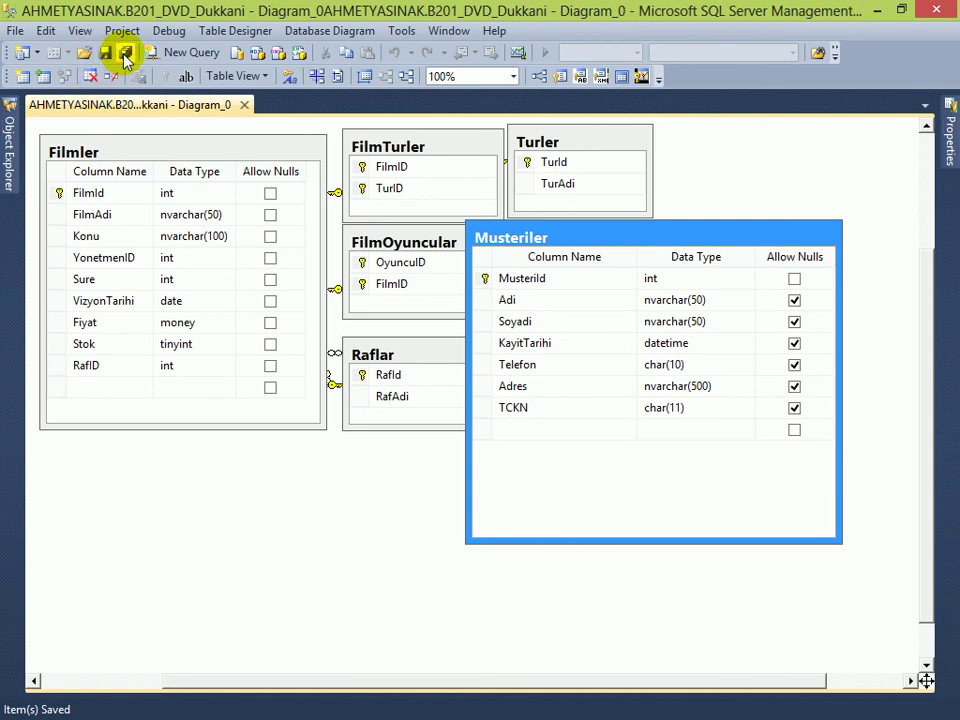
Step: Autosize the Musteriler table and move it below the Oyuncular table in the diagram
right_click(658, 232)
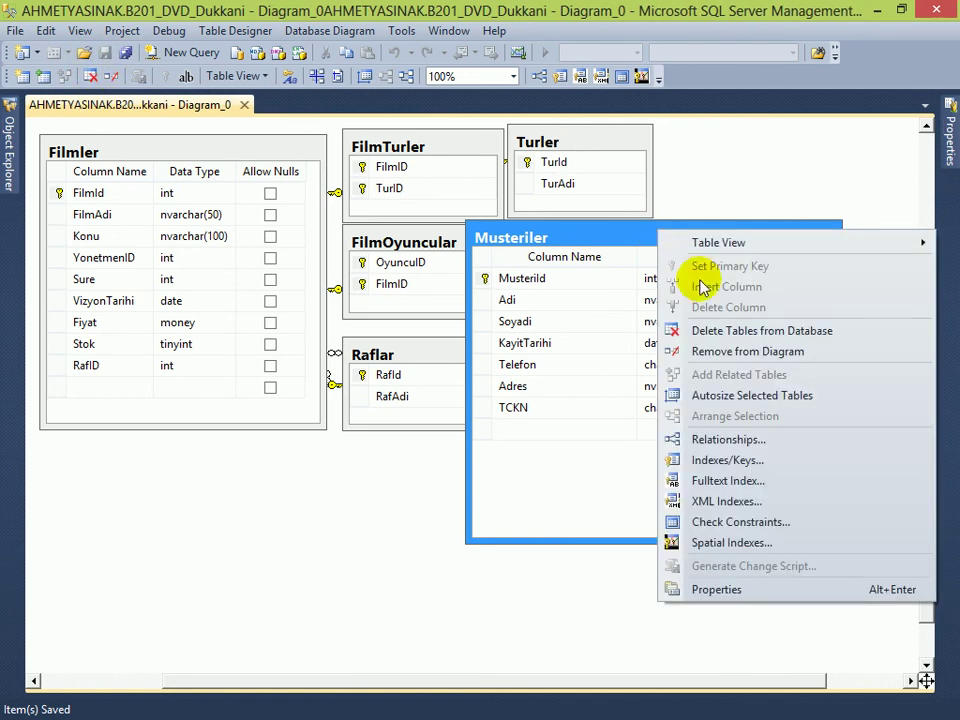
left_click(728, 394)
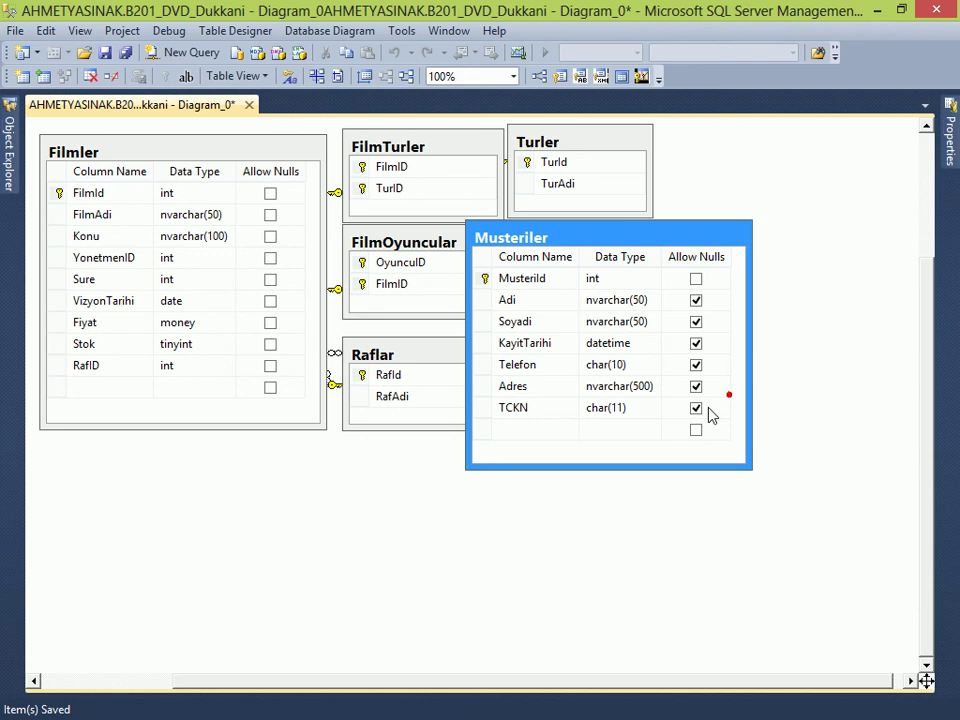
left_click(623, 233)
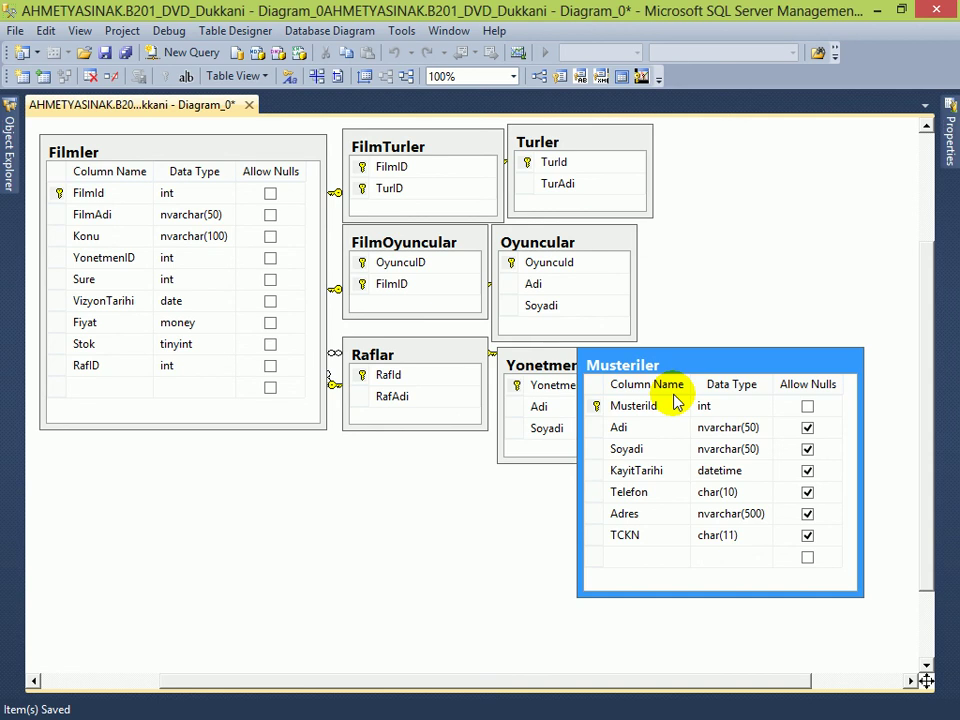
Step: Create a new table named Satislar in the diagram and move it up over the Filmler table's edge
right_click(291, 466)
left_click(349, 476)
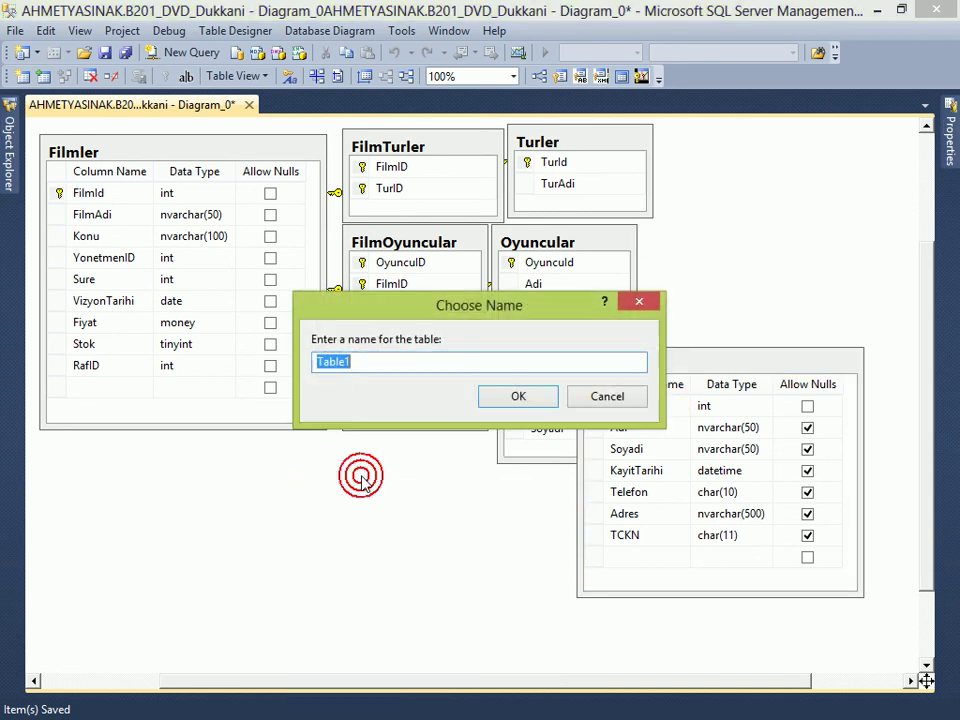
type("Satislar")
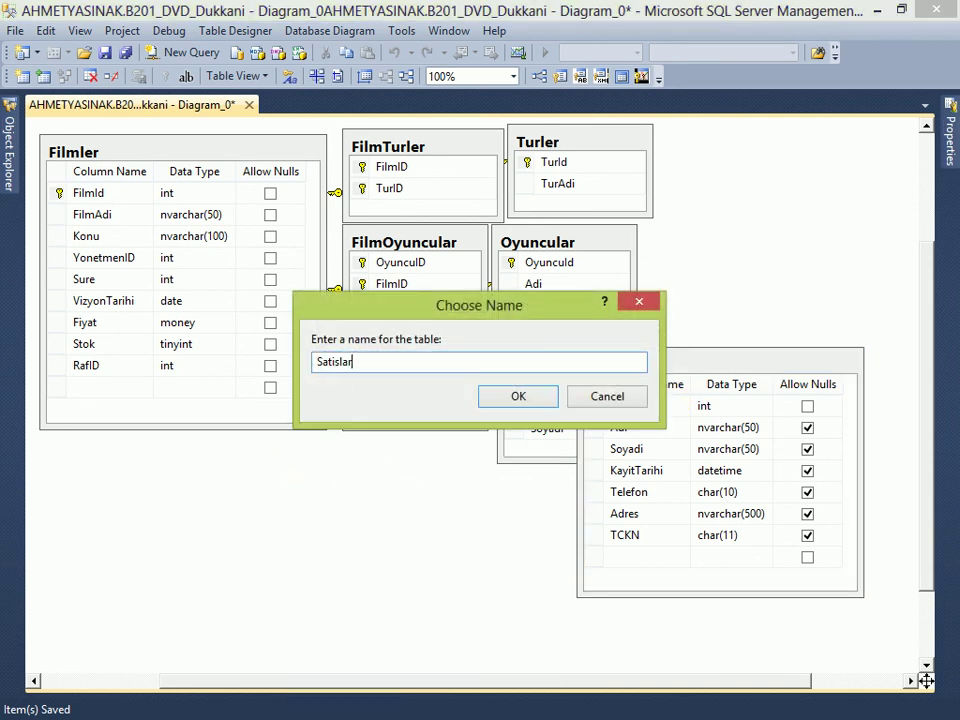
key("Return")
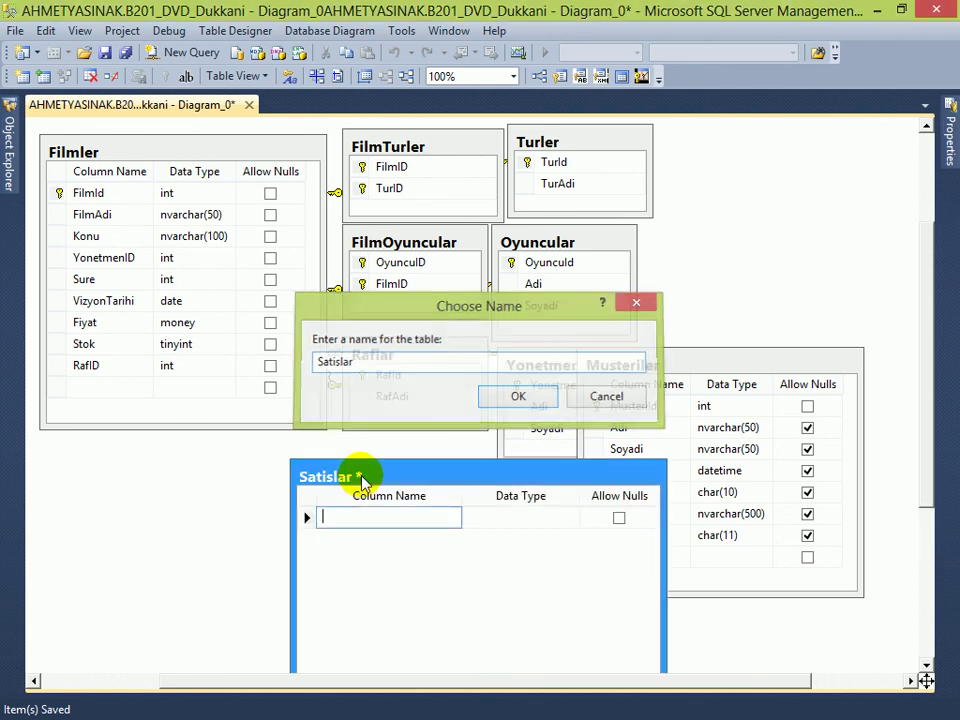
left_click_drag(390, 485, 295, 274)
Step: Add a SatisId column of type int to the Satislar table and set it as the primary key
type("SatisId")
key("Tab")
type("i")
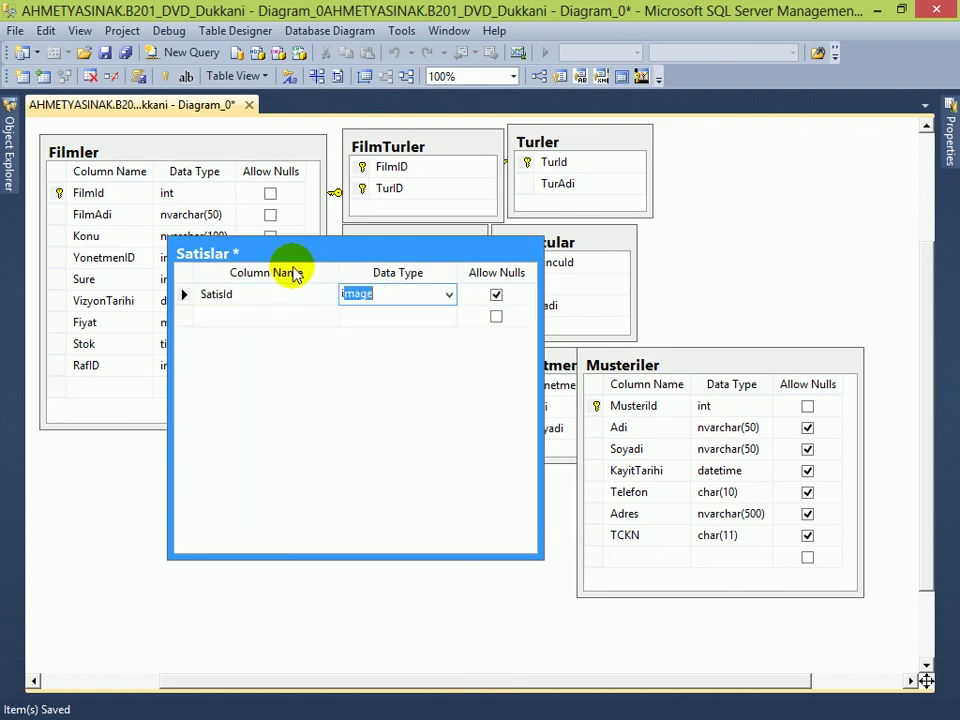
type("nt")
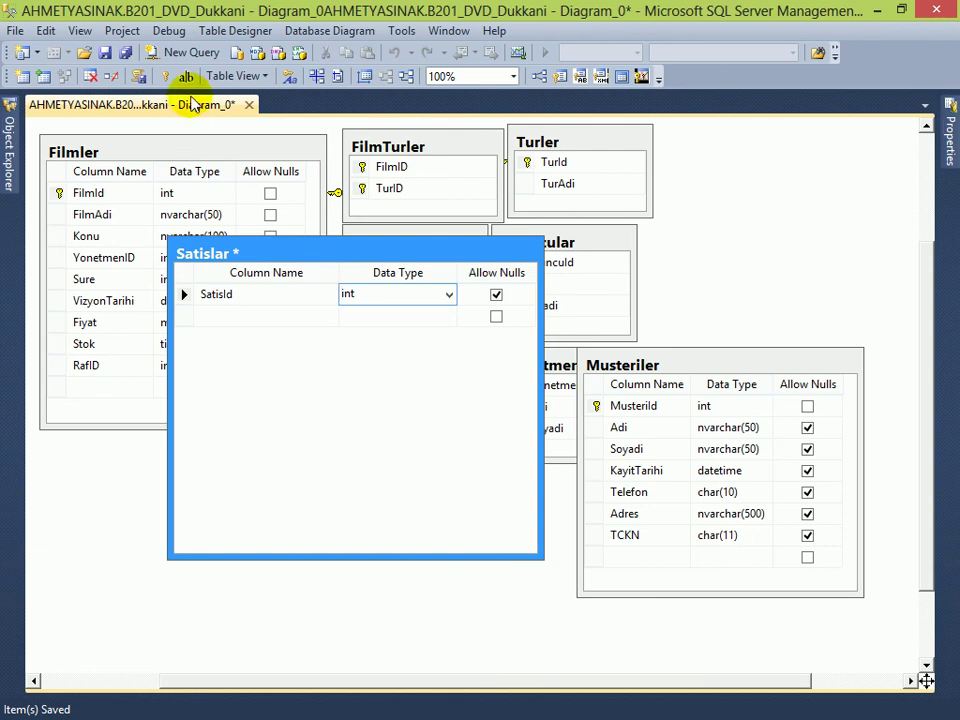
left_click(167, 77)
Step: Make the SatisId column of the Satislar table an identity column
key("F4")
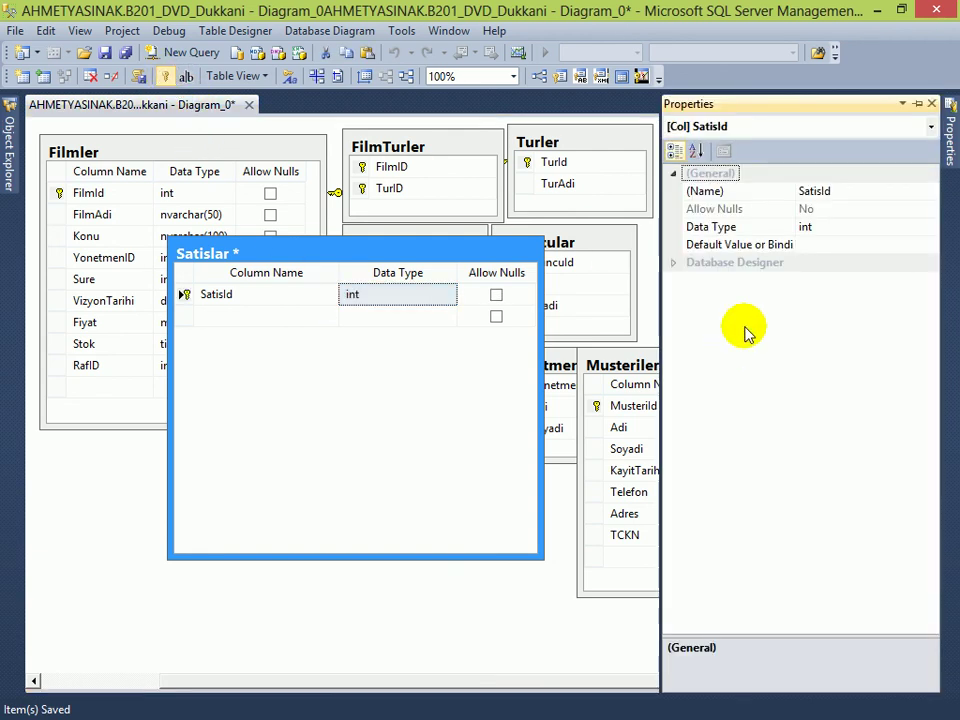
left_click(230, 296)
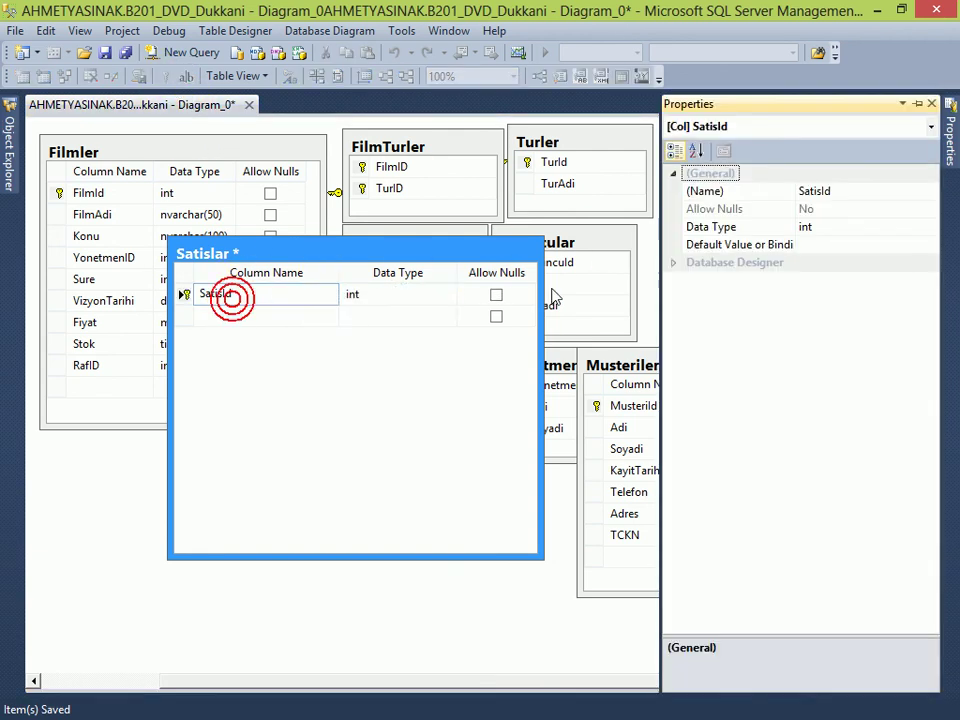
left_click(674, 262)
left_click(674, 422)
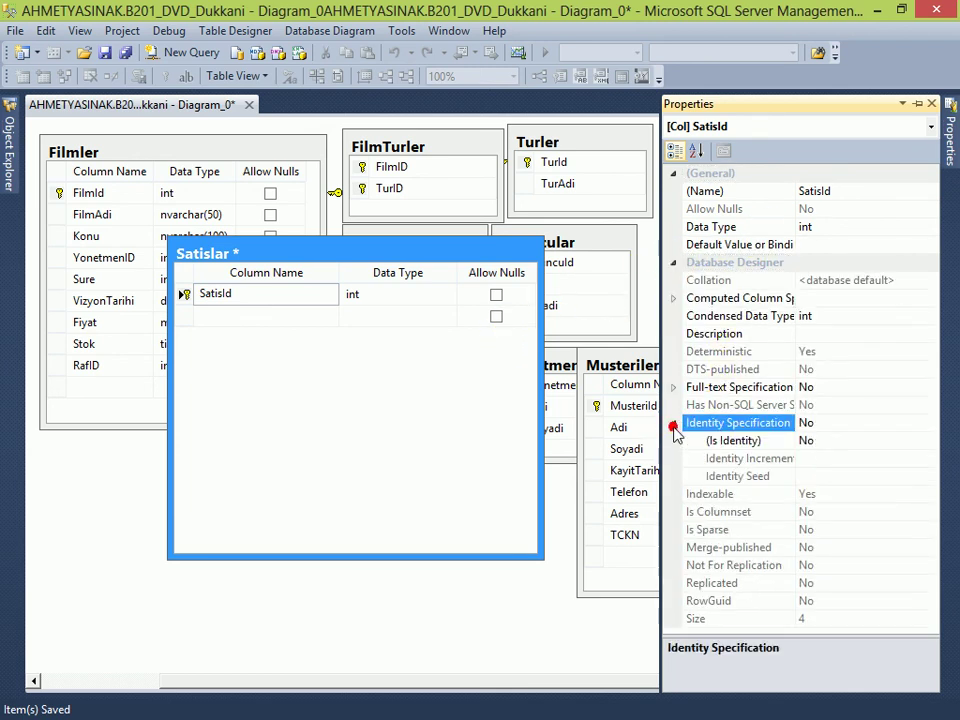
double_click(740, 440)
Step: Add a MusteriID column of type int to the Satislar table, allowing nulls
left_click(227, 317)
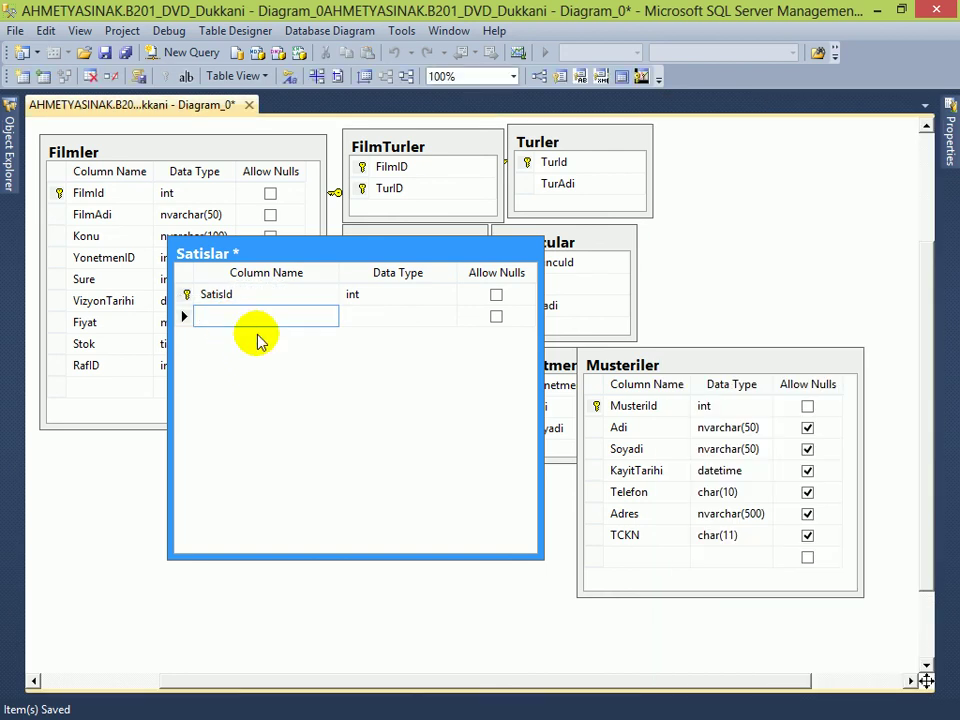
type("Musteri")
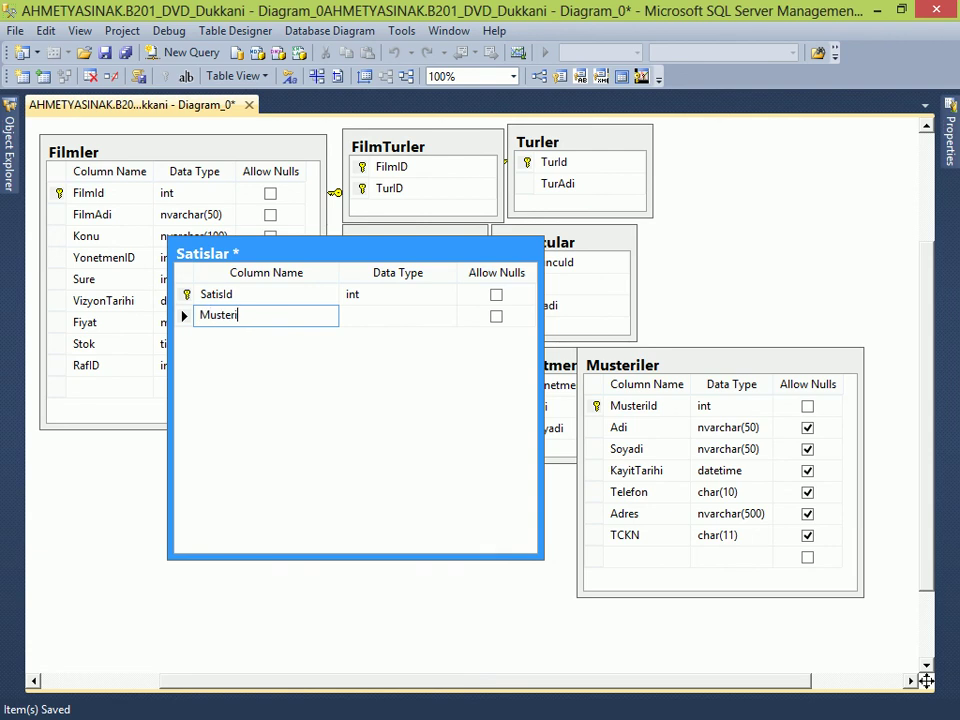
type("AlD")
key("Tab")
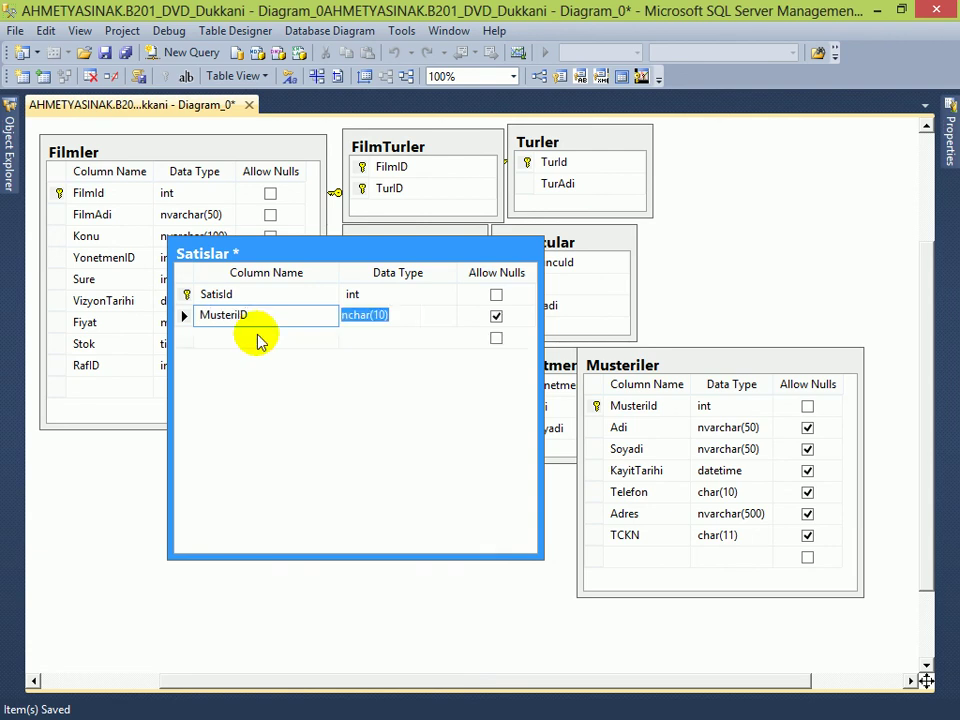
type("image")
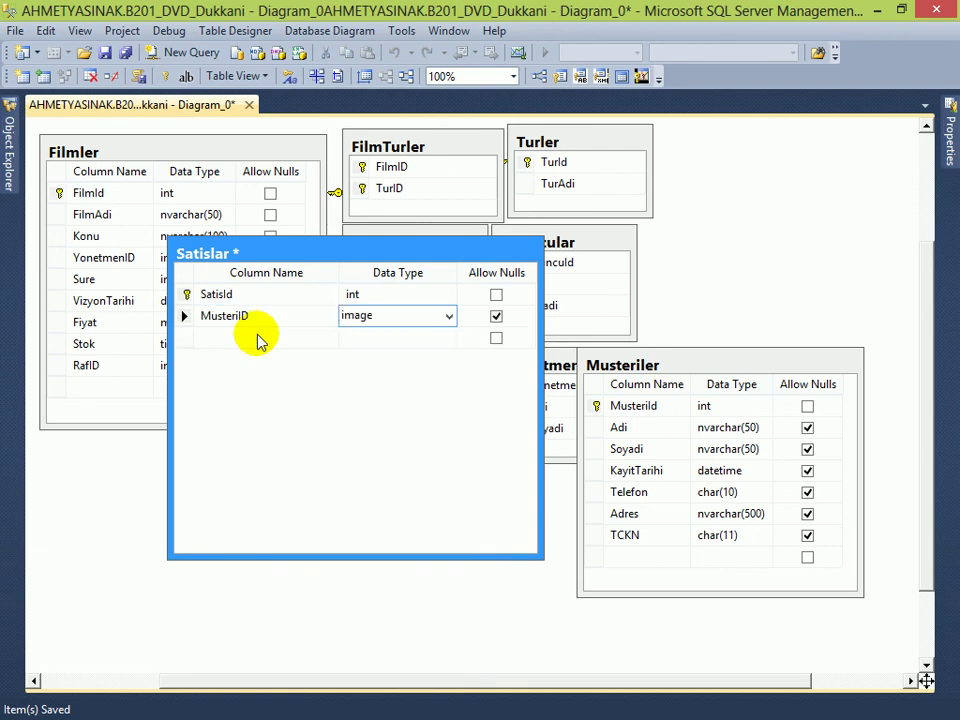
key("shift+End")
type("int")
key("Tab")
key("Tab")
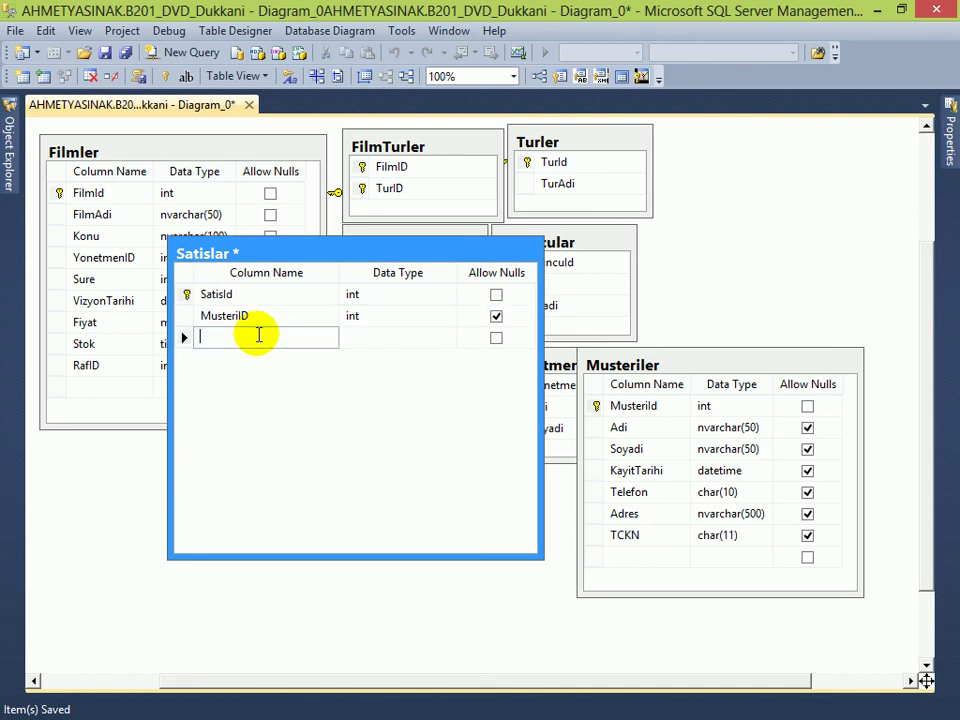
Step: Add a SatisTarihi column of type datetime to the Satislar table, allowing nulls
type("Sati")
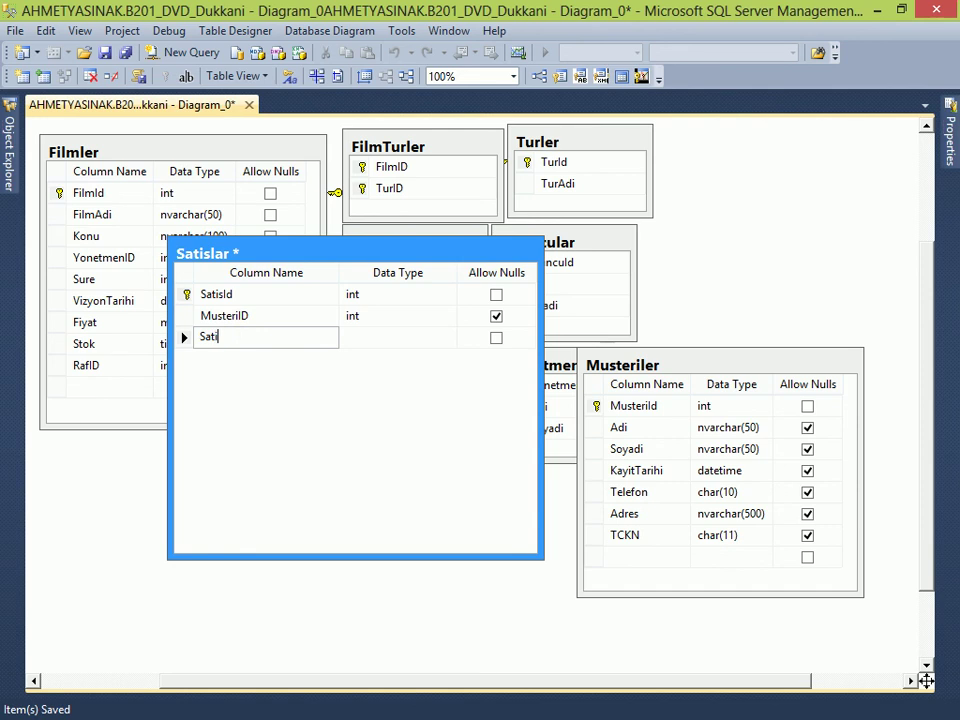
type("sTarihi")
key("Tab")
type("date")
key("BackSpace")
key("BackSpace")
key("Right")
key("Right")
key("Right")
key("Right")
type("Time")
key("Home")
type("im")
key("BackSpace")
key("BackSpace")
key("Tab")
key("Tab")
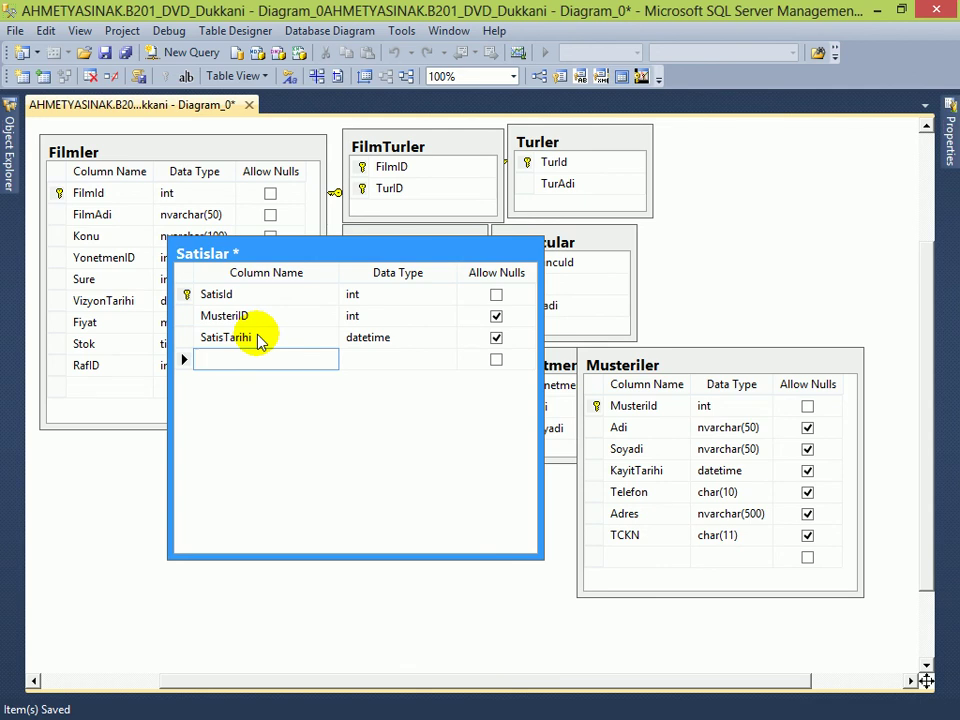
Step: Move the Satislar table to the right of the Filmler table so it no longer covers it
left_click_drag(302, 252, 442, 309)
left_click(110, 153)
left_click(404, 314)
left_click(390, 321)
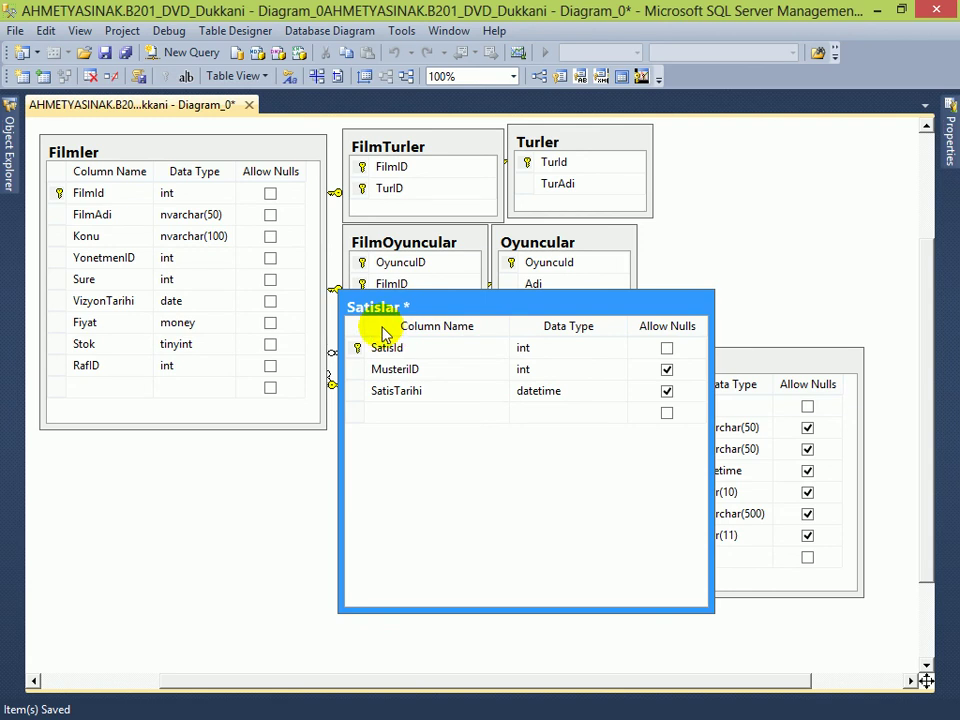
left_click(430, 311)
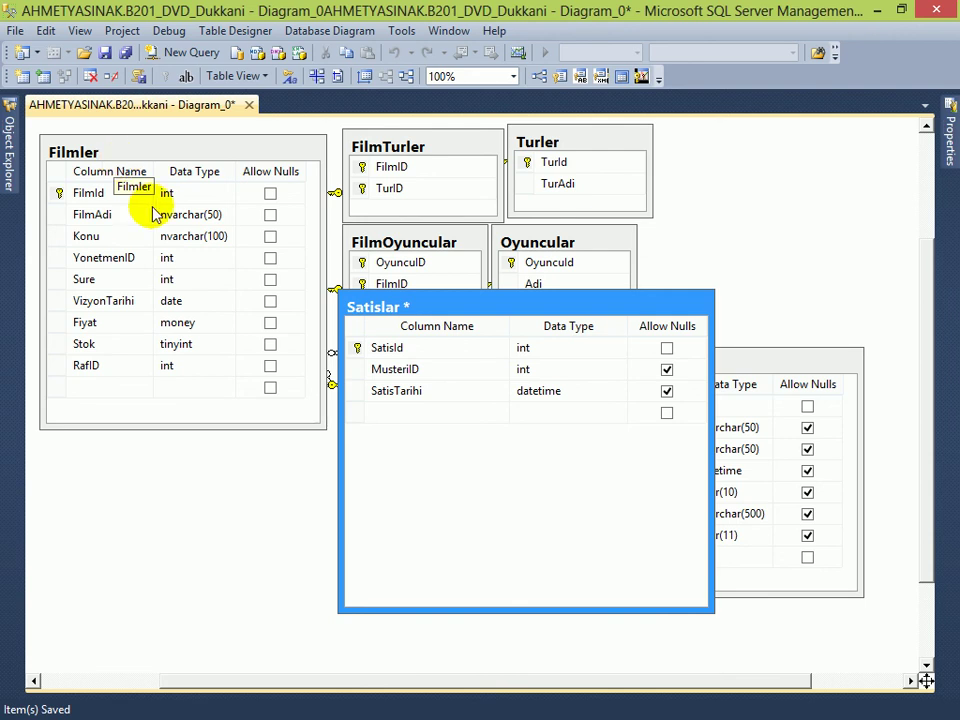
right_click(448, 304)
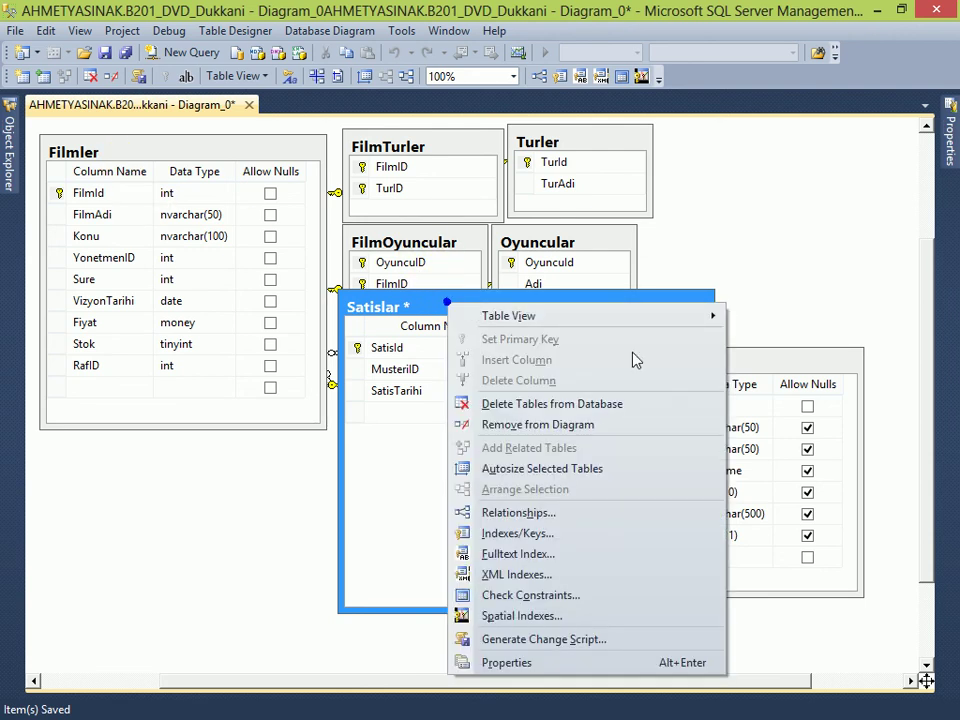
Step: Add a TeslimTarihi column of type datetime to the Satislar table, allowing nulls
left_click(401, 407)
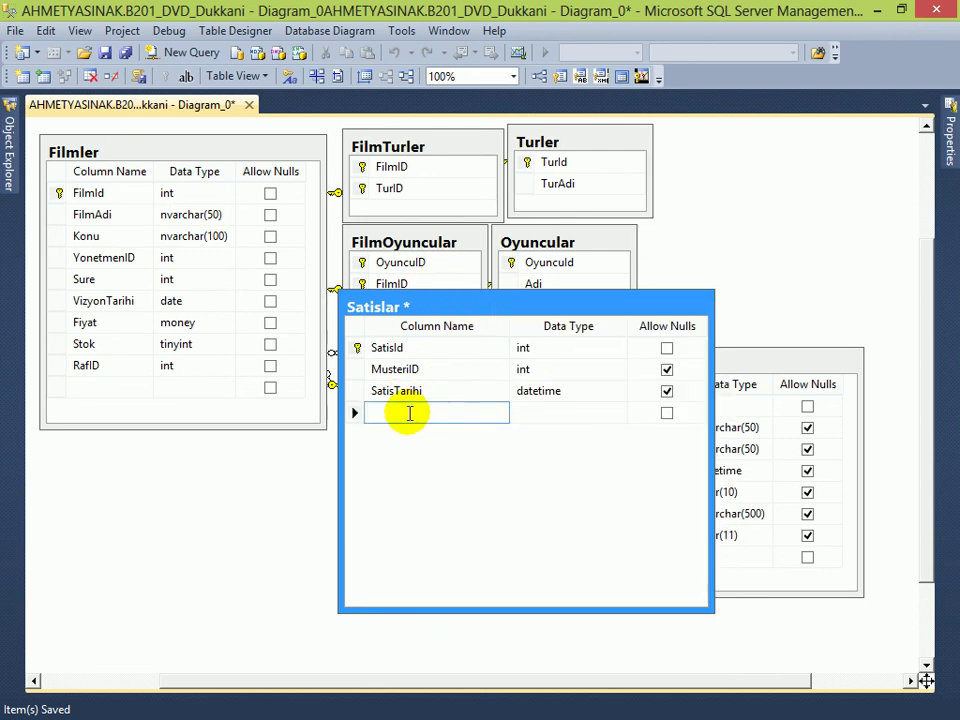
type("TeslimTarihi")
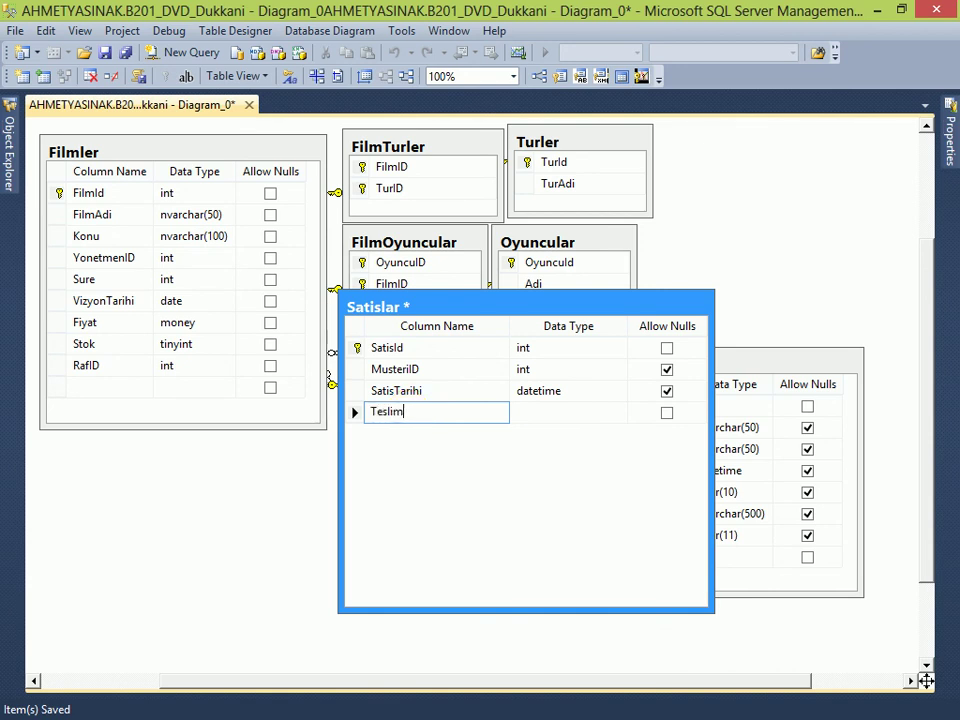
key("Tab")
type("date")
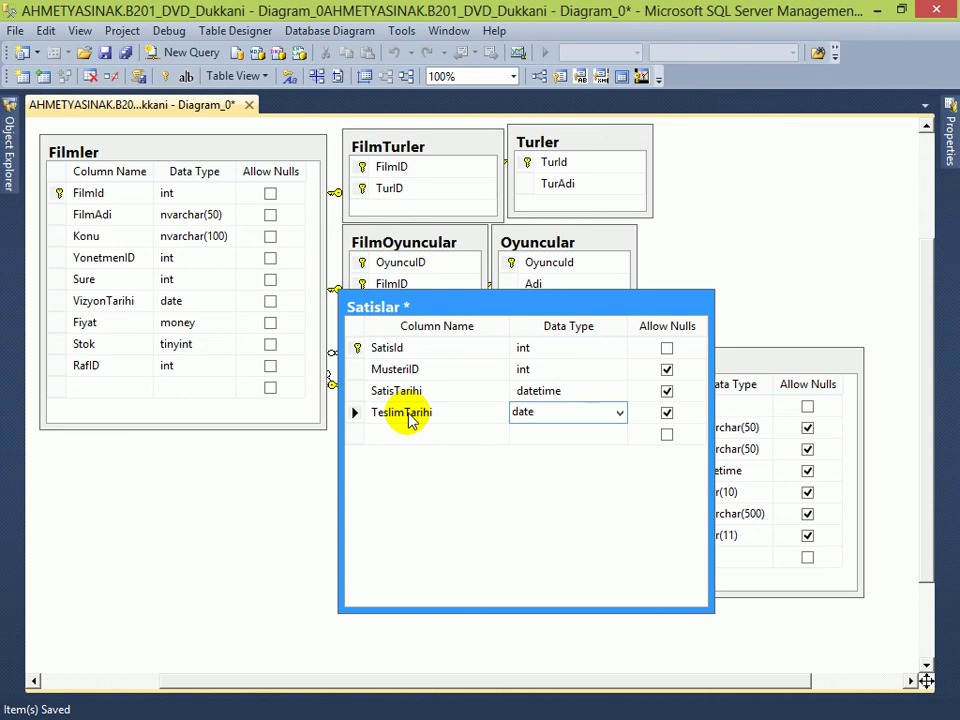
type("time")
key("Tab")
key("Tab")
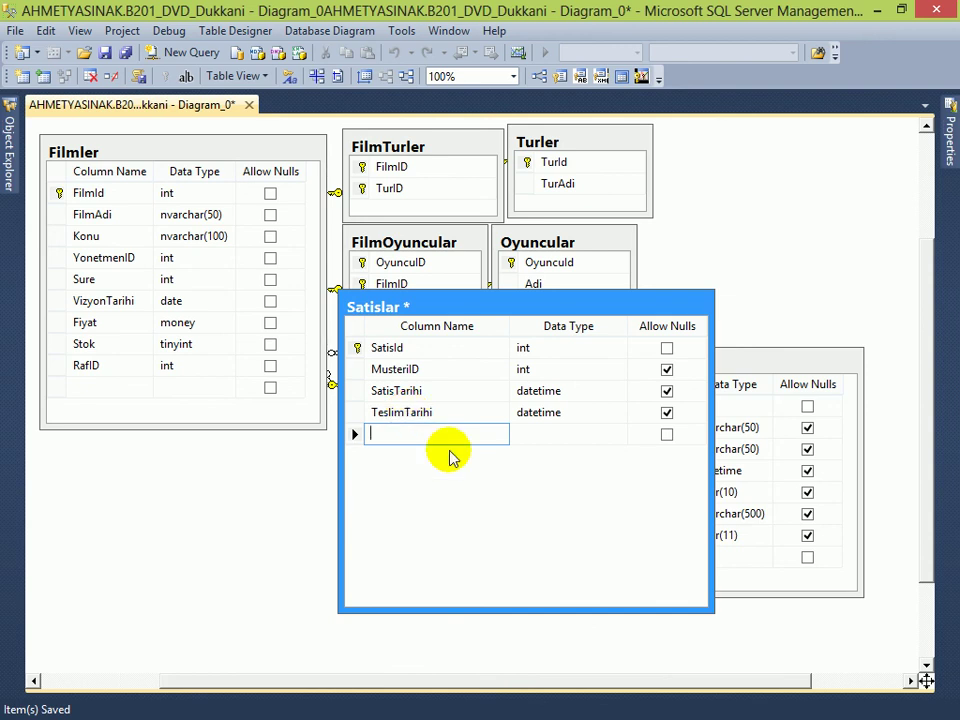
left_click(399, 431)
left_click(420, 369)
left_click(416, 391)
left_click(392, 412)
left_click(404, 346)
left_click(414, 434)
Step: Autosize the Satislar table and move it down toward the free area below the Raflar table
right_click(467, 304)
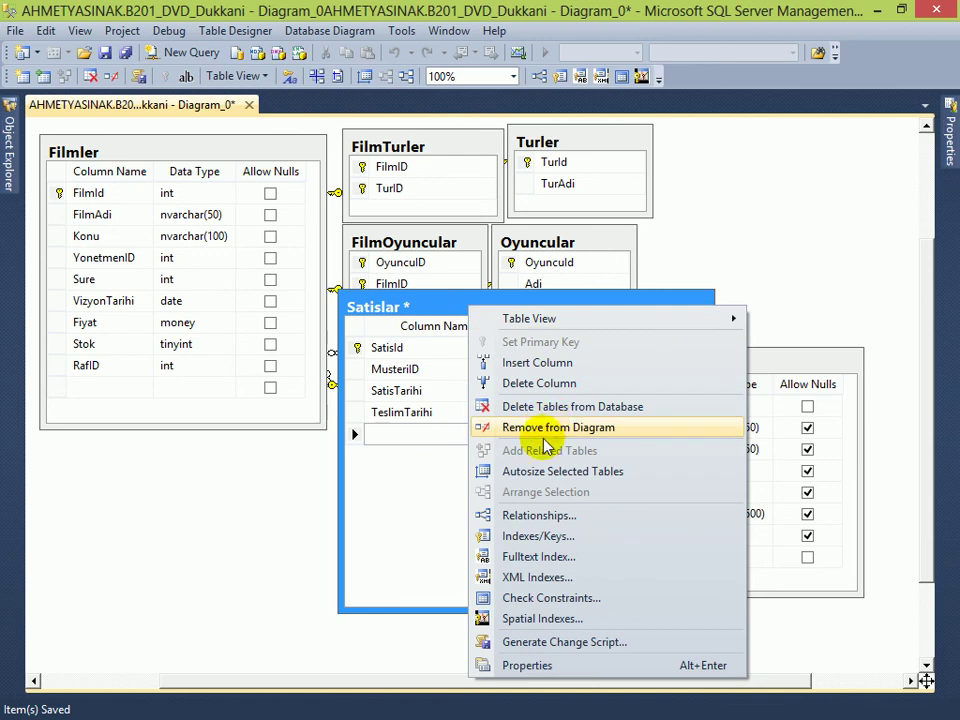
left_click(534, 472)
left_click_drag(435, 310, 408, 418)
Step: Create the FK_Satislar_Musteriler relationship, linking MusteriId in Musteriler to MusteriID in Satislar
left_click_drag(595, 405, 343, 481)
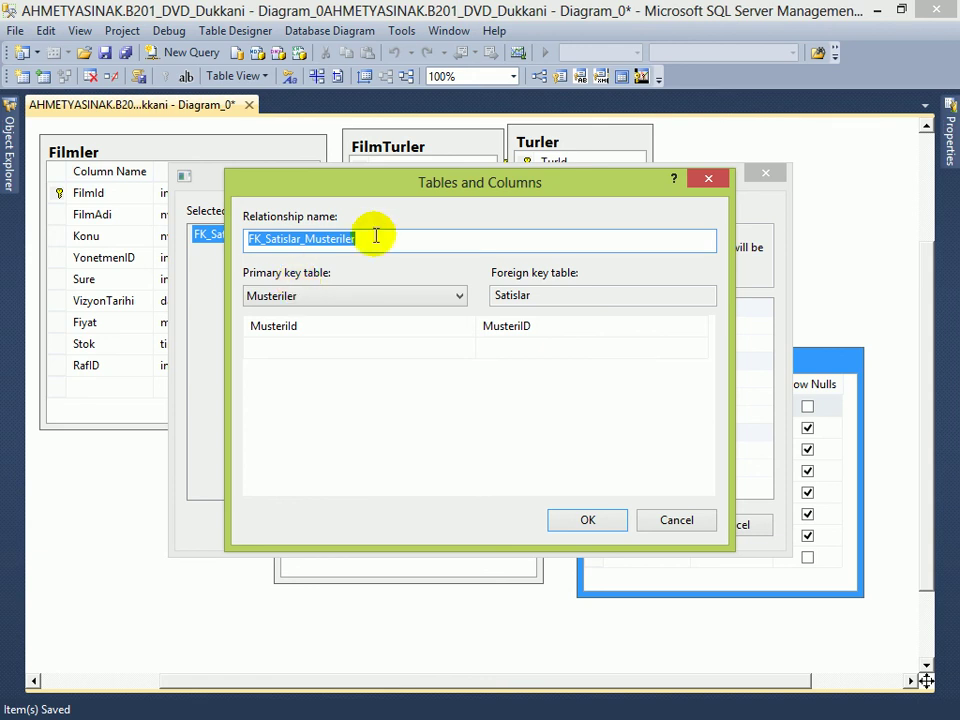
left_click(581, 521)
left_click(639, 525)
Step: Move the Satislar table down below Raflar and shift the Musteriler table farther down and to the right
left_click_drag(405, 428, 415, 470)
left_click(707, 366)
left_click_drag(713, 393, 751, 414)
Step: Switch the Musteriler table to the Column Names view and shift the Satislar table slightly to the right
right_click(724, 382)
mouse_move(529, 19)
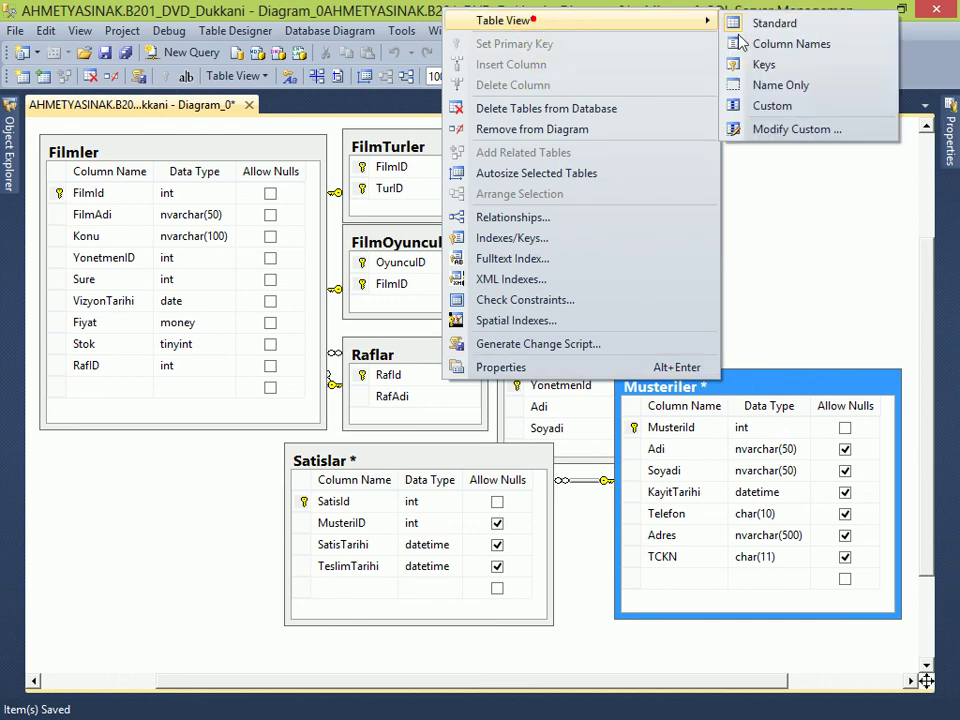
left_click(815, 62)
left_click_drag(510, 465, 543, 465)
left_click(199, 469)
right_click(87, 468)
left_click(152, 481)
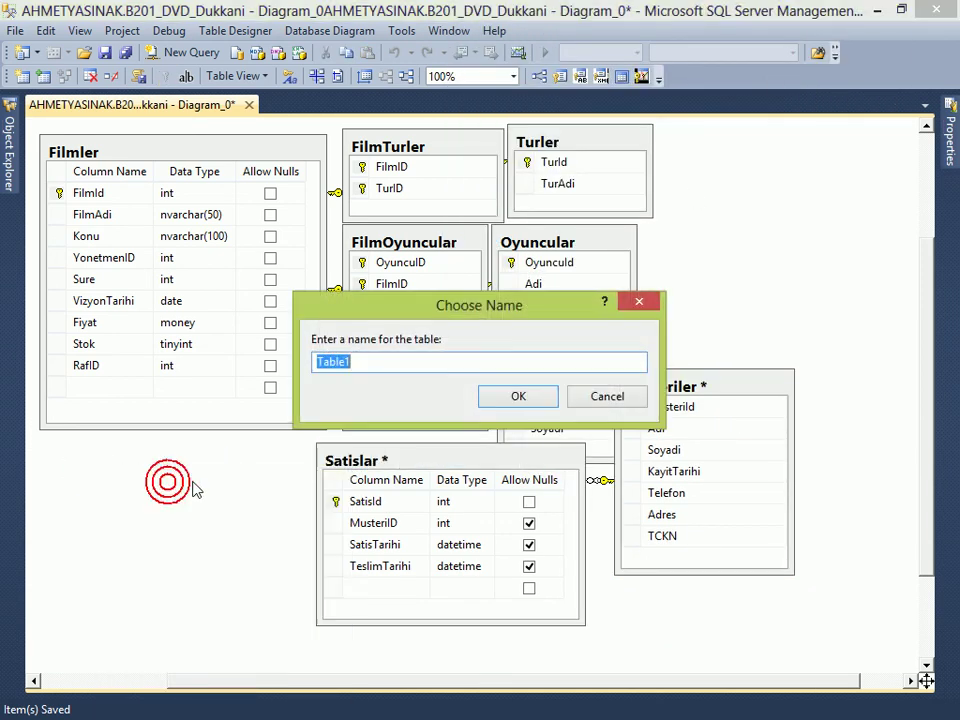
left_click(652, 301)
Step: Move the Musteriler table farther right, clear of the Yonetmenler and Satislar tables
left_click_drag(665, 392, 755, 429)
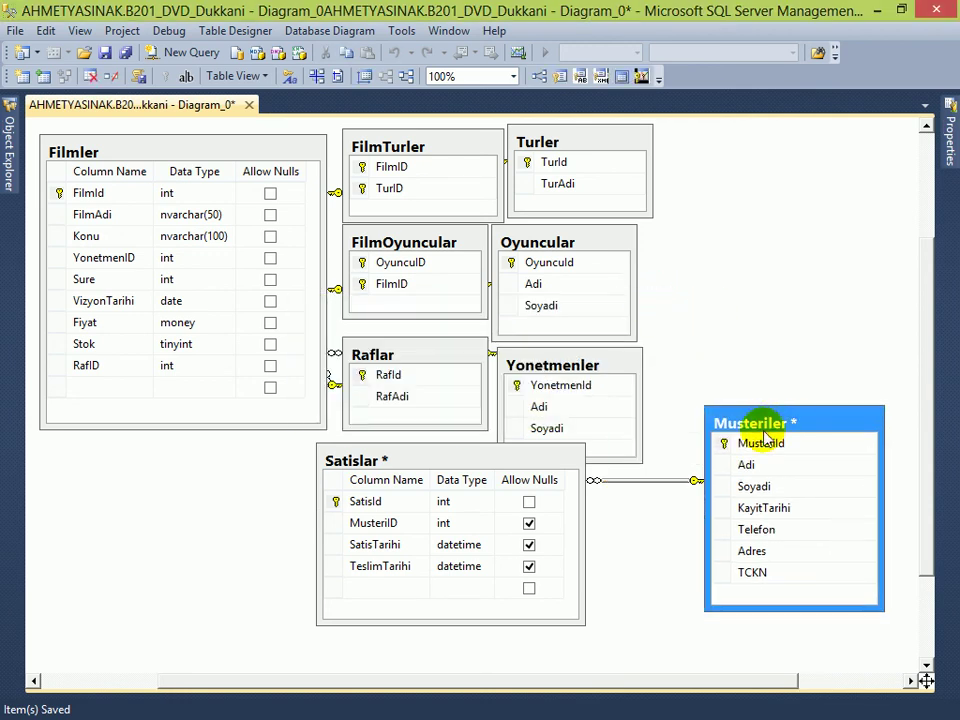
left_click(375, 522)
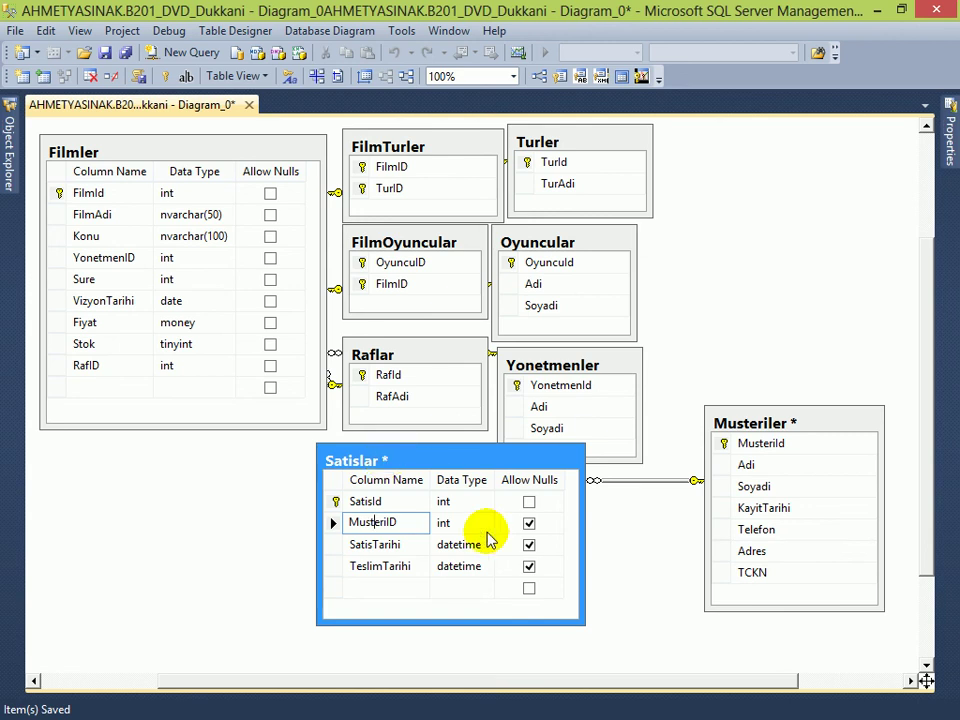
left_click(130, 485)
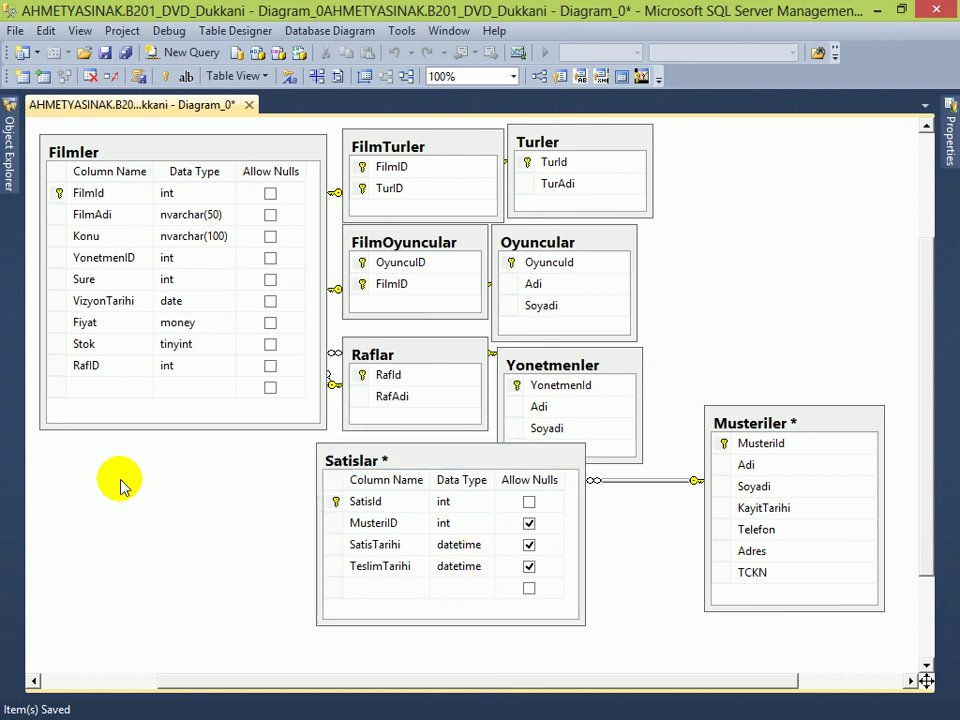
Step: Create a new table named SatisUrunleri and move it up over the Filmler table
right_click(123, 468)
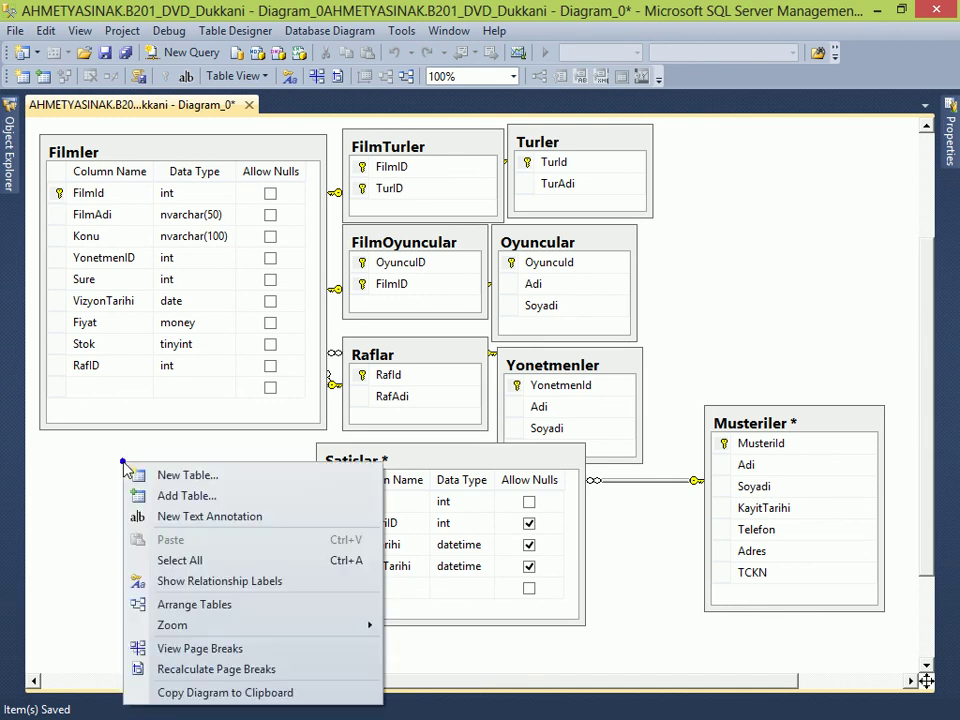
left_click(215, 476)
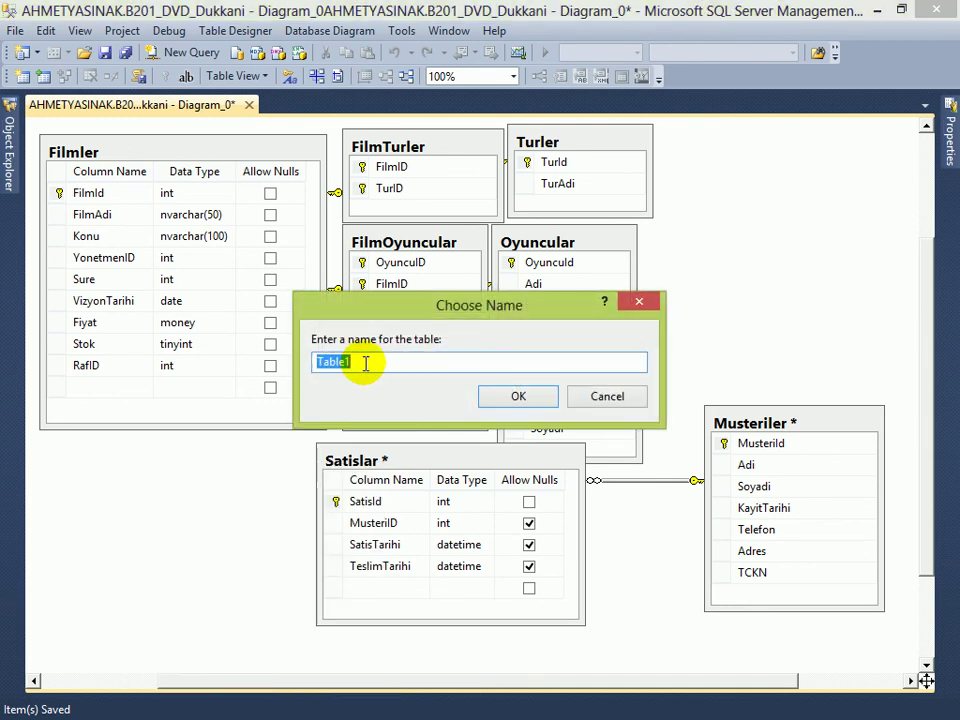
type("SatisUrunleri")
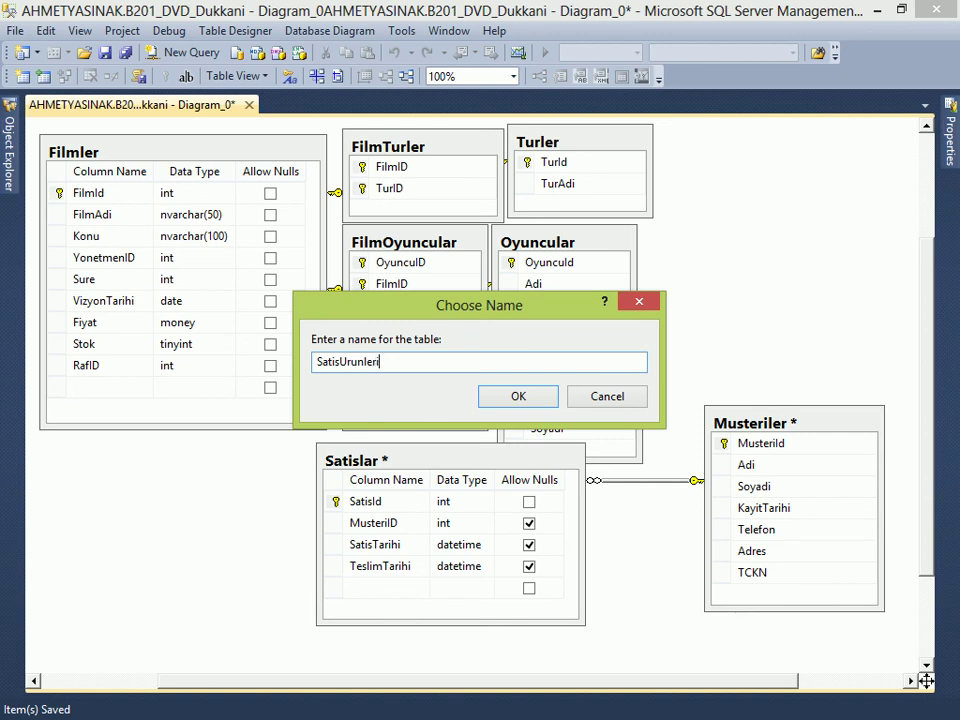
key("Return")
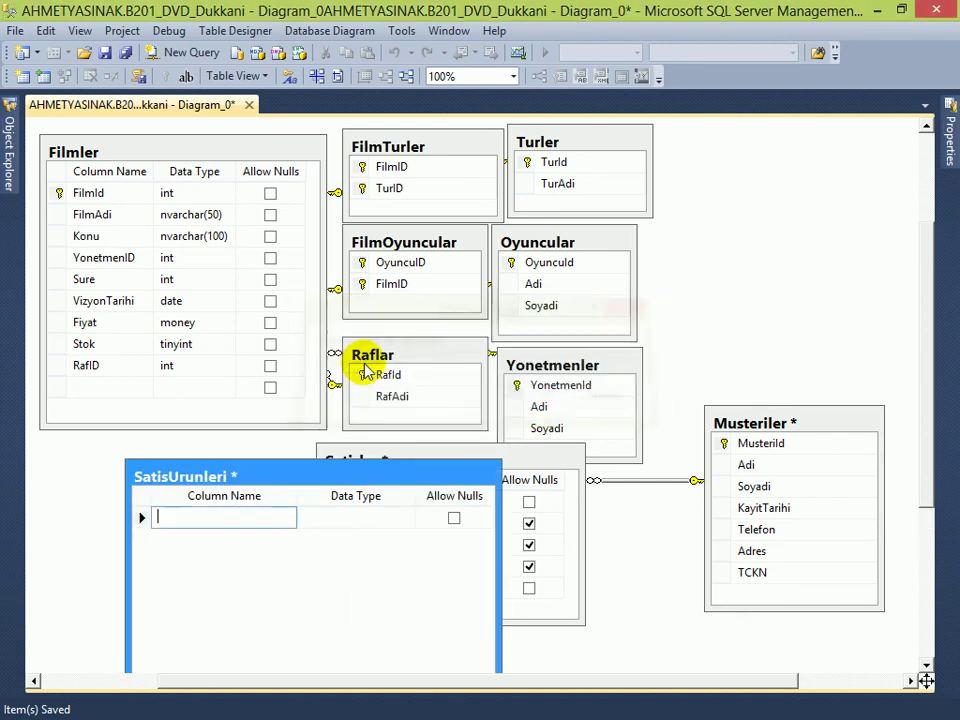
left_click_drag(343, 489, 300, 259)
Step: Add a FilmID column with data type int to the SatisUrunleri table
left_click(224, 291)
type("FilmID")
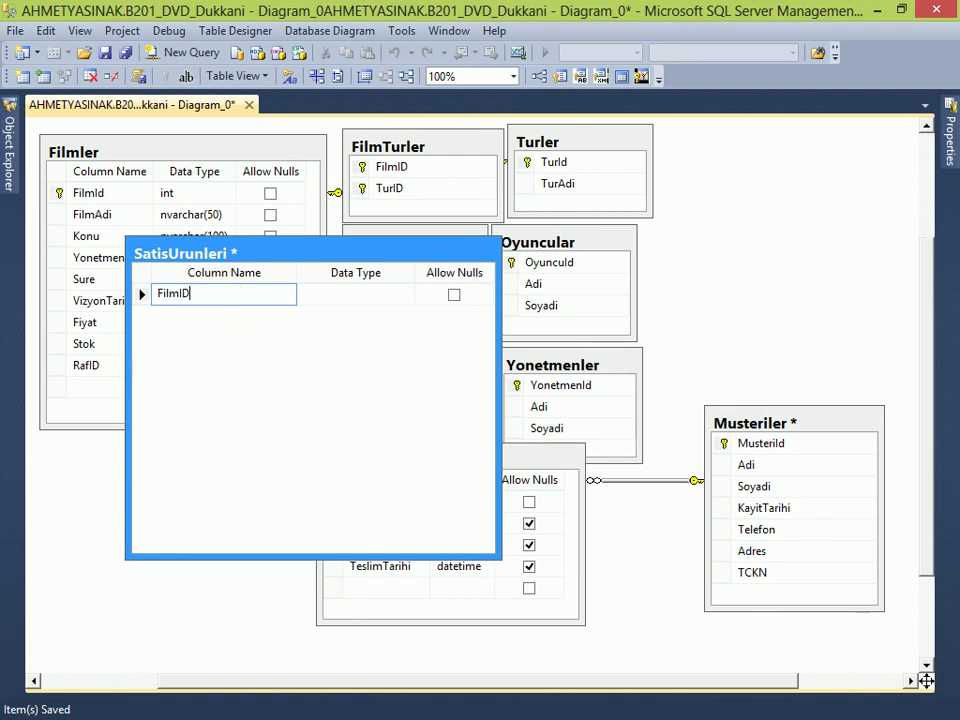
key("Tab")
type("image")
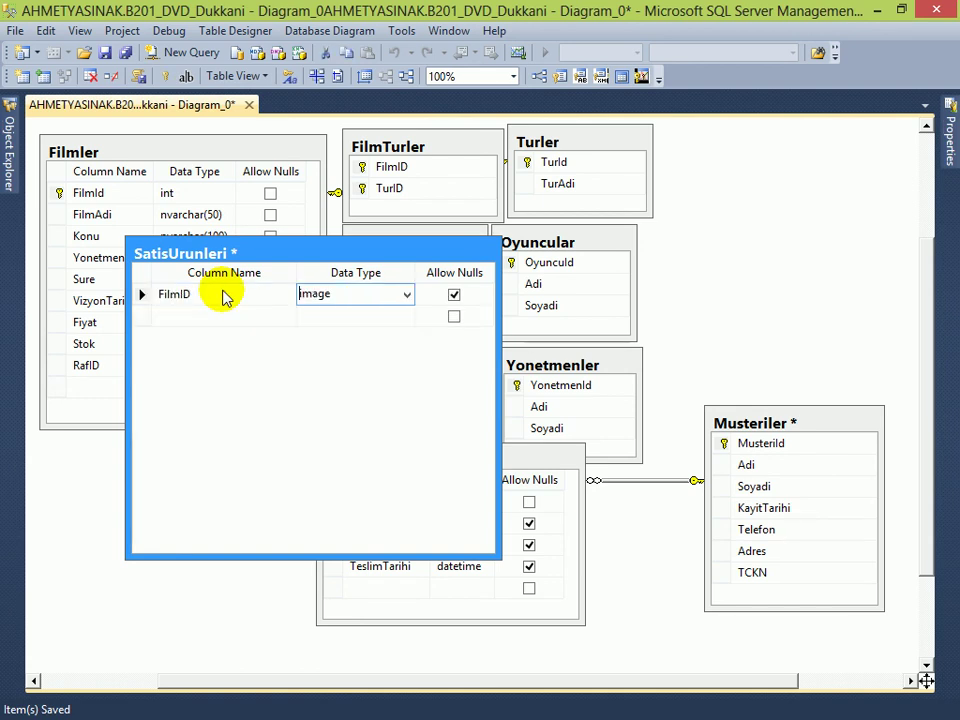
key("shift+Home")
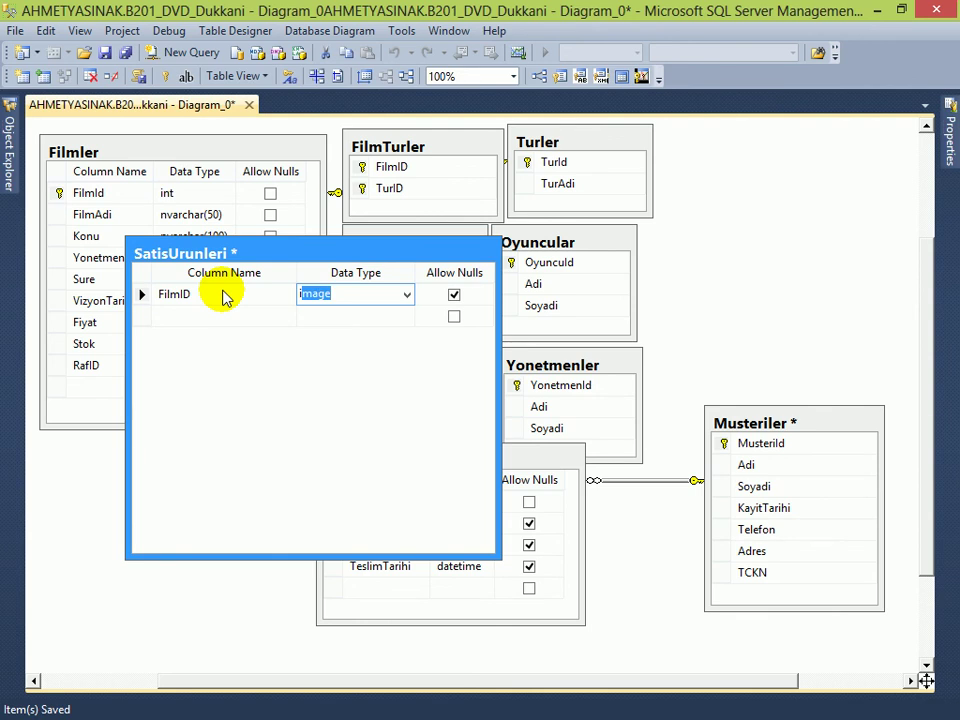
type("int")
key("Tab")
key("Tab")
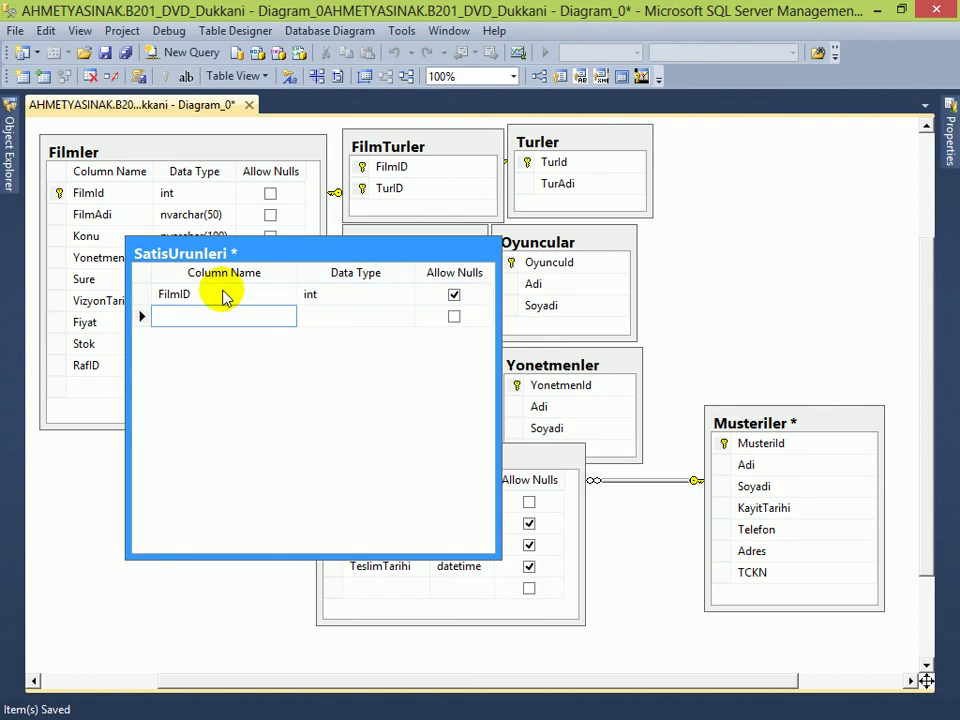
Step: Add a SatisID column with data type int to the SatisUrunleri table
type("SatisID")
key("Tab")
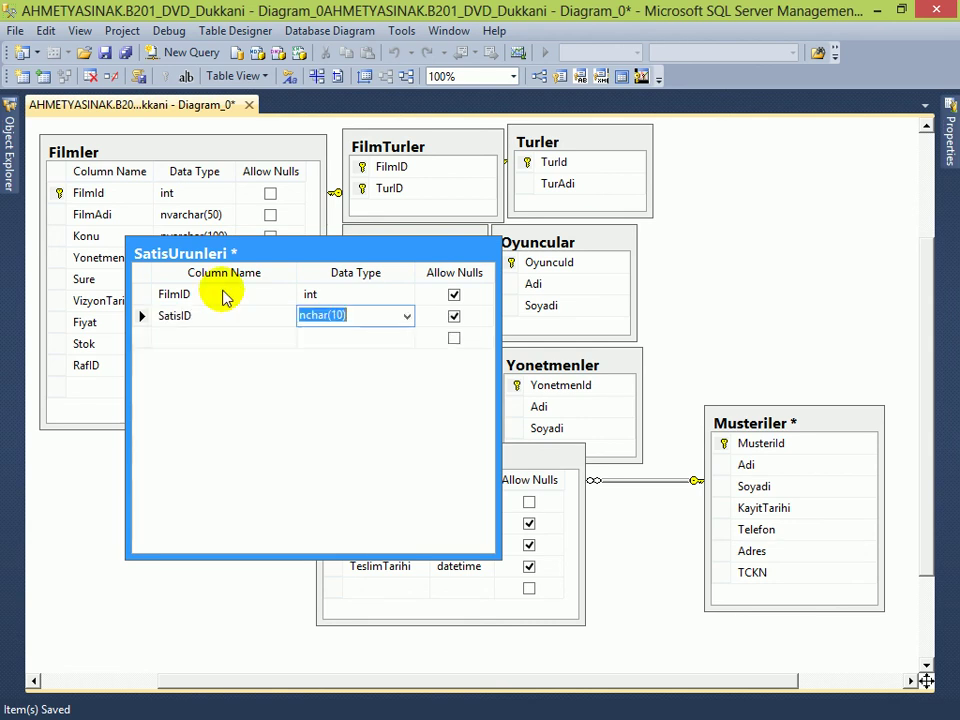
type("image")
key("shift+End")
type("int")
key("Tab")
key("Tab")
Step: Add a Fiyat column with data type money to the SatisUrunleri table
type("F")
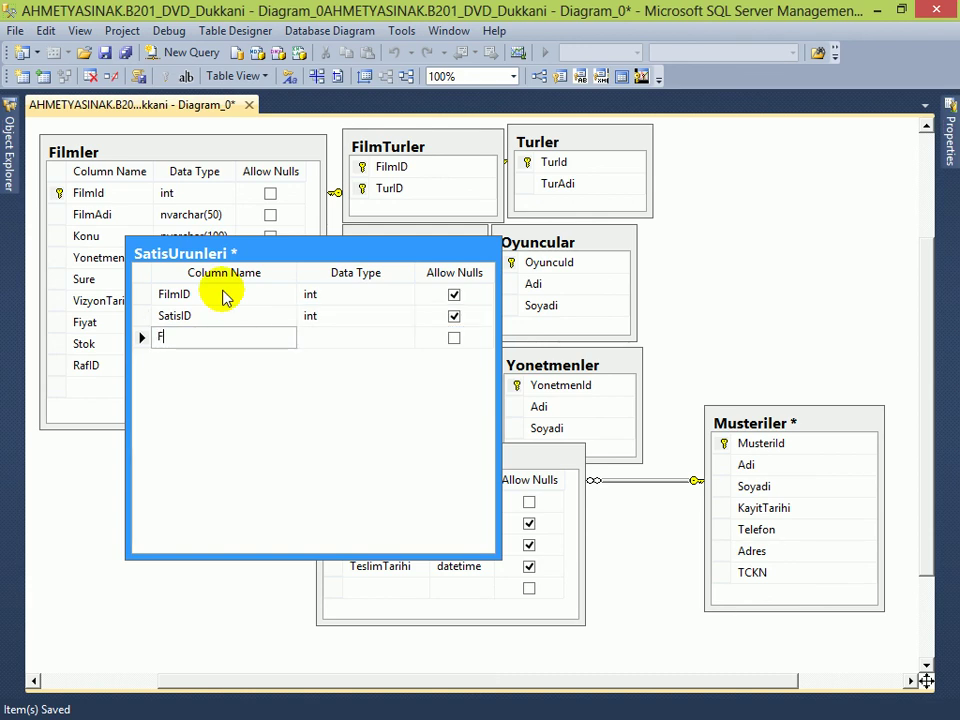
type("iyat")
key("Tab")
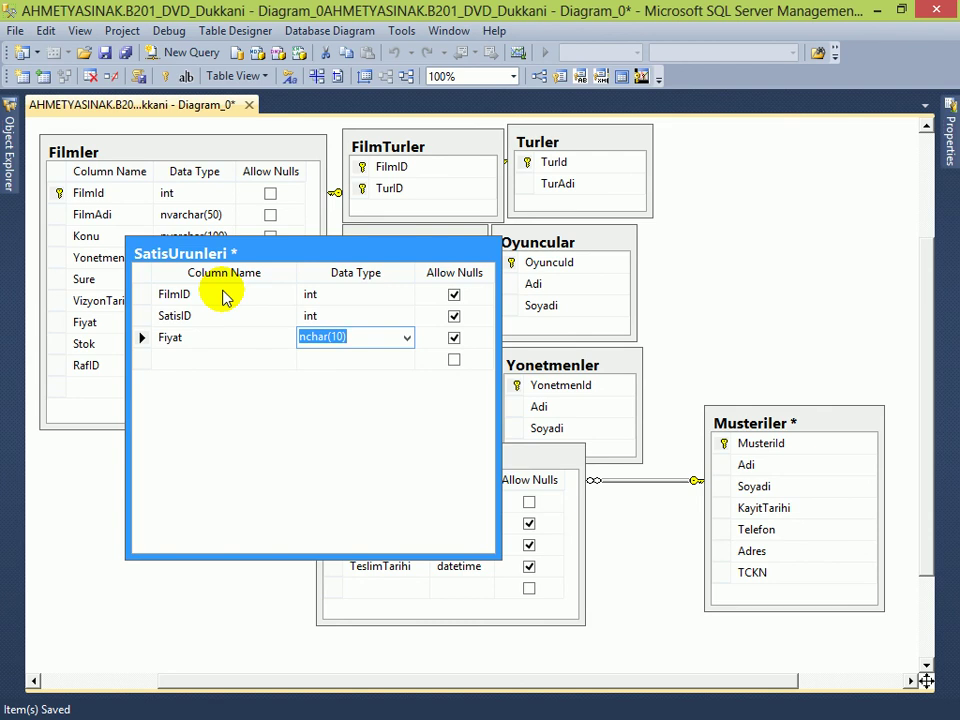
type("money")
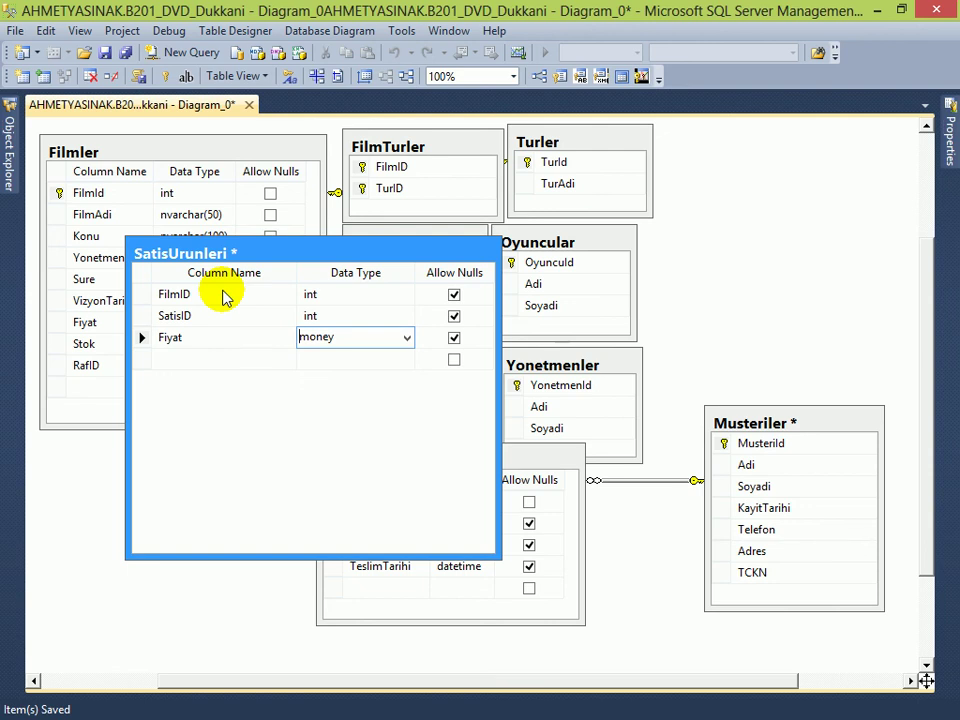
left_click(272, 386)
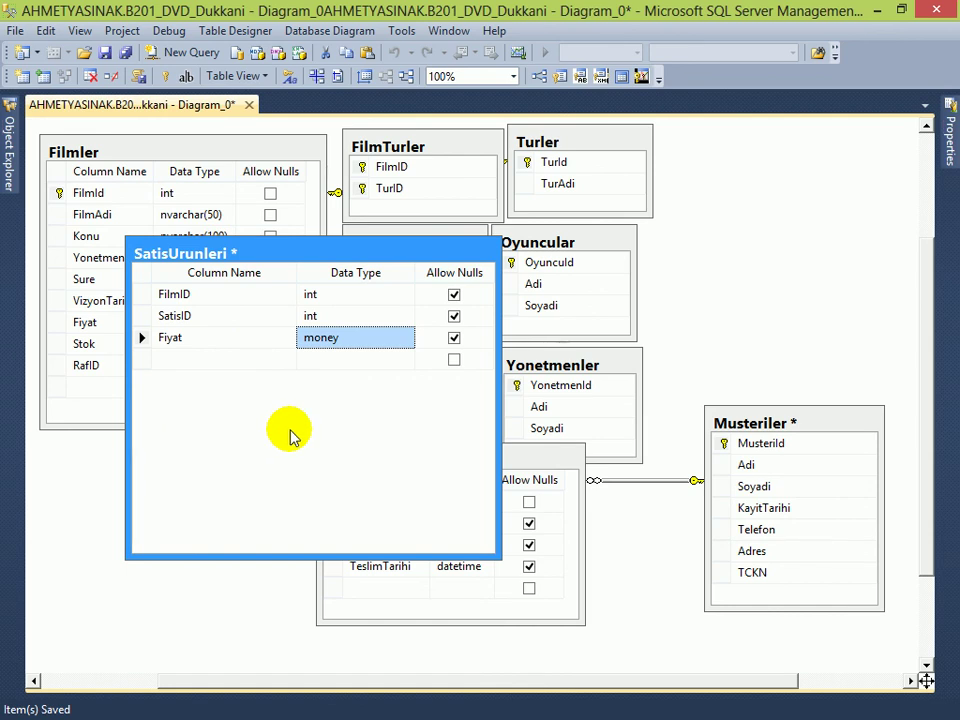
Step: Set FilmID and SatisID together as the primary key of the SatisUrunleri table
left_click(143, 296)
left_click(140, 315, "ctrl")
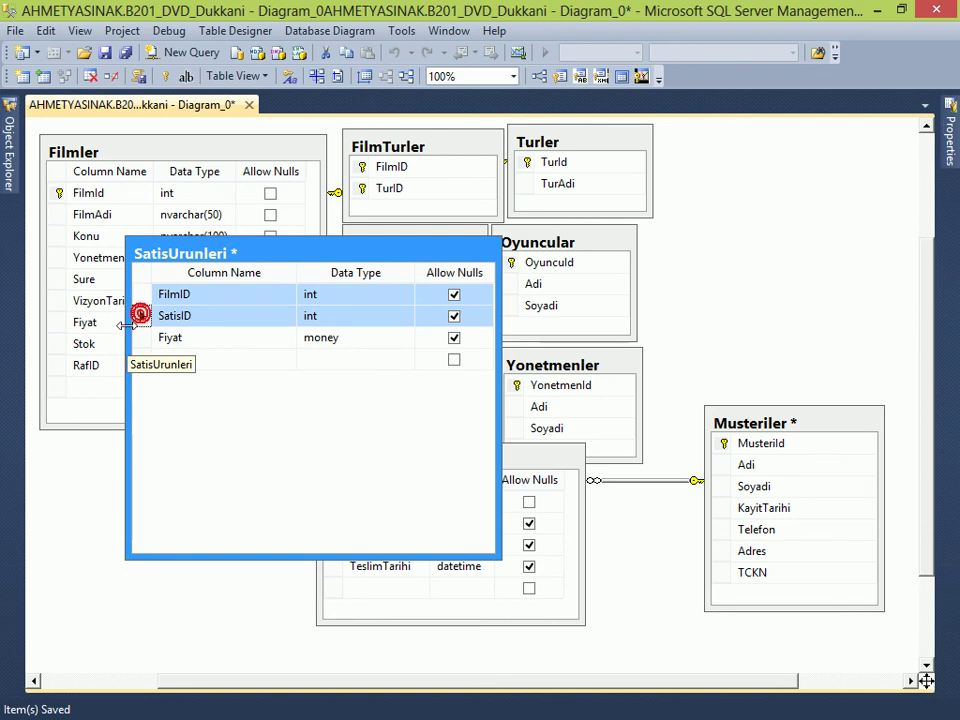
left_click(164, 77)
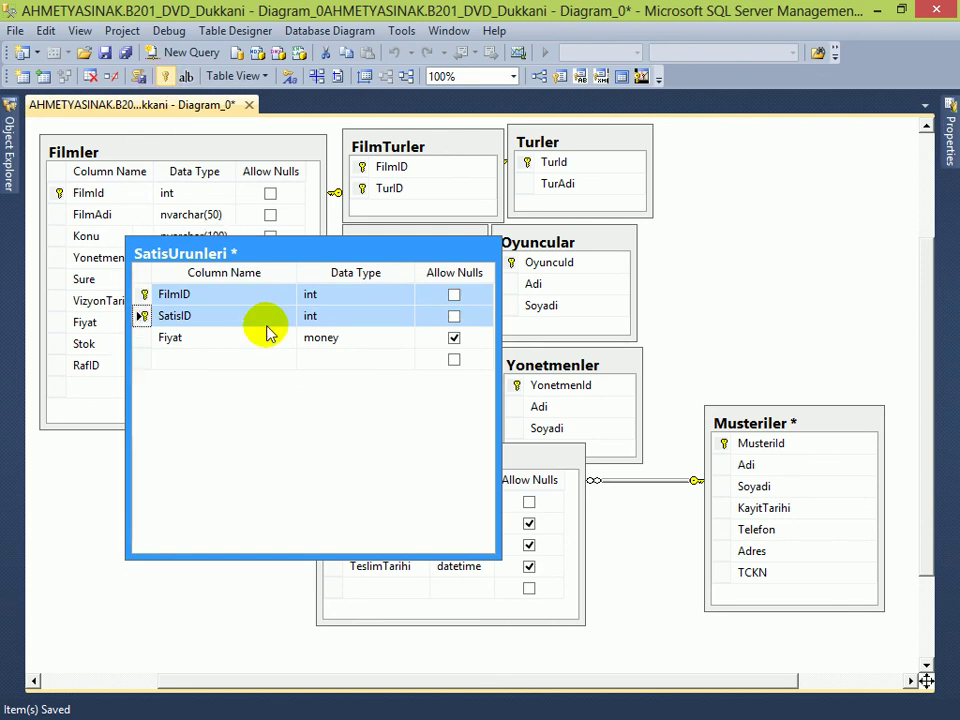
Step: Uncover the Filmler table and create a foreign key relationship from its FilmId to FilmID in SatisUrunleri
left_click_drag(358, 253, 411, 301)
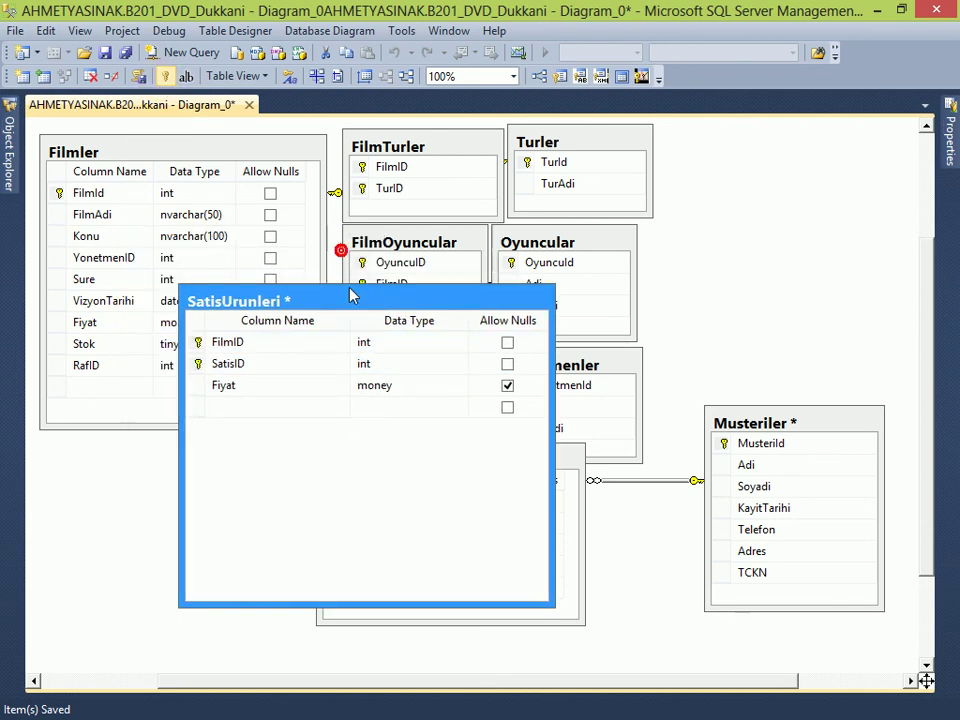
left_click(62, 193)
left_click_drag(106, 226, 366, 345)
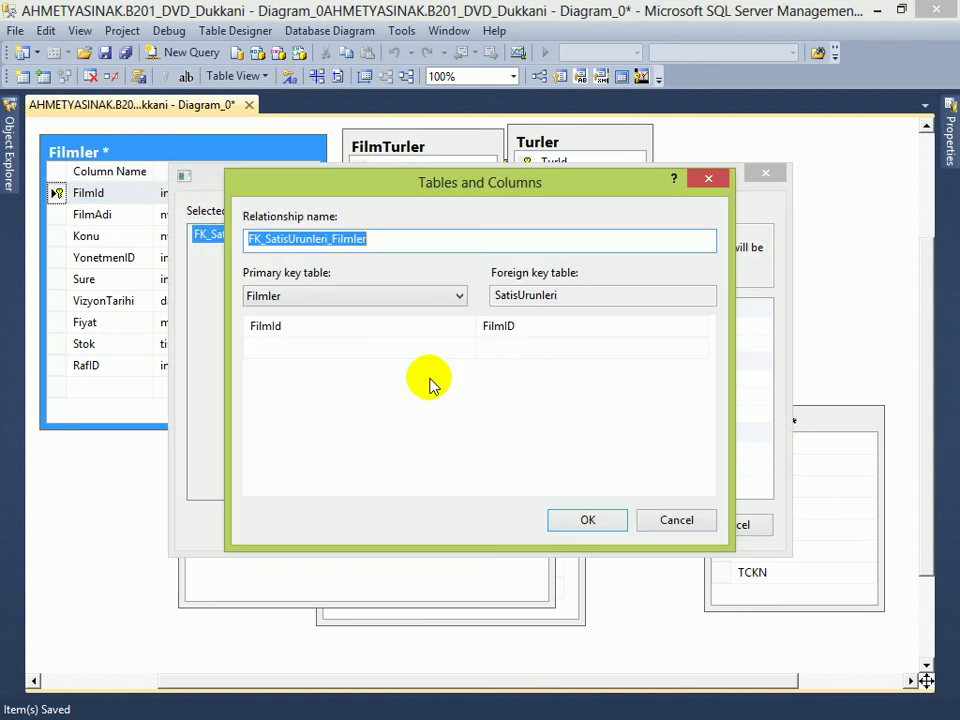
left_click(588, 520)
left_click(628, 522)
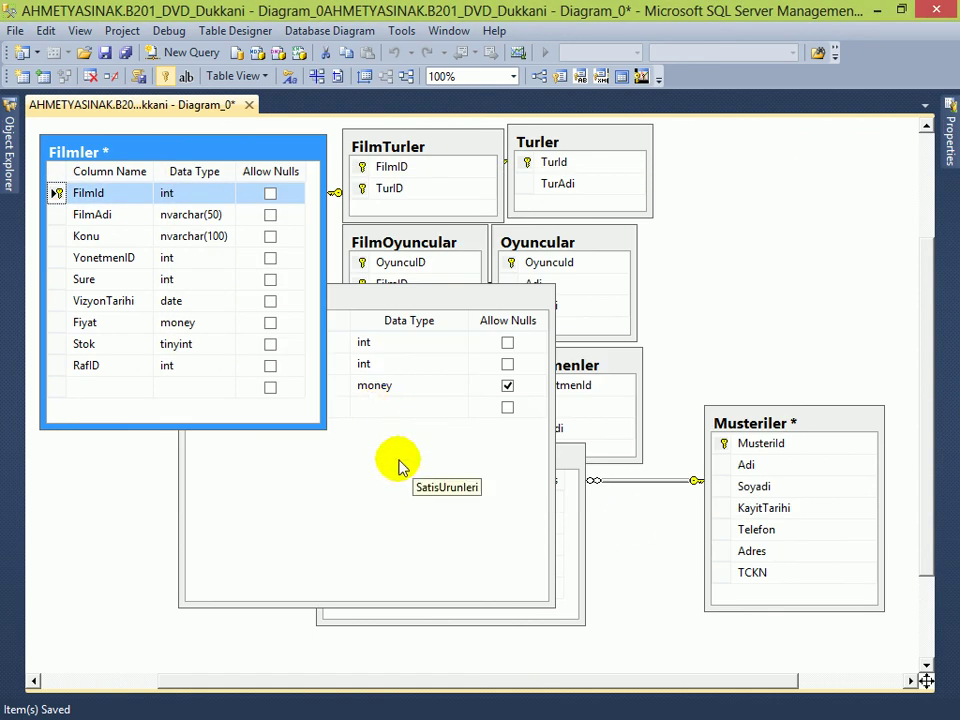
Step: Place the Satislar table beside SatisUrunleri and create a relationship from its SatisId to SatisID in SatisUrunleri
left_click(392, 464)
left_click_drag(444, 298, 343, 383)
left_click_drag(521, 456, 616, 367)
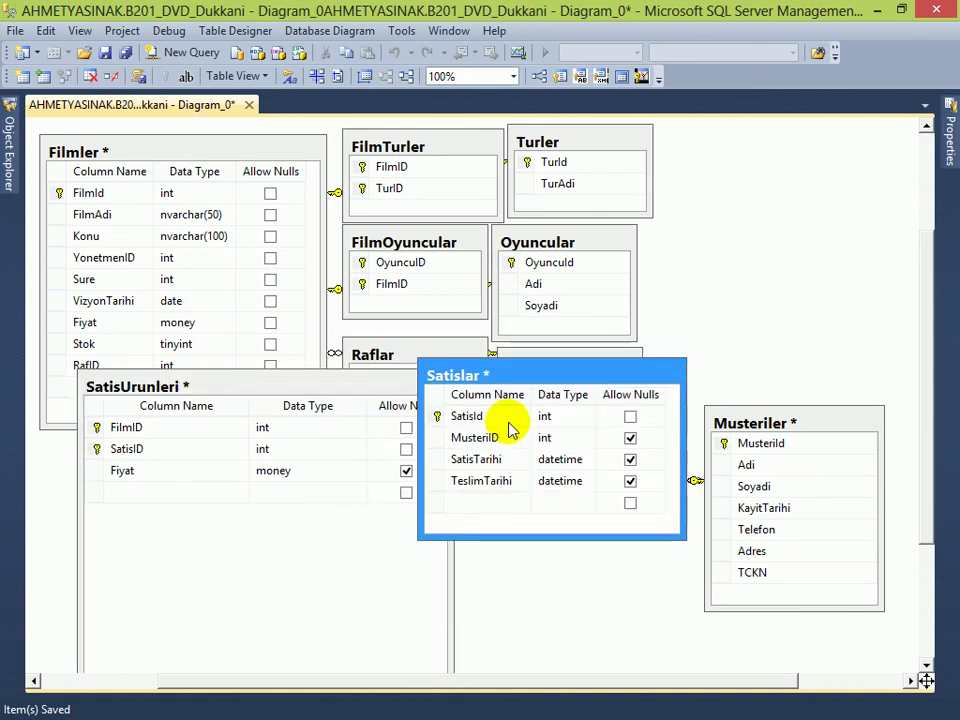
left_click_drag(505, 381, 553, 379)
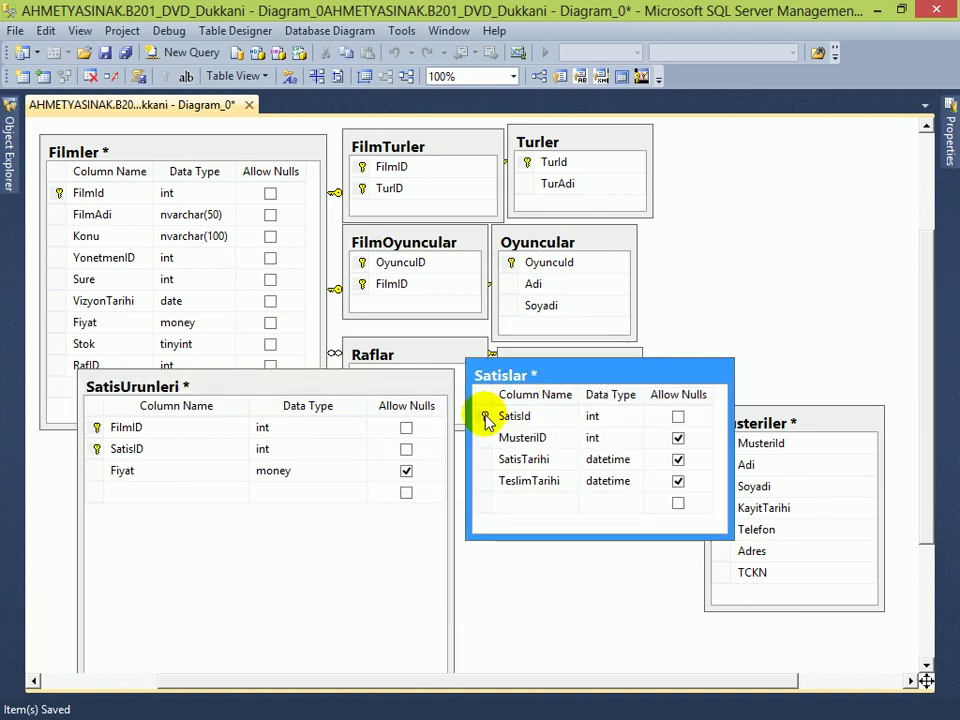
left_click_drag(487, 418, 133, 452)
left_click(581, 524)
left_click(642, 525)
Step: Autosize the SatisUrunleri table and move it below the Filmler table
right_click(328, 385)
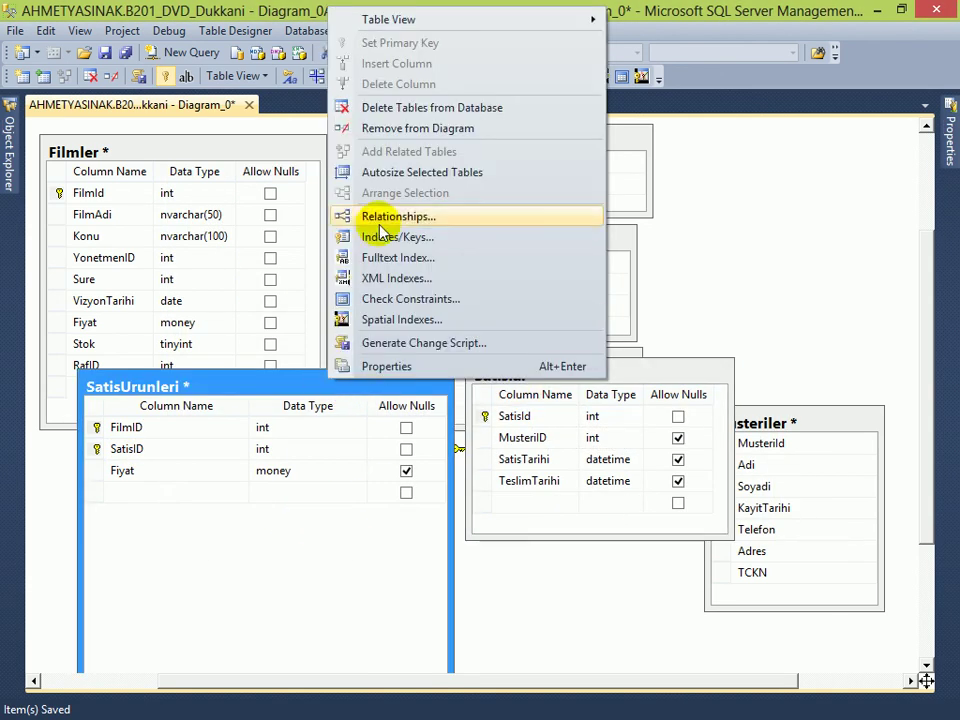
left_click(392, 172)
left_click_drag(270, 415, 330, 535)
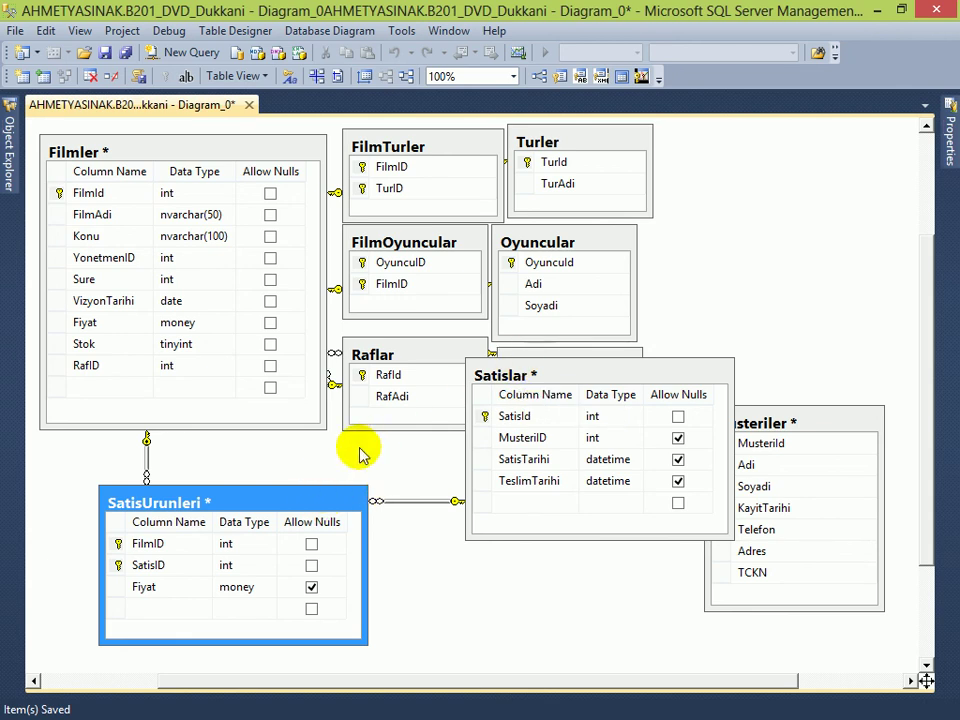
left_click(80, 194)
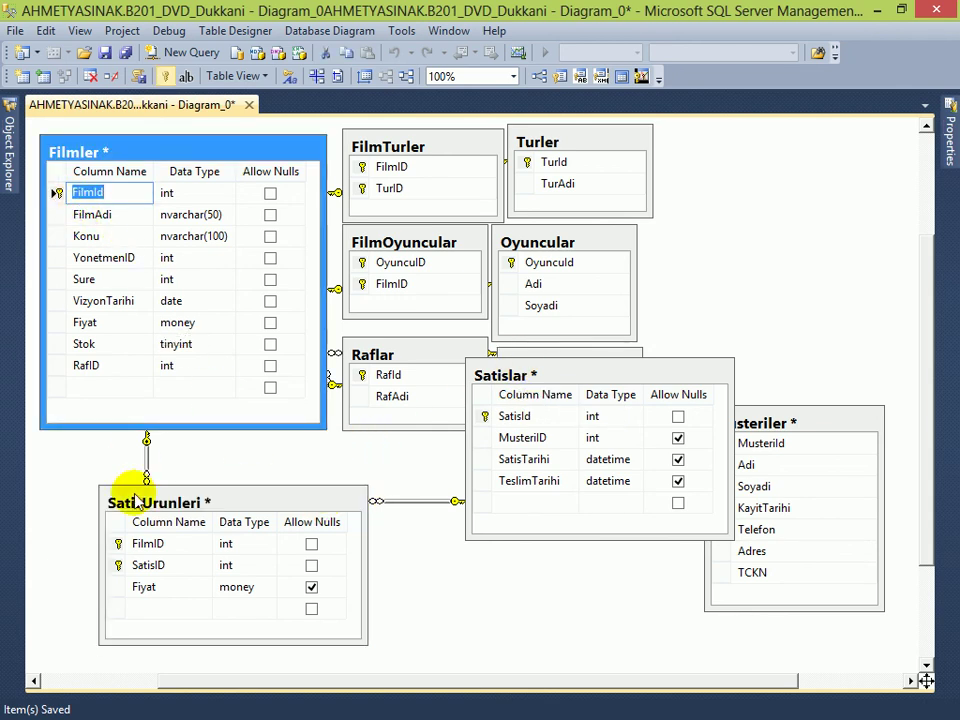
left_click(148, 544)
left_click(523, 415)
left_click(150, 566)
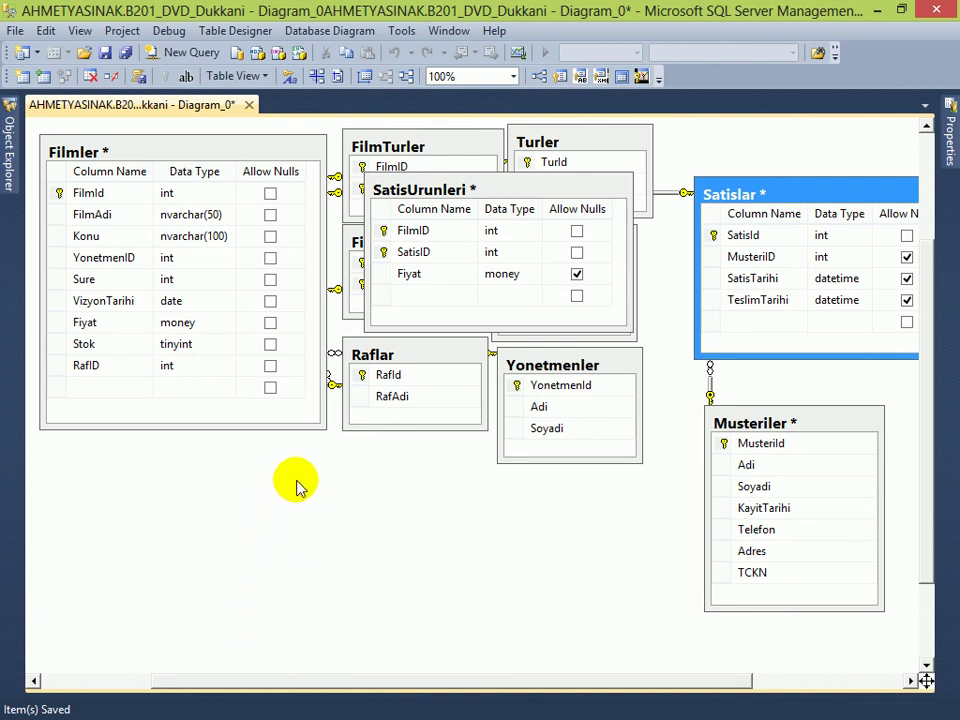
Step: Arrange all the tables in the diagram automatically
right_click(327, 476)
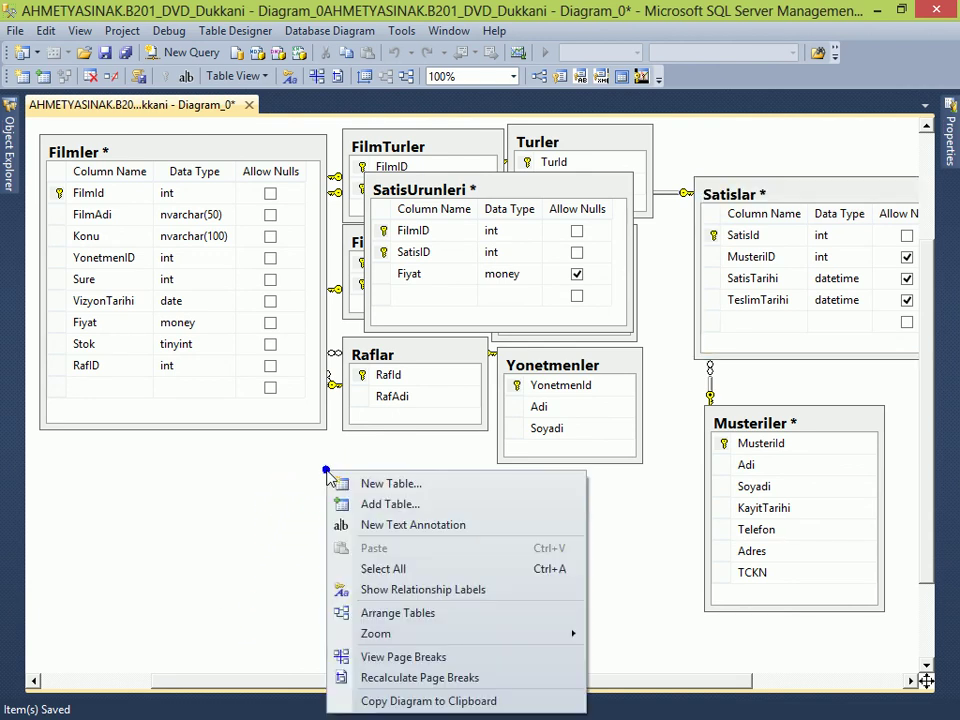
left_click(677, 137)
right_click(678, 141)
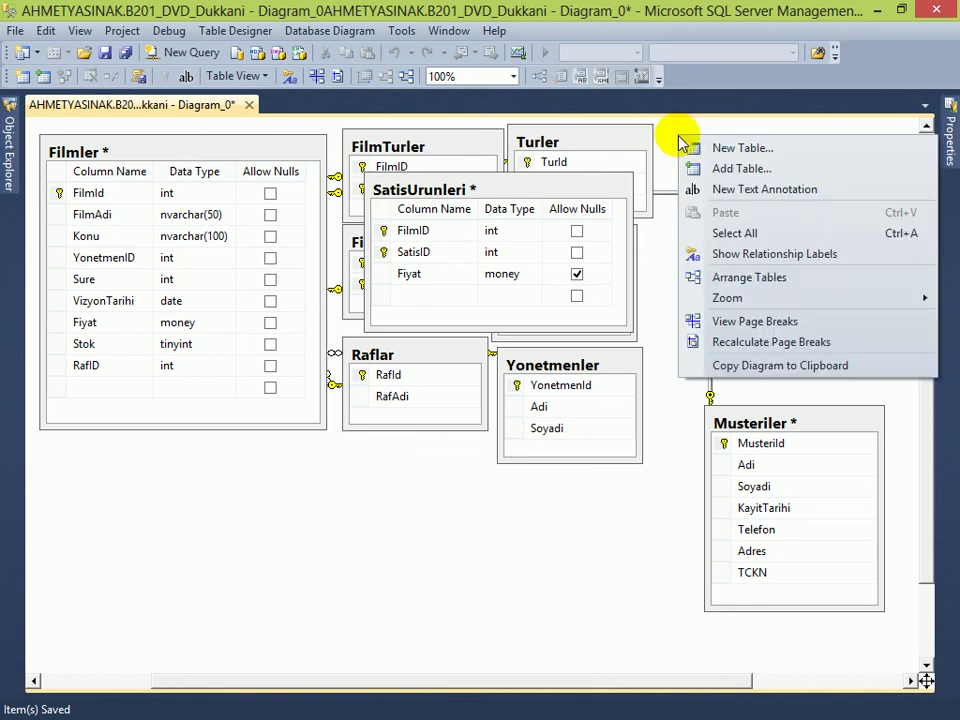
left_click(735, 278)
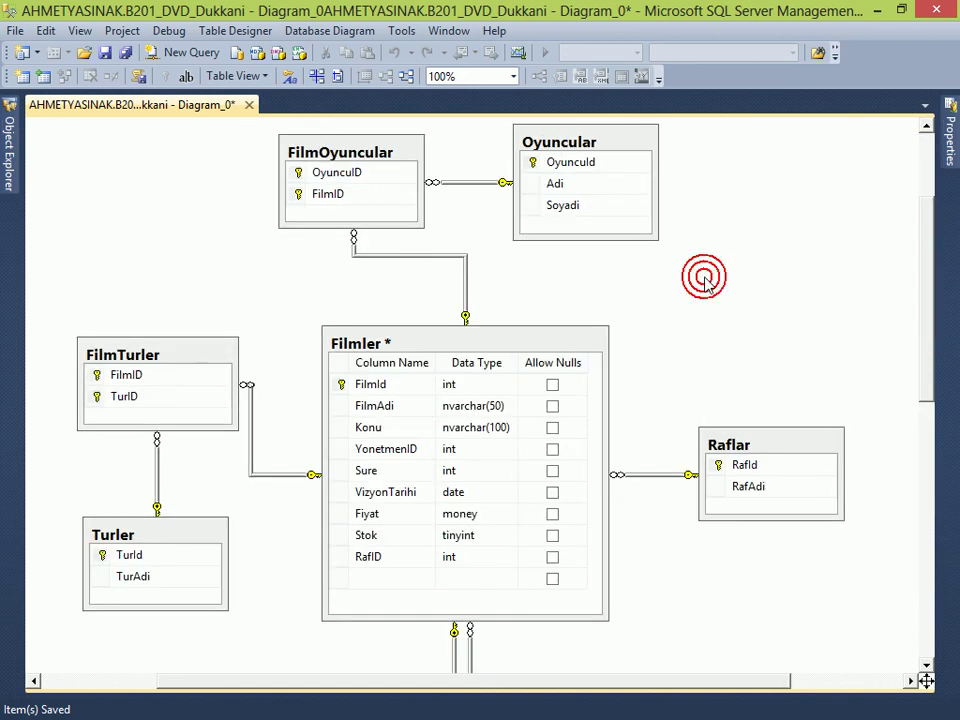
Step: Review the arranged diagram, checking how Satislar, SatisUrunleri, Musteriler and Filmler are linked through their key columns
scroll(700, 285, "down", 2)
scroll(697, 289, "down", 6)
scroll(696, 289, "up", 2)
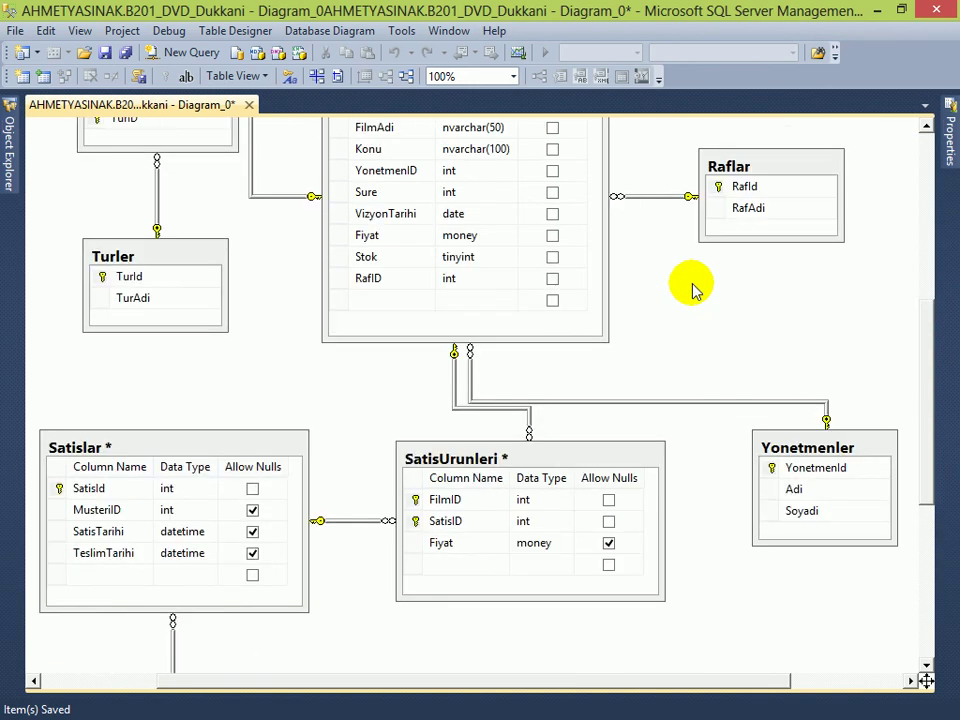
scroll(697, 289, "up", 6)
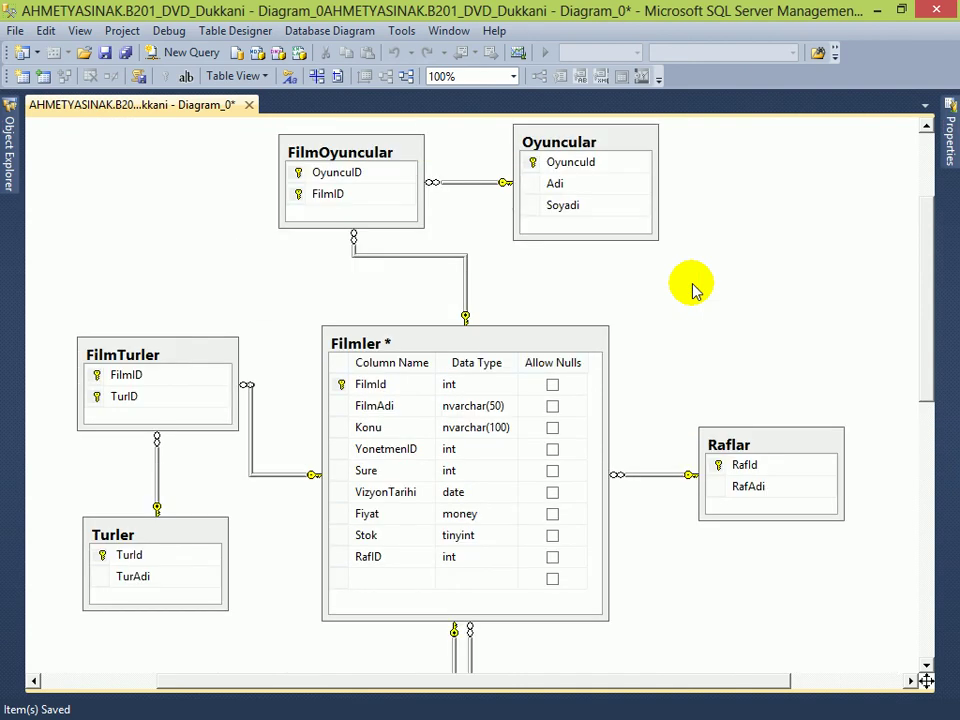
scroll(696, 290, "down", 6)
scroll(696, 290, "down", 2)
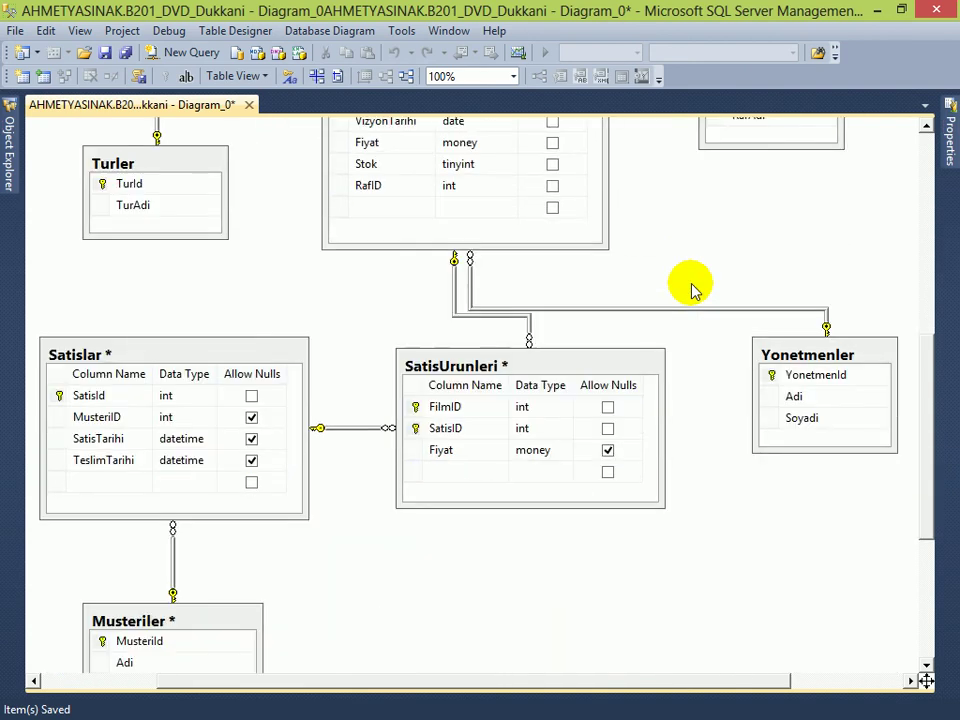
left_click(526, 365)
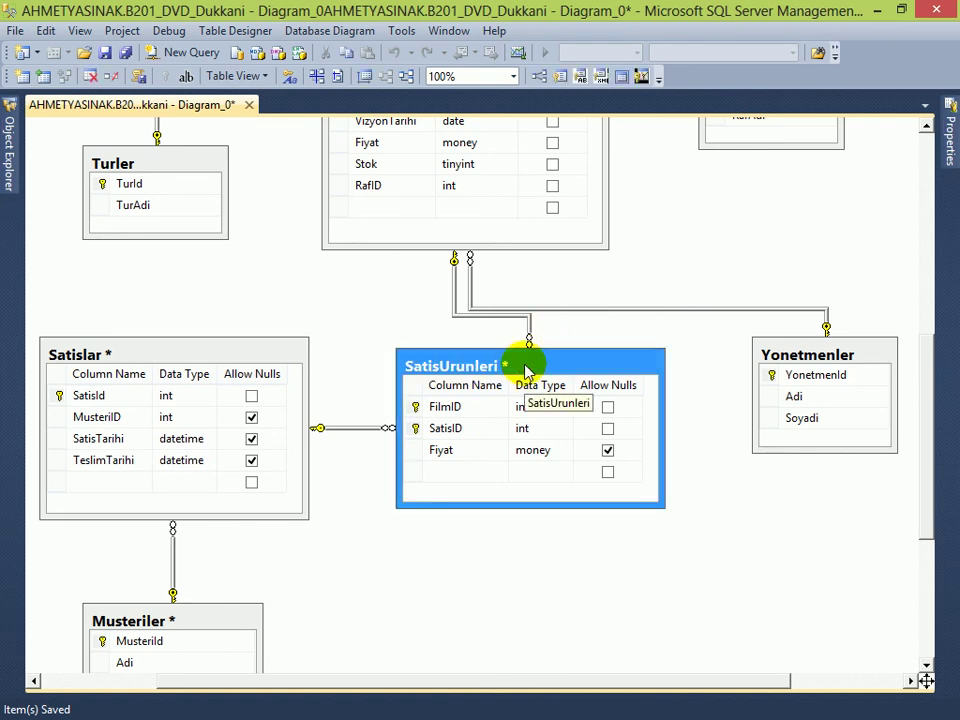
left_click(148, 352)
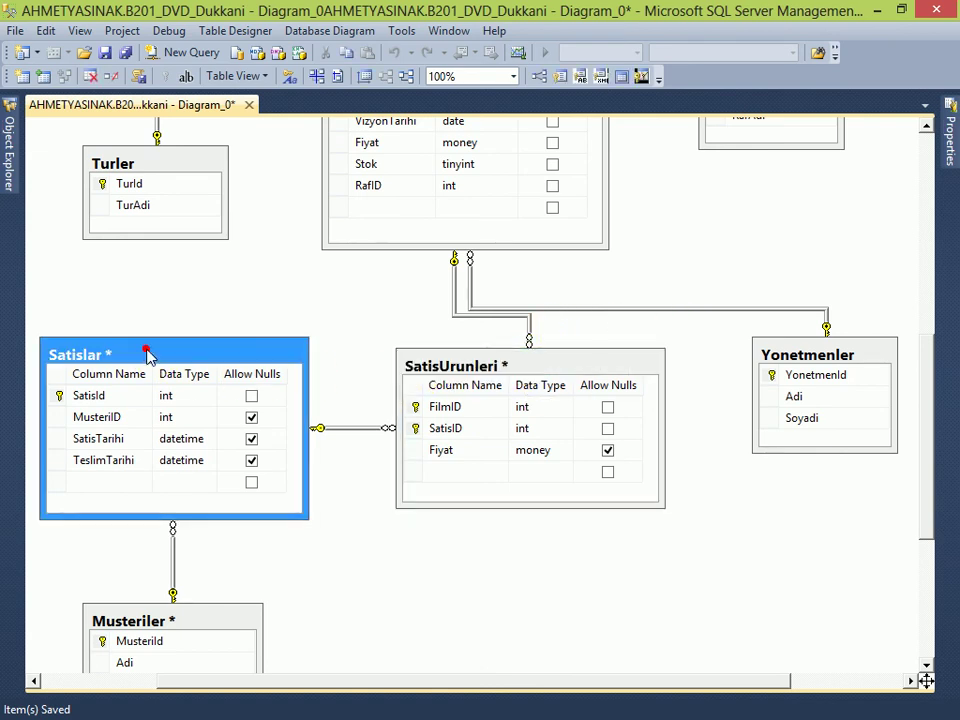
left_click(96, 416)
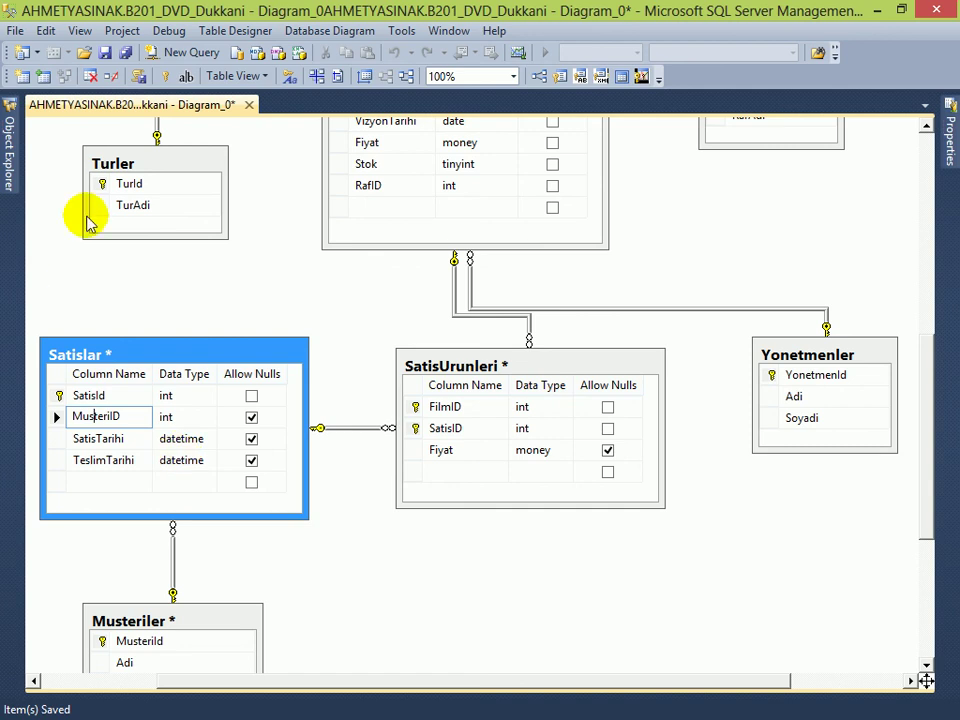
left_click(130, 645)
left_click(118, 420)
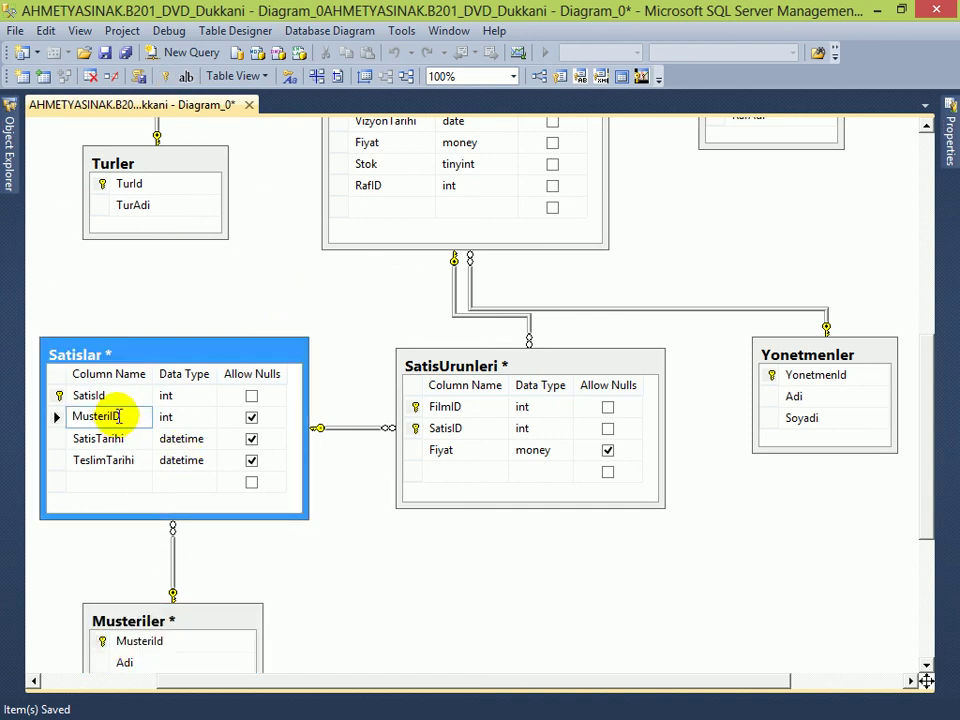
left_click(356, 602)
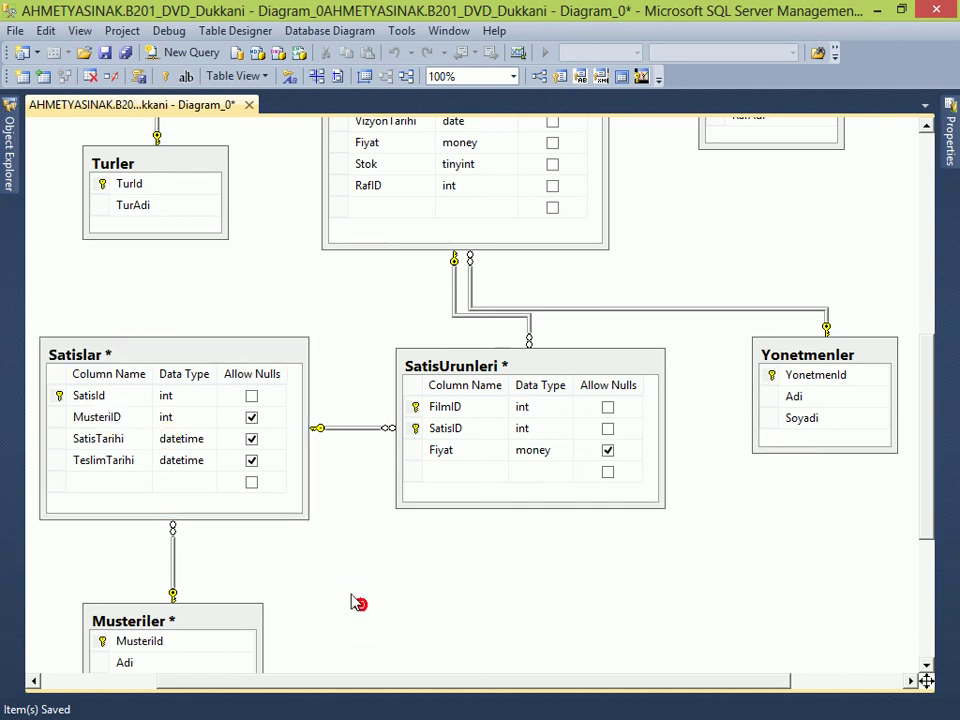
scroll(251, 529, "down", 2)
scroll(199, 467, "up", 3)
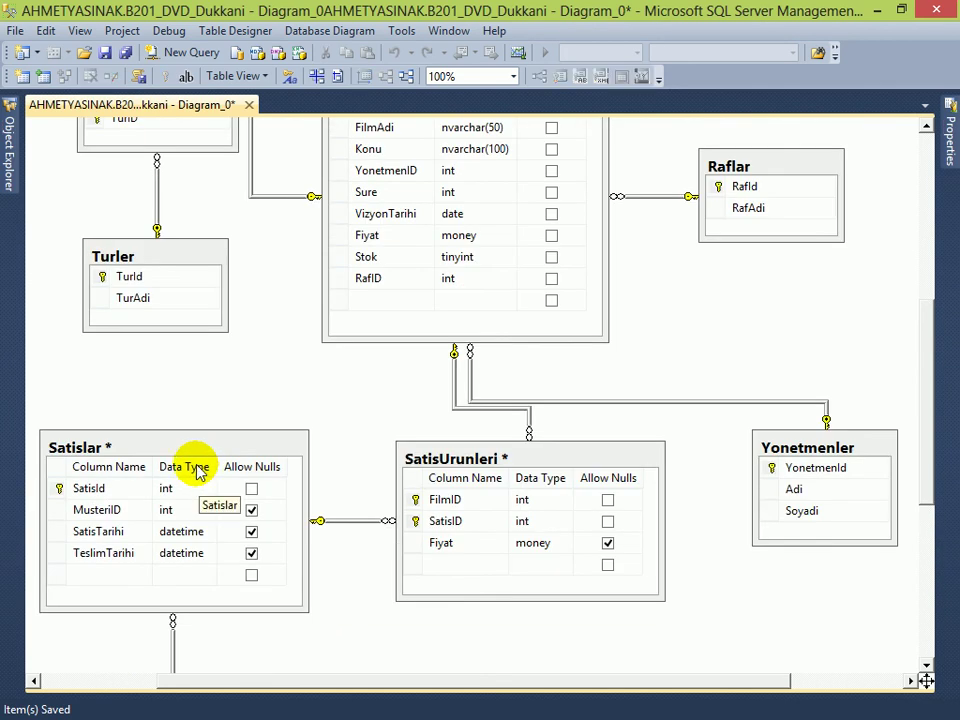
scroll(199, 470, "down", 2)
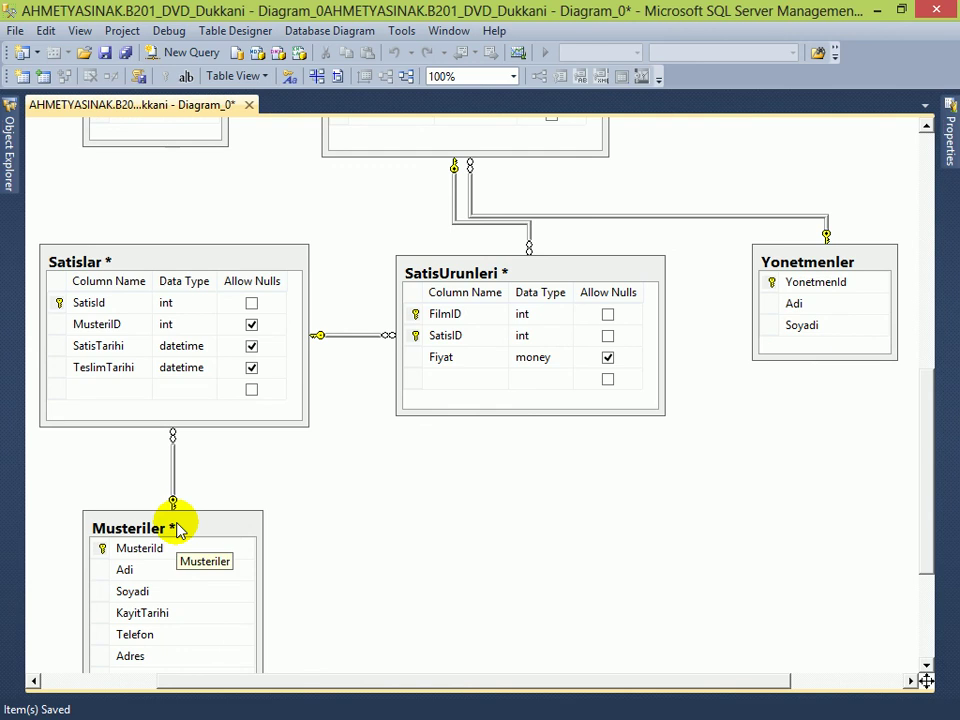
Step: Save the diagram together with the changed tables
left_click(92, 281)
key("ctrl+s")
Step: Go through the Musteriler, Satislar, SatisUrunleri and Filmler tables to examine the sales structure
left_click(177, 526)
left_click(163, 264)
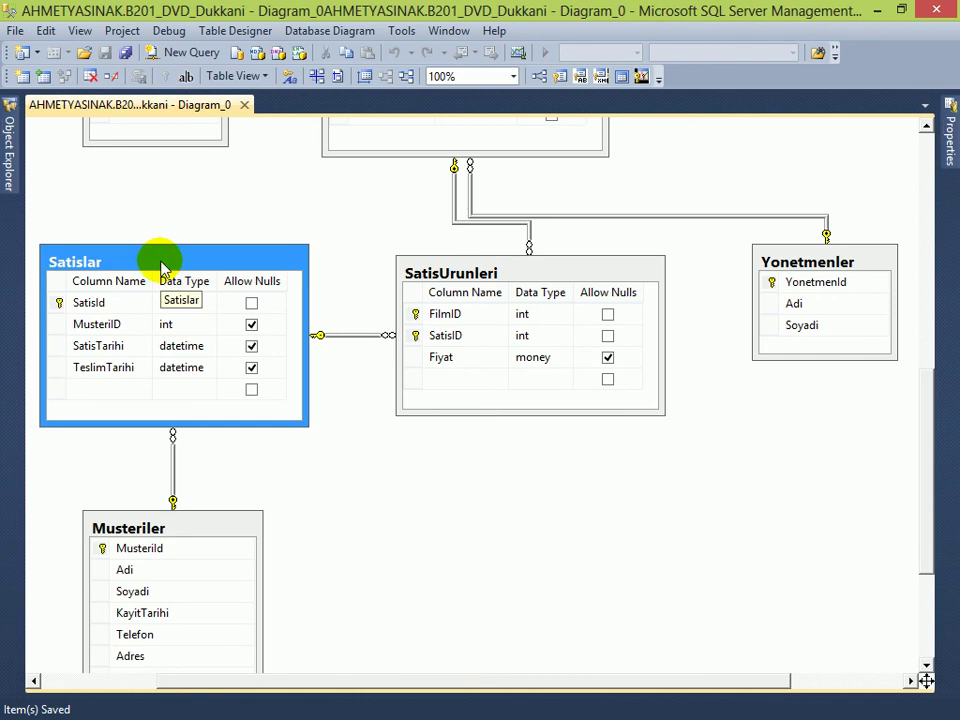
left_click(506, 278)
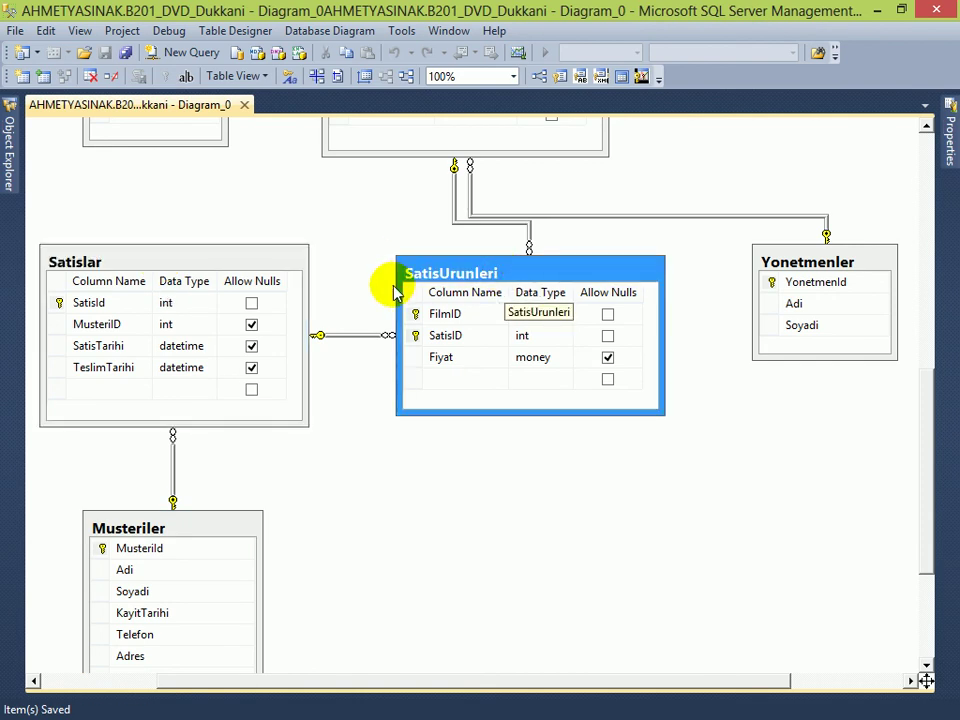
scroll(395, 290, "up", 5)
left_click(470, 152)
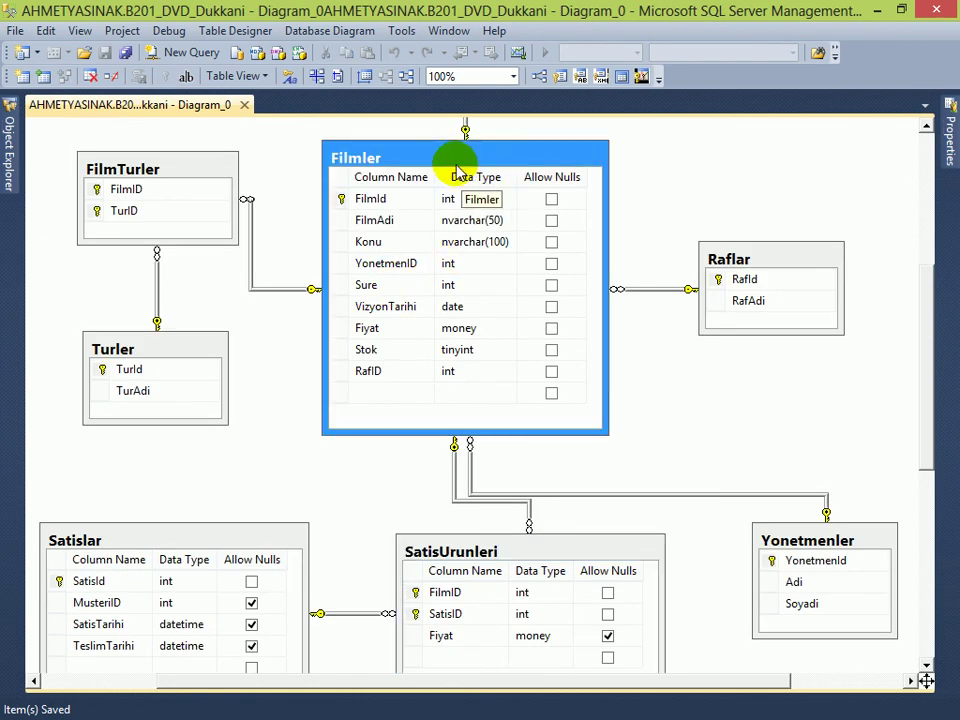